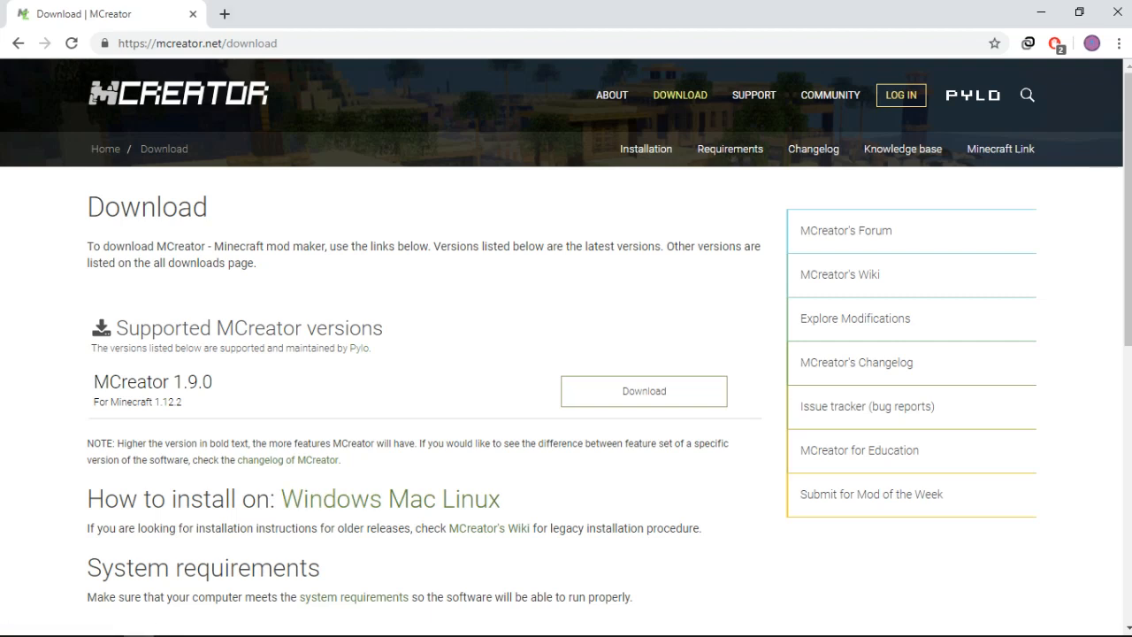
# Examine the supported MCreator version and its matching Minecraft version on the Download page.
pyautogui.hotkey('ctrl', 'l')
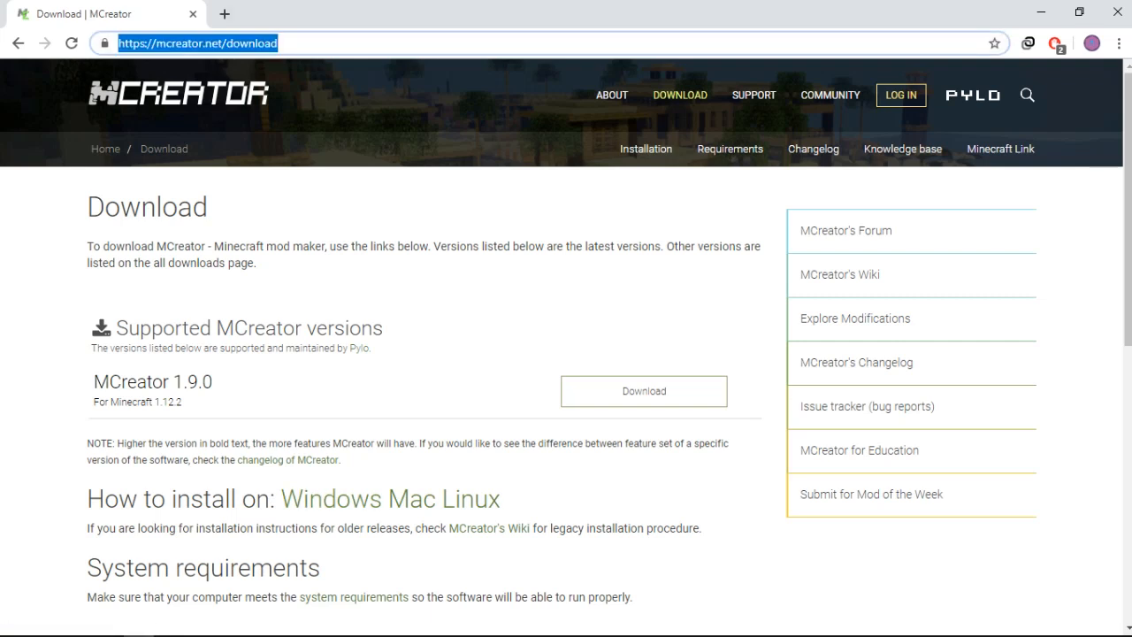
pyautogui.click(278, 43)
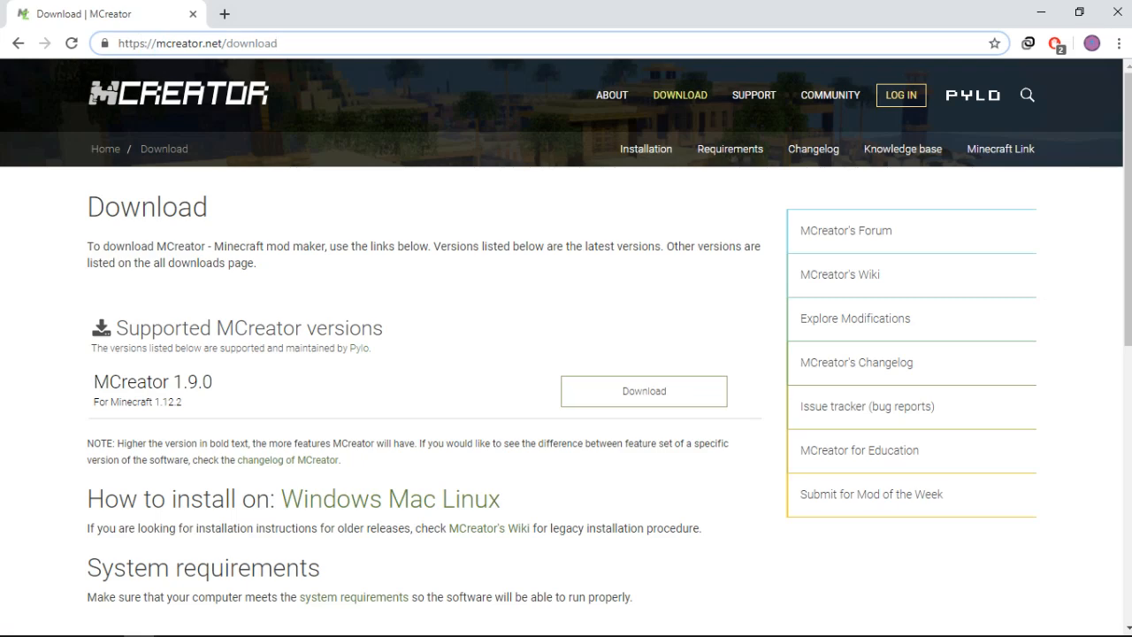
pyautogui.scroll(-1, 644, 391)
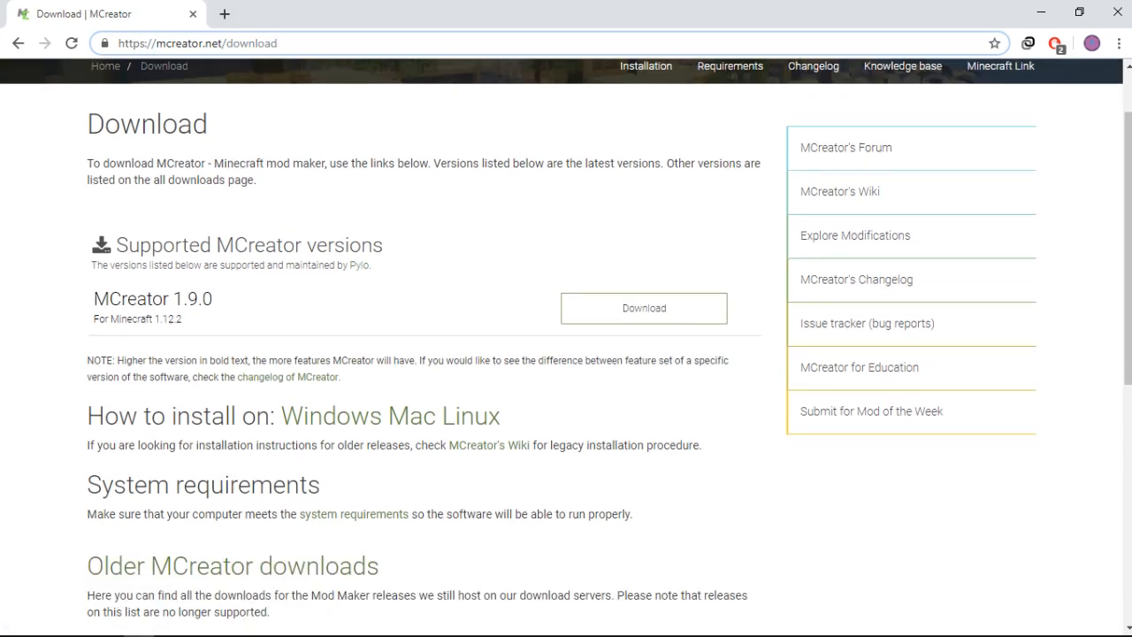
pyautogui.scroll(-1, 566, 348)
pyautogui.moveTo(173, 216); pyautogui.dragTo(212, 215)
pyautogui.click(232, 217)
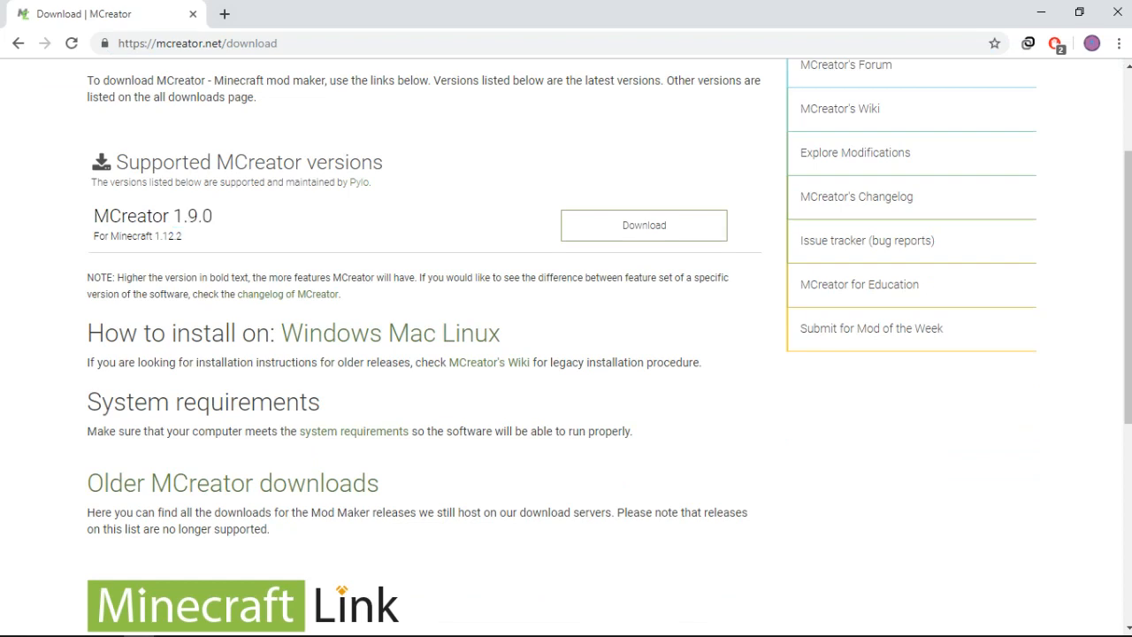
pyautogui.moveTo(182, 237); pyautogui.dragTo(152, 237)
pyautogui.click(199, 237)
pyautogui.moveTo(93, 216); pyautogui.dragTo(182, 236)
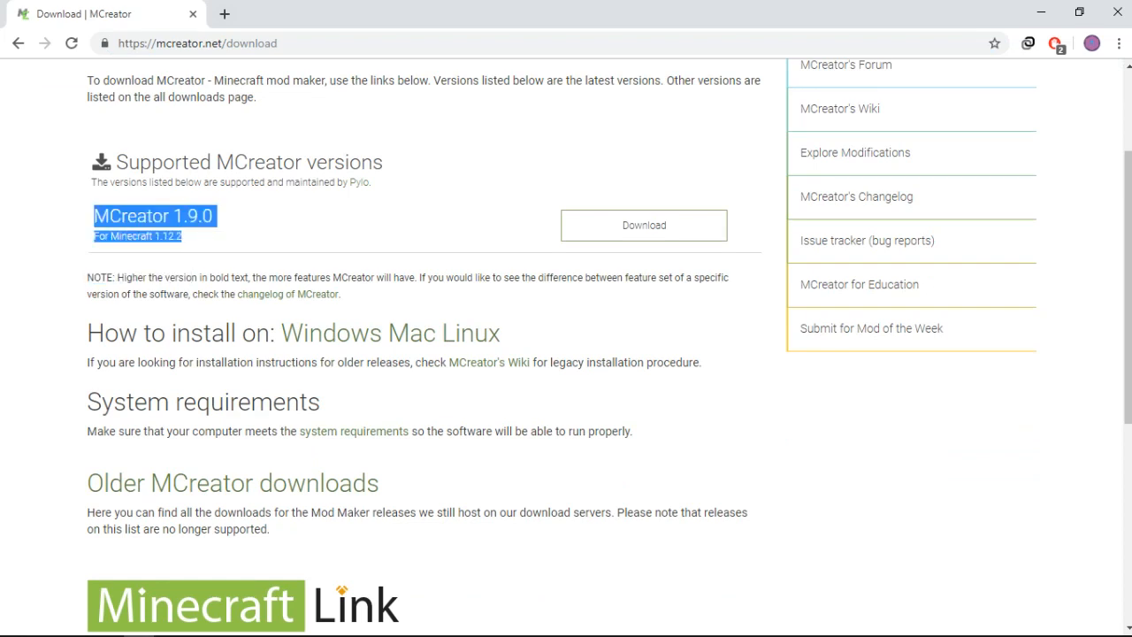
pyautogui.click(201, 236)
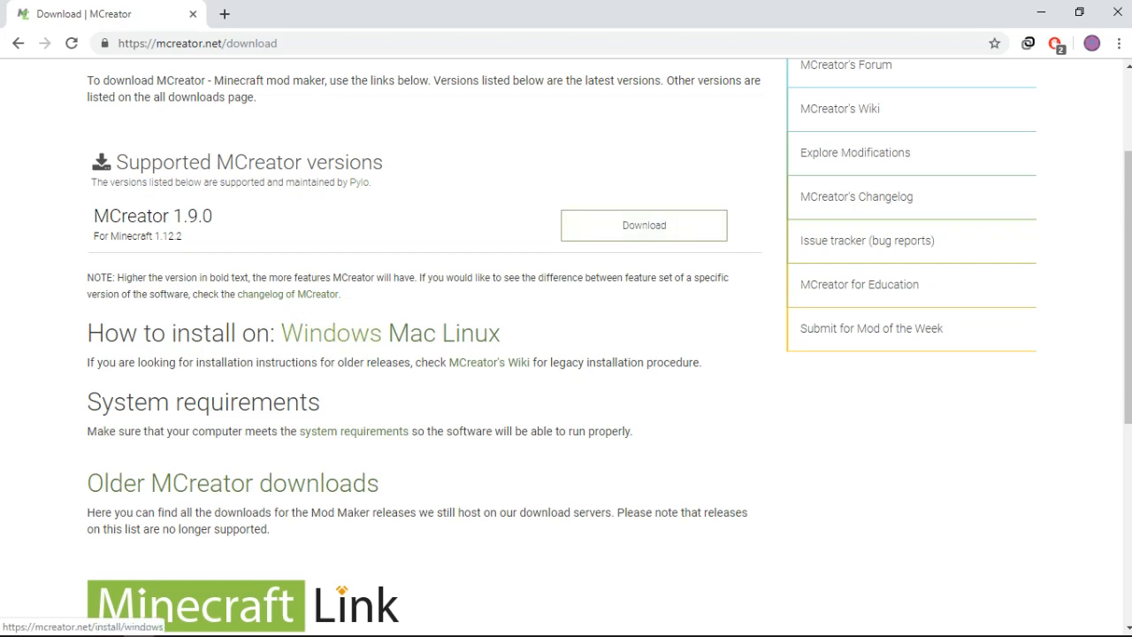
# Open the Windows installation instructions and read through the setup steps, troubleshooting advice and high DPI settings.
pyautogui.click(331, 333)
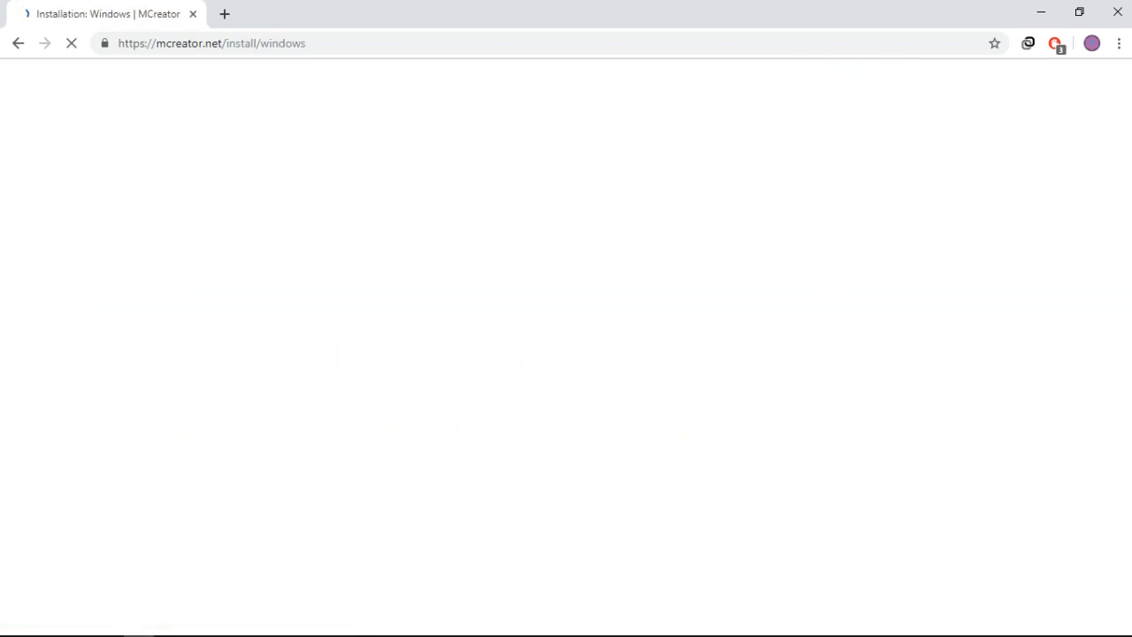
pyautogui.scroll(-2, 566, 347)
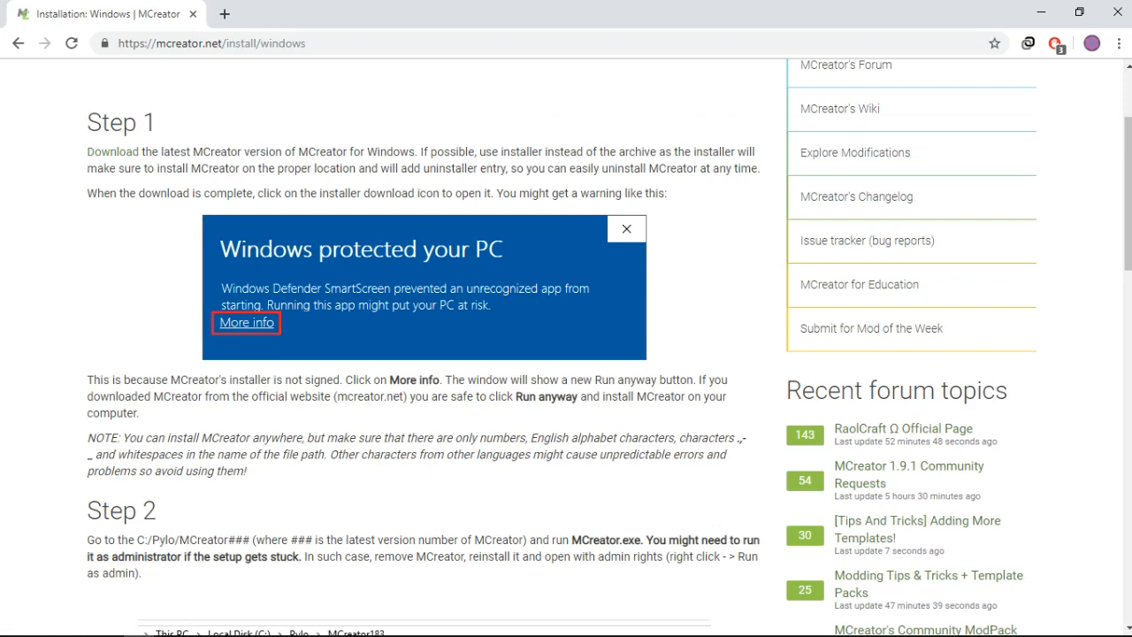
pyautogui.scroll(-6, 566, 347)
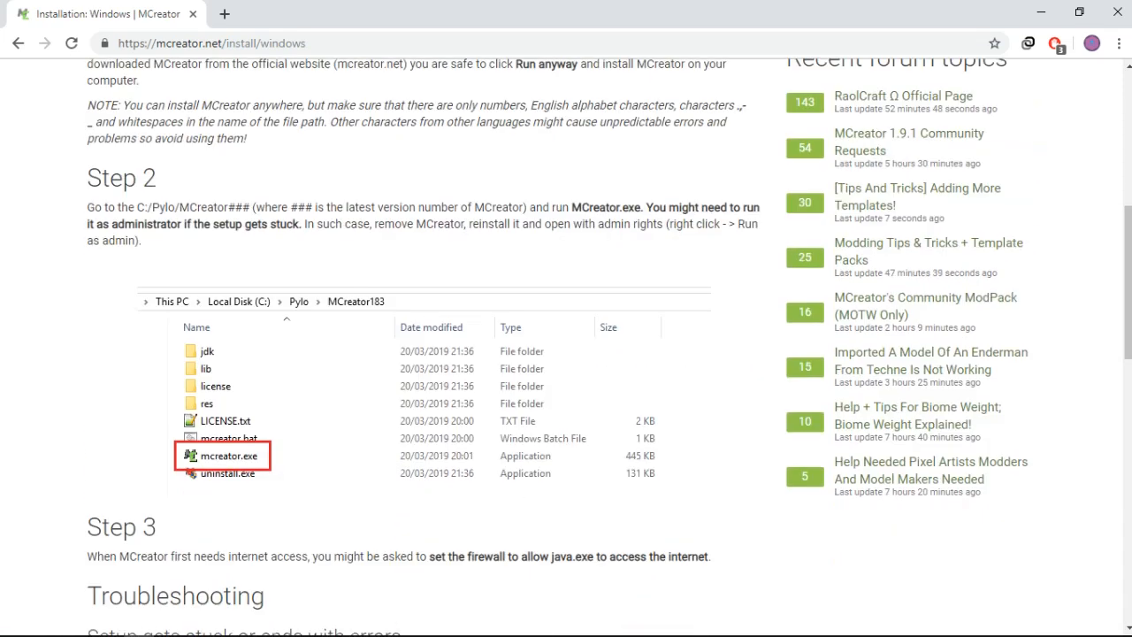
pyautogui.scroll(-2, 566, 347)
pyautogui.scroll(2, 566, 347)
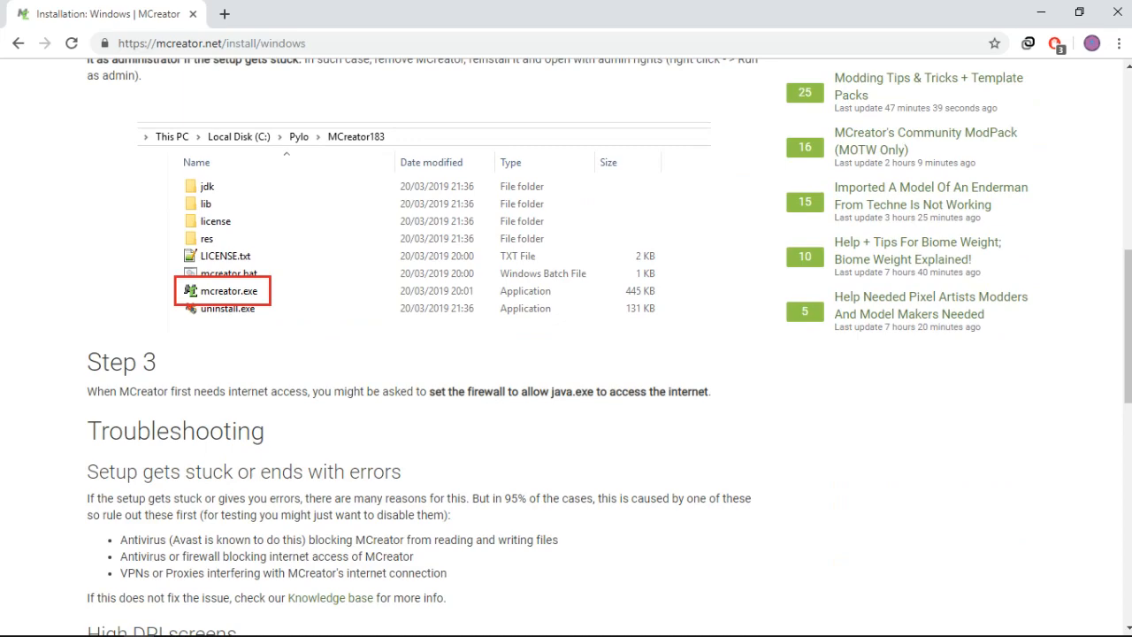
pyautogui.scroll(-2, 567, 347)
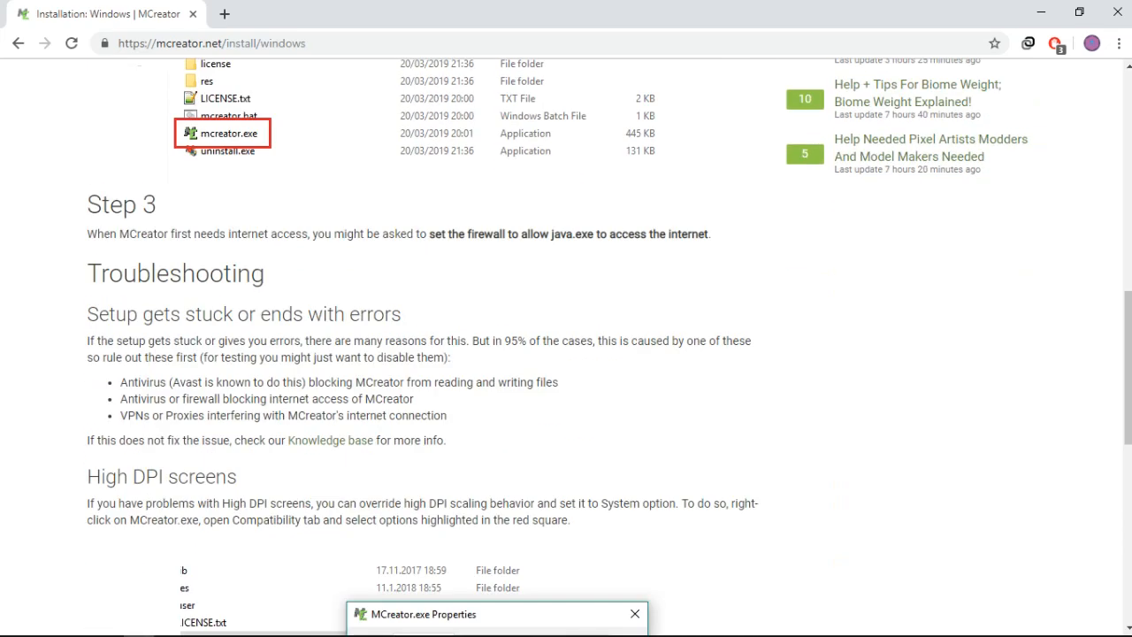
pyautogui.moveTo(87, 226); pyautogui.dragTo(621, 230)
pyautogui.click(621, 232)
pyautogui.scroll(-3, 566, 347)
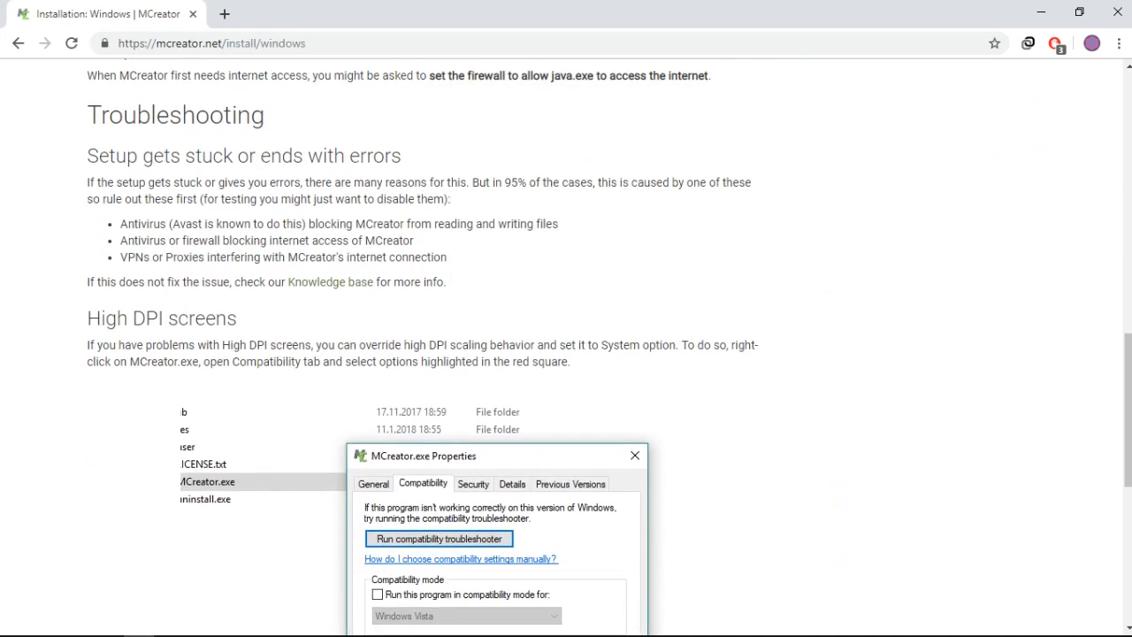
pyautogui.scroll(-5, 567, 347)
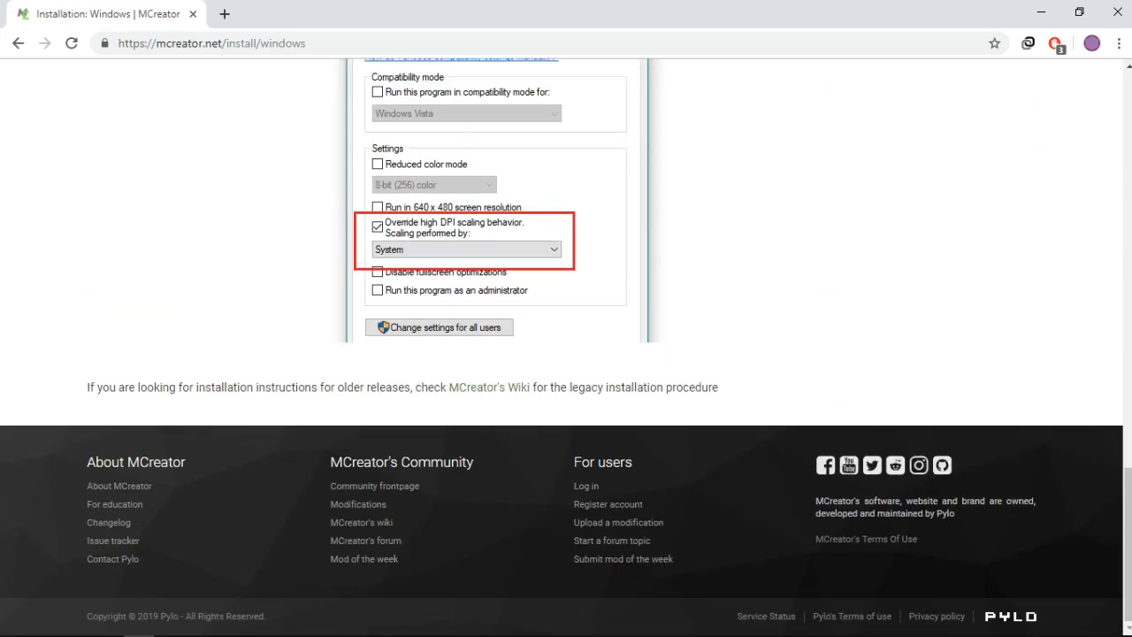
pyautogui.scroll(2, 566, 347)
pyautogui.scroll(20, 566, 347)
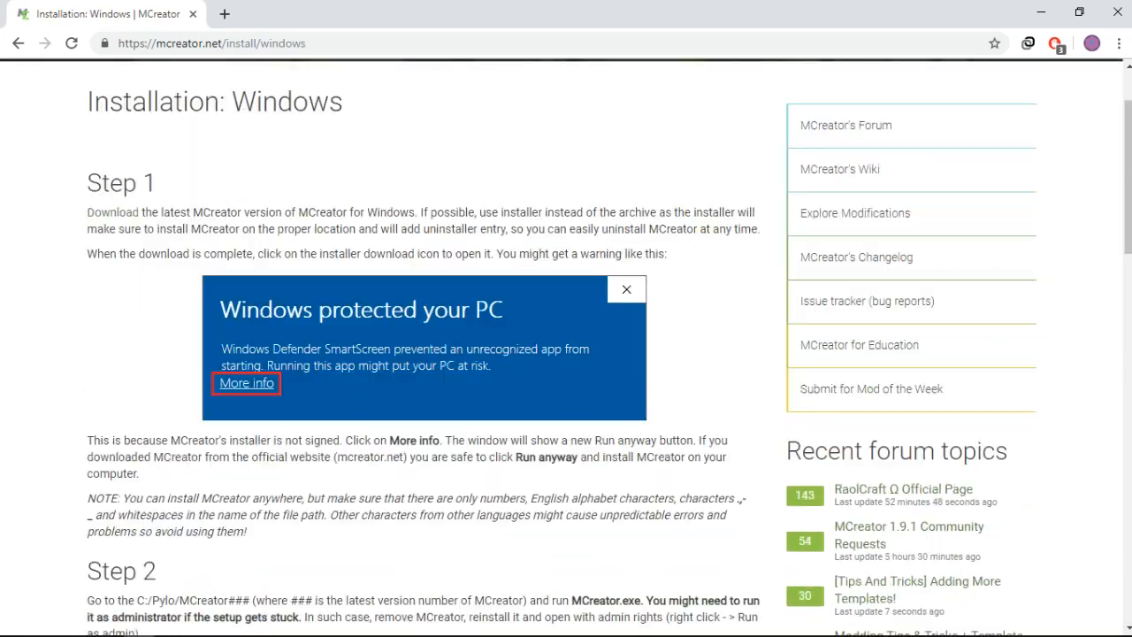
pyautogui.scroll(-12, 566, 347)
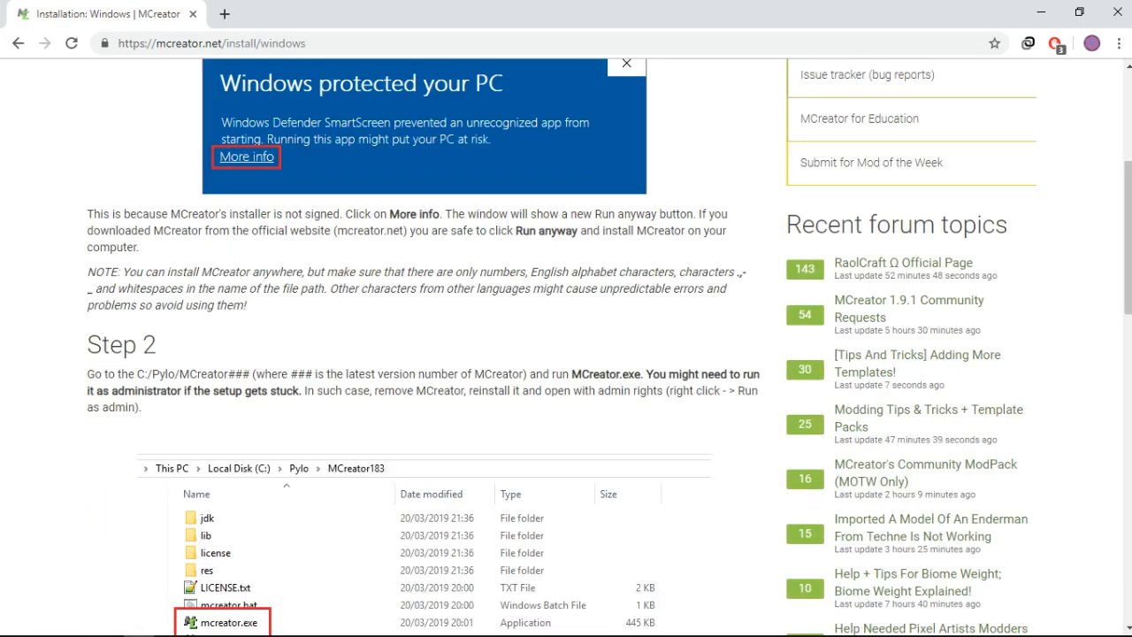
pyautogui.scroll(-7, 566, 347)
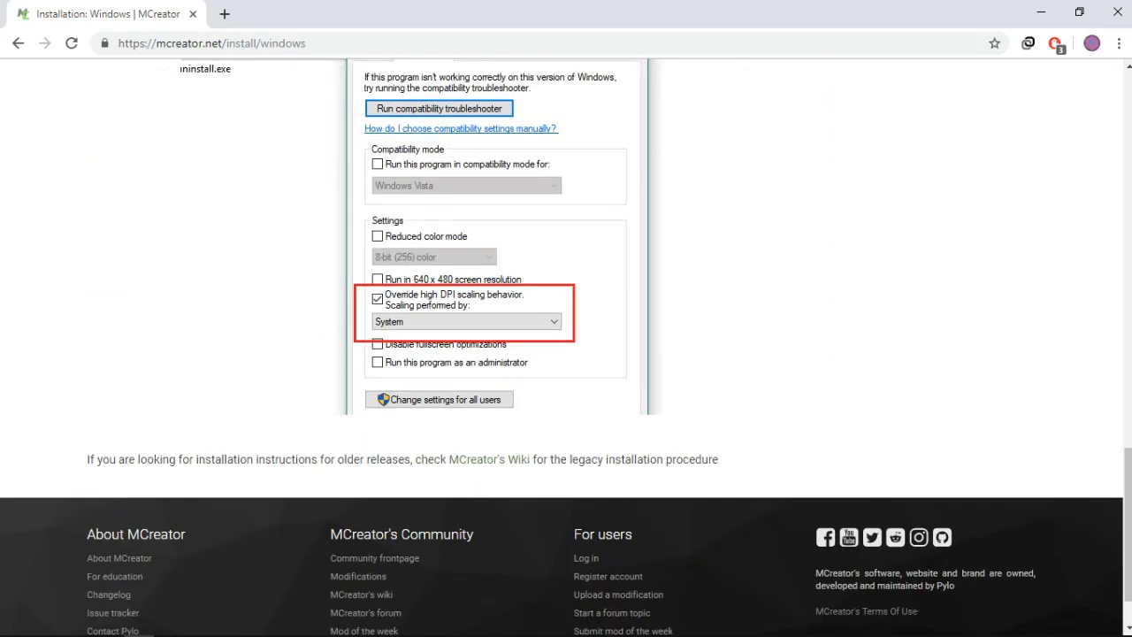
pyautogui.scroll(15, 566, 346)
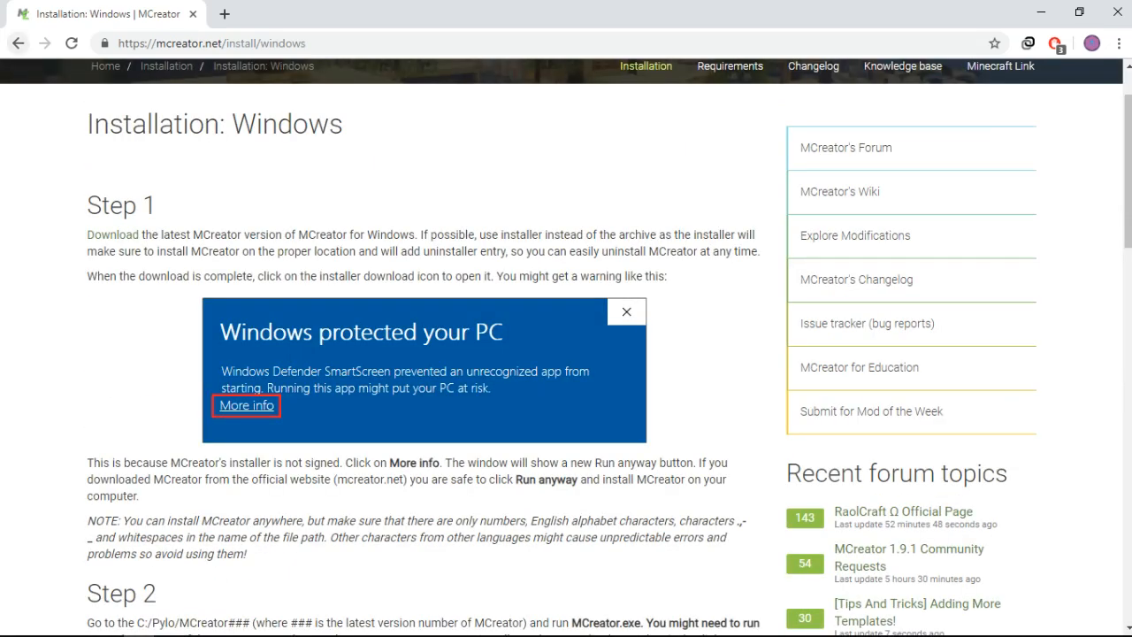
# Return to the Download page and open the MCreator 1.9.0 downloads to review the Windows, Mac and Linux packages.
pyautogui.click(18, 42)
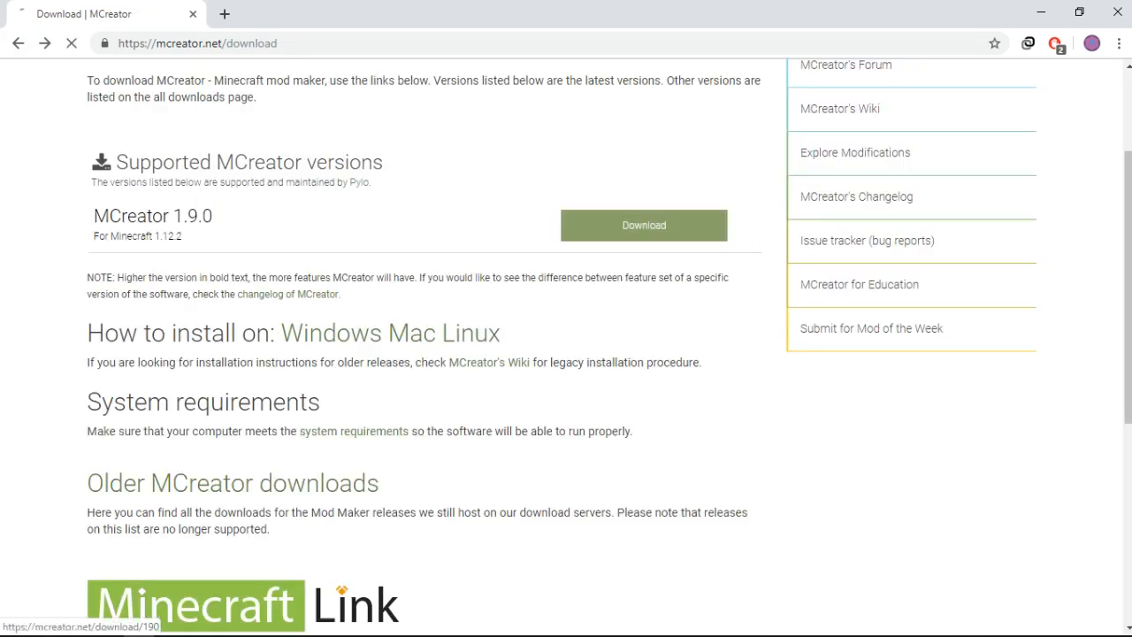
pyautogui.click(644, 225)
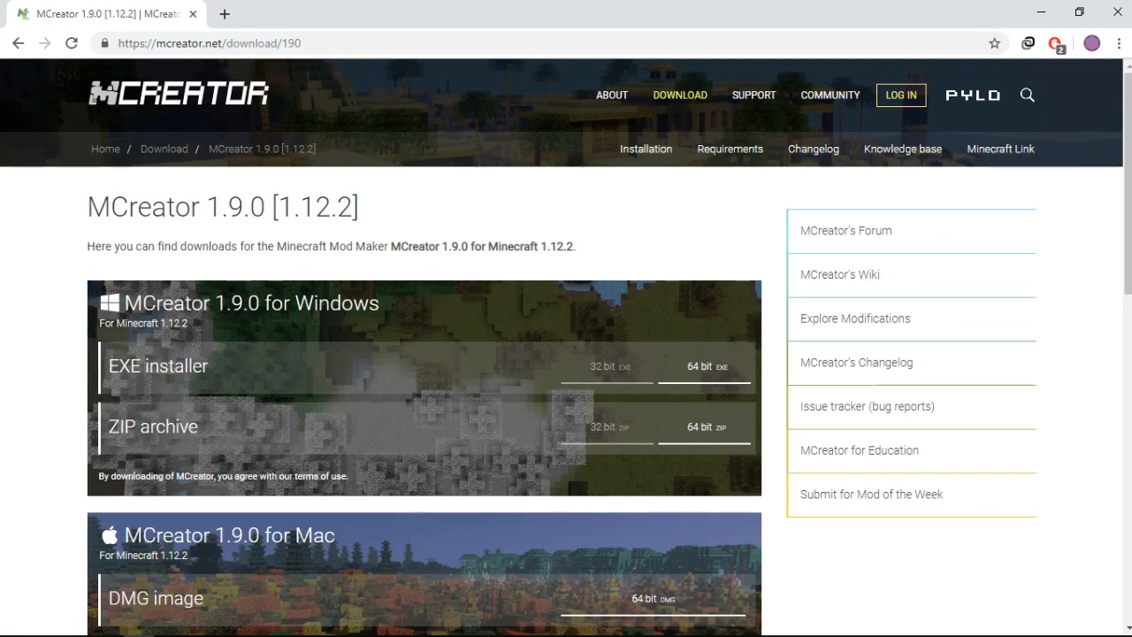
pyautogui.scroll(-8, 567, 354)
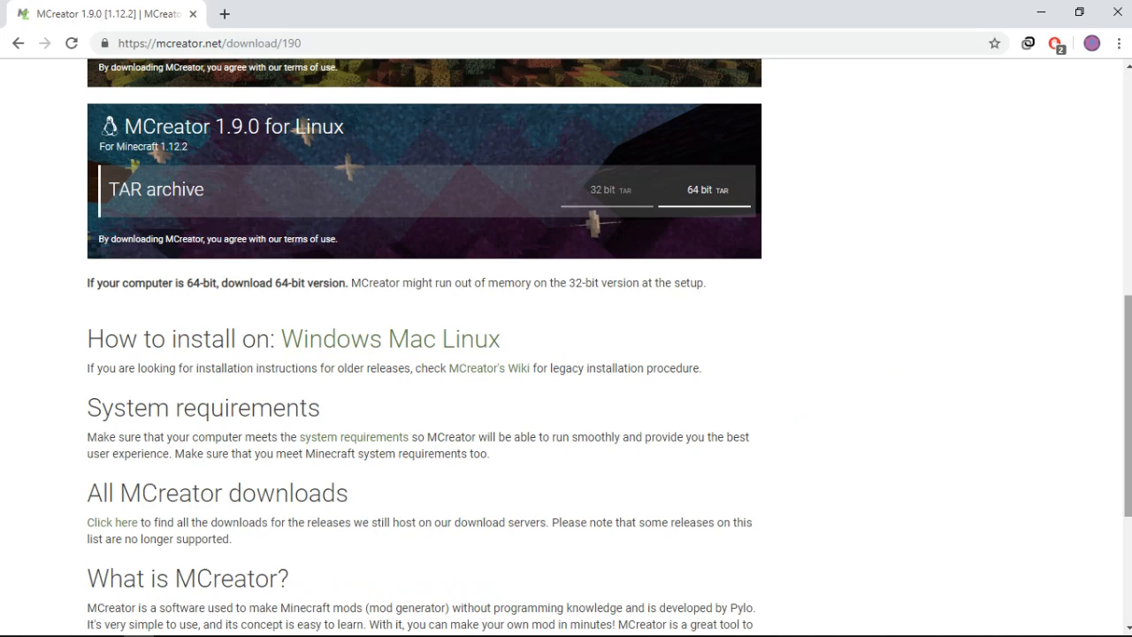
pyautogui.scroll(5, 567, 353)
pyautogui.scroll(-1, 567, 353)
pyautogui.scroll(1, 425, 354)
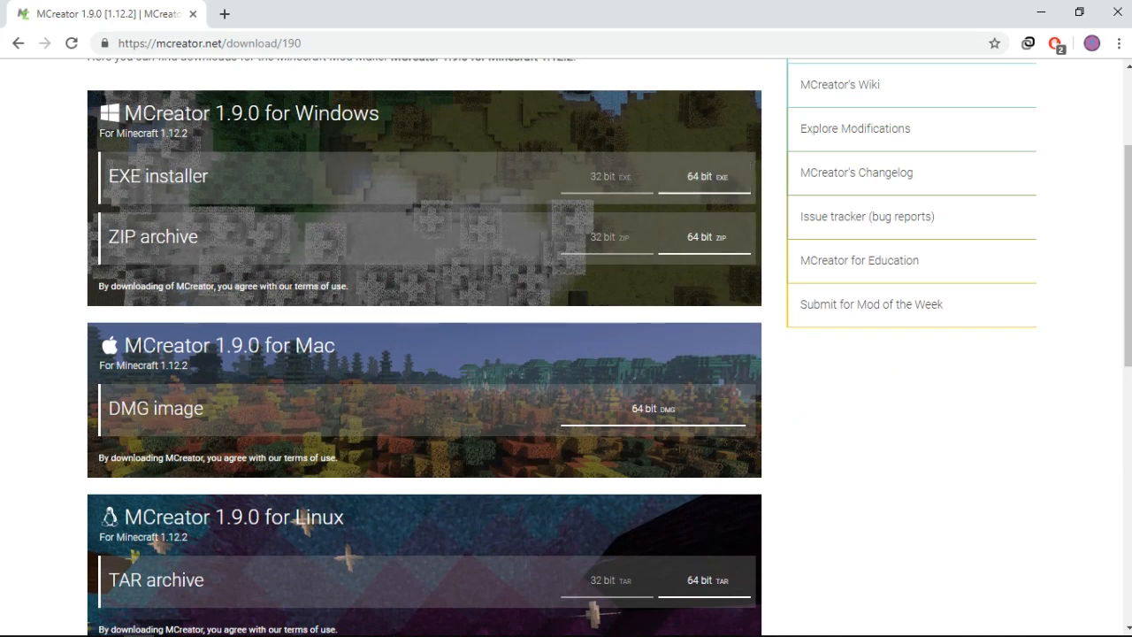
pyautogui.scroll(-1, 606, 237)
pyautogui.scroll(-1, 424, 319)
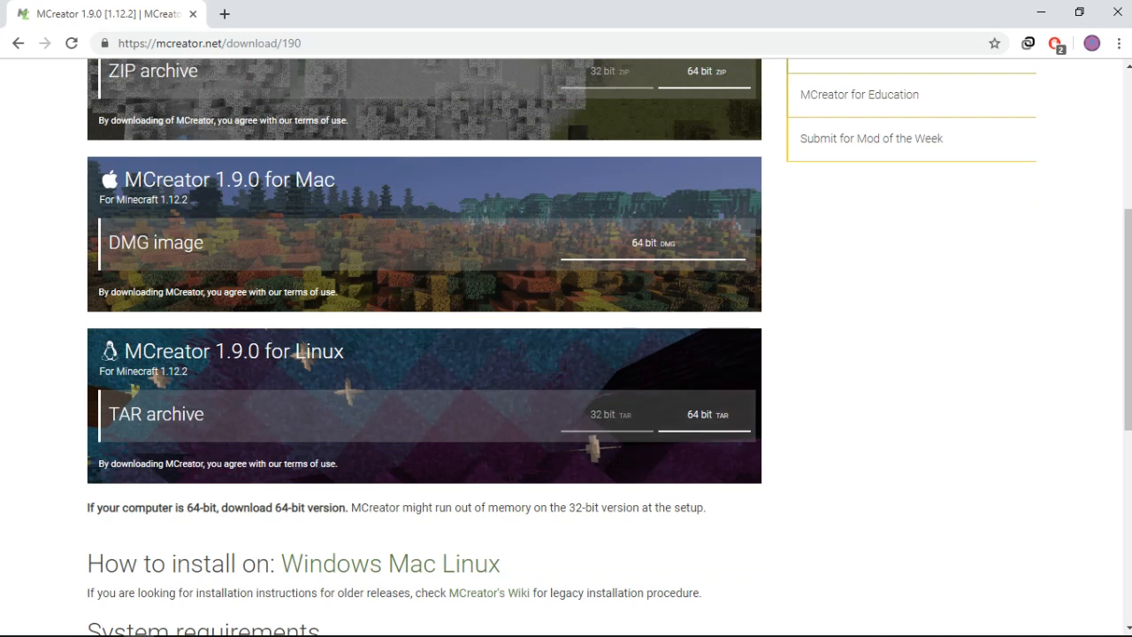
pyautogui.scroll(1, 424, 318)
pyautogui.scroll(1, 425, 319)
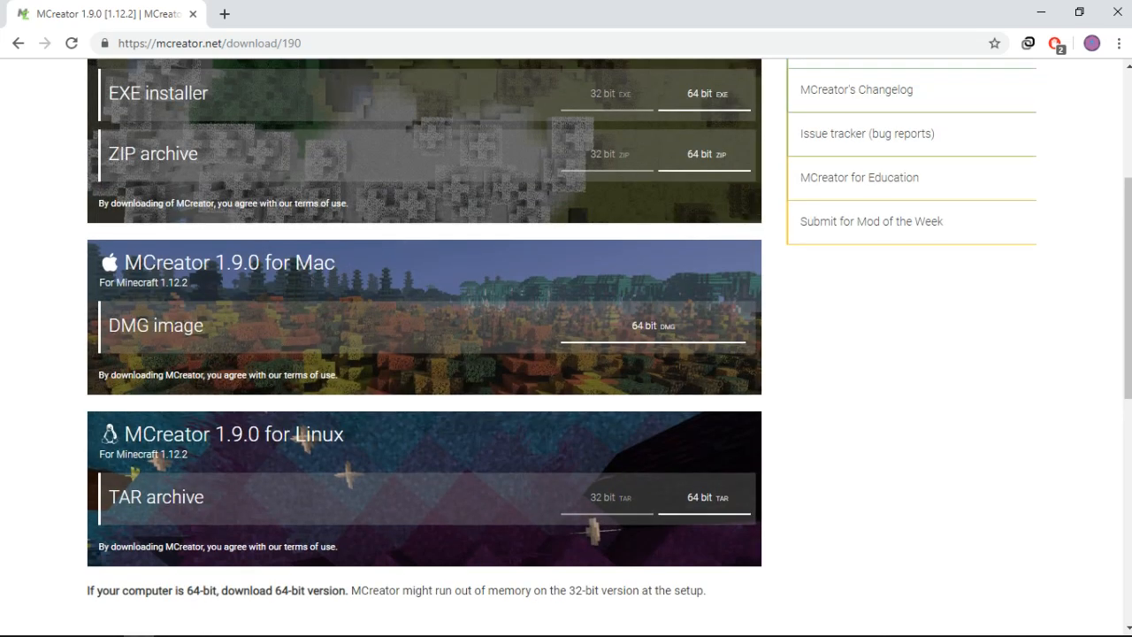
pyautogui.scroll(1, 704, 176)
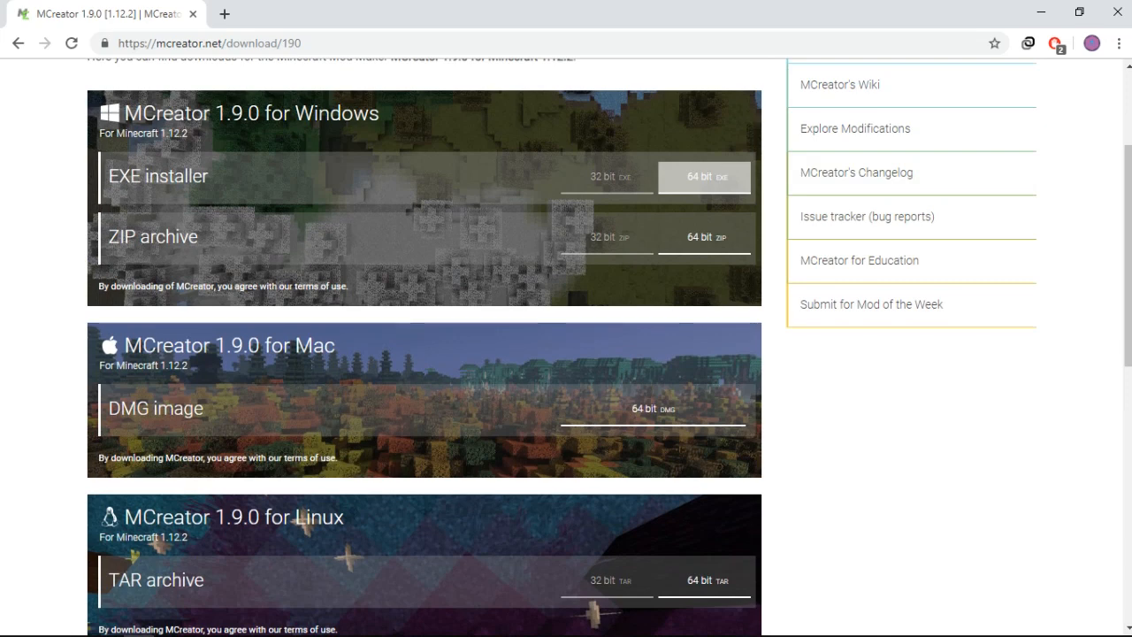
pyautogui.scroll(1, 704, 176)
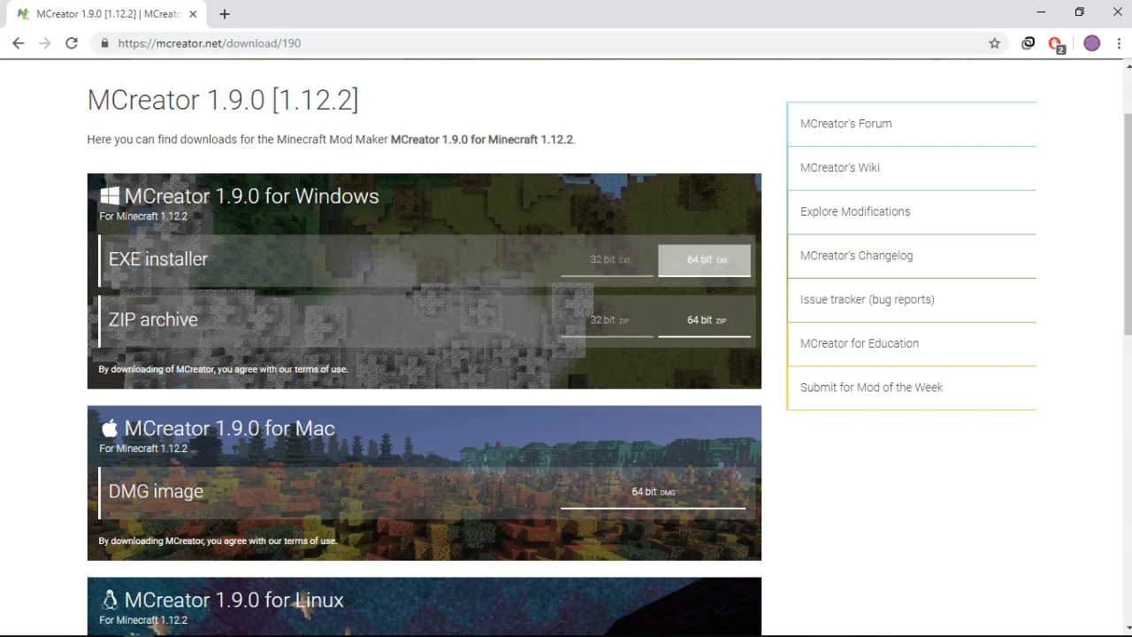
# Download the 64-bit EXE installer of MCreator 1.9.0 for Windows.
pyautogui.click(704, 259)
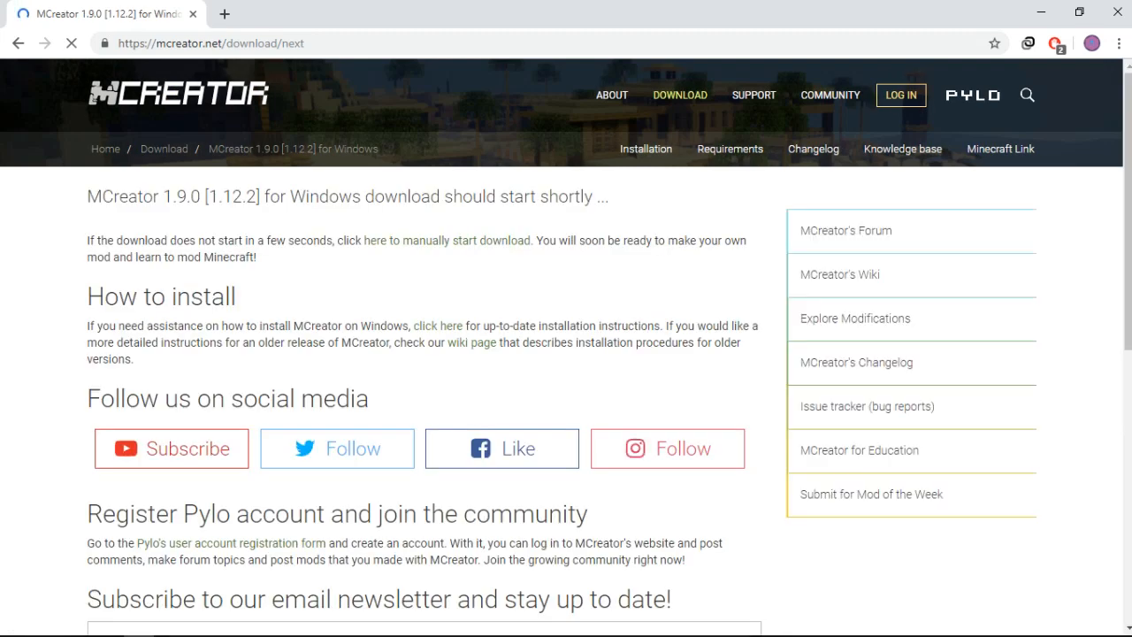
pyautogui.scroll(-1, 566, 347)
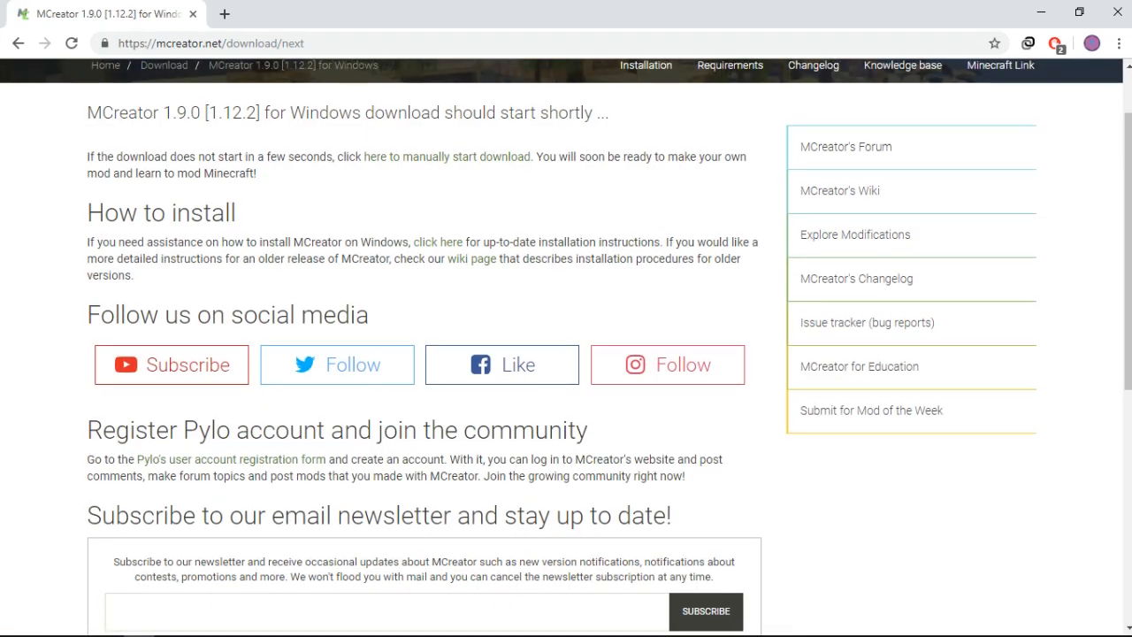
pyautogui.scroll(-1, 567, 346)
pyautogui.scroll(-4, 566, 347)
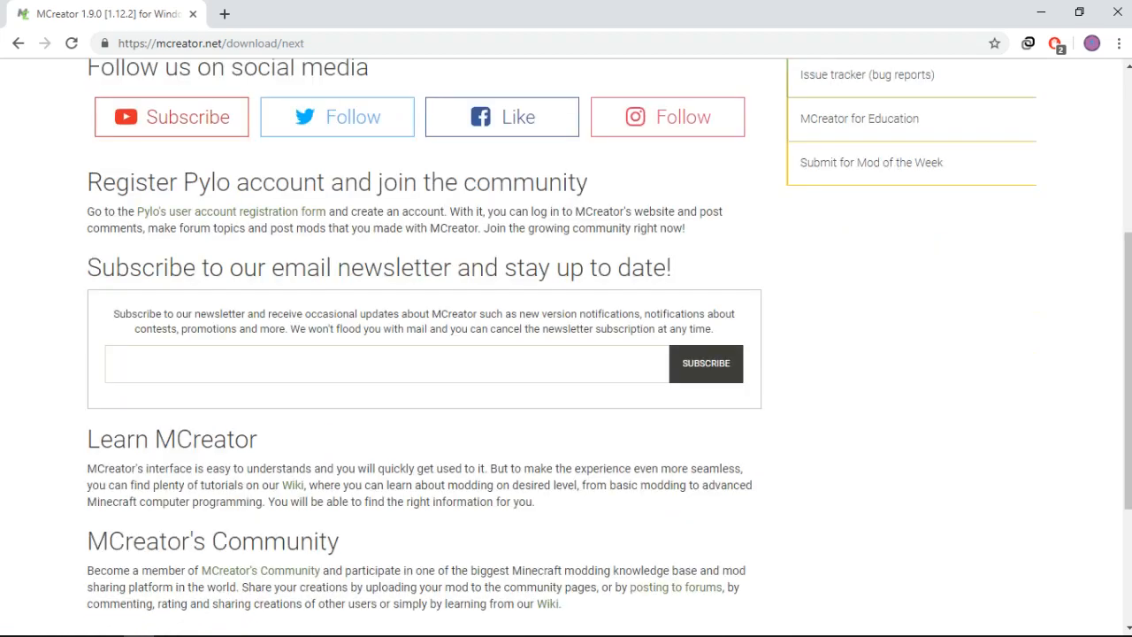
pyautogui.scroll(2, 566, 347)
pyautogui.scroll(4, 566, 347)
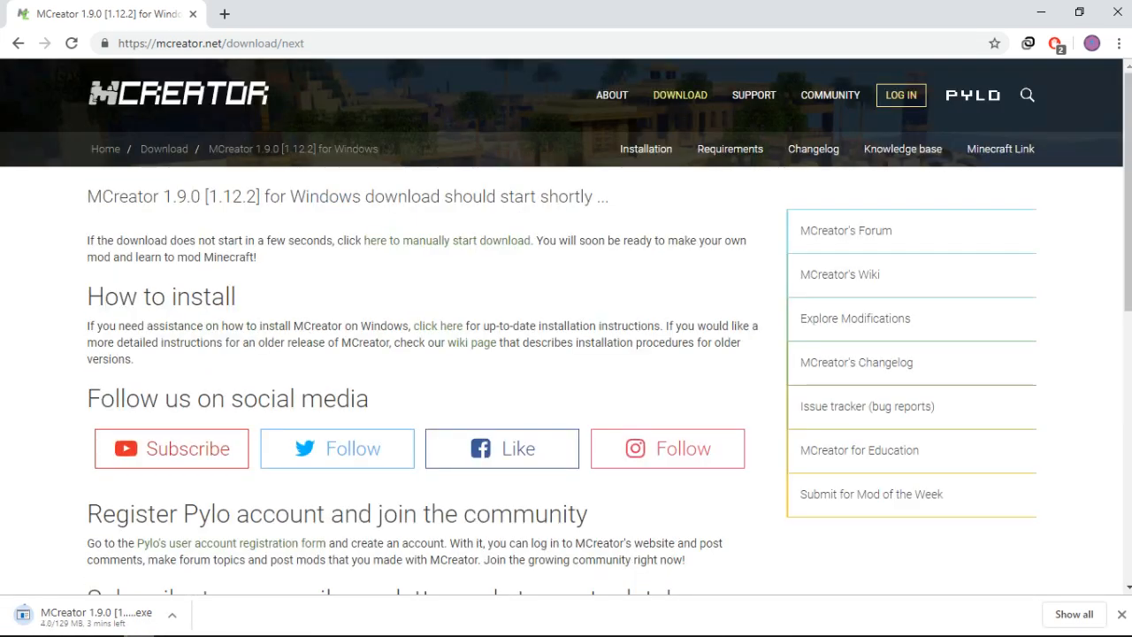
# Set the MCreator installer to open automatically when its download is done.
pyautogui.click(172, 614)
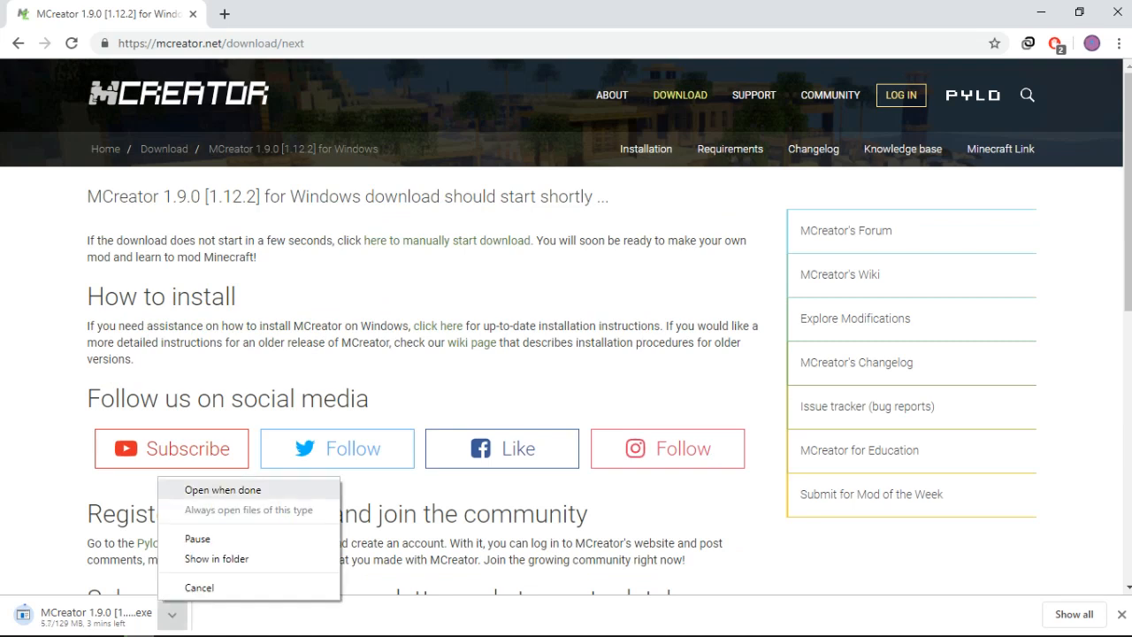
pyautogui.click(223, 489)
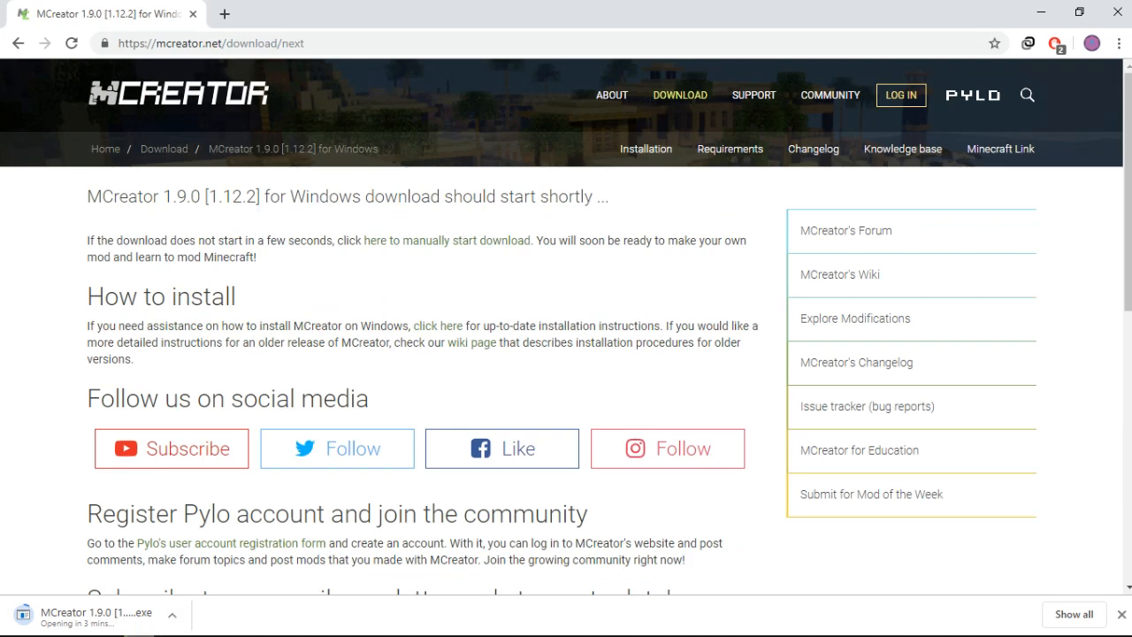
pyautogui.scroll(-1, 566, 354)
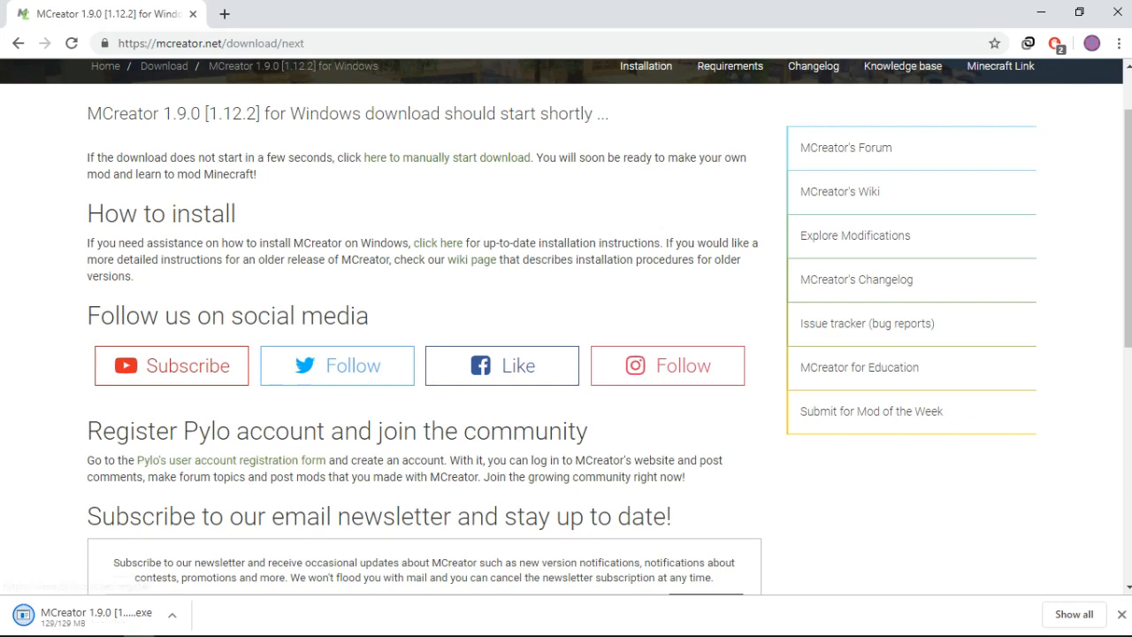
# Open the downloaded MCreator 1.9.0 [1.12.2] Windows 64bit.exe installer.
pyautogui.click(173, 615)
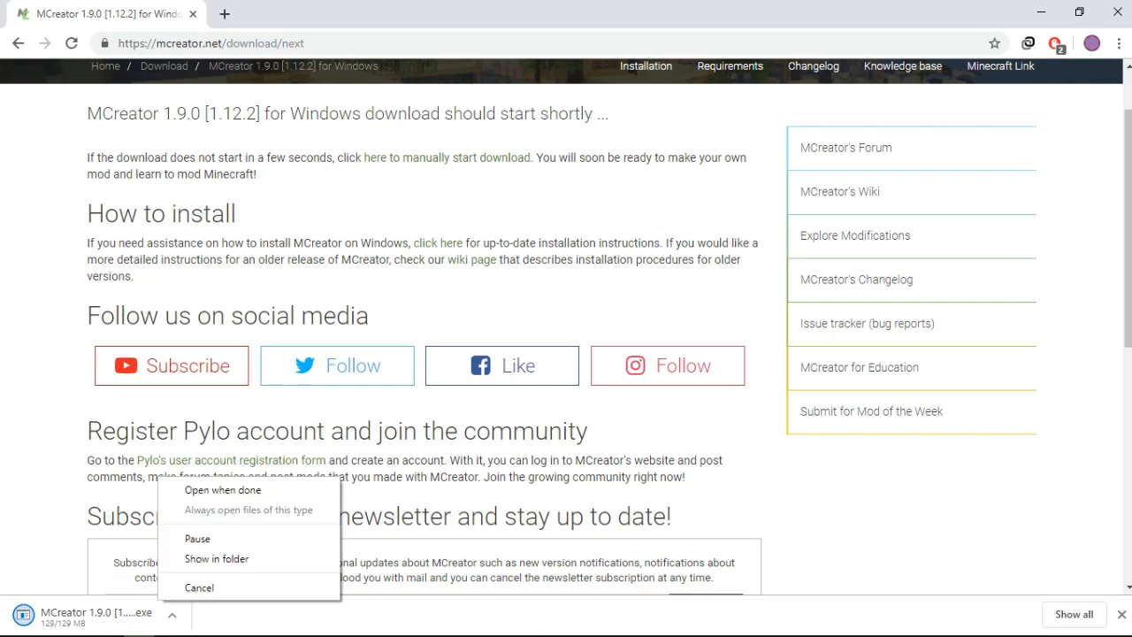
pyautogui.click(172, 615)
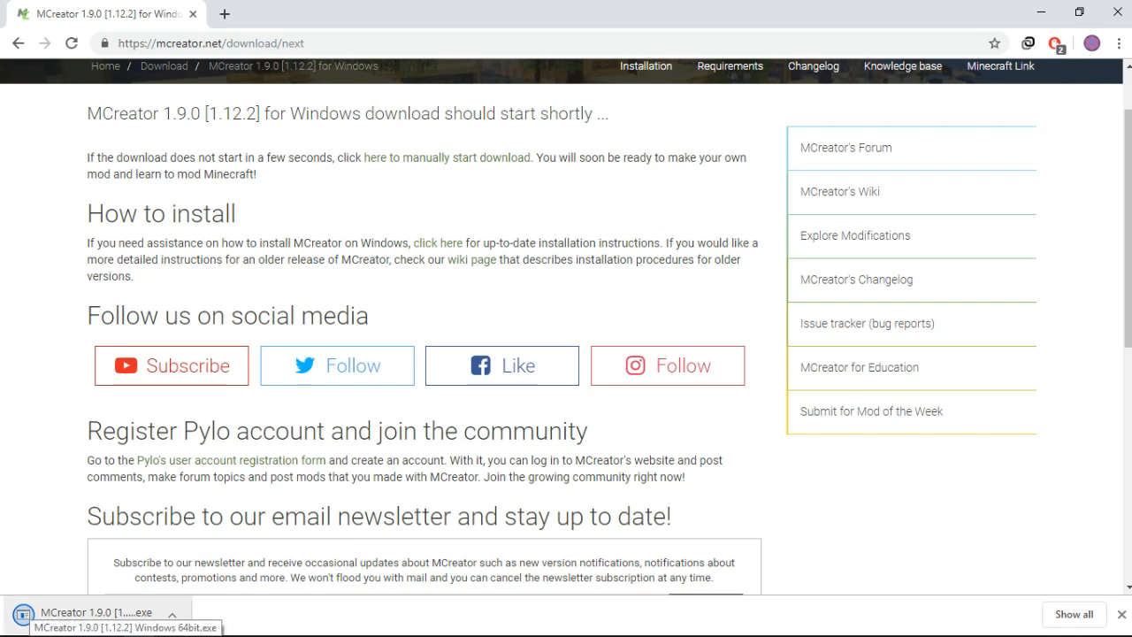
pyautogui.click(28, 612)
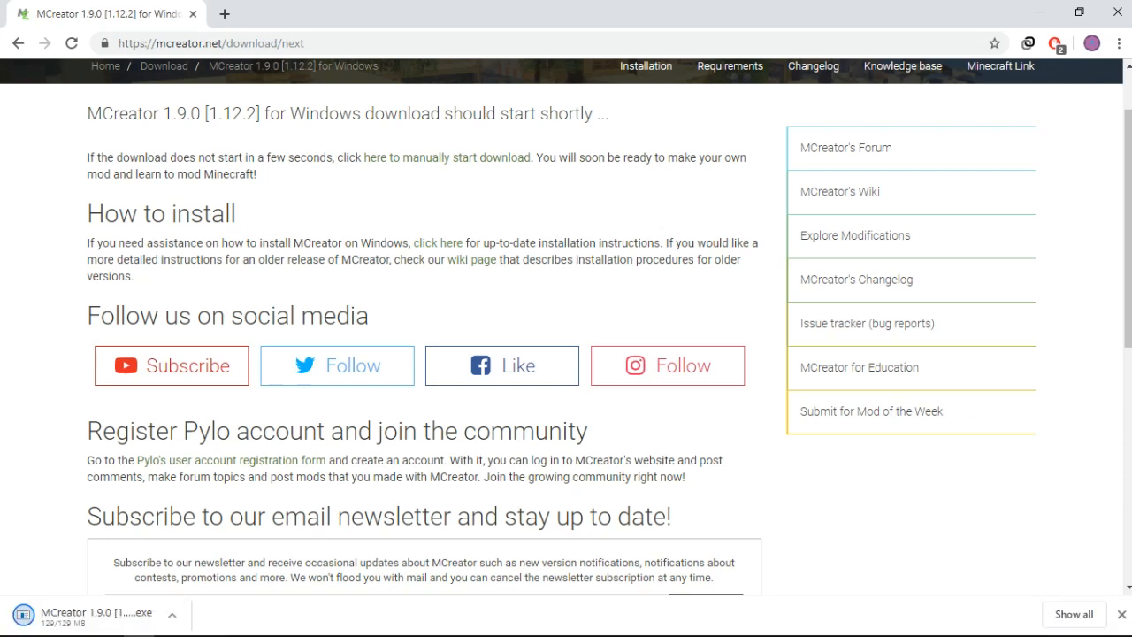
# Run the MCreator 1.9.0 [1.12.2] Windows 64bit.exe installer from the Downloads folder.
pyautogui.scroll(-3, 566, 327)
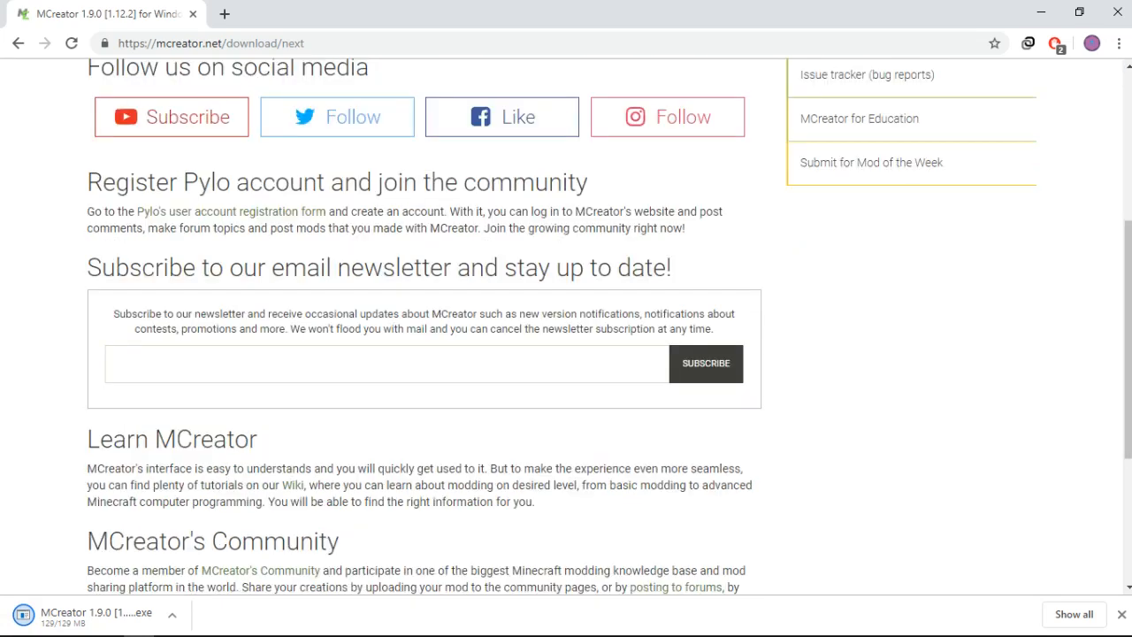
pyautogui.scroll(-1, 566, 328)
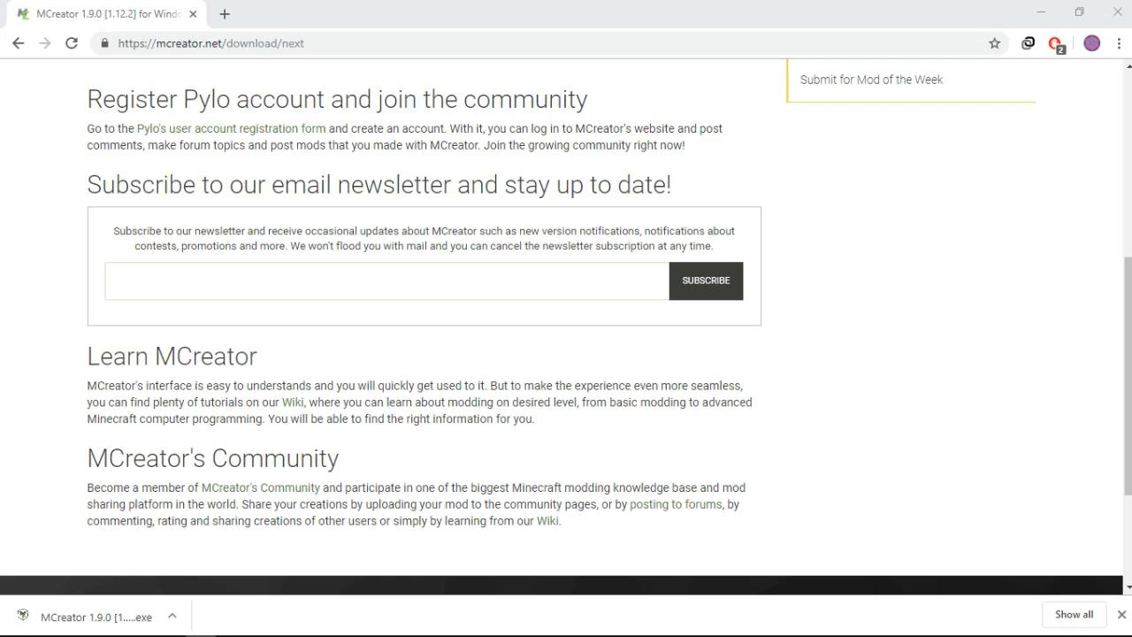
pyautogui.moveTo(940, 51); pyautogui.dragTo(567, 158)
pyautogui.doubleClick(396, 324)
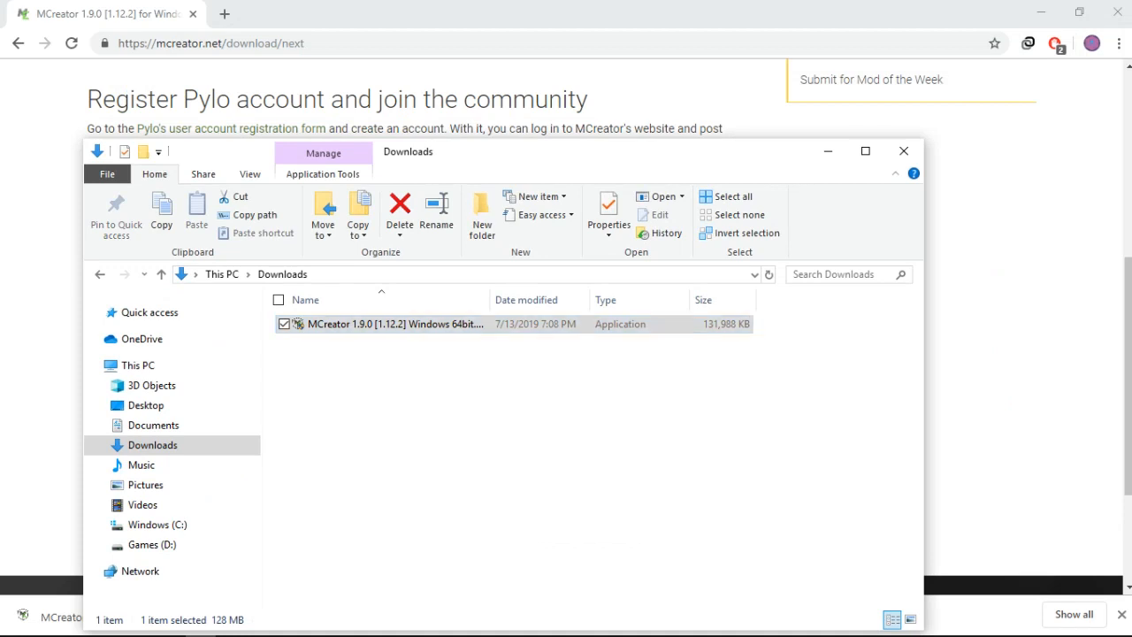
# Show the files in the Downloads folder as large thumbnails and reposition the folder window on the desktop.
pyautogui.moveTo(549, 151); pyautogui.dragTo(525, 44)
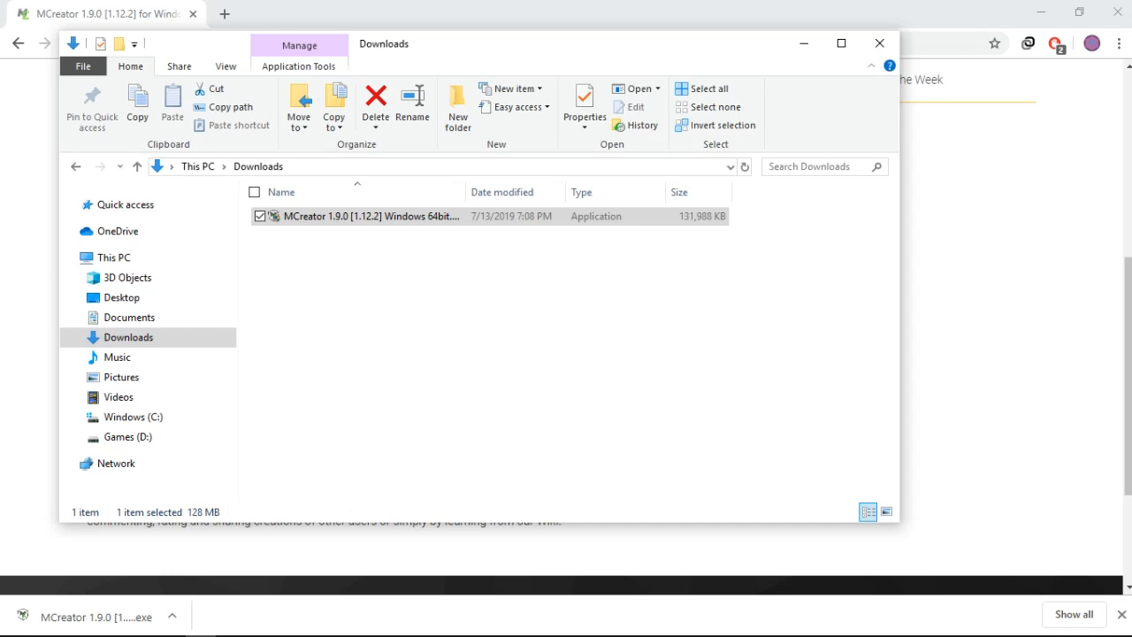
pyautogui.click(886, 512)
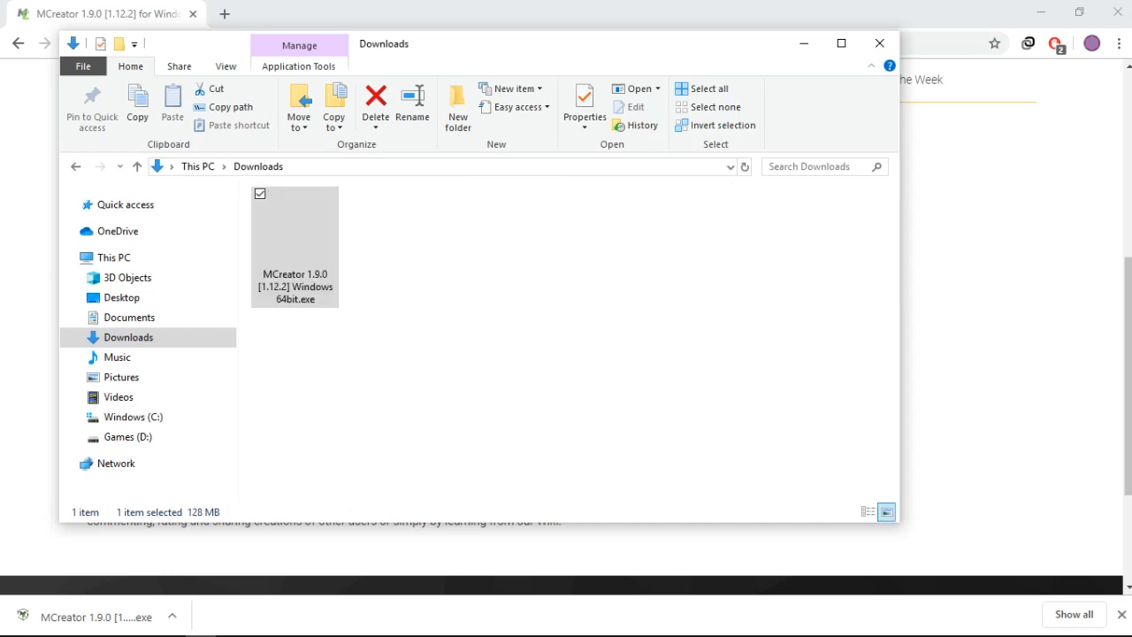
pyautogui.click(495, 336)
pyautogui.moveTo(283, 403); pyautogui.dragTo(607, 378)
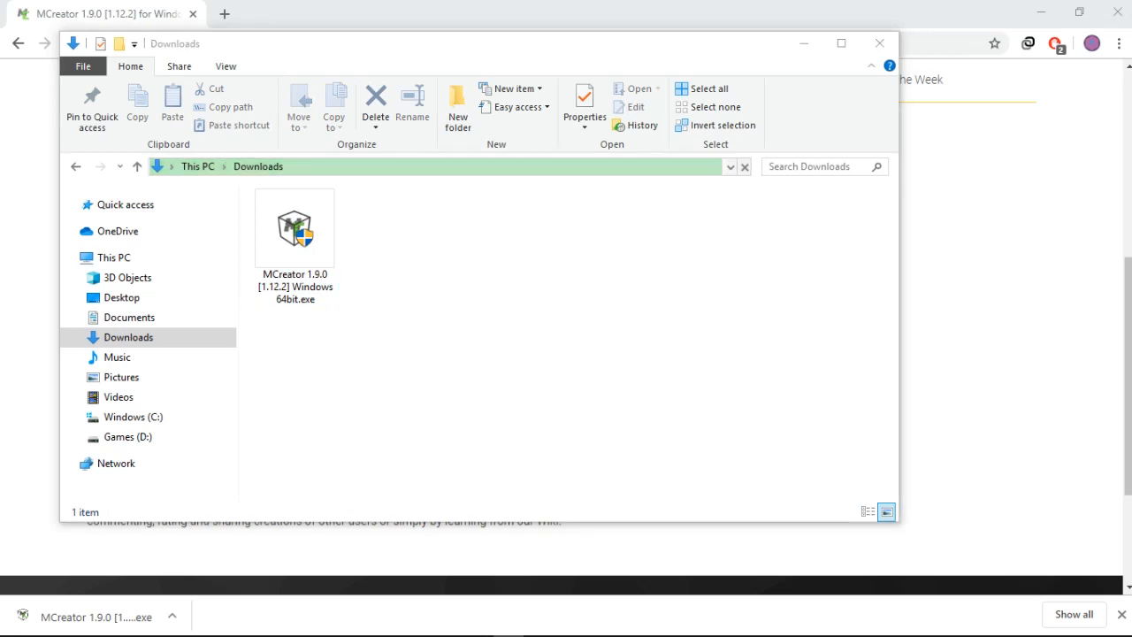
pyautogui.click(531, 371)
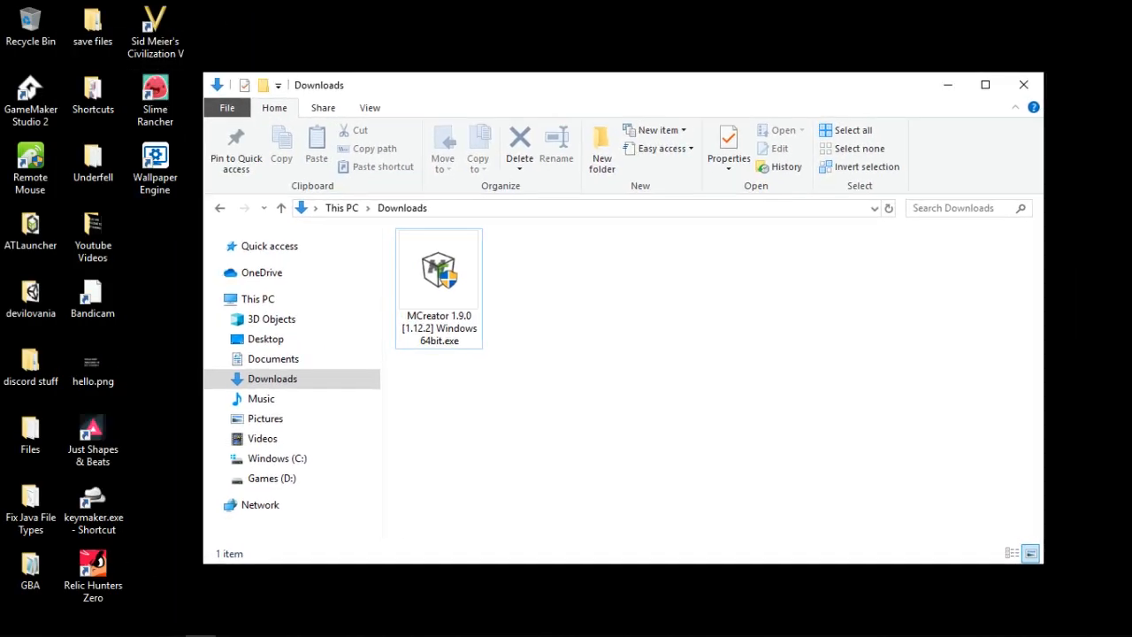
pyautogui.moveTo(623, 85); pyautogui.dragTo(630, 75)
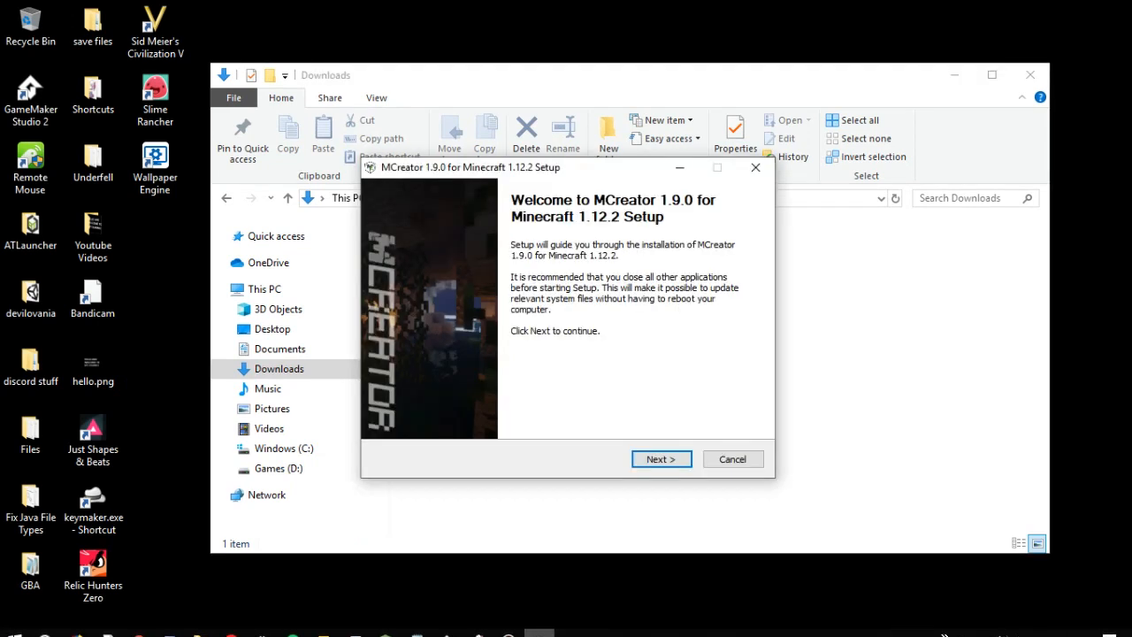
# Continue past the setup's welcome page, read through the license agreement and accept it.
pyautogui.click(662, 459)
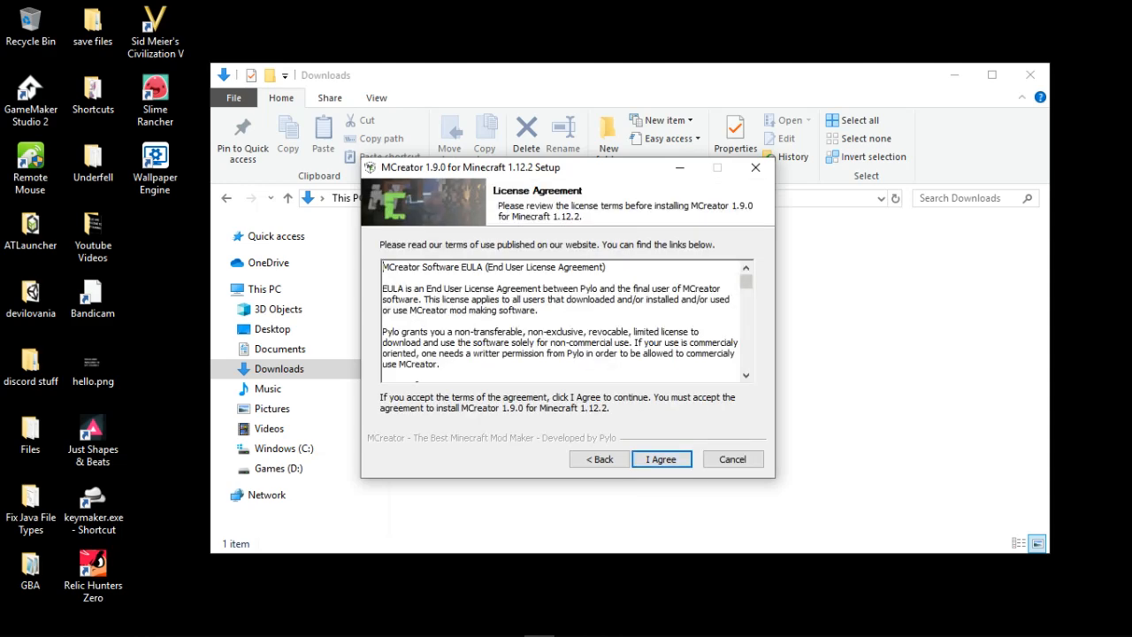
pyautogui.scroll(-10, 561, 320)
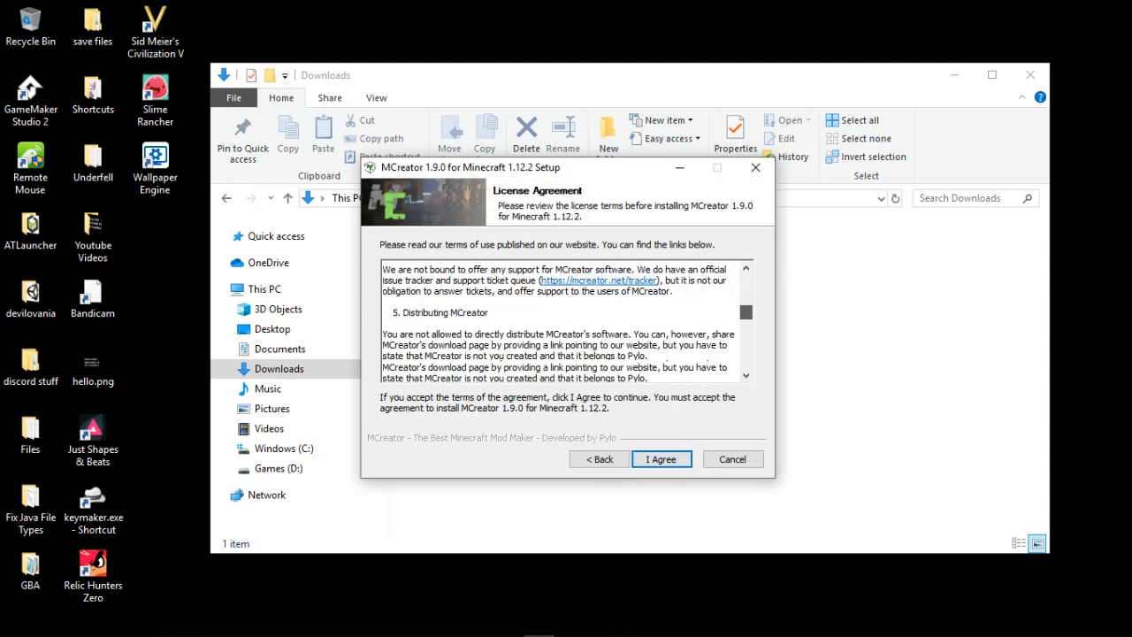
pyautogui.scroll(-8, 561, 320)
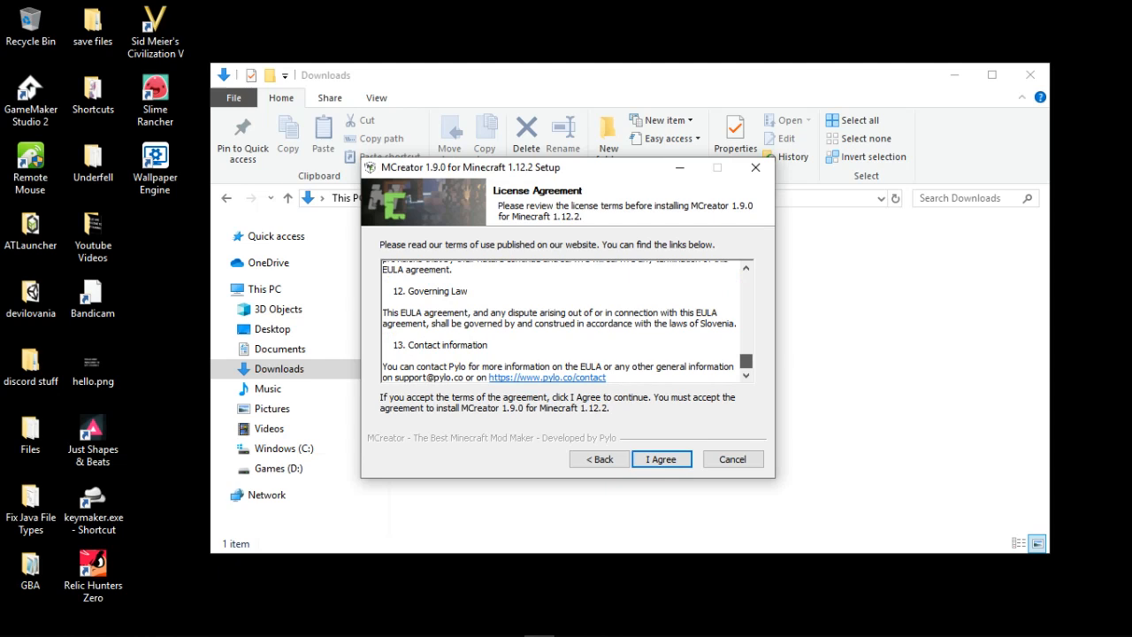
pyautogui.click(661, 459)
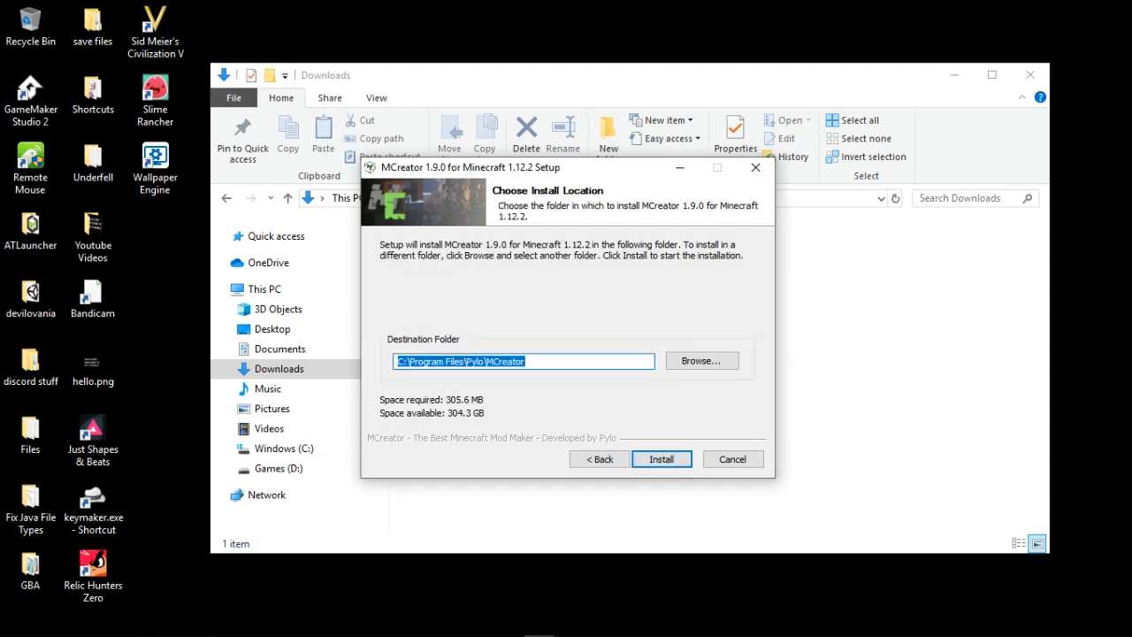
# Install MCreator into C:\Program Files\Pylo\MCreator and finish the setup with Start MCreator after finish enabled.
pyautogui.click(566, 362)
pyautogui.hotkey('ctrl', 'a')
pyautogui.click(566, 361)
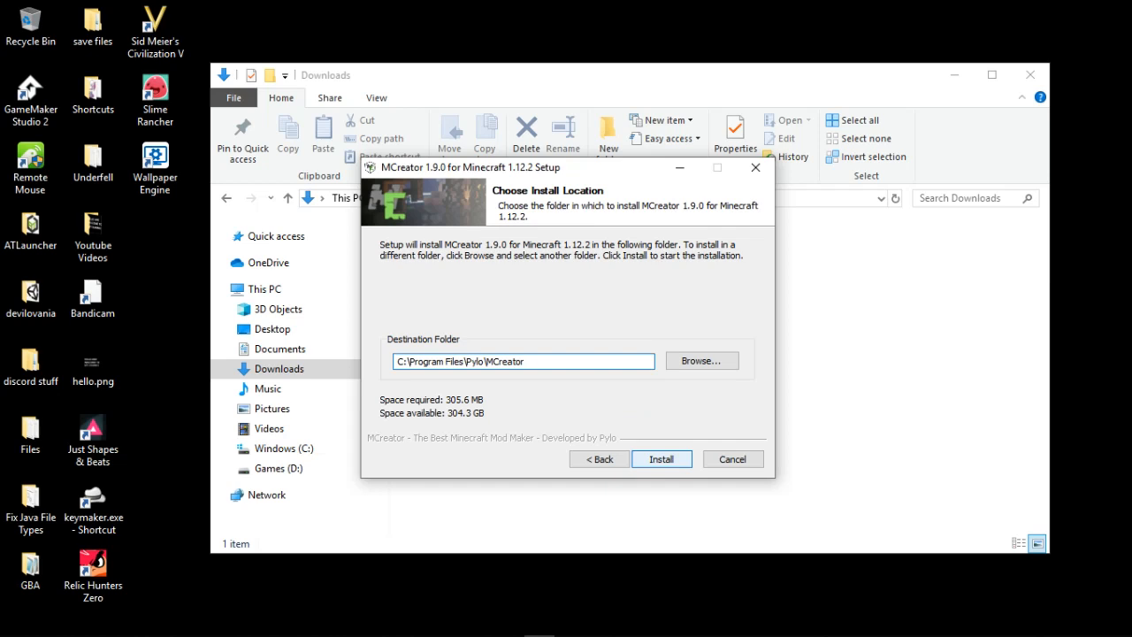
pyautogui.click(661, 459)
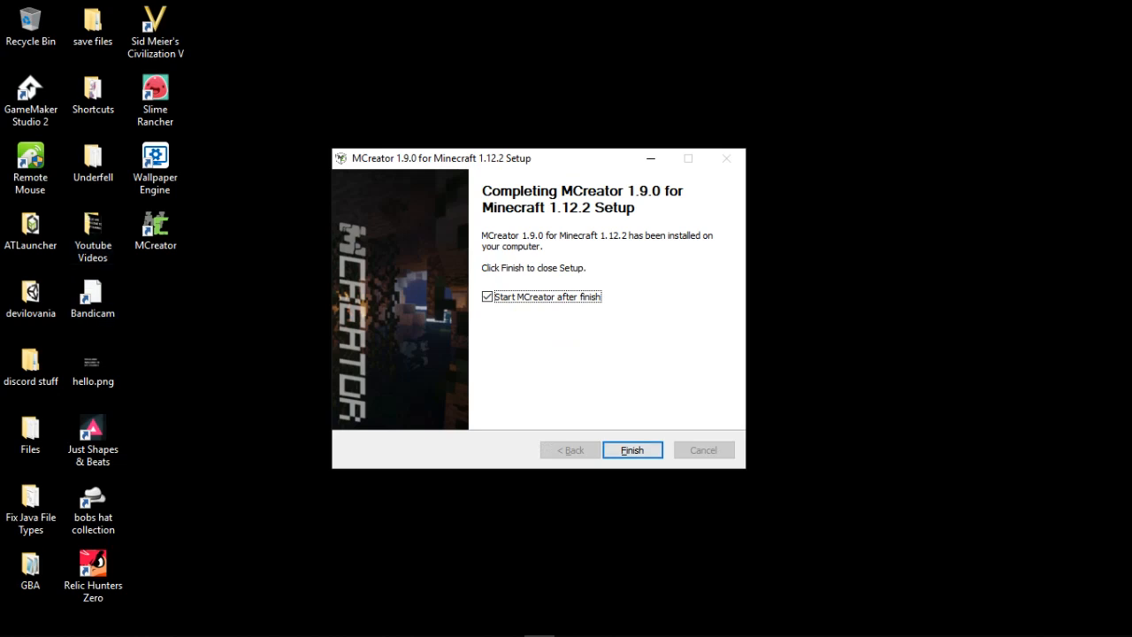
pyautogui.click(632, 450)
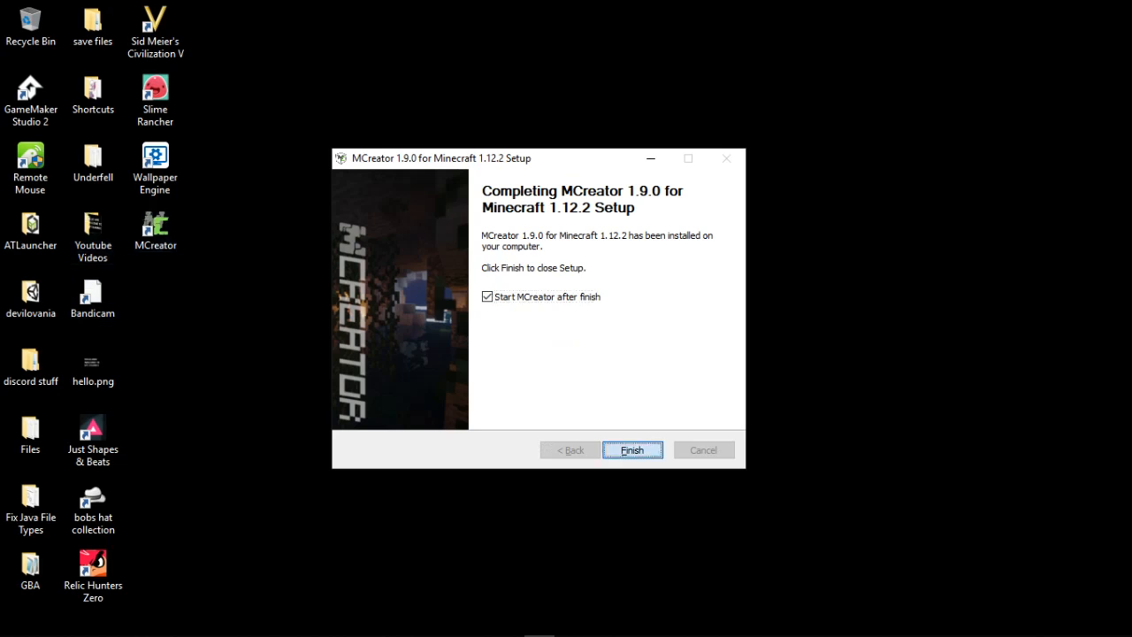
pyautogui.press('Return')
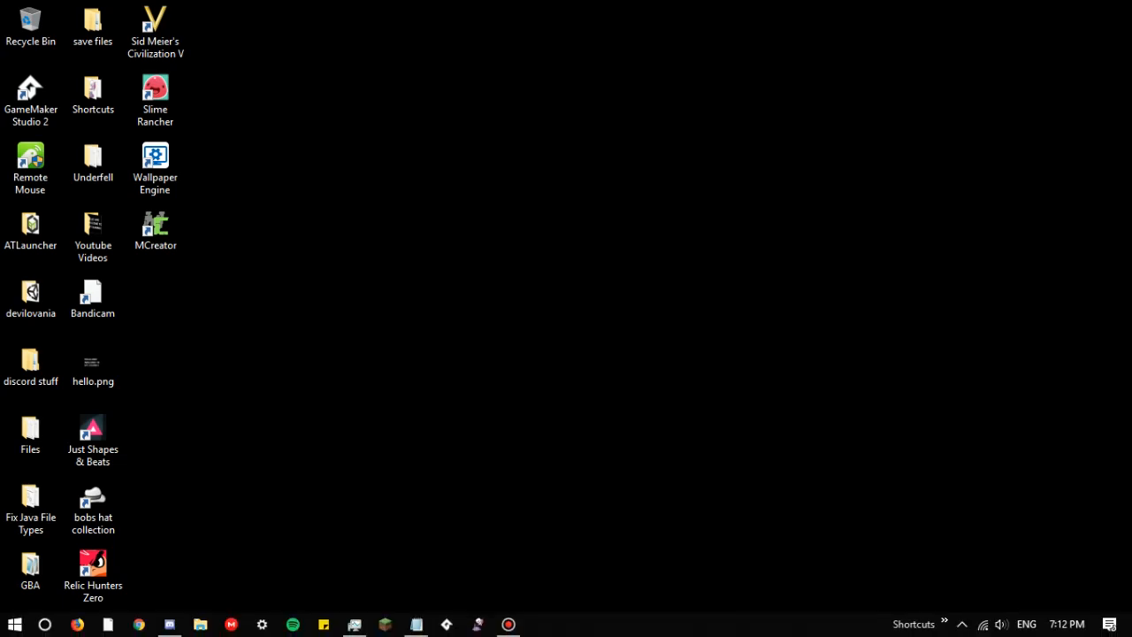
pyautogui.moveTo(540, 520); pyautogui.dragTo(948, 89)
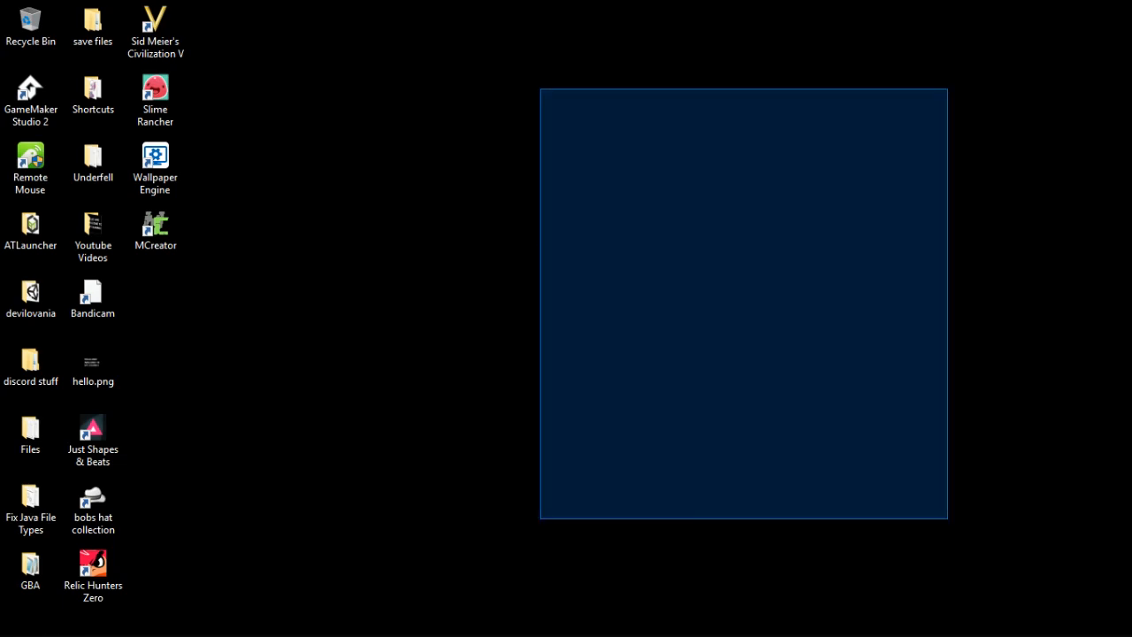
pyautogui.moveTo(1062, 2); pyautogui.dragTo(441, 498)
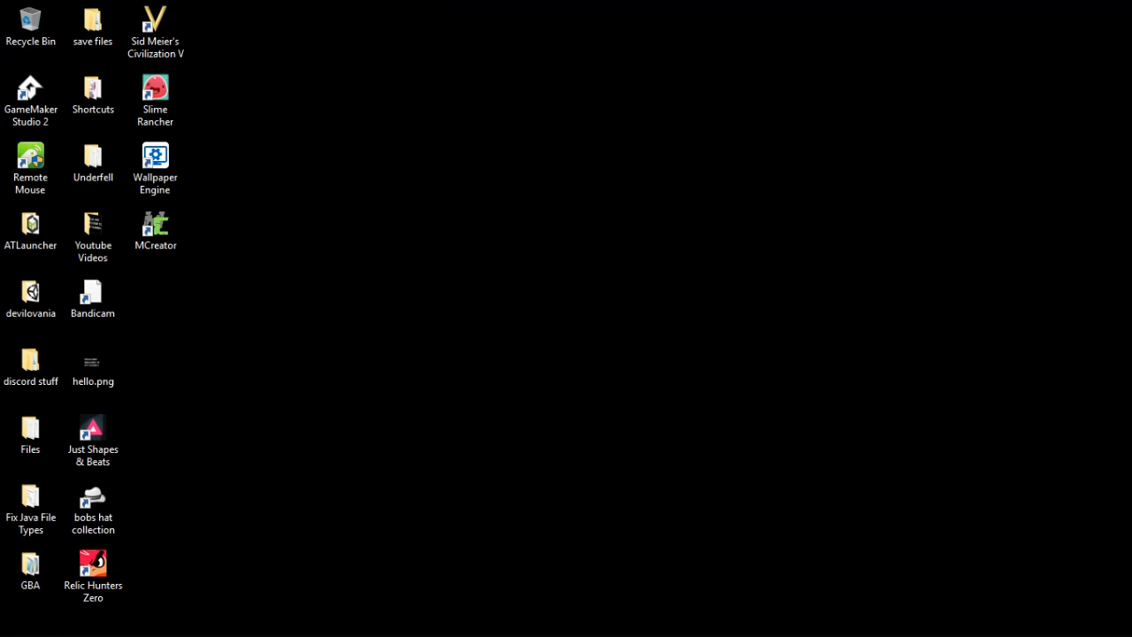
pyautogui.moveTo(1131, 1)
pyautogui.mouseDown()
pyautogui.moveTo(1029, 139)
pyautogui.moveTo(692, 366)
pyautogui.moveTo(498, 522)
pyautogui.moveTo(487, 510)
pyautogui.moveTo(427, 505)
pyautogui.moveTo(288, 538)
pyautogui.moveTo(221, 586)
pyautogui.moveTo(191, 591)
pyautogui.moveTo(601, 379)
pyautogui.moveTo(1131, 19)
pyautogui.moveTo(1119, 15)
pyautogui.mouseUp()
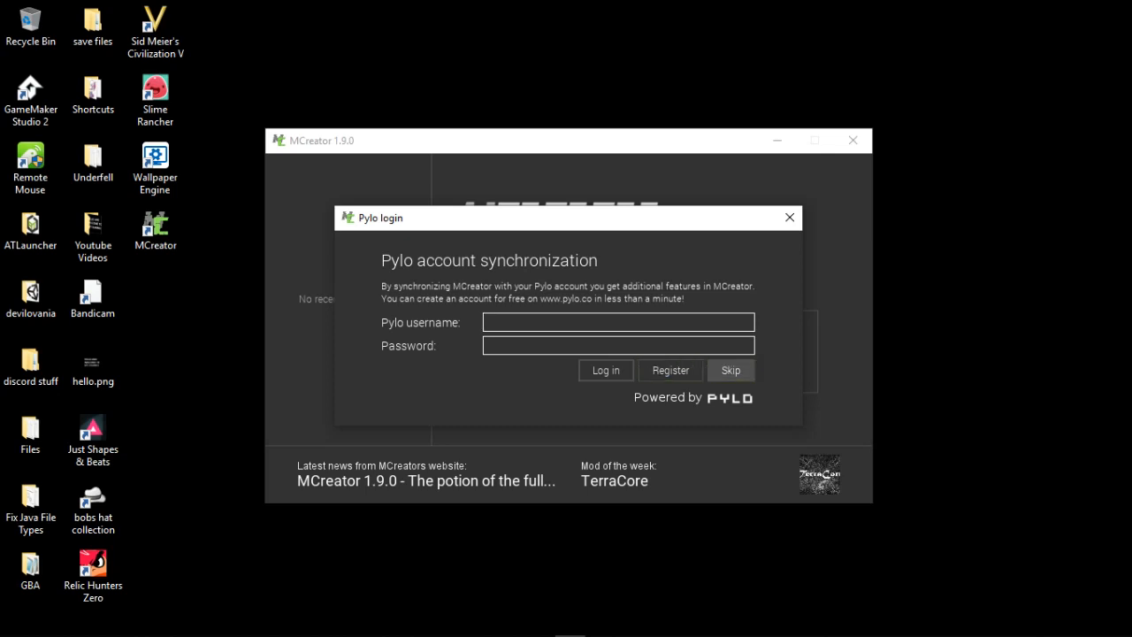
# Skip the Pylo account synchronization login.
pyautogui.click(730, 370)
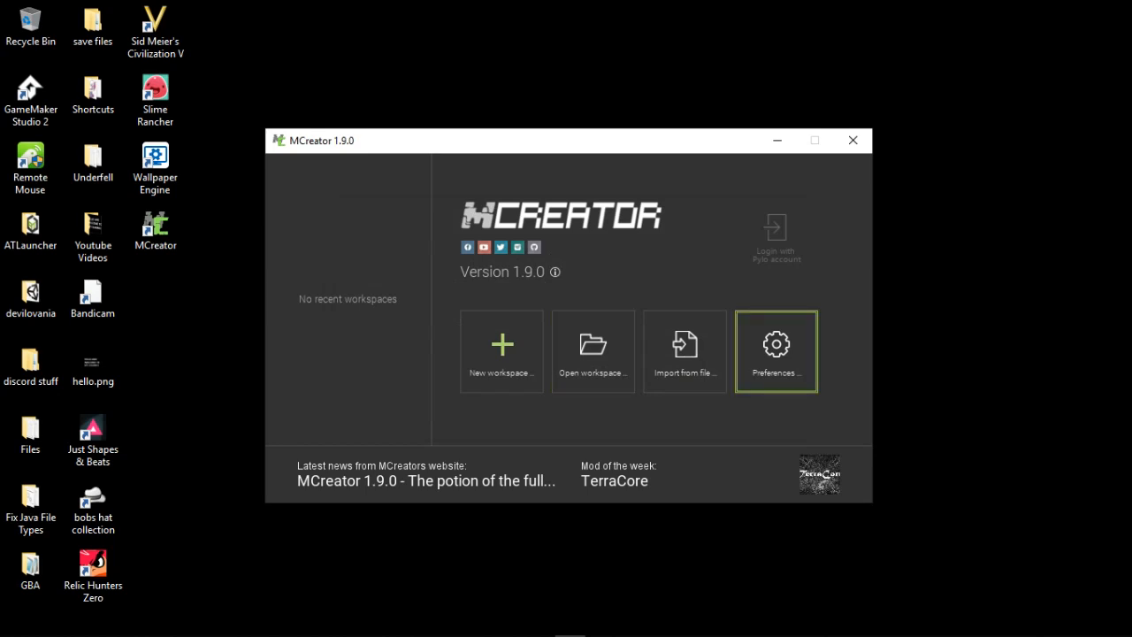
# Review the backup, user interface, Blockly editor, code editor and Gradle settings in MCreator's preferences, and close them by saving.
pyautogui.click(776, 351)
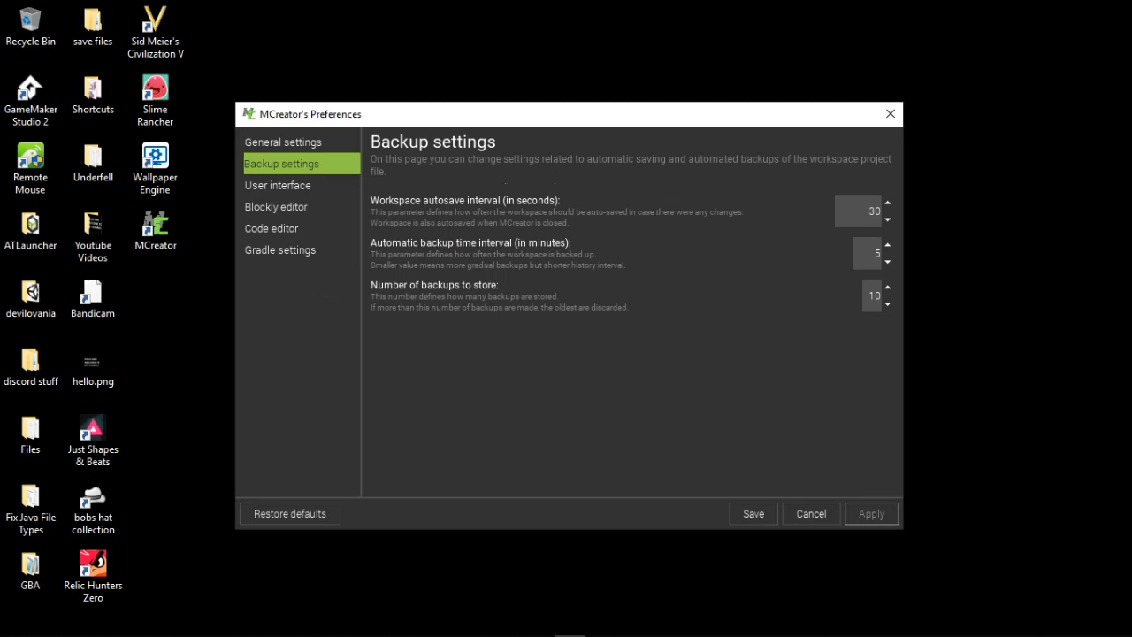
pyautogui.click(278, 186)
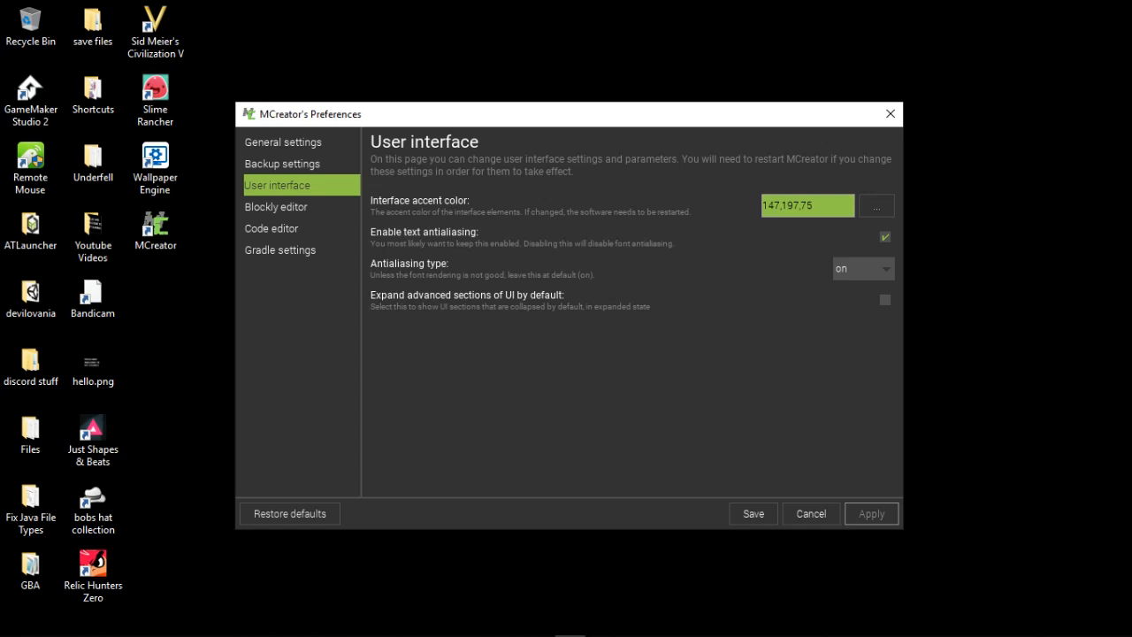
pyautogui.click(276, 207)
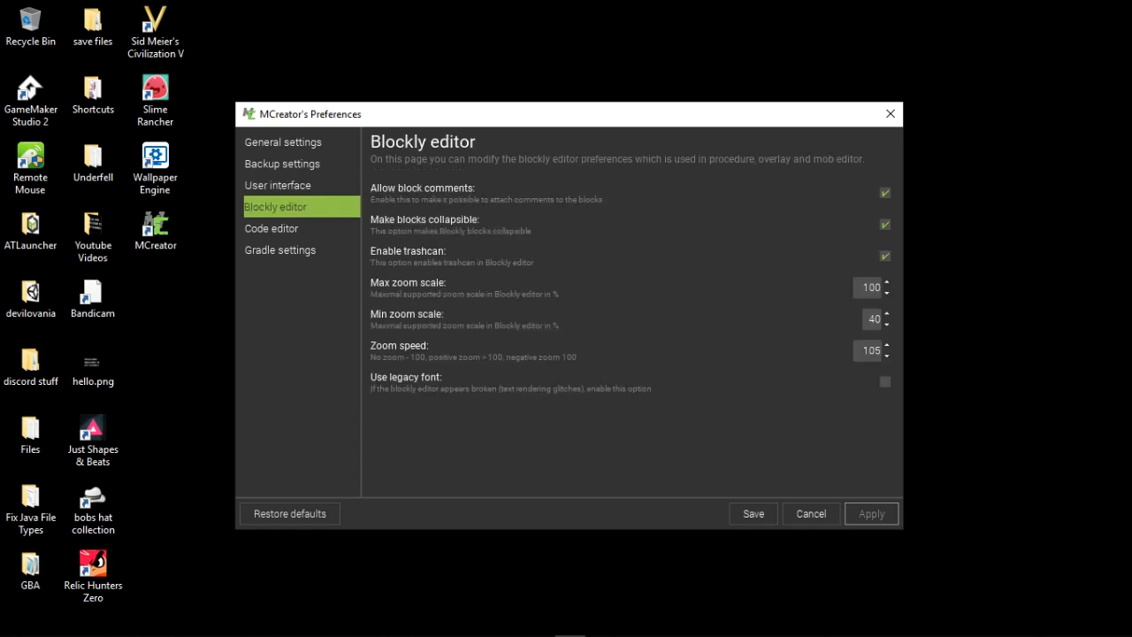
pyautogui.click(272, 228)
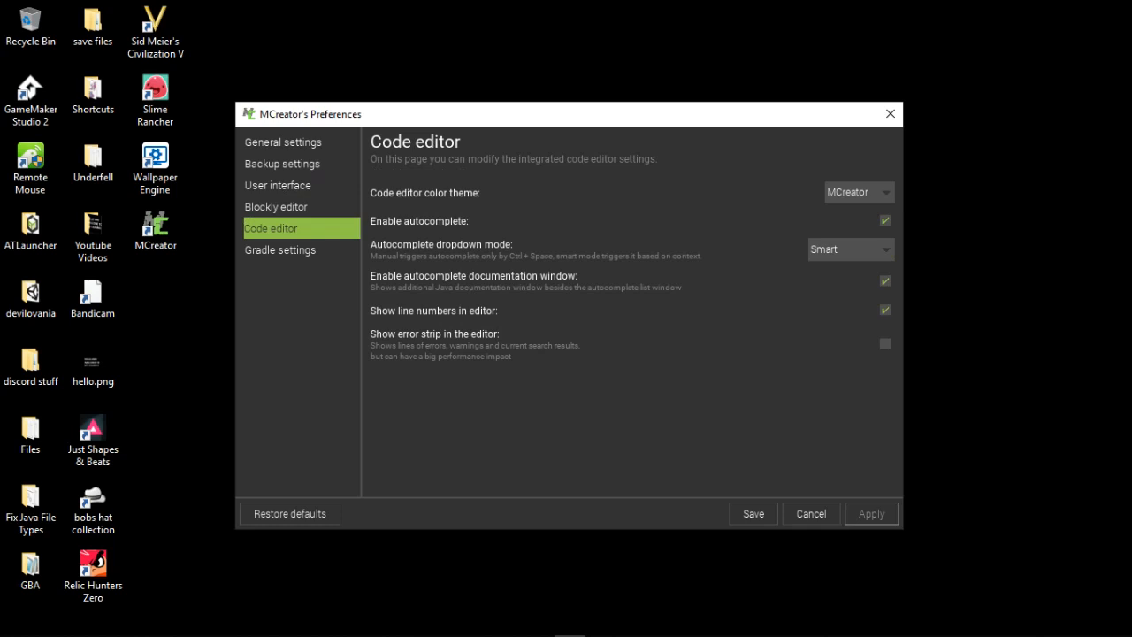
pyautogui.click(280, 251)
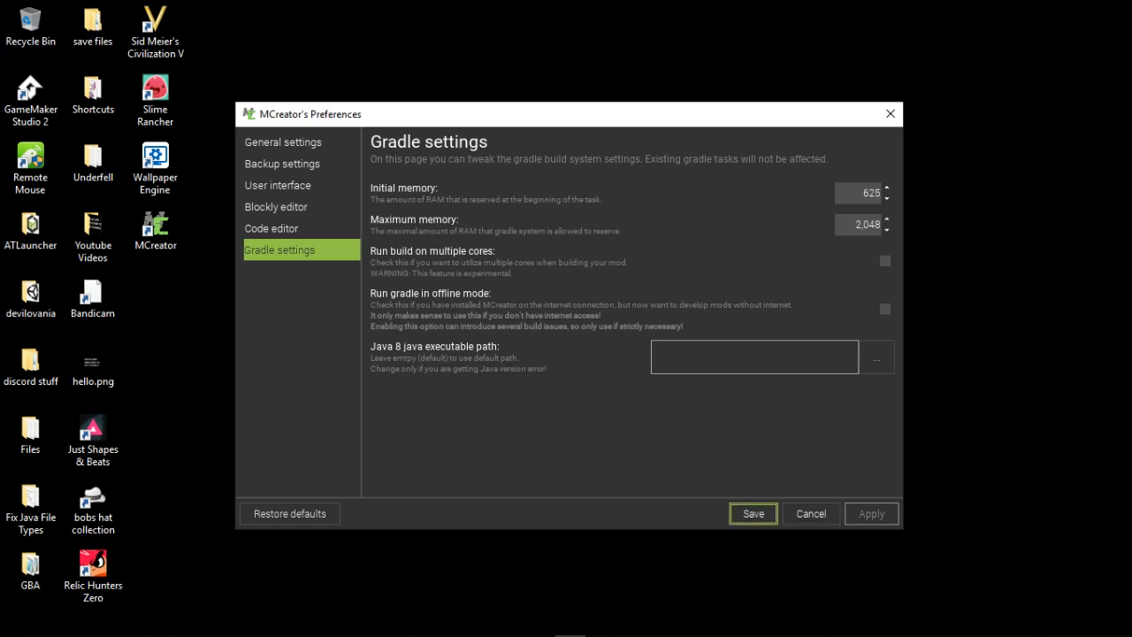
pyautogui.click(753, 513)
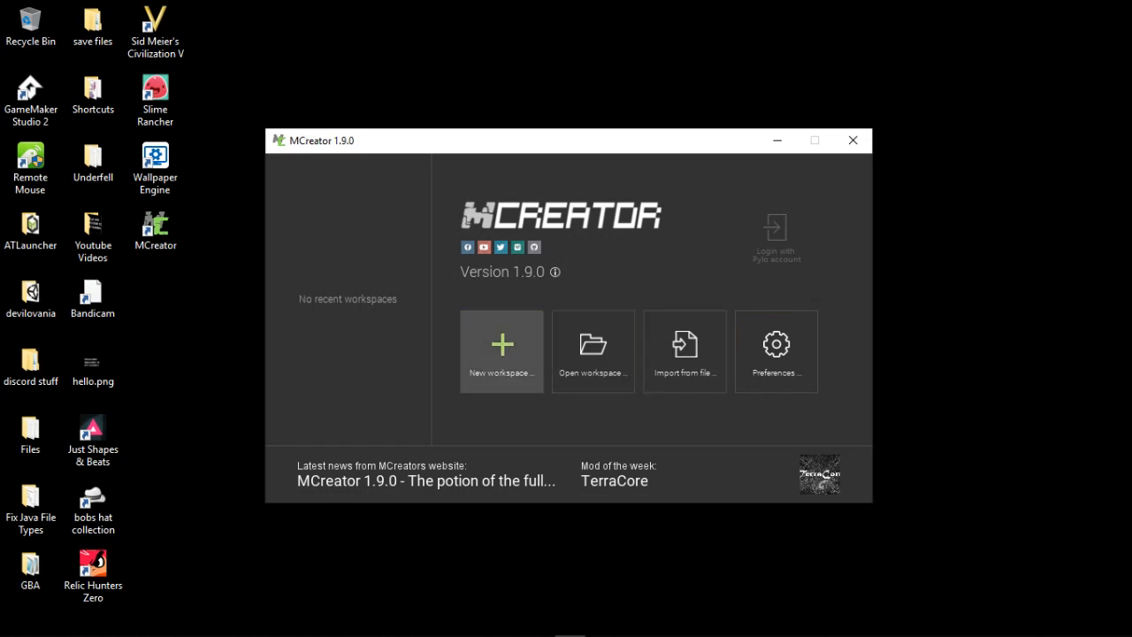
# Start a new workspace and give it the mod display name My Little Mod.
pyautogui.click(501, 349)
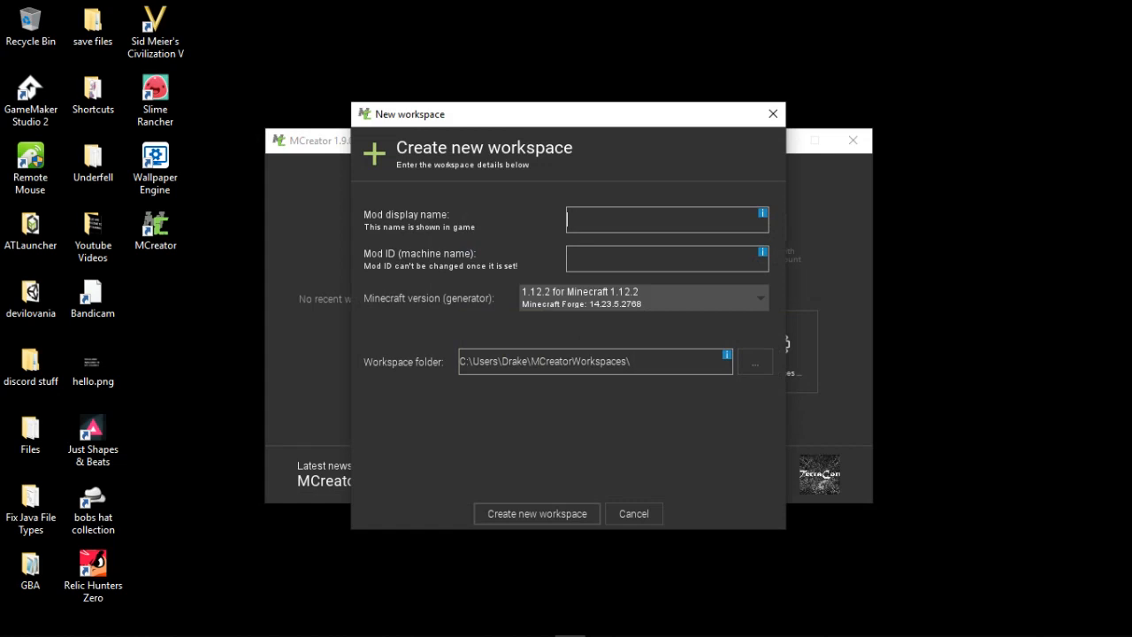
pyautogui.write('MY Little MOd')
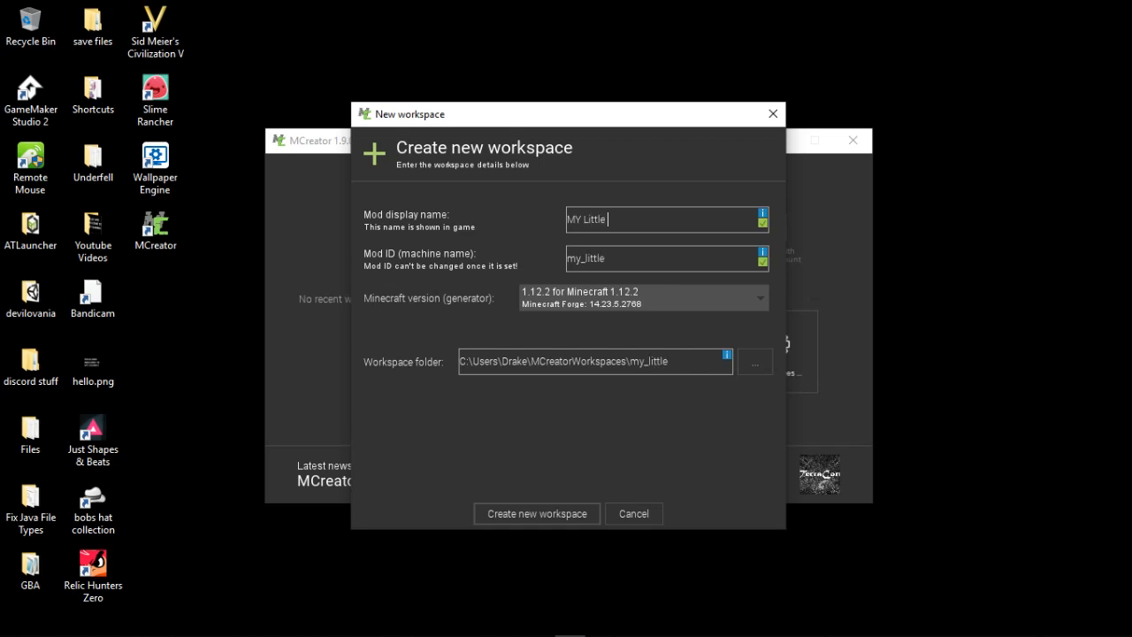
pyautogui.press('BackSpace')
pyautogui.write('o')
pyautogui.press('Left')
pyautogui.press('Left')
pyautogui.press('Left')
pyautogui.press('Left')
pyautogui.press('Left')
pyautogui.press('Left')
pyautogui.press('Left')
pyautogui.press('Left')
pyautogui.press('Left')
pyautogui.press('Left')
pyautogui.press('BackSpace')
pyautogui.write('y')
# Create the workspace with the generator 1.12.2 for Minecraft 1.12.2 and acknowledge the Gradle workspace setup message.
pyautogui.click(644, 298)
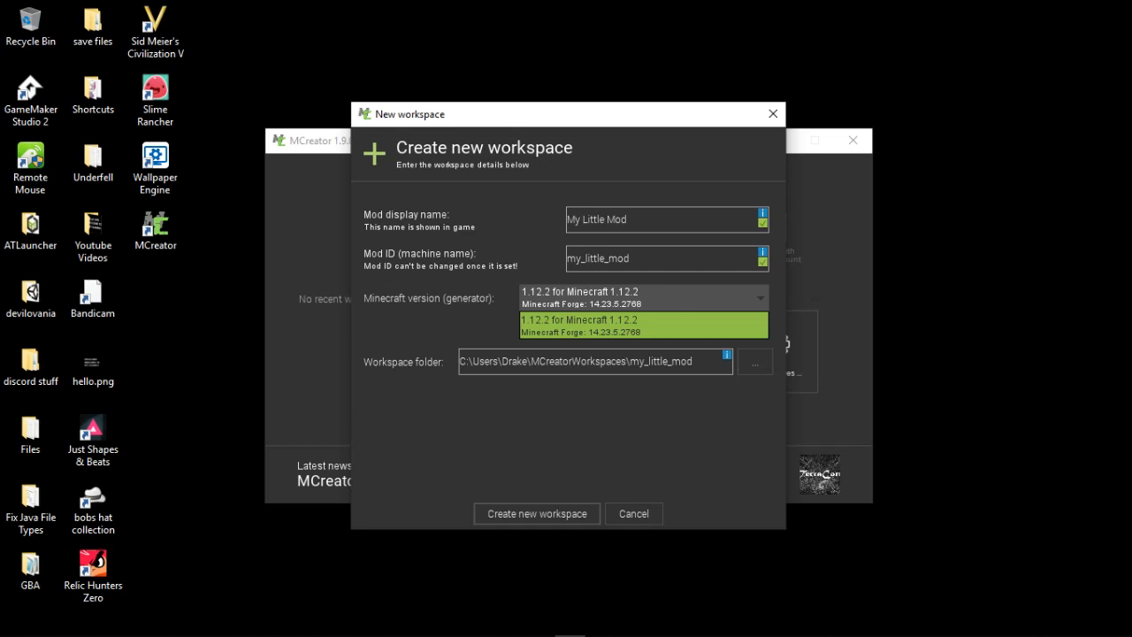
pyautogui.click(644, 324)
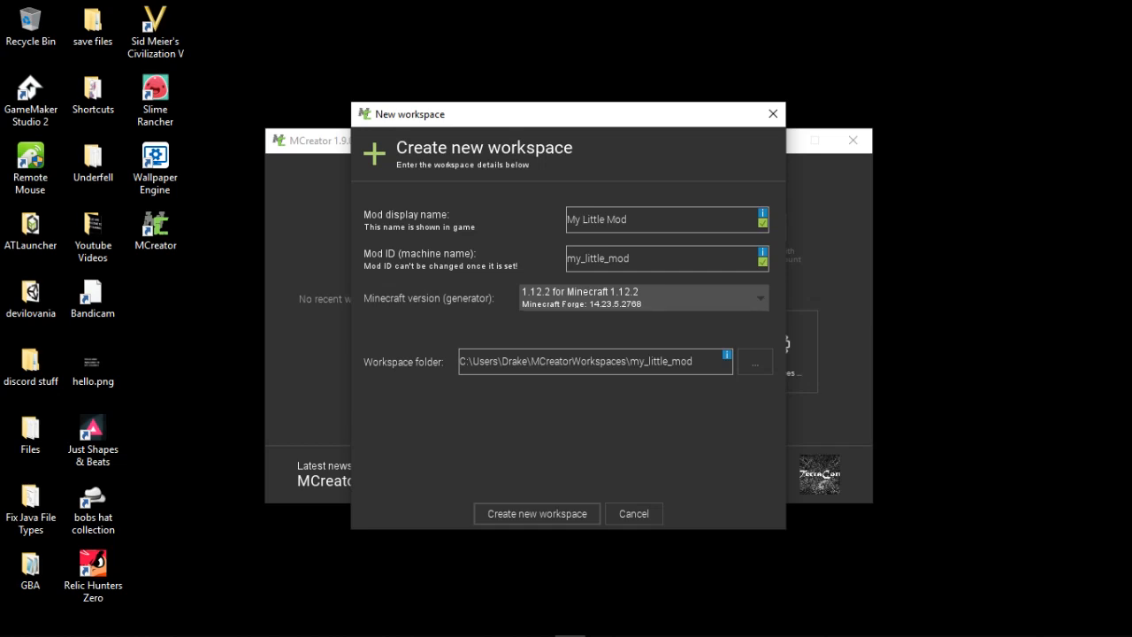
pyautogui.click(644, 298)
pyautogui.click(644, 325)
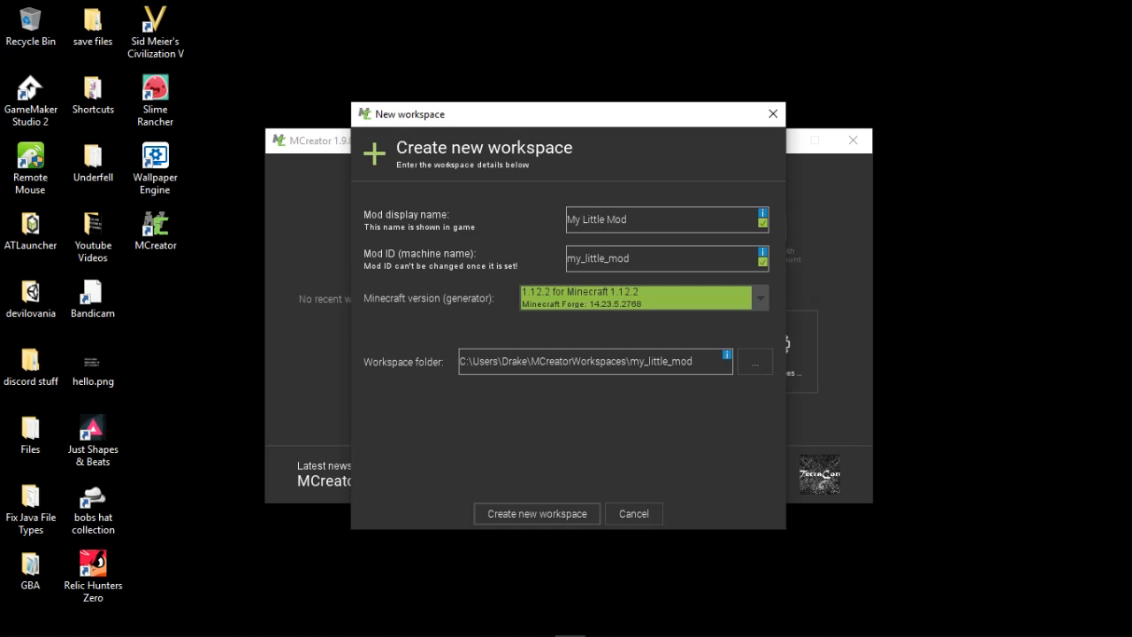
pyautogui.click(537, 513)
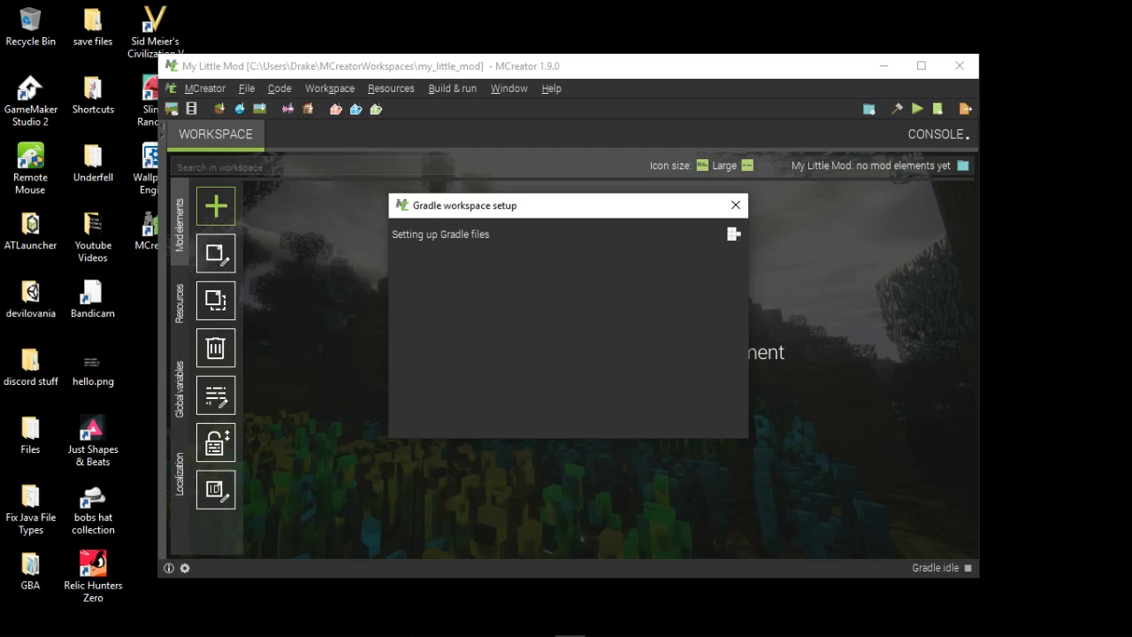
pyautogui.moveTo(568, 206); pyautogui.dragTo(473, 219)
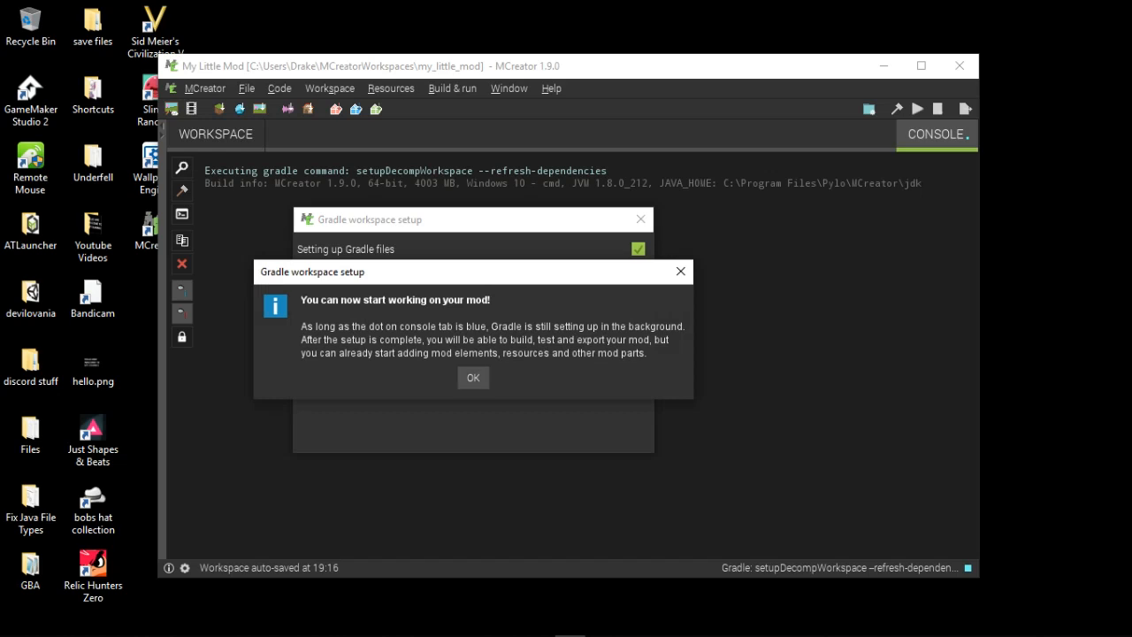
pyautogui.click(473, 378)
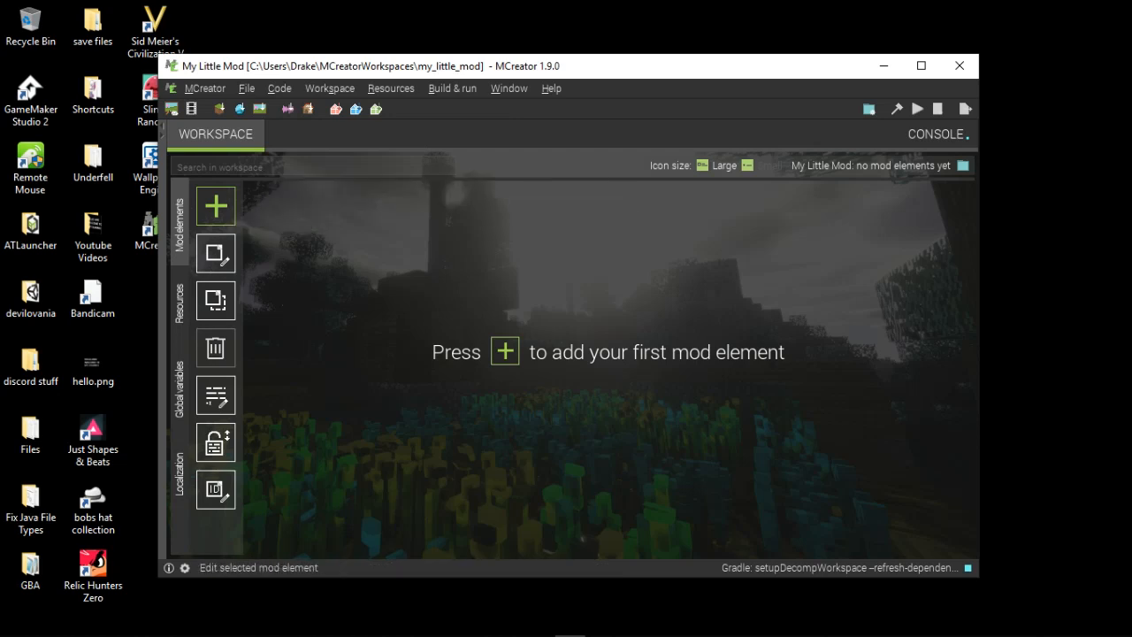
# Review the workspace's resources and global variables, and return to the mod elements.
pyautogui.click(180, 303)
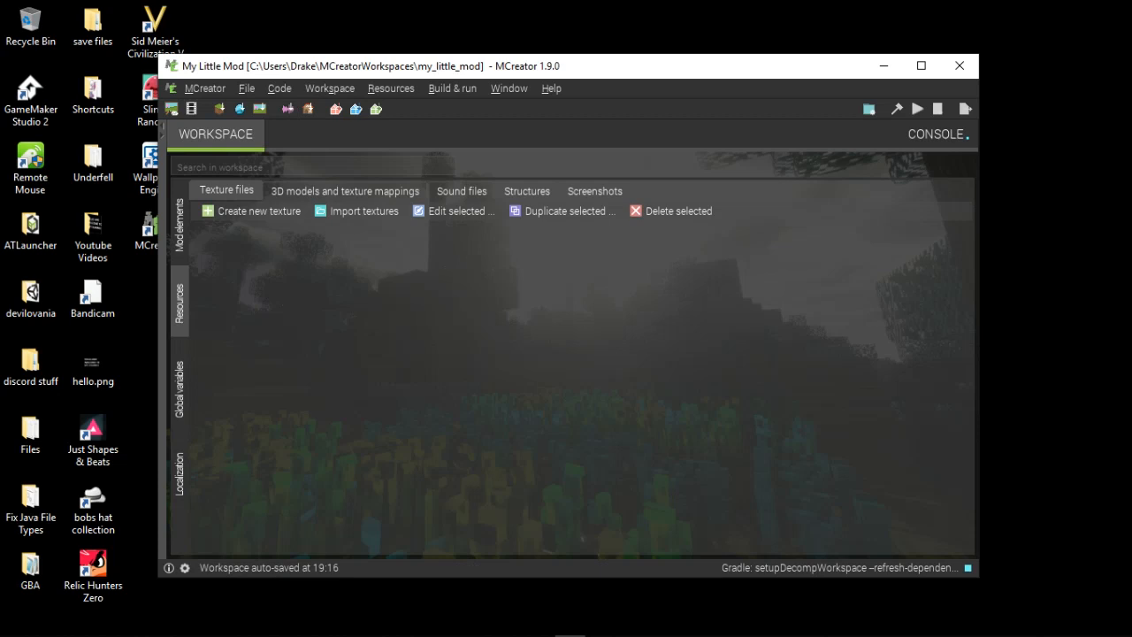
pyautogui.click(179, 389)
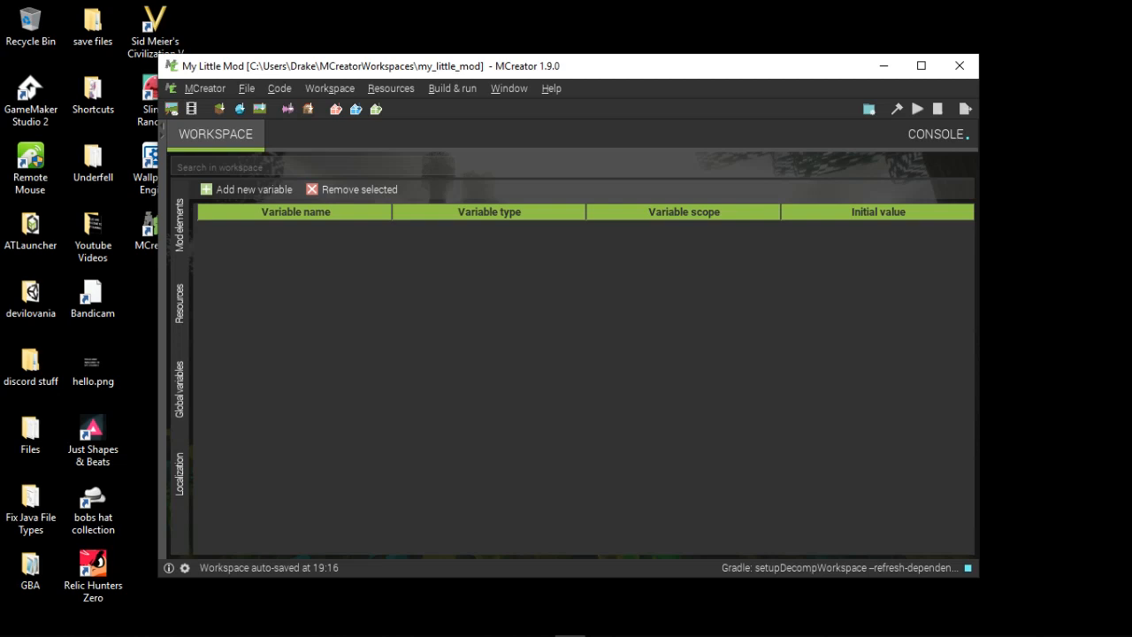
pyautogui.click(179, 225)
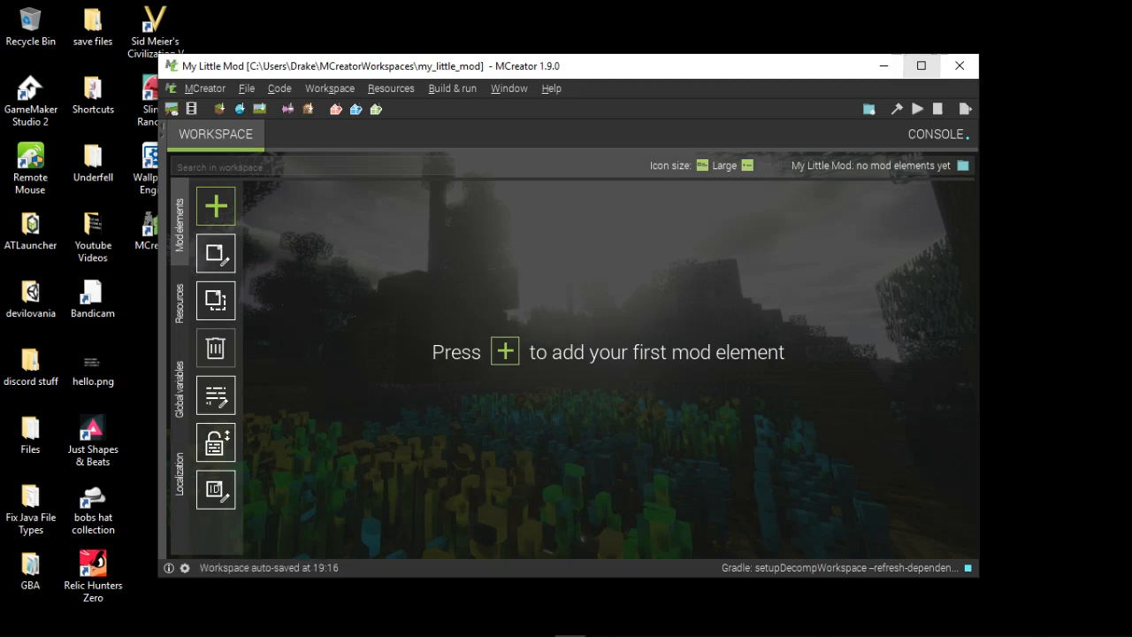
# Maximize the window and look through the mod element types that can be added.
pyautogui.click(921, 65)
pyautogui.click(57, 147)
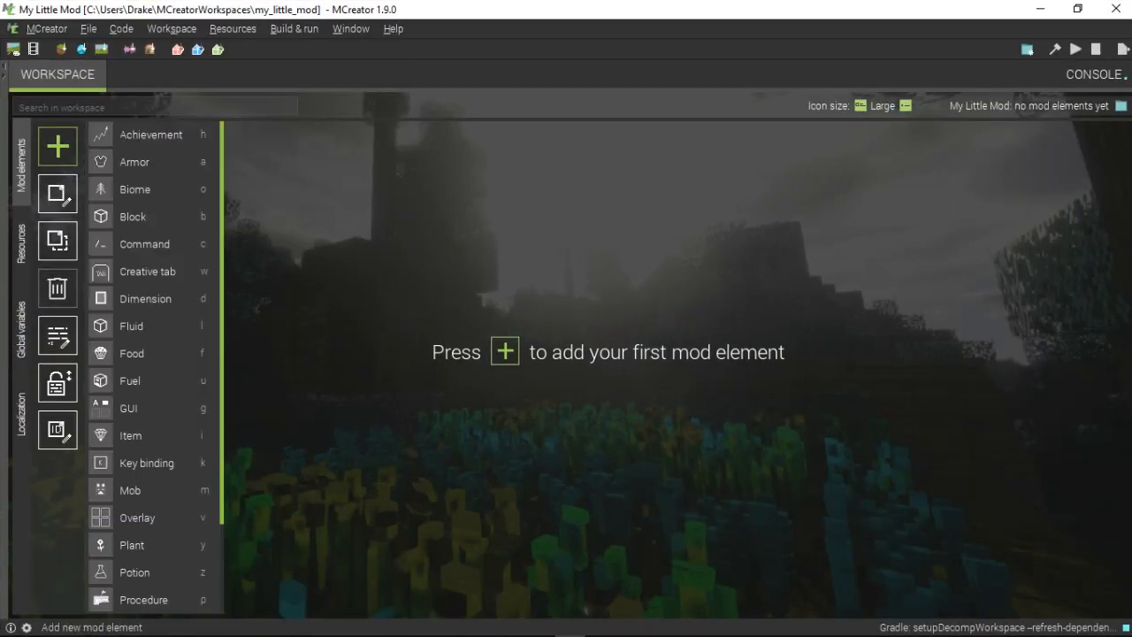
pyautogui.scroll(-3, 152, 353)
pyautogui.scroll(3, 153, 352)
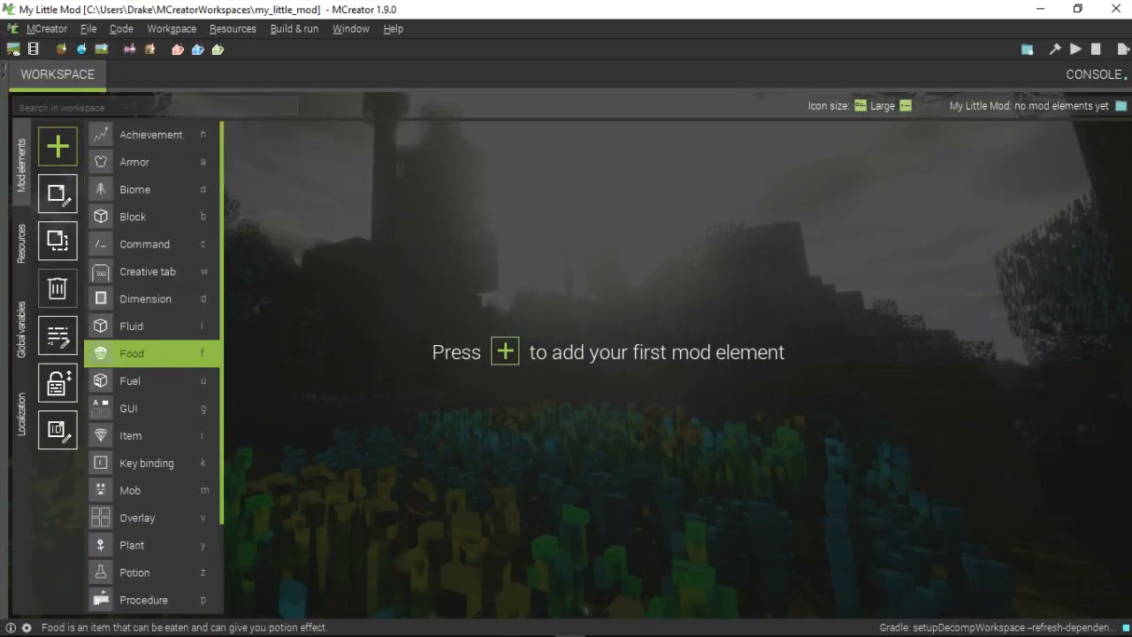
pyautogui.click(62, 200)
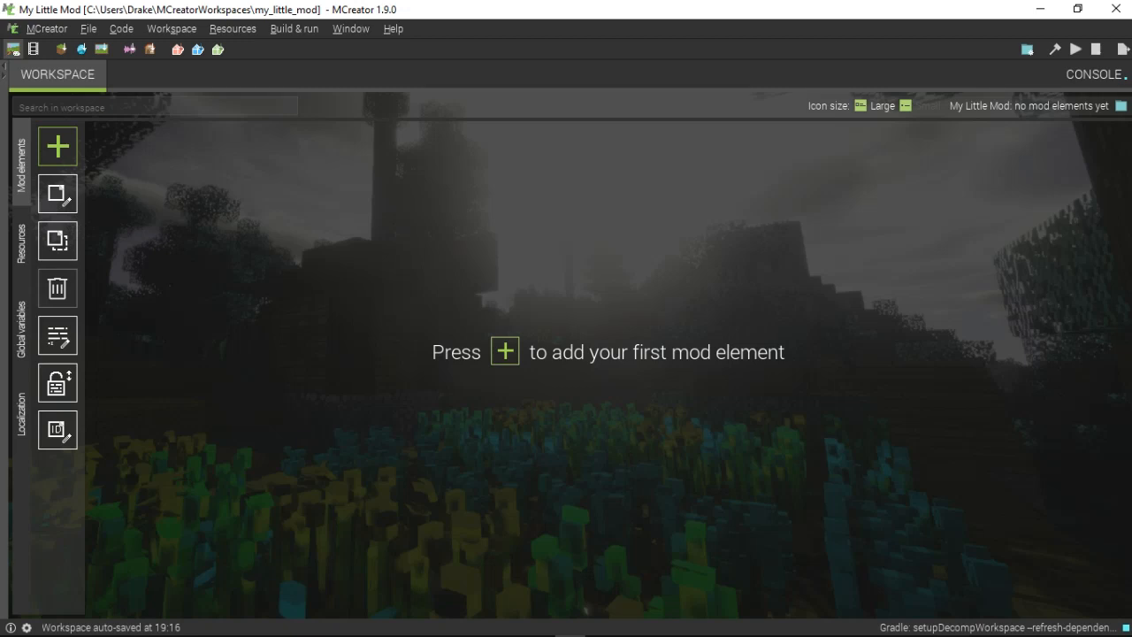
# Start a new texture from a template, browse the layer 1 textures and set layer 1 to ingot_dark.
pyautogui.click(14, 49)
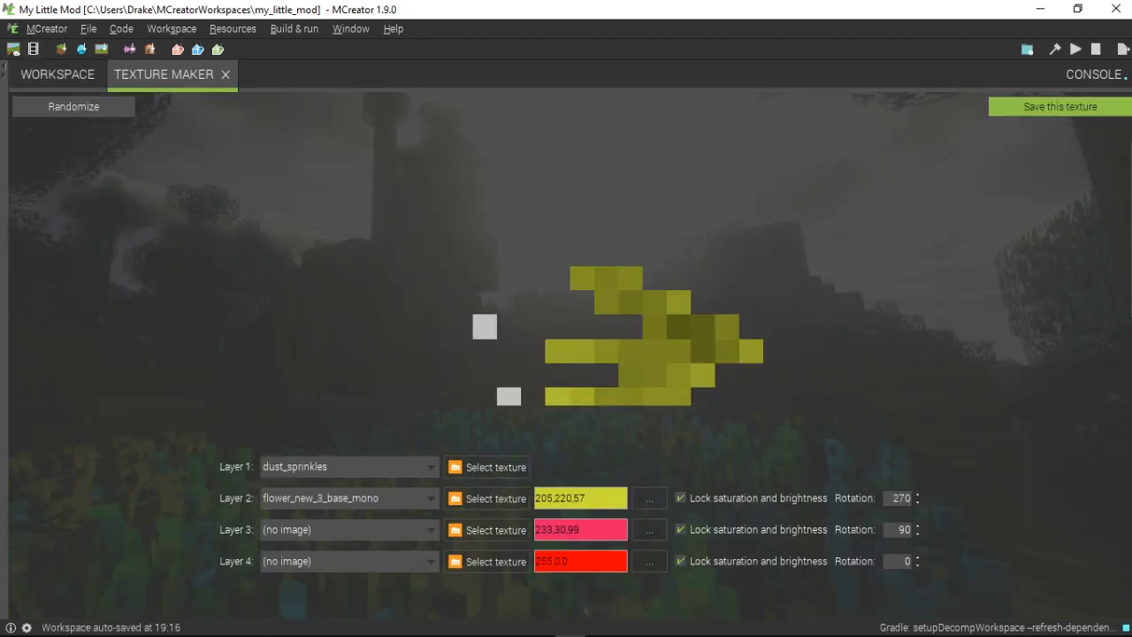
pyautogui.click(354, 467)
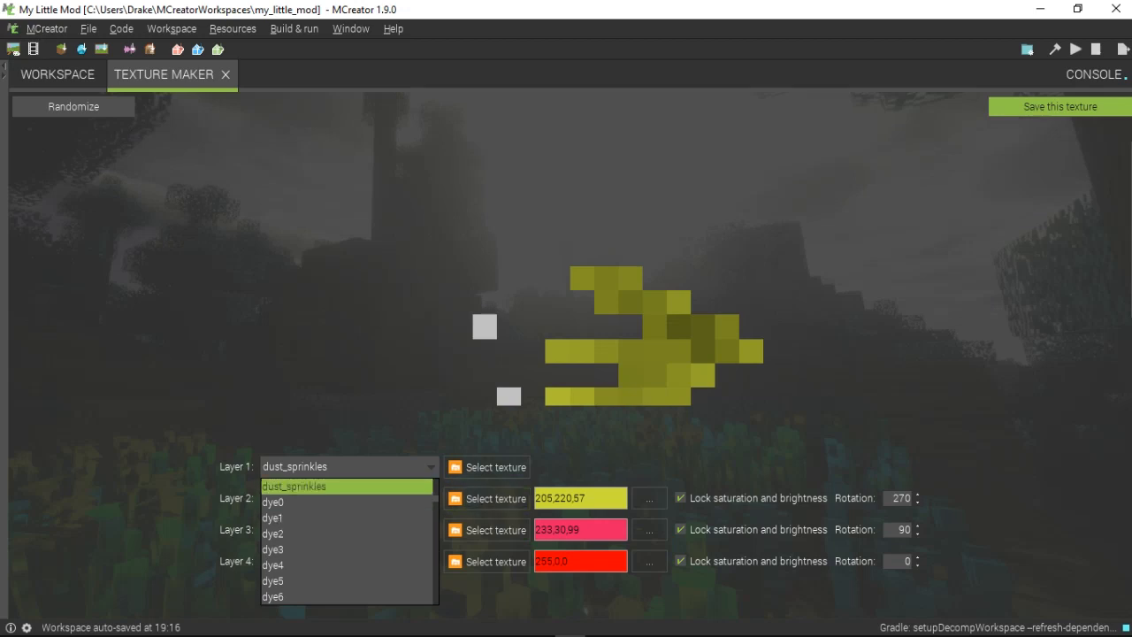
pyautogui.click(354, 467)
pyautogui.click(487, 467)
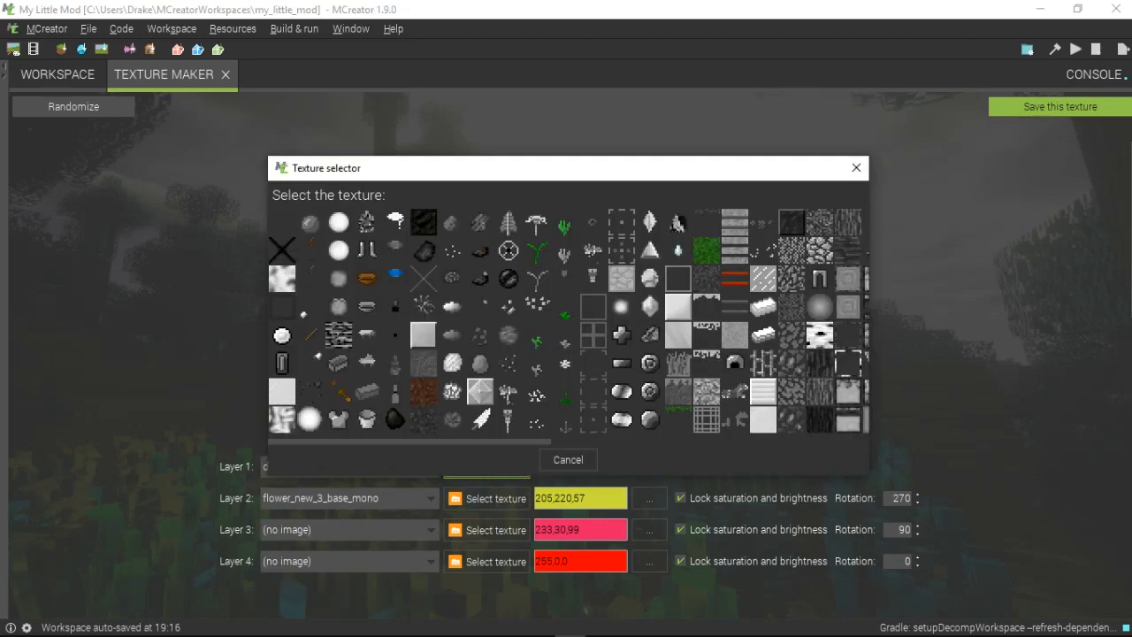
pyautogui.hscroll(5, 568, 319)
pyautogui.hscroll(5, 569, 319)
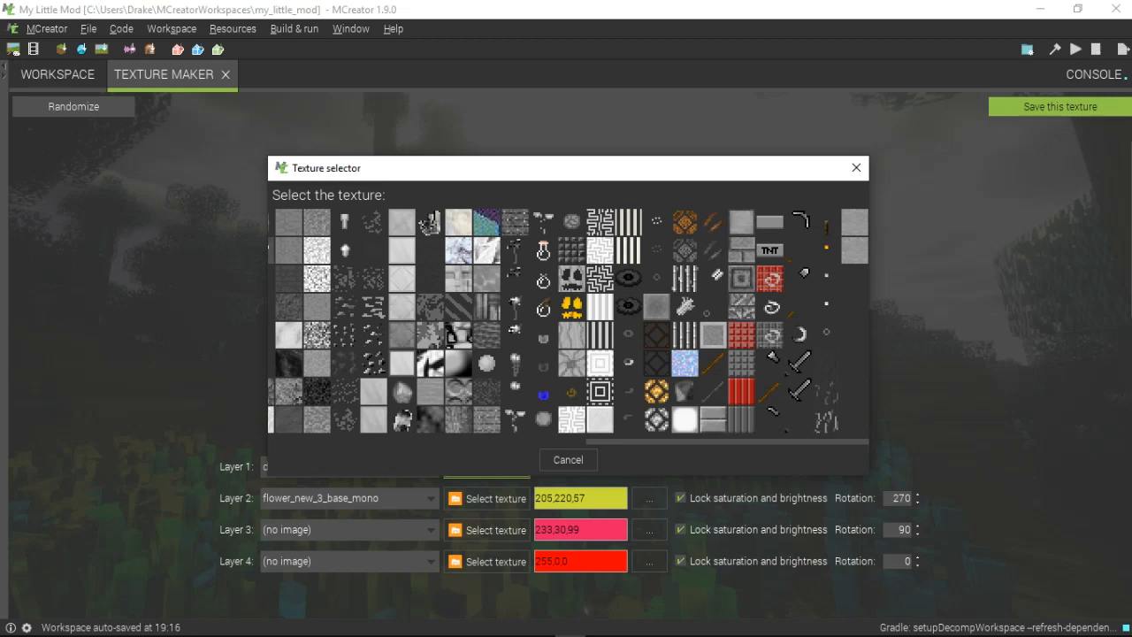
pyautogui.hscroll(-8, 568, 321)
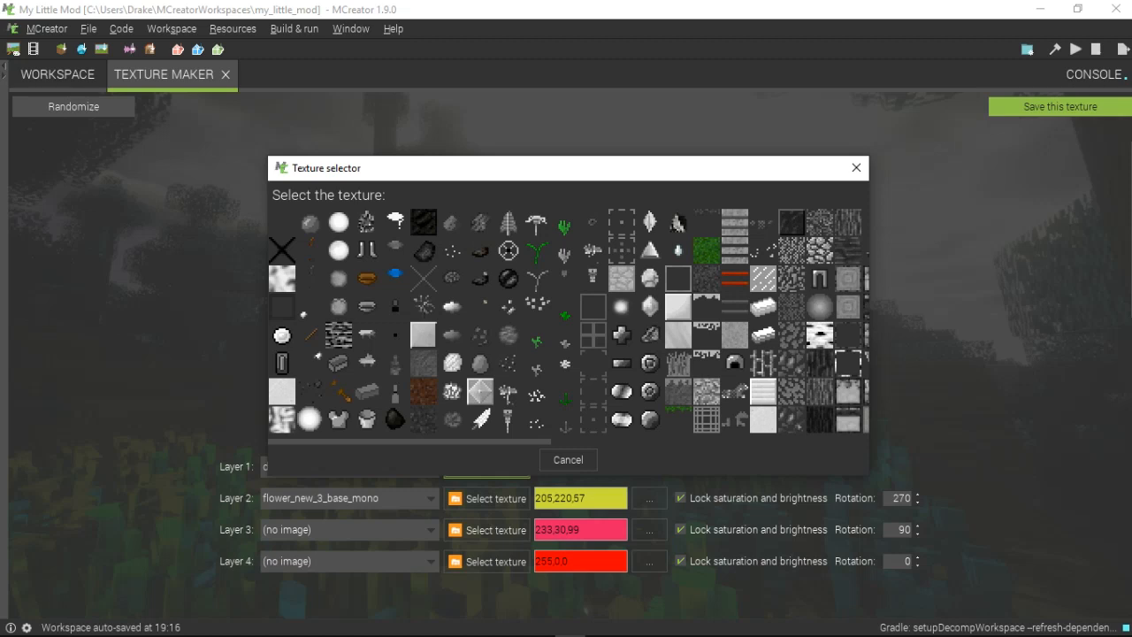
pyautogui.click(568, 460)
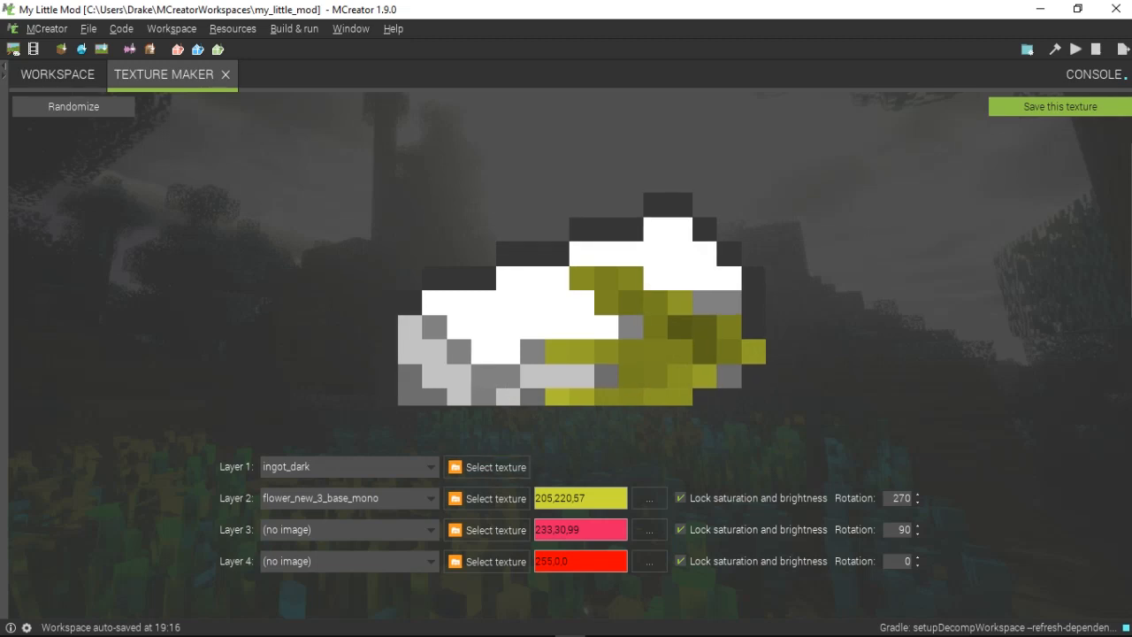
# Set layer 2 to the ingot_dark texture, and set the rotation of layers 2 and 3 to 0.
pyautogui.click(487, 467)
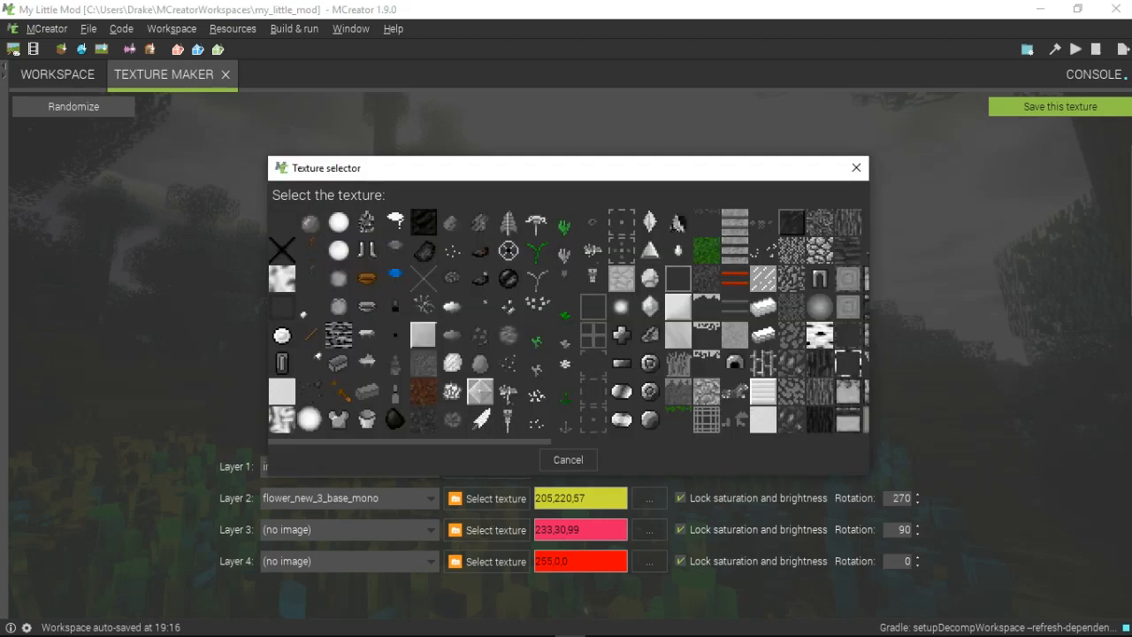
pyautogui.click(763, 335)
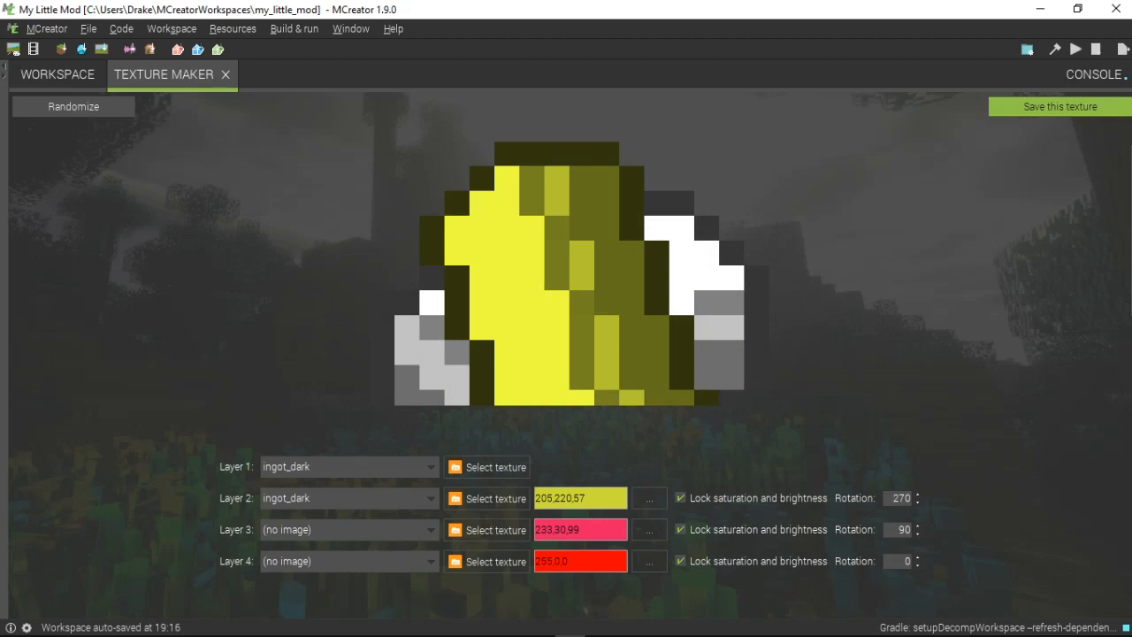
pyautogui.doubleClick(896, 498)
pyautogui.write('0')
pyautogui.doubleClick(898, 530)
pyautogui.write('0')
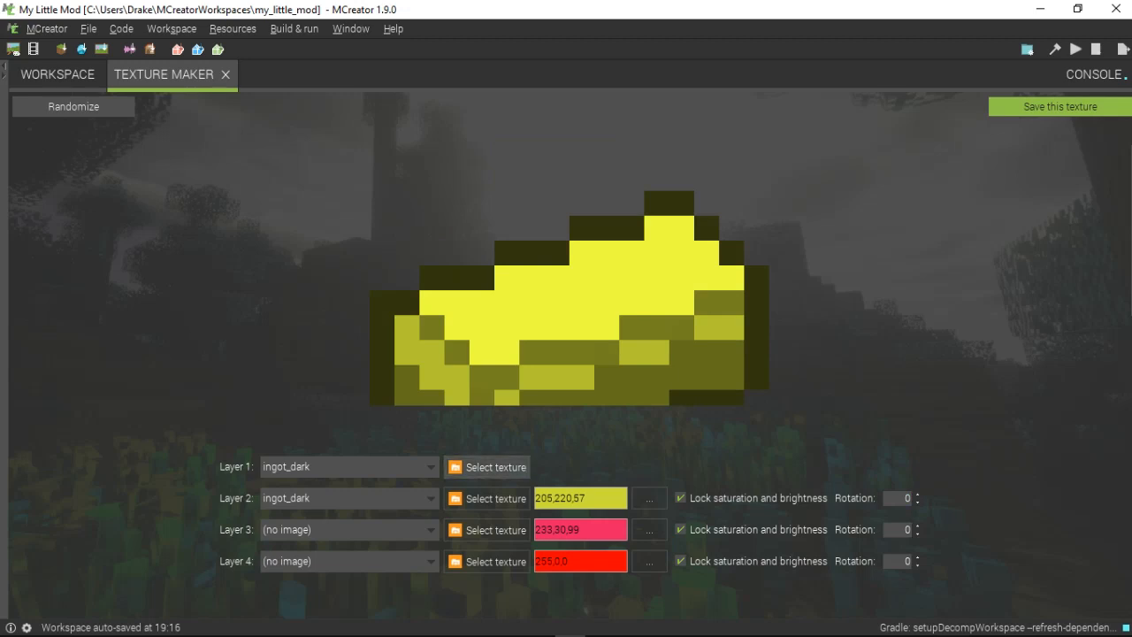
# Change the texture of both layer 1 and layer 2 to ingot_bright.
pyautogui.click(487, 467)
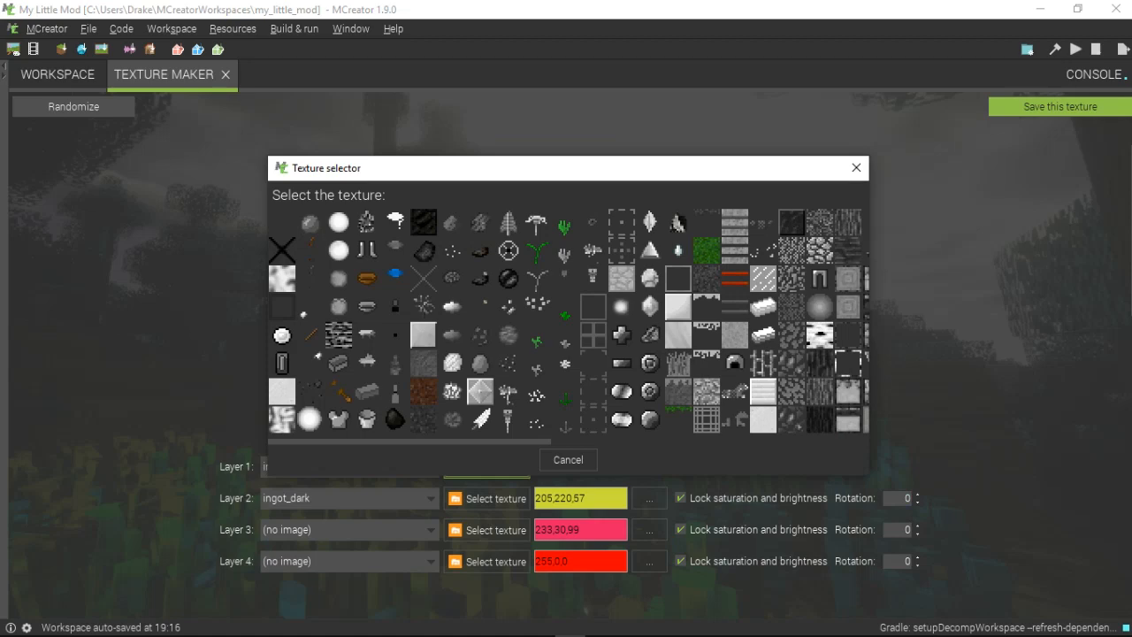
pyautogui.click(764, 335)
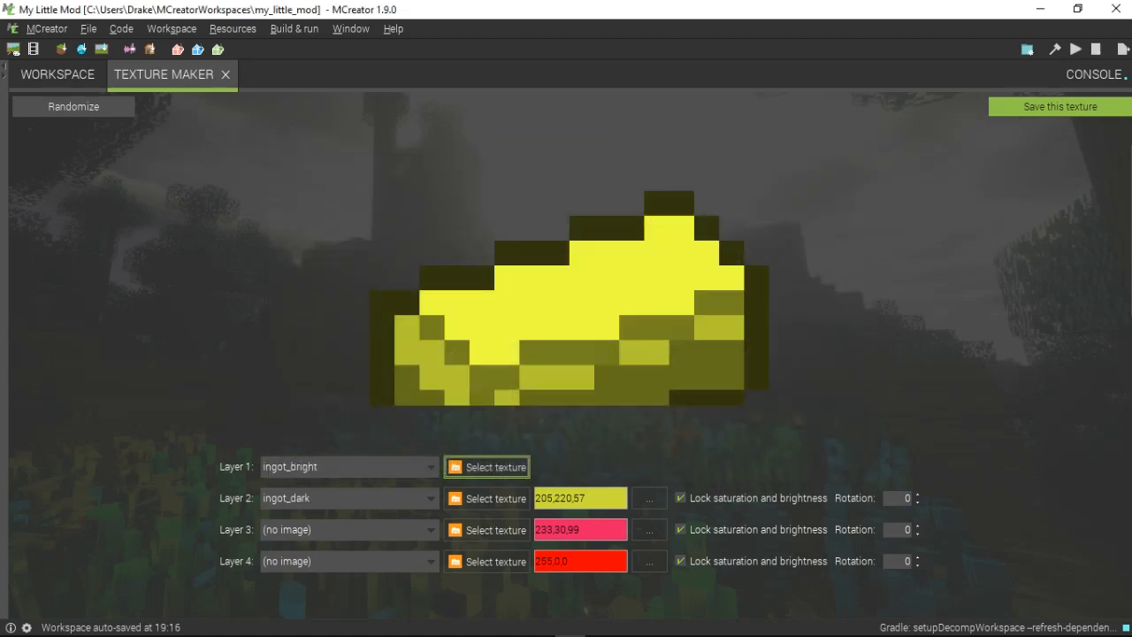
pyautogui.click(487, 498)
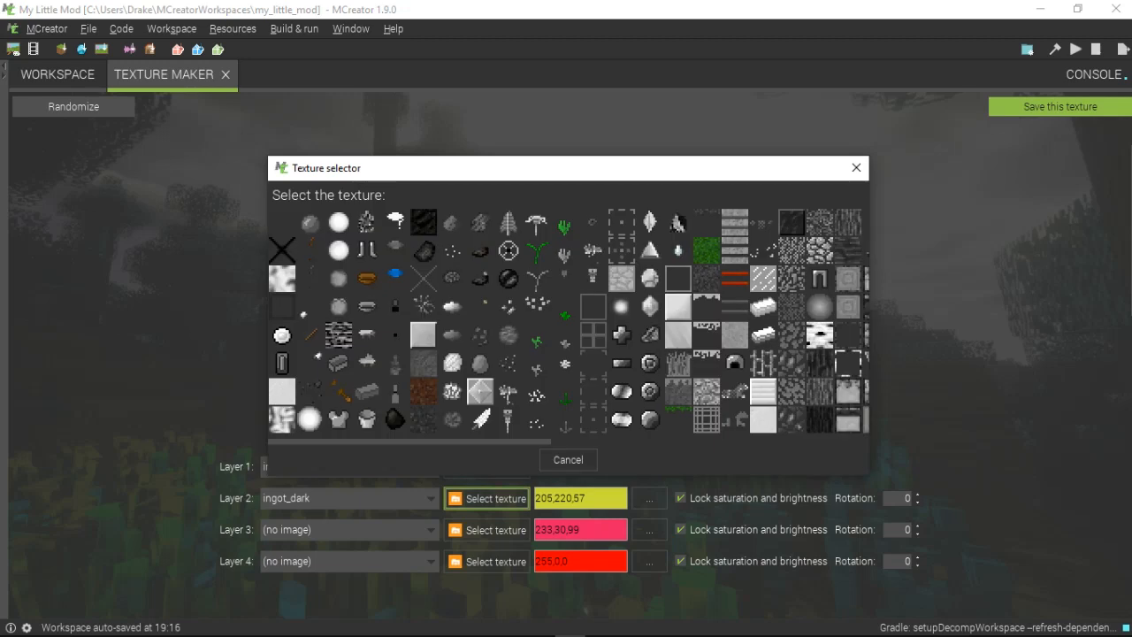
pyautogui.click(764, 335)
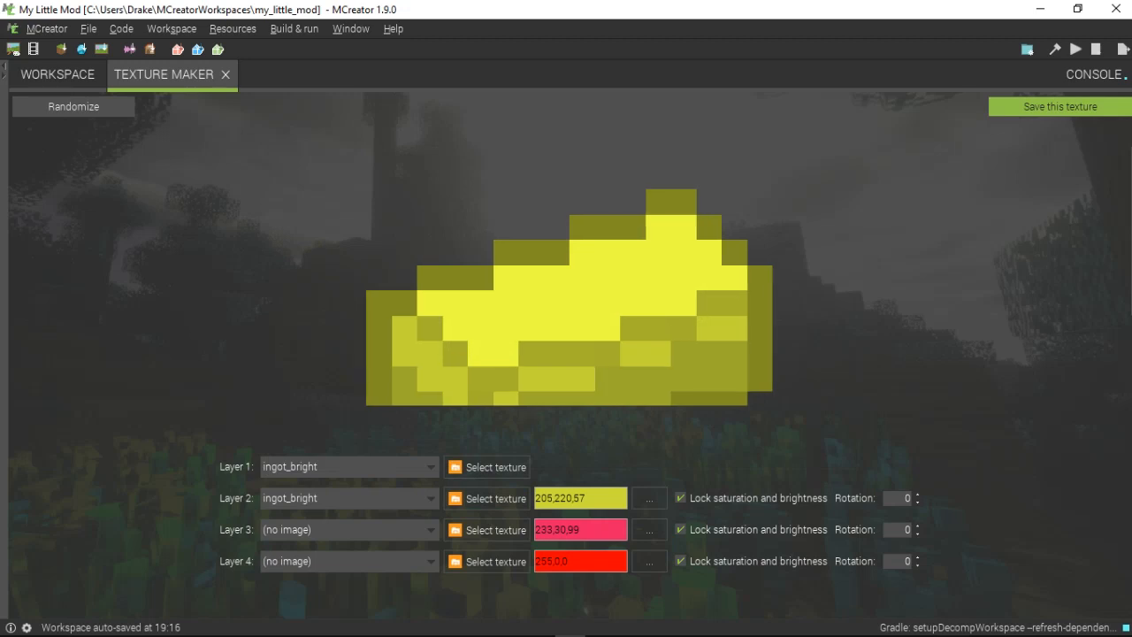
# Try several swatches for layer 2 and set its color to the salmon red 255,102,102.
pyautogui.click(649, 499)
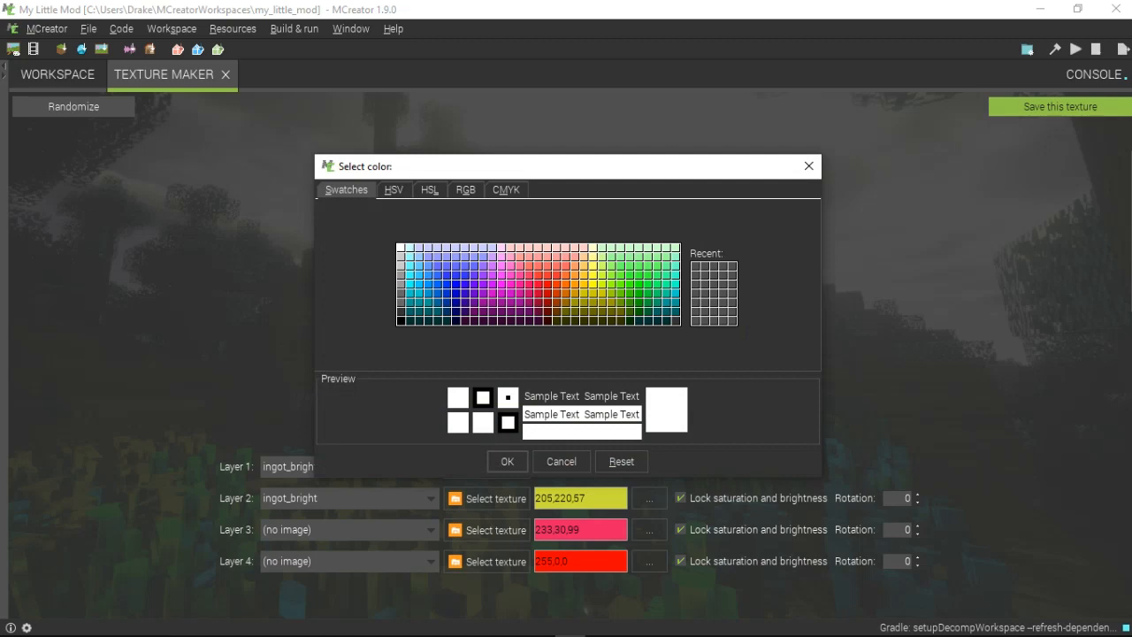
pyautogui.click(409, 275)
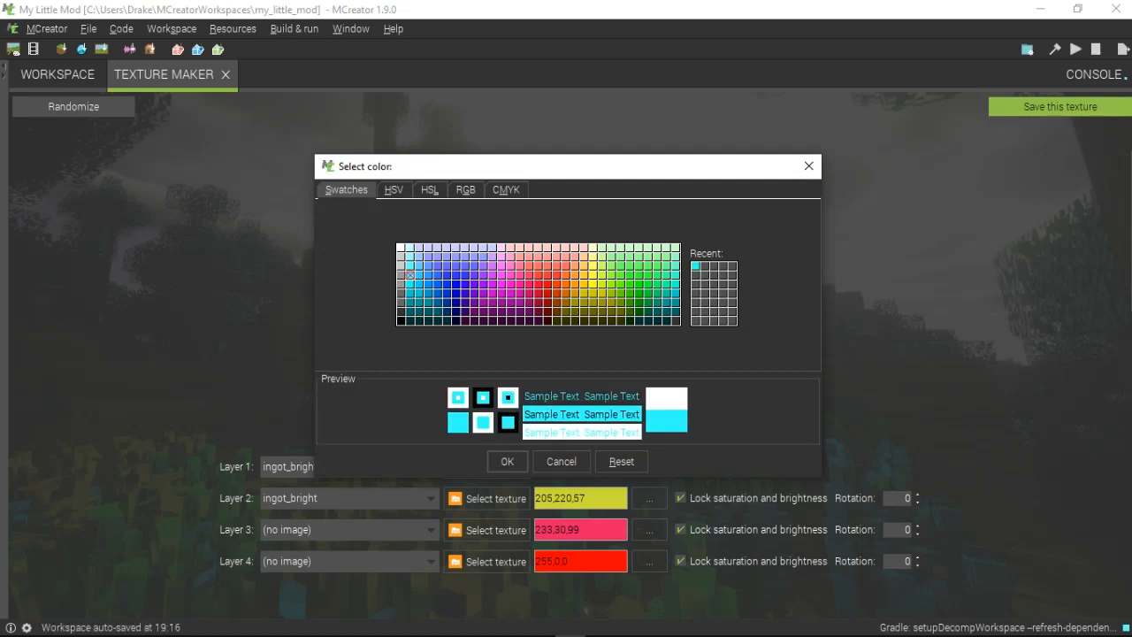
pyautogui.click(419, 266)
pyautogui.click(483, 275)
pyautogui.click(584, 275)
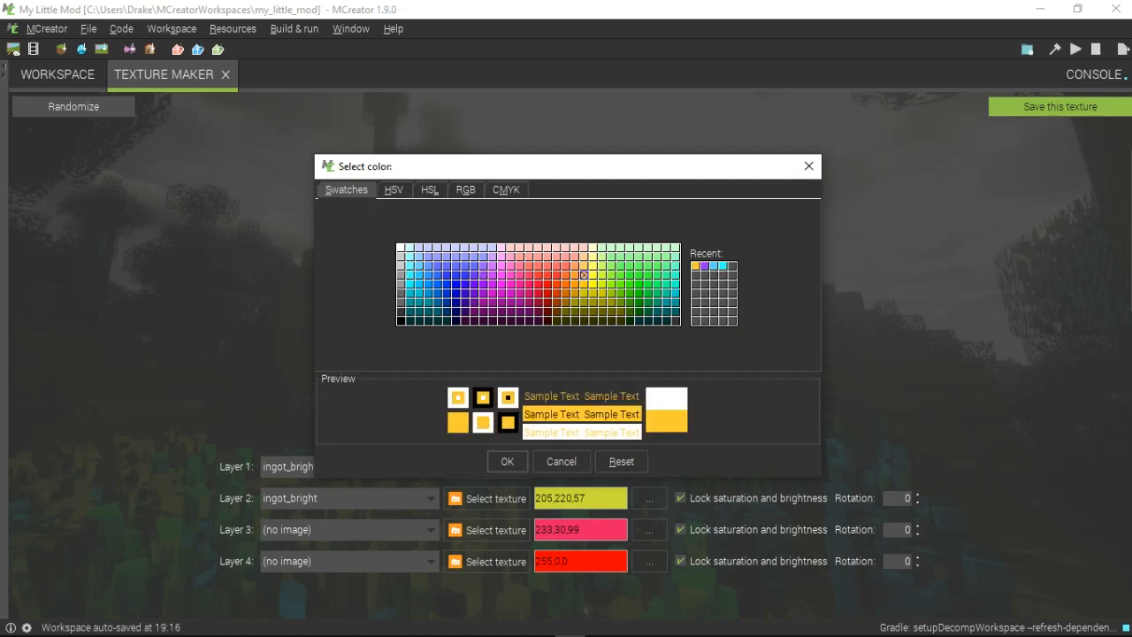
pyautogui.click(565, 266)
pyautogui.click(566, 266)
pyautogui.click(556, 276)
pyautogui.click(556, 276)
pyautogui.click(557, 275)
pyautogui.click(565, 266)
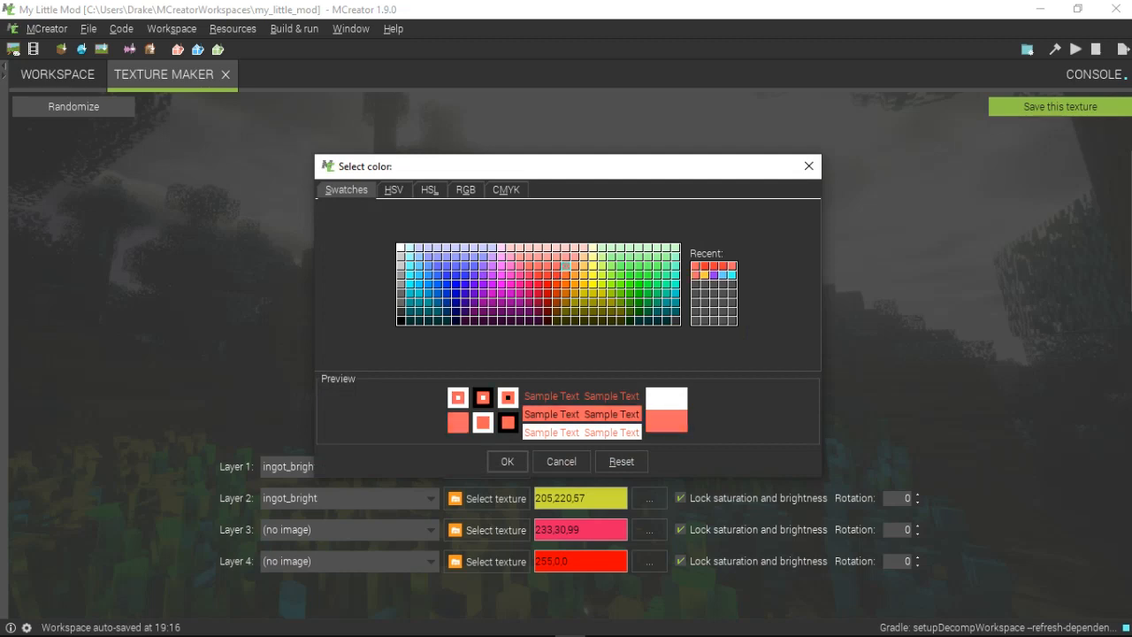
pyautogui.click(565, 267)
pyautogui.click(507, 460)
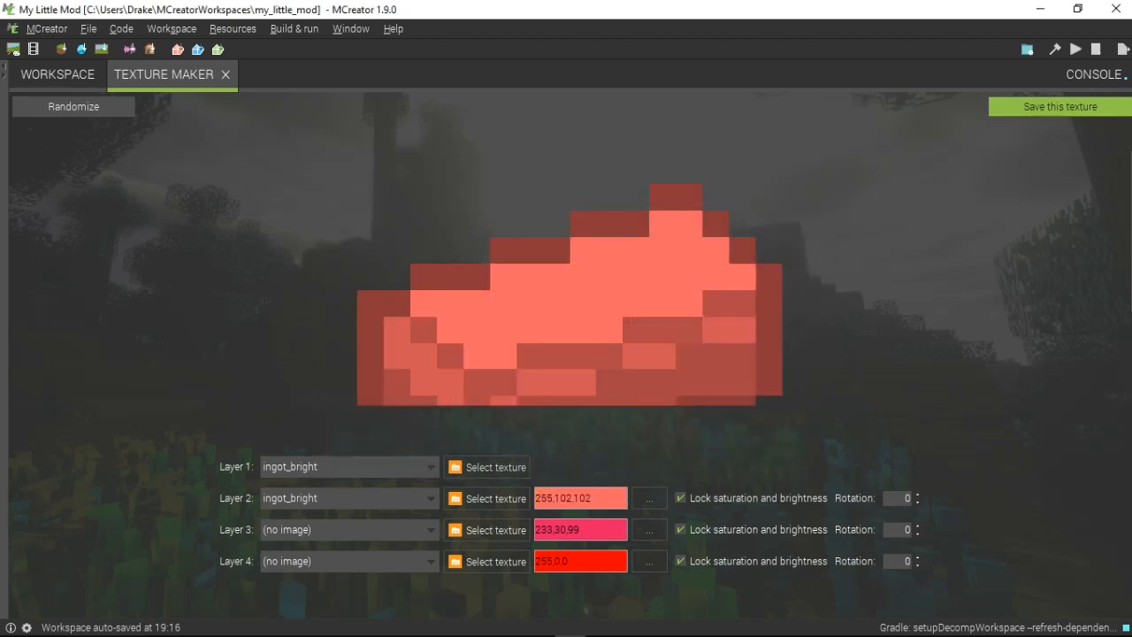
# Leave layer 3's color as it is and turn off the saturation and brightness lock for layer 4.
pyautogui.click(650, 529)
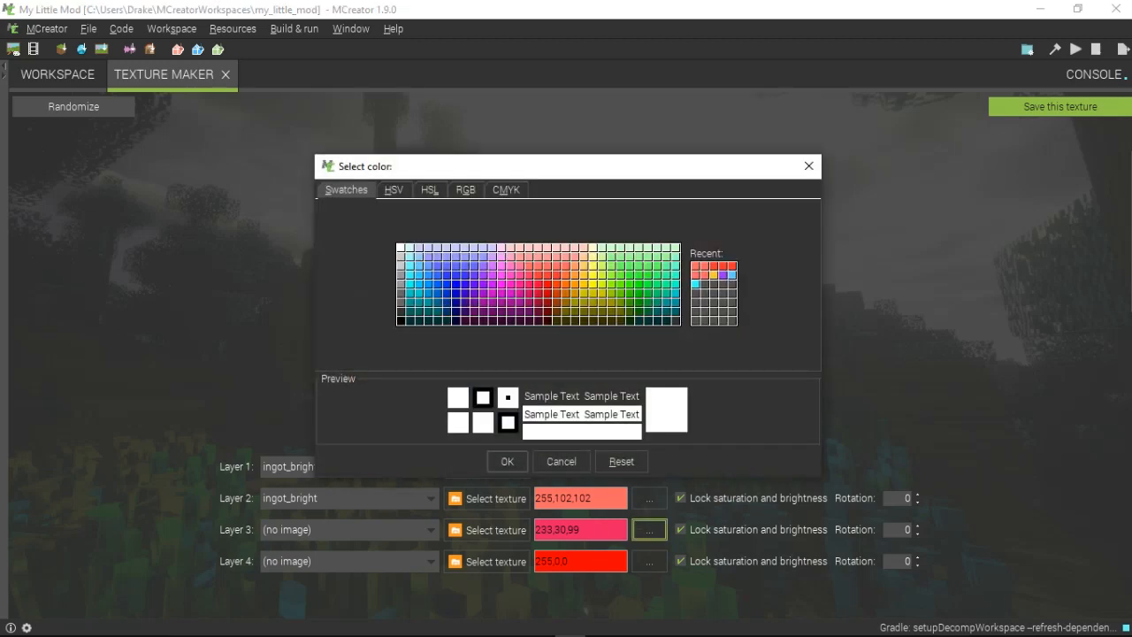
pyautogui.click(561, 461)
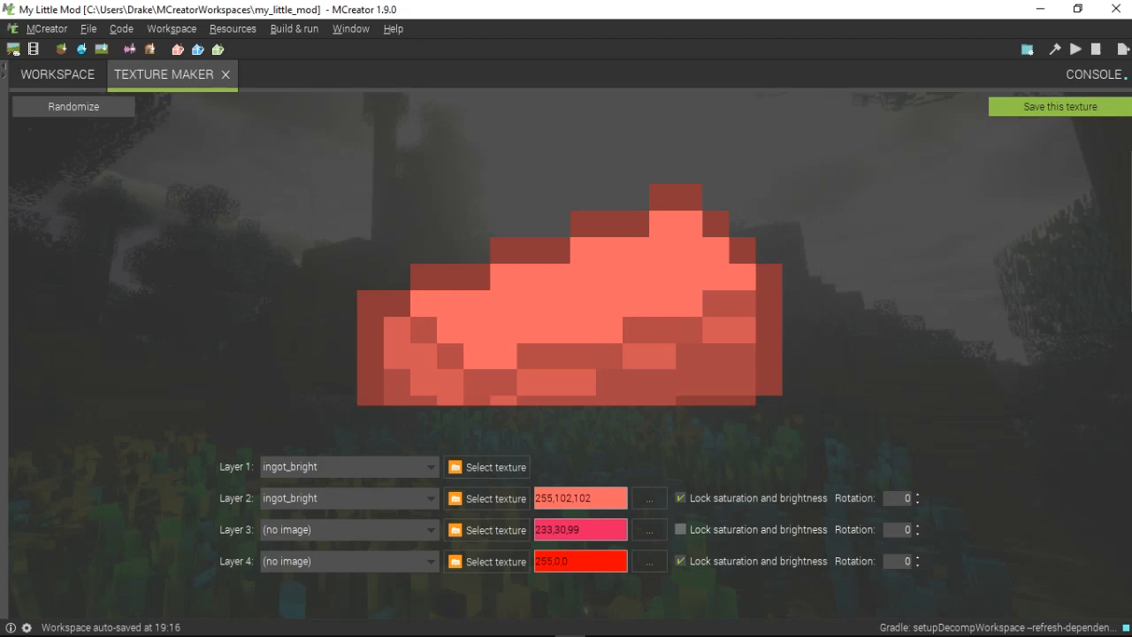
pyautogui.click(680, 529)
pyautogui.click(680, 561)
pyautogui.click(233, 29)
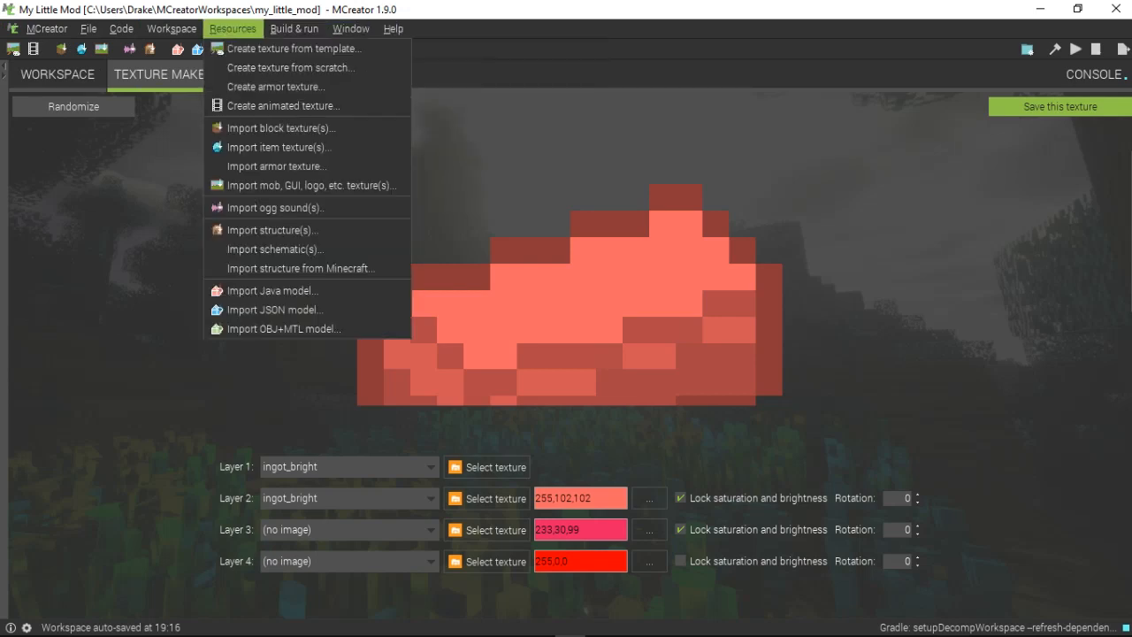
pyautogui.press('Escape')
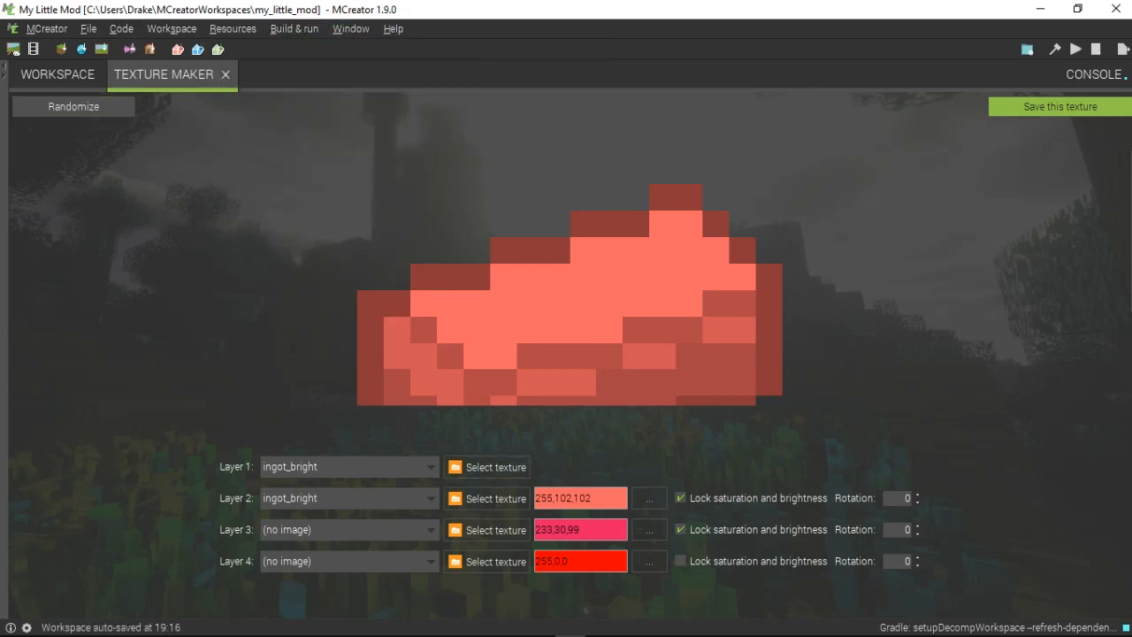
pyautogui.scroll(1, 600, 324)
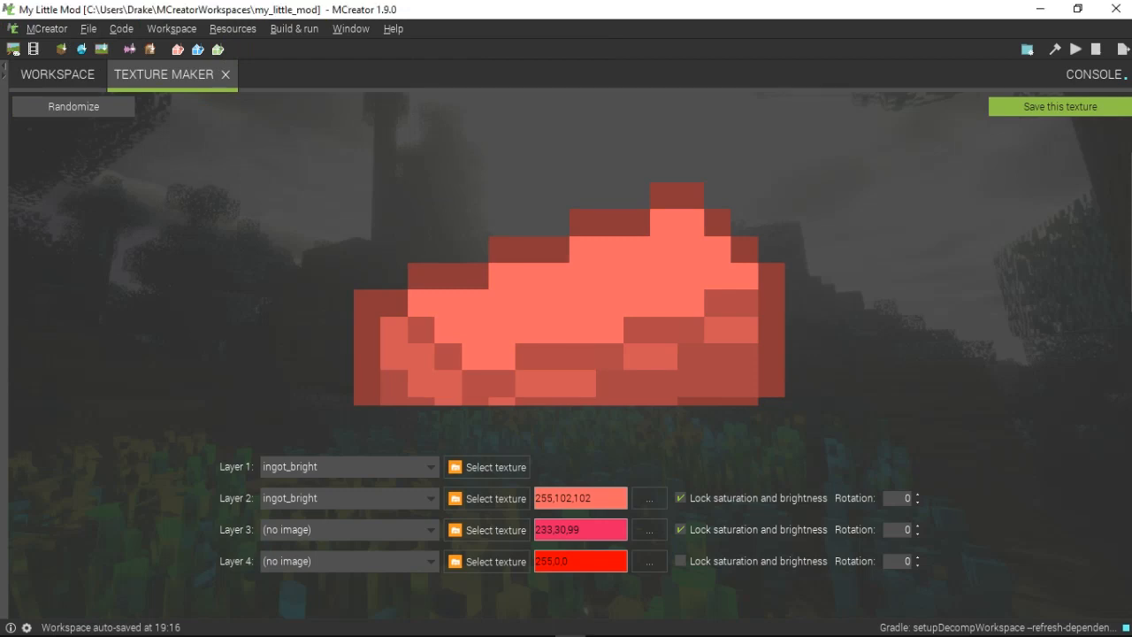
pyautogui.scroll(1, 564, 292)
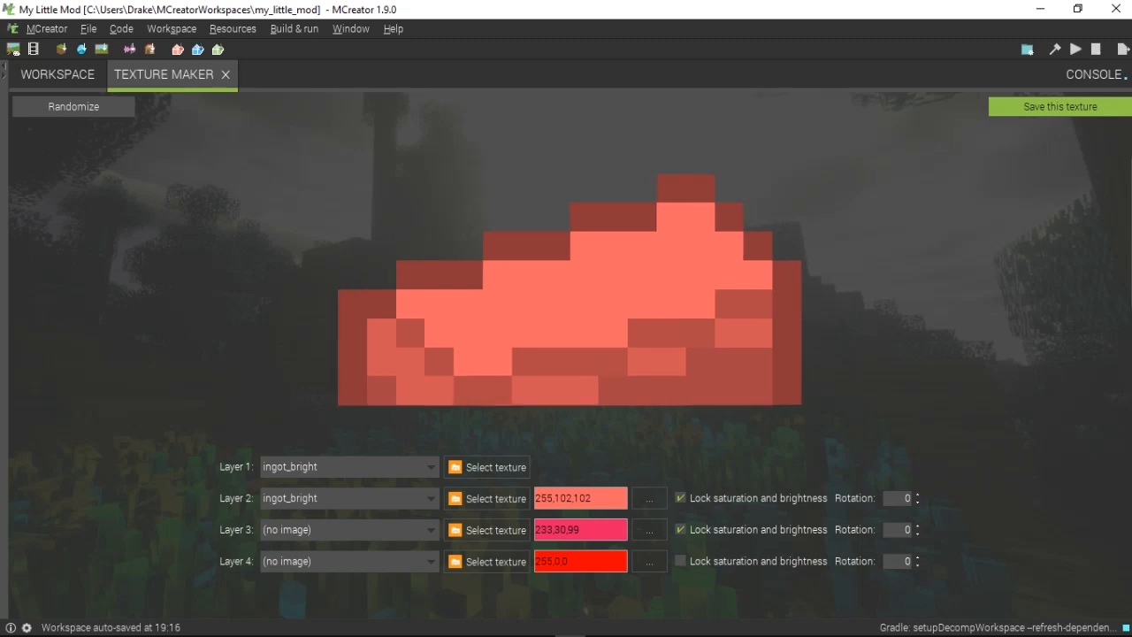
pyautogui.click(1060, 107)
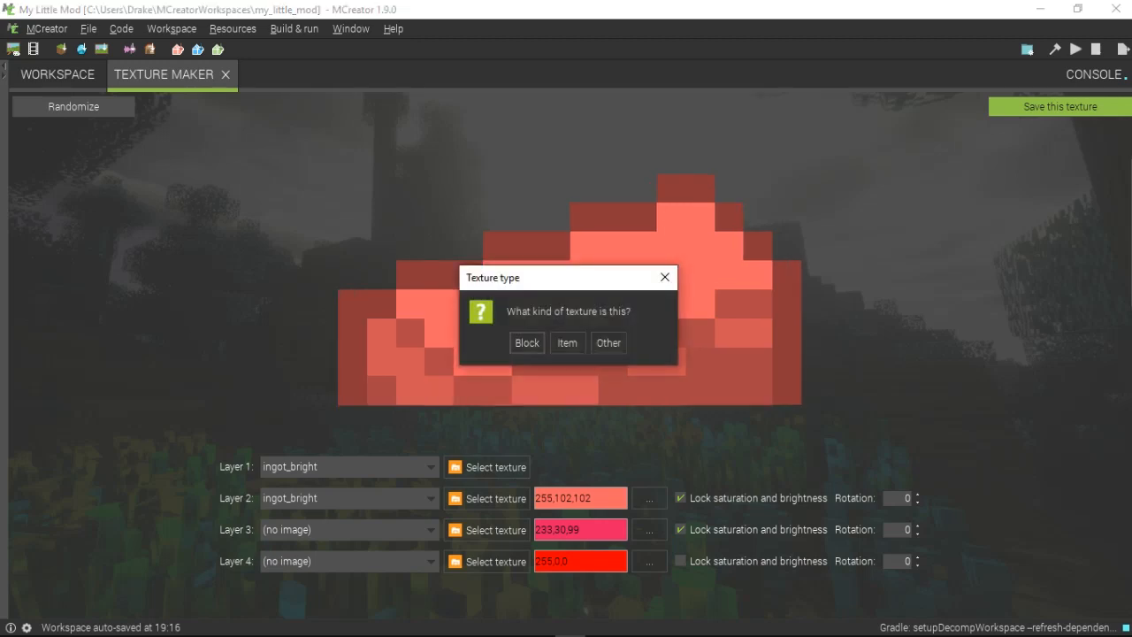
pyautogui.click(567, 344)
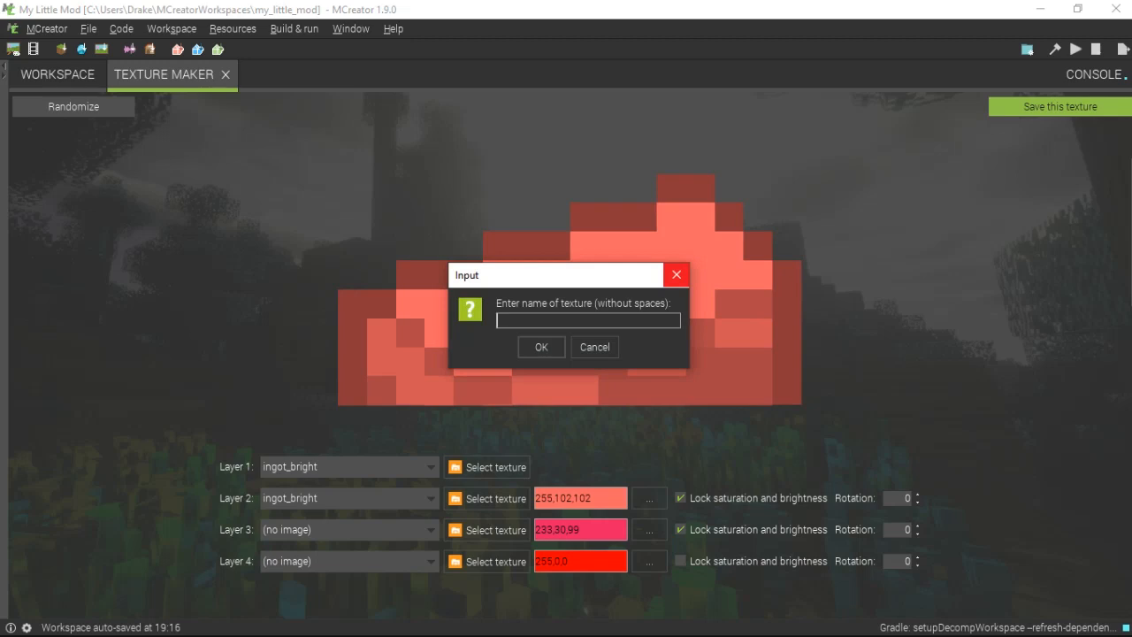
pyautogui.click(594, 347)
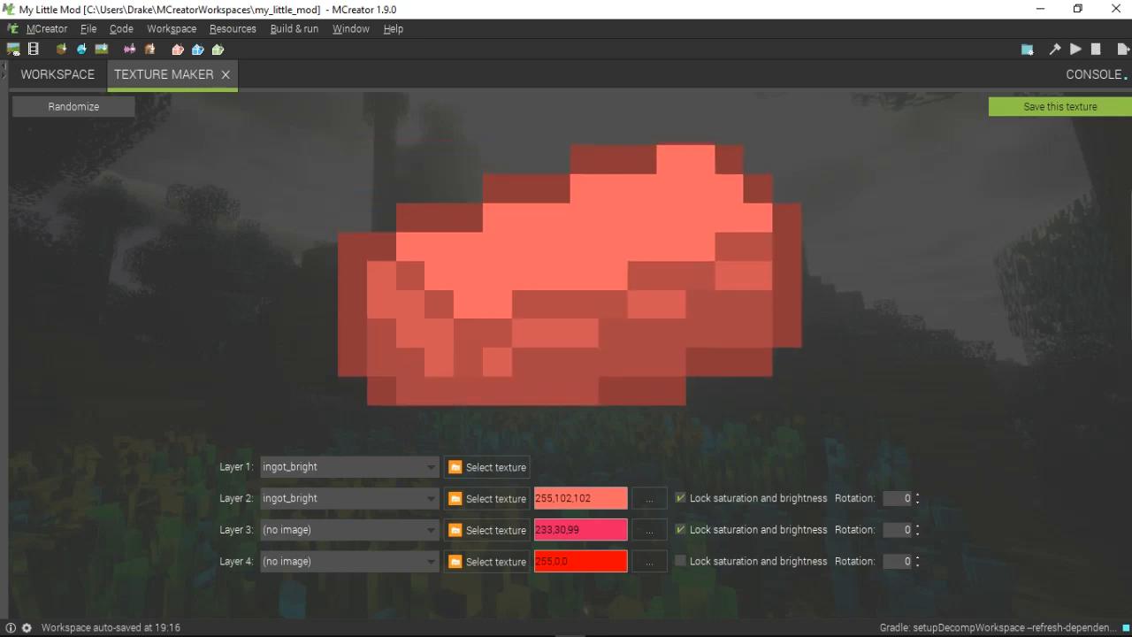
# Start saving the finished ingot texture and choose Item as its texture type.
pyautogui.click(1059, 107)
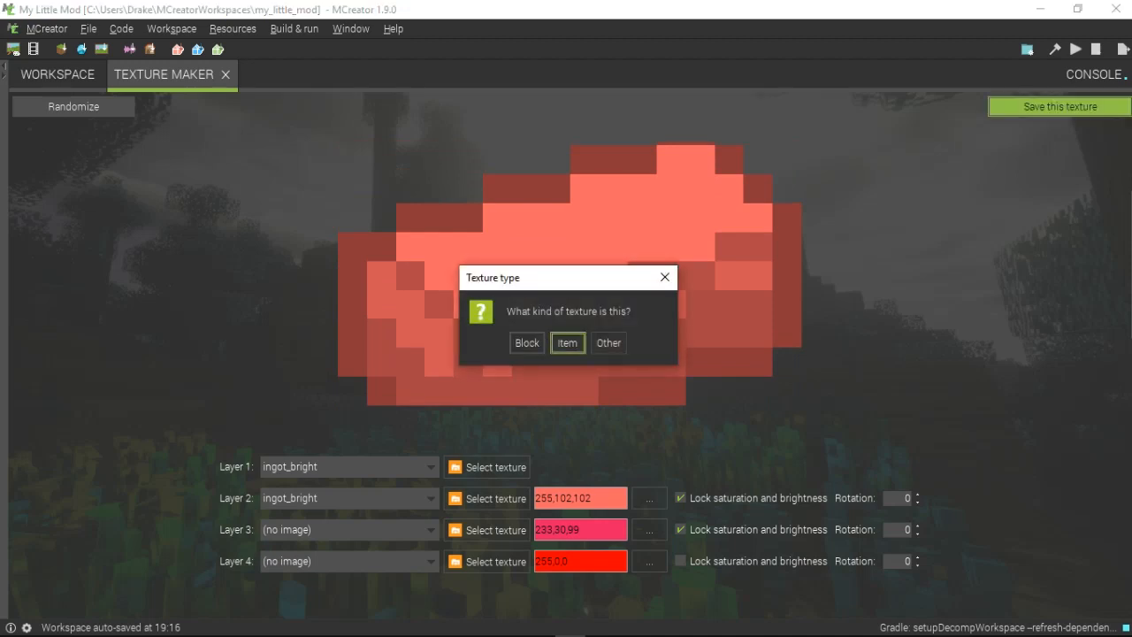
pyautogui.press('Tab')
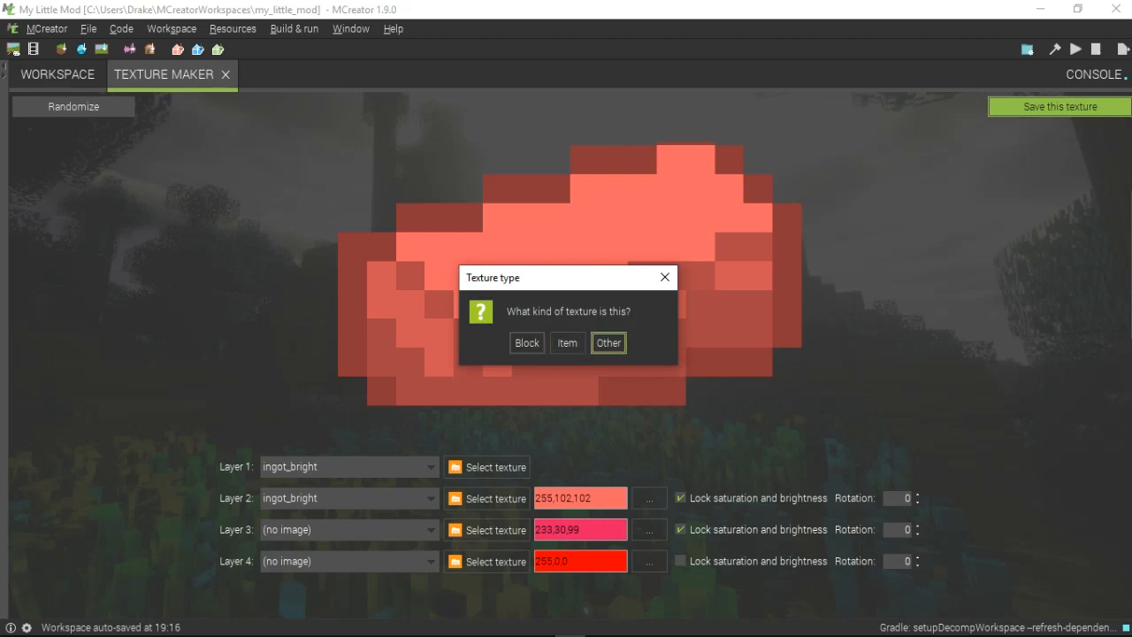
pyautogui.hotkey('shift', 'Tab')
pyautogui.hotkey('shift', 'Tab')
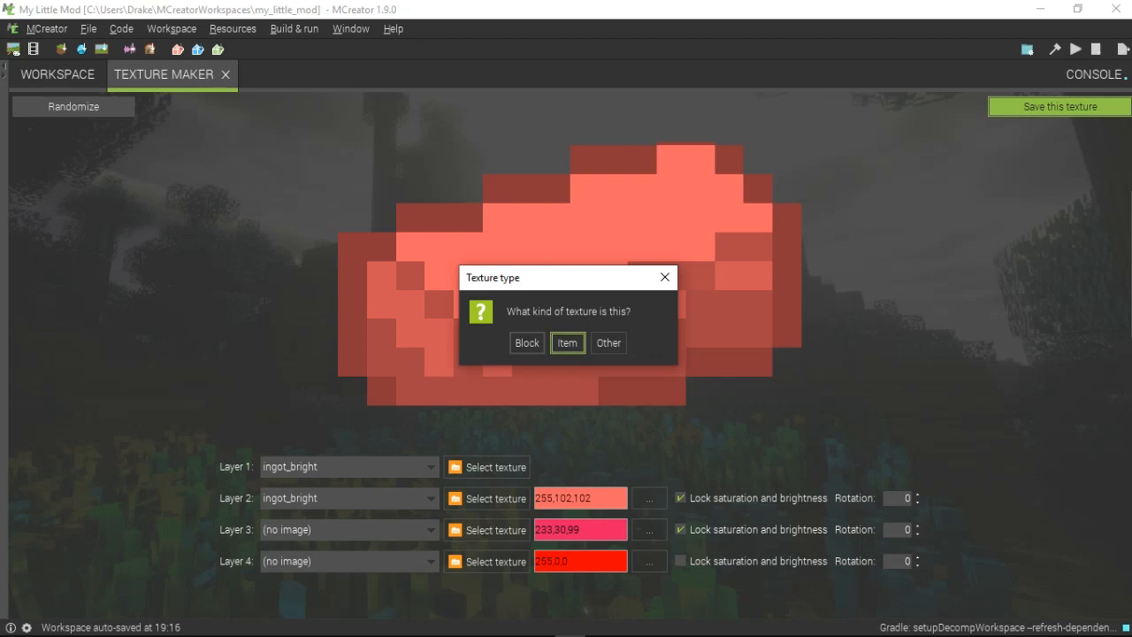
pyautogui.click(568, 343)
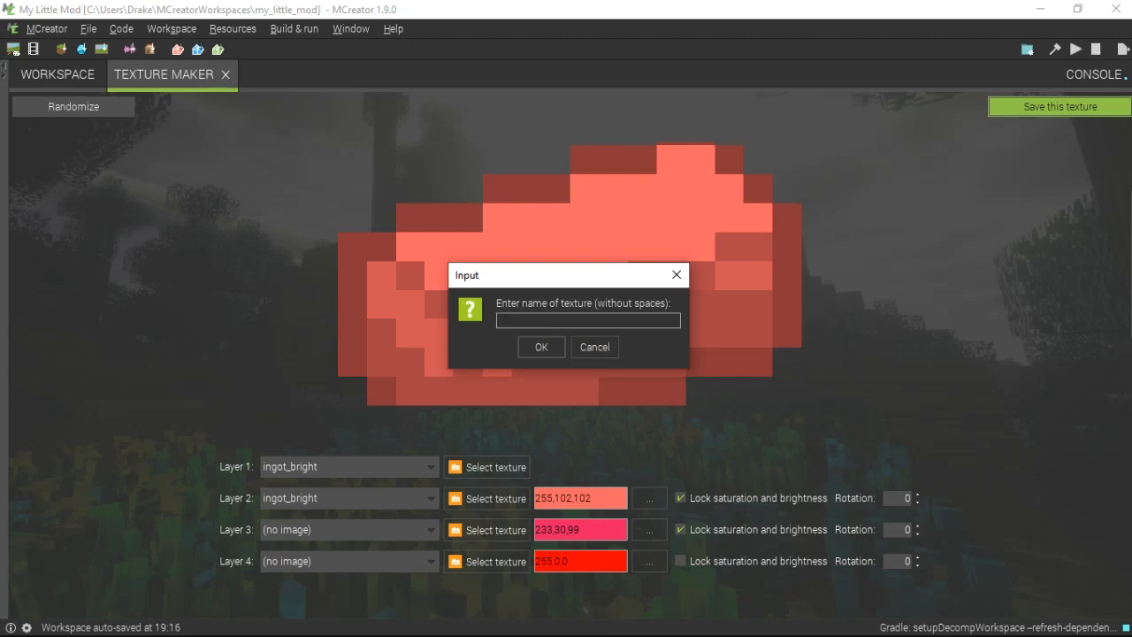
# Name the item texture with an ingot name ending in pinky and save it.
pyautogui.write('spr')
pyautogui.press('BackSpace')
pyautogui.press('BackSpace')
pyautogui.press('BackSpace')
pyautogui.write('text')
pyautogui.press('BackSpace')
pyautogui.write('_ingot_red')
pyautogui.press('BackSpace')
pyautogui.press('BackSpace')
pyautogui.write('pinky')
pyautogui.click(542, 347)
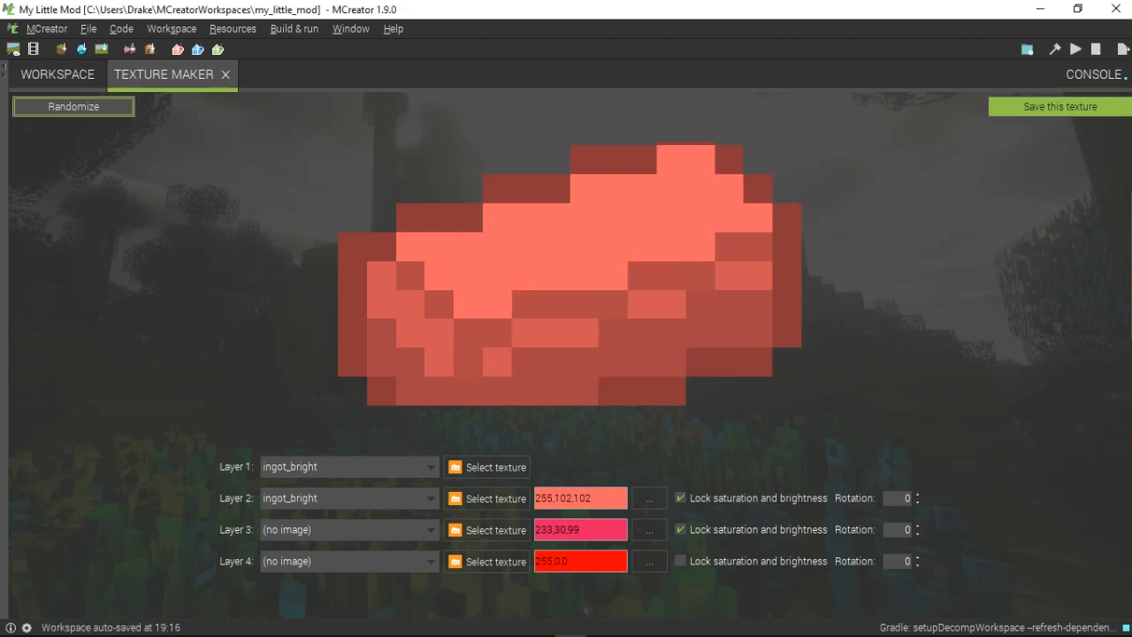
# Randomize the texture layers twice for a new texture, leaving layer 2's own texture choice alone in between.
pyautogui.click(73, 107)
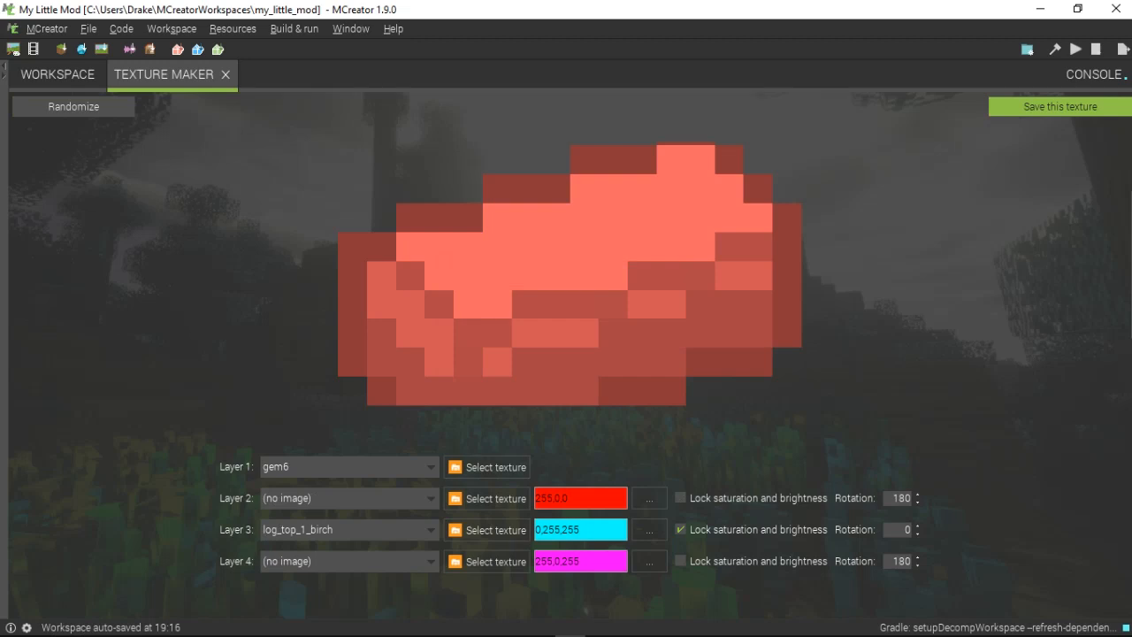
pyautogui.click(349, 498)
pyautogui.click(350, 498)
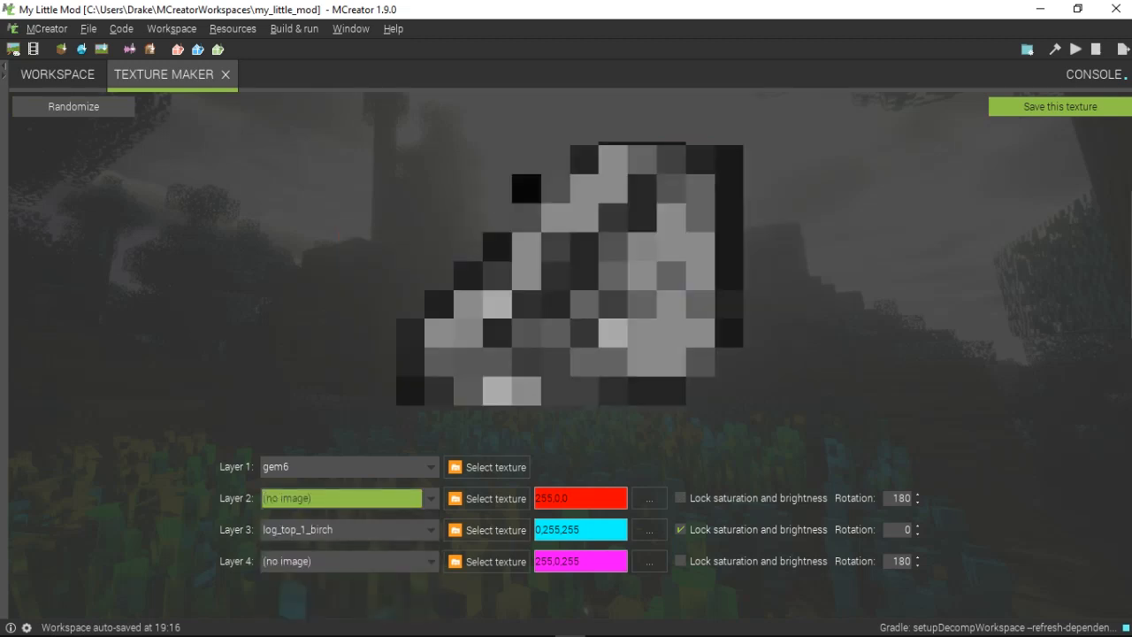
pyautogui.click(73, 106)
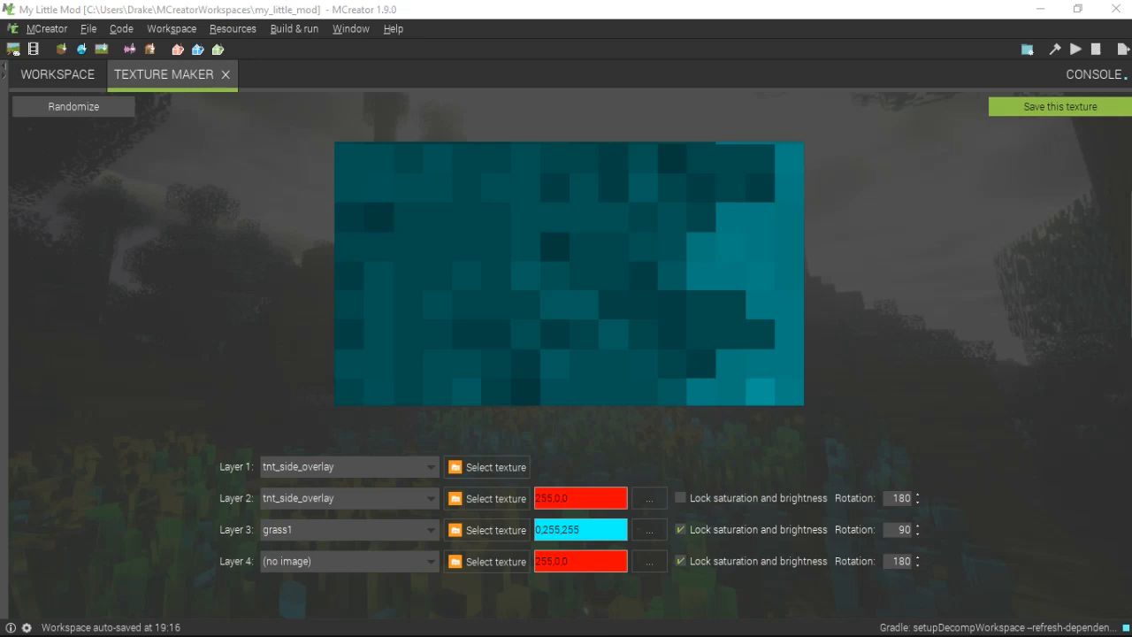
# Change layer 1's texture to noise10 and dismiss the texture selection for layer 2.
pyautogui.scroll(1, 569, 273)
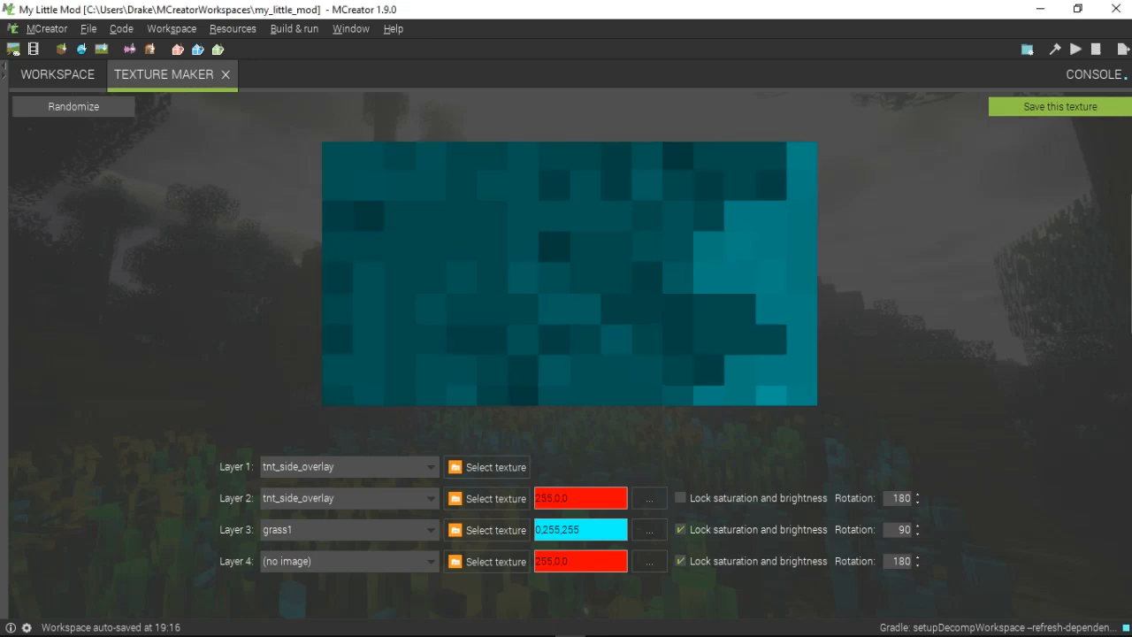
pyautogui.click(487, 467)
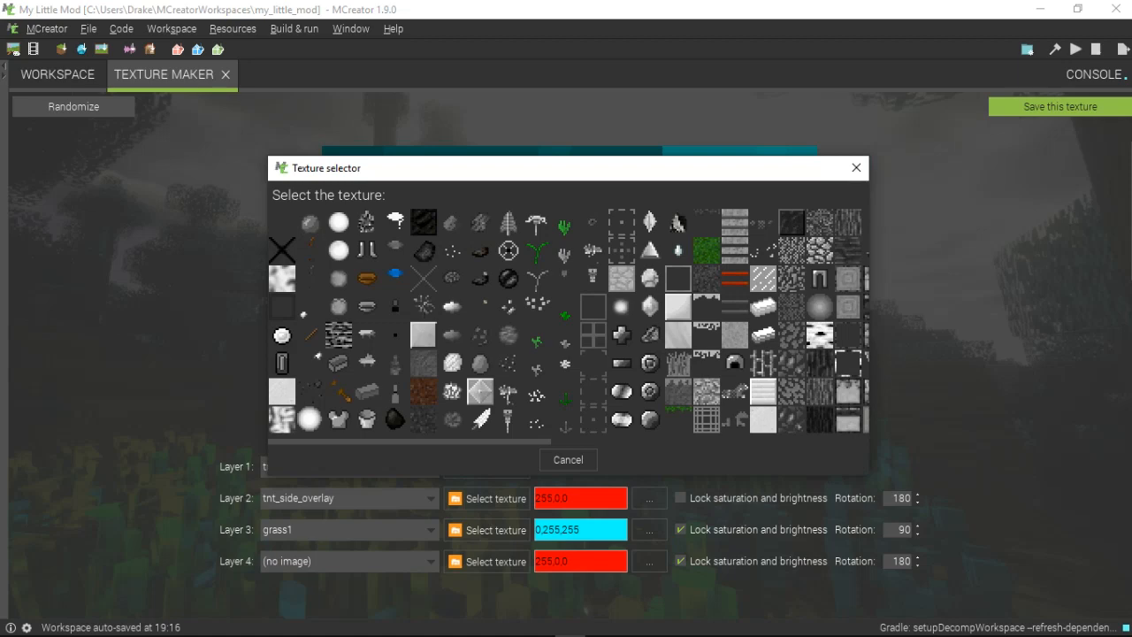
pyautogui.moveTo(469, 441); pyautogui.dragTo(569, 441)
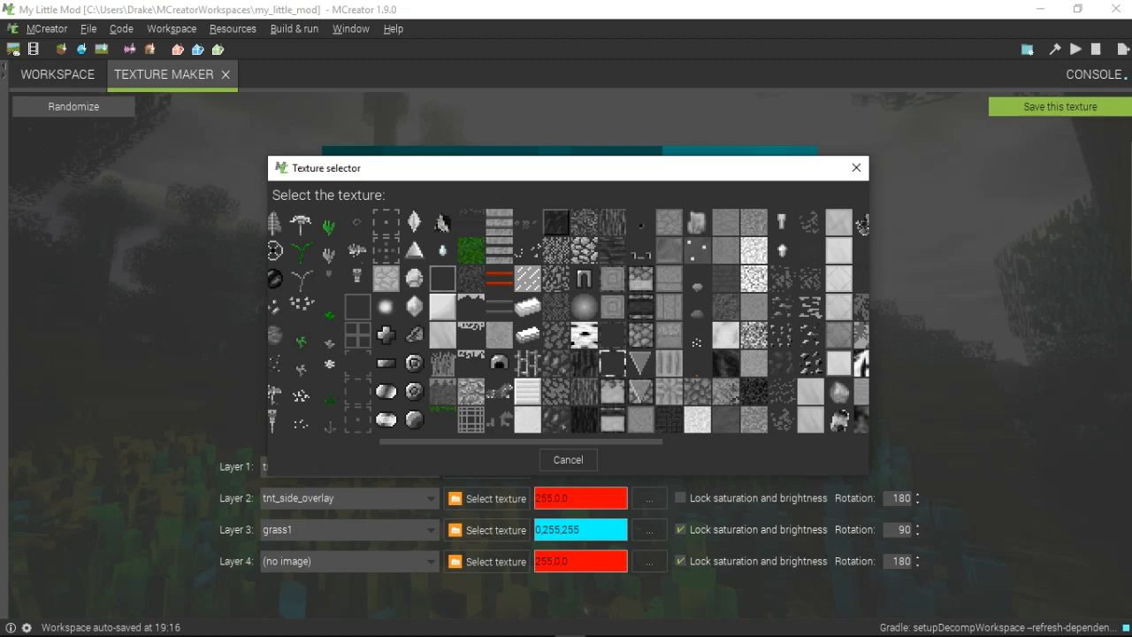
pyautogui.press('Escape')
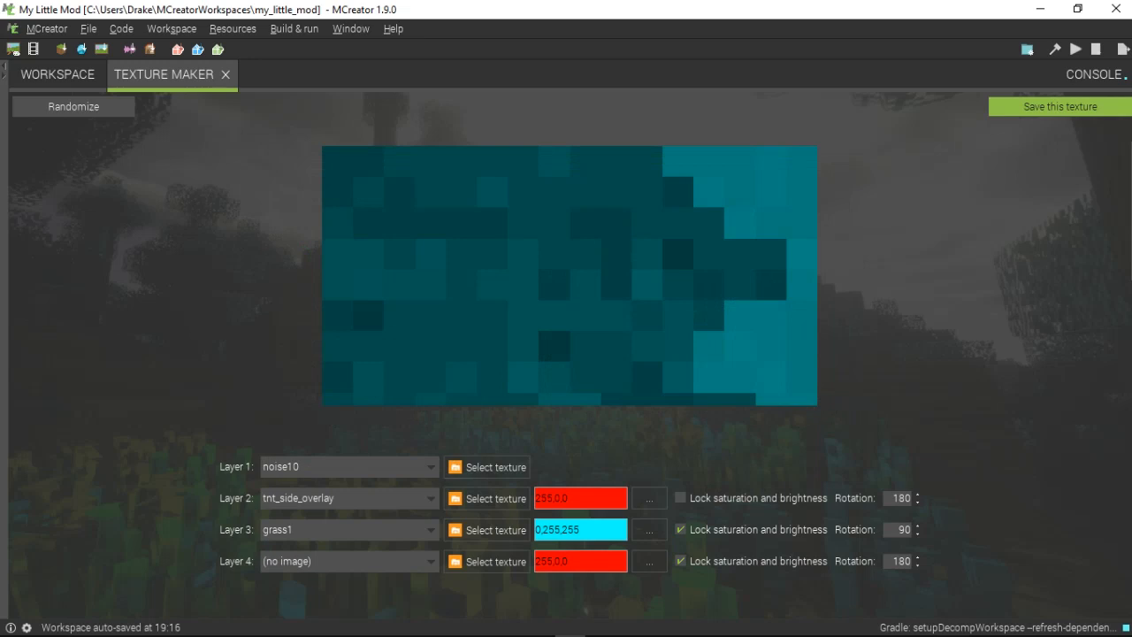
pyautogui.click(487, 499)
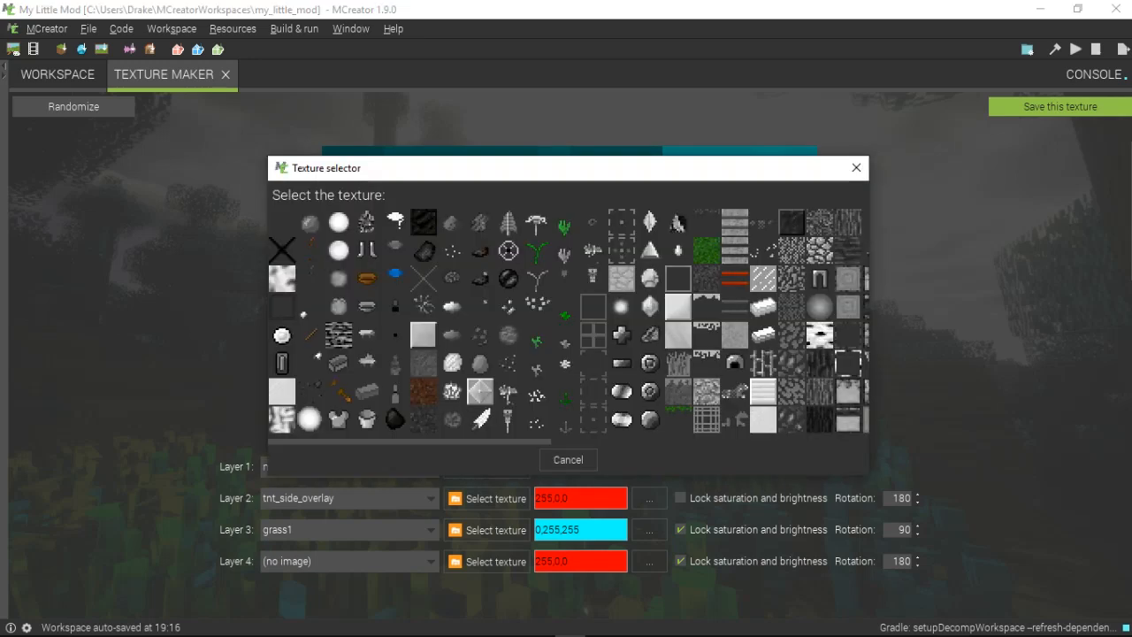
pyautogui.click(567, 460)
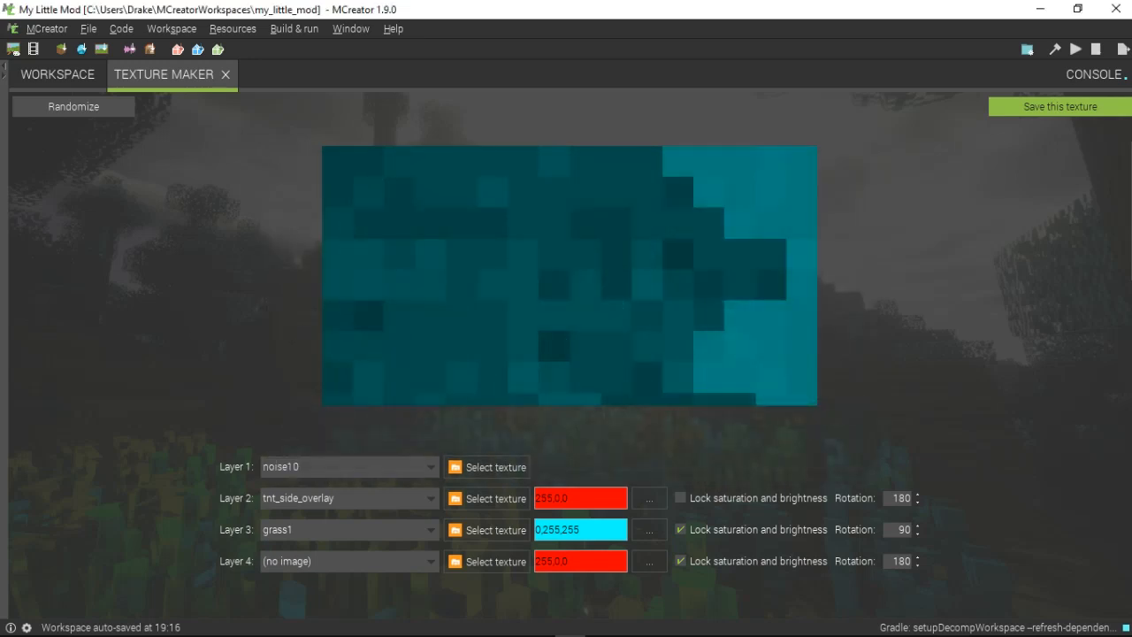
# Look through the textures available for layer 1, trying sea_lantern and tnt_bottom.
pyautogui.click(372, 467)
pyautogui.scroll(-6, 363, 548)
pyautogui.scroll(15, 362, 549)
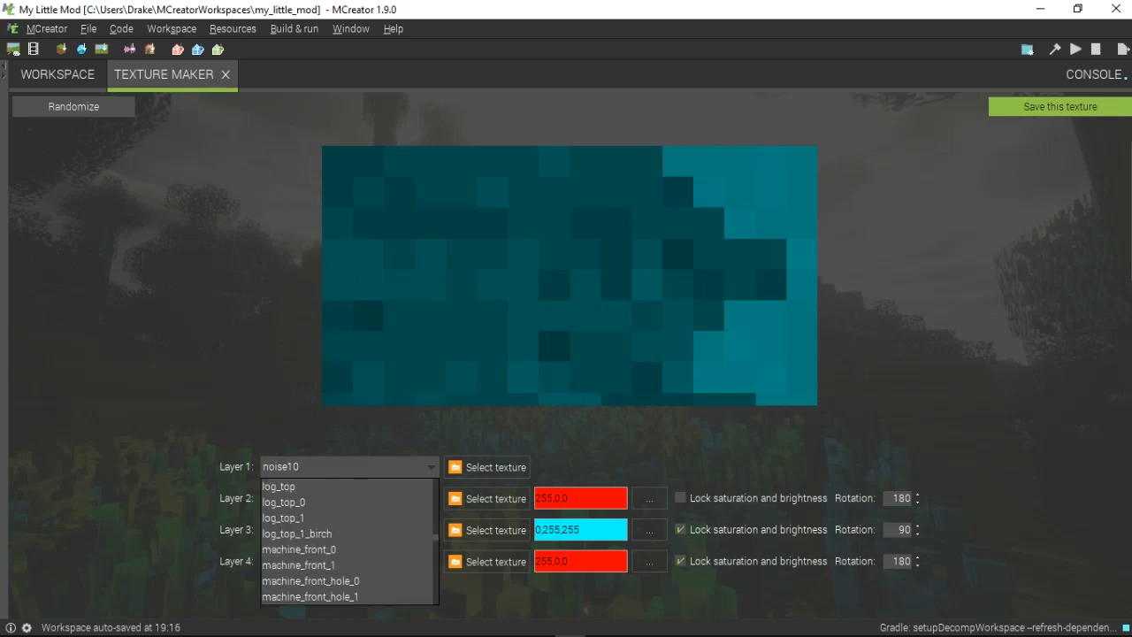
pyautogui.scroll(15, 350, 541)
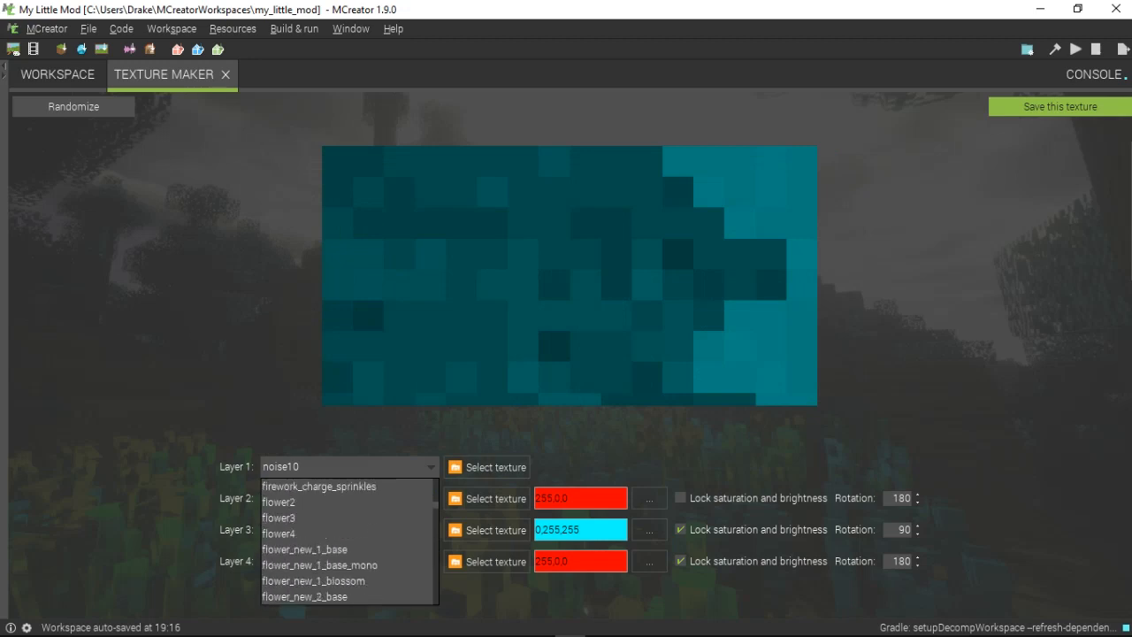
pyautogui.scroll(3, 346, 542)
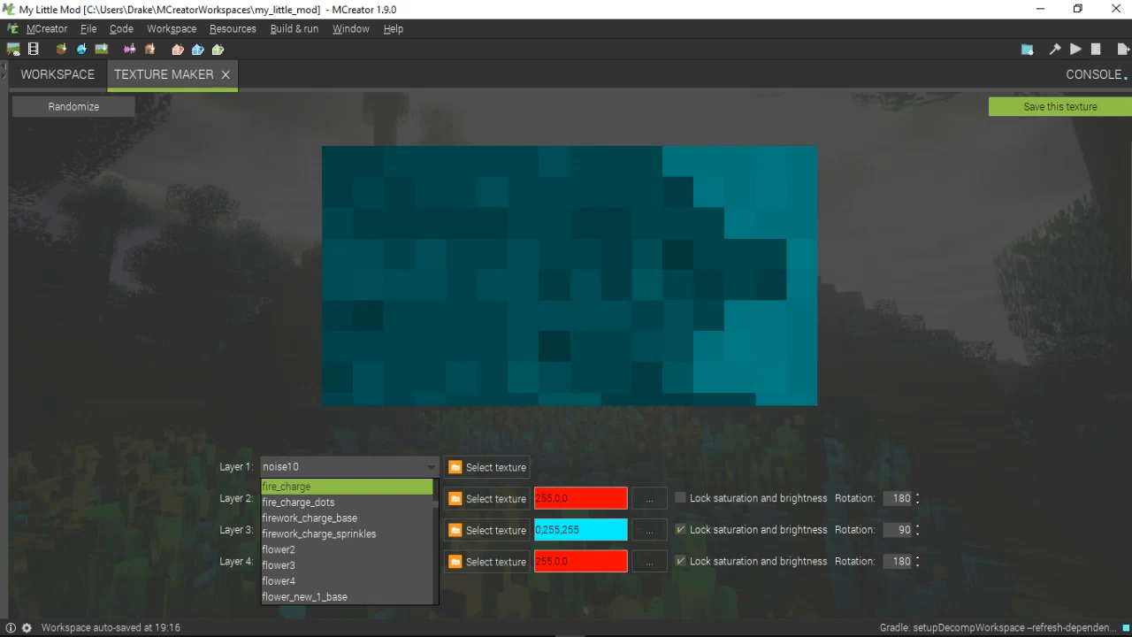
pyautogui.press('o')
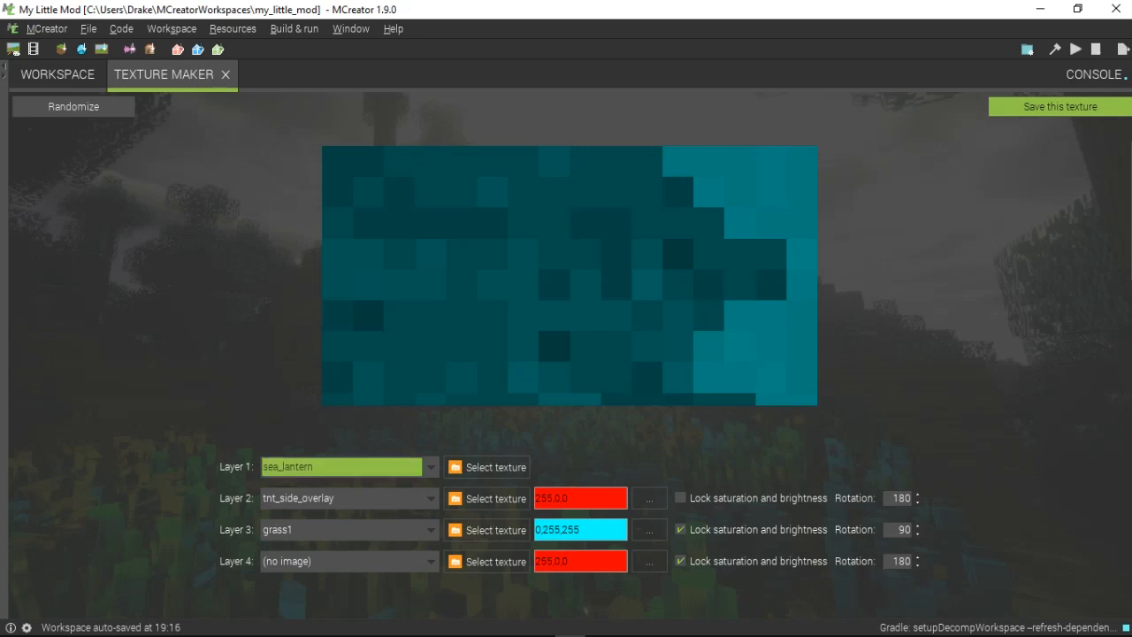
pyautogui.press('Down')
pyautogui.press('t')
# Find the stone textures for layer 1 and set the layer to stonebrick.
pyautogui.click(349, 467)
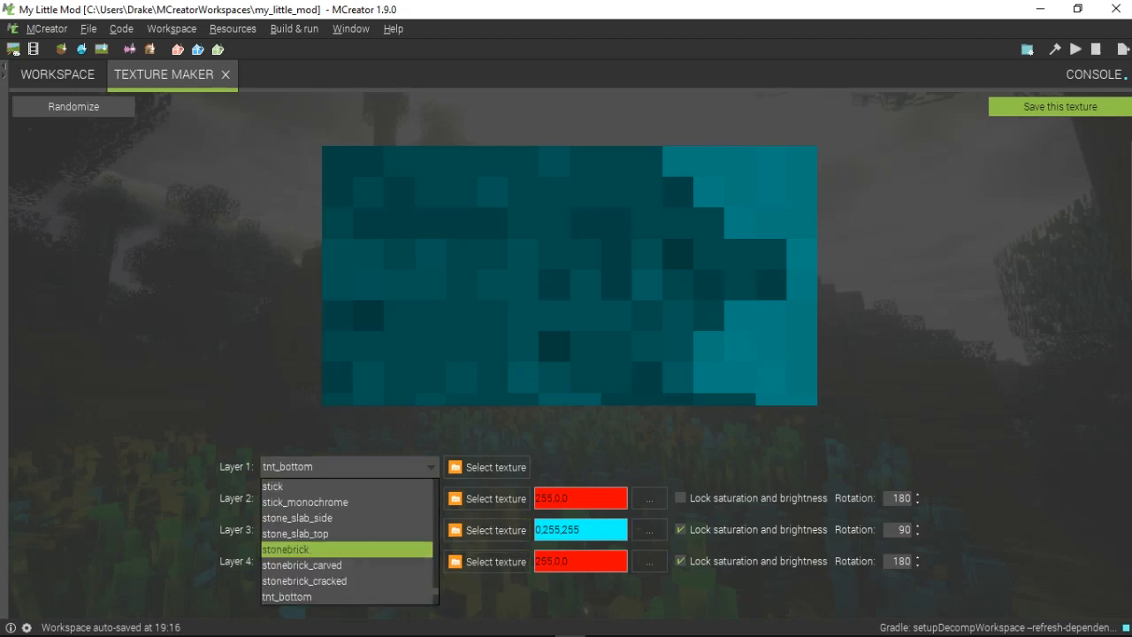
pyautogui.press('s')
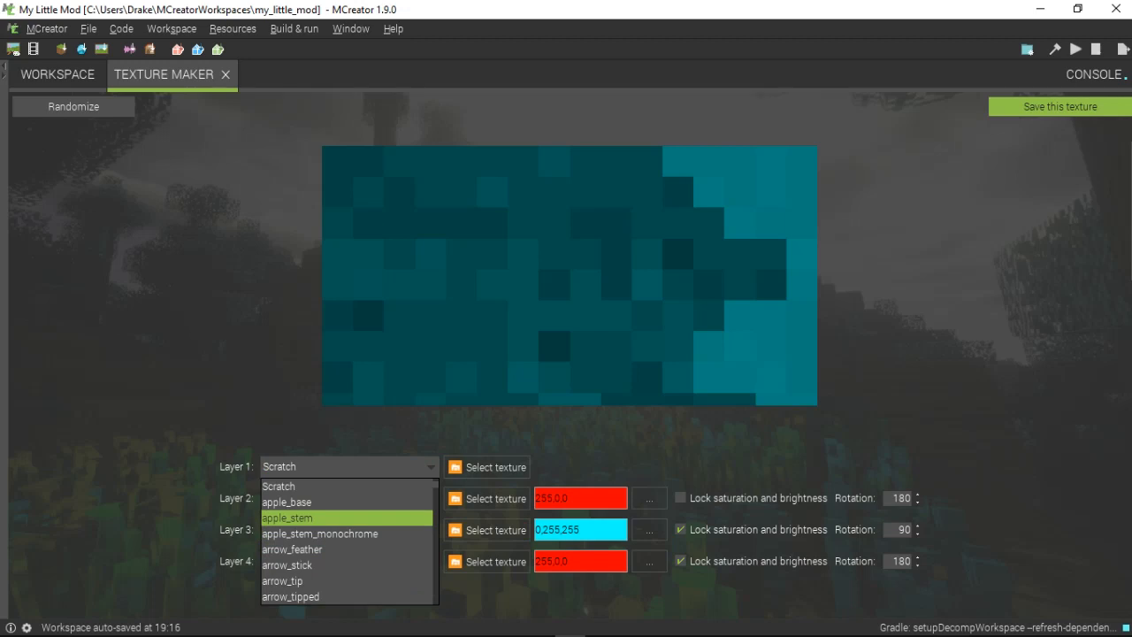
pyautogui.press('t')
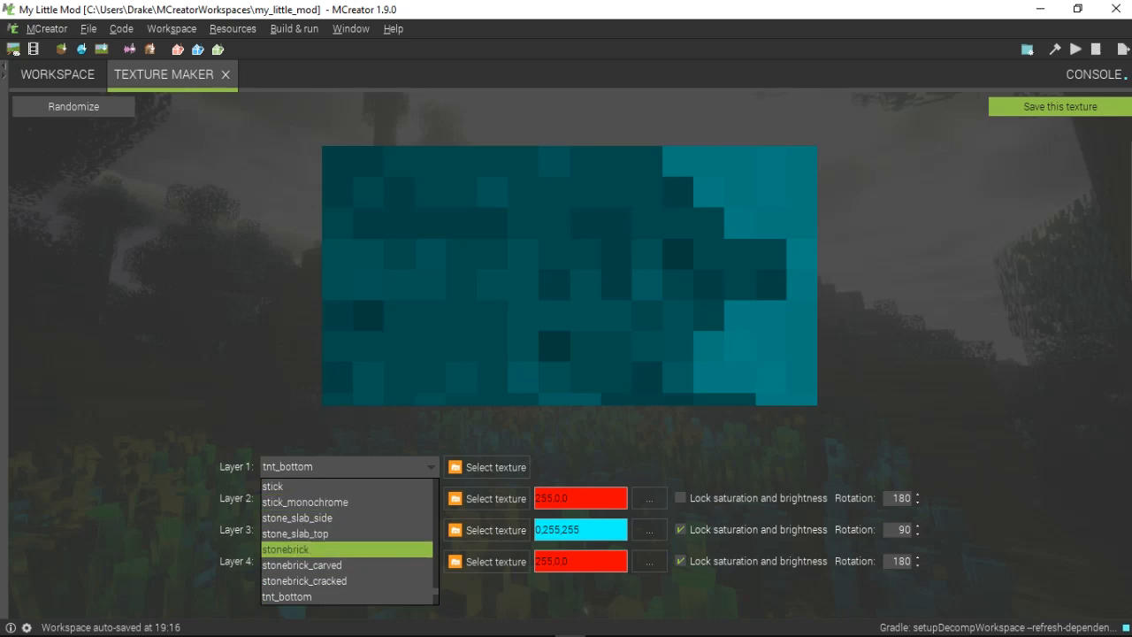
pyautogui.scroll(-1, 345, 582)
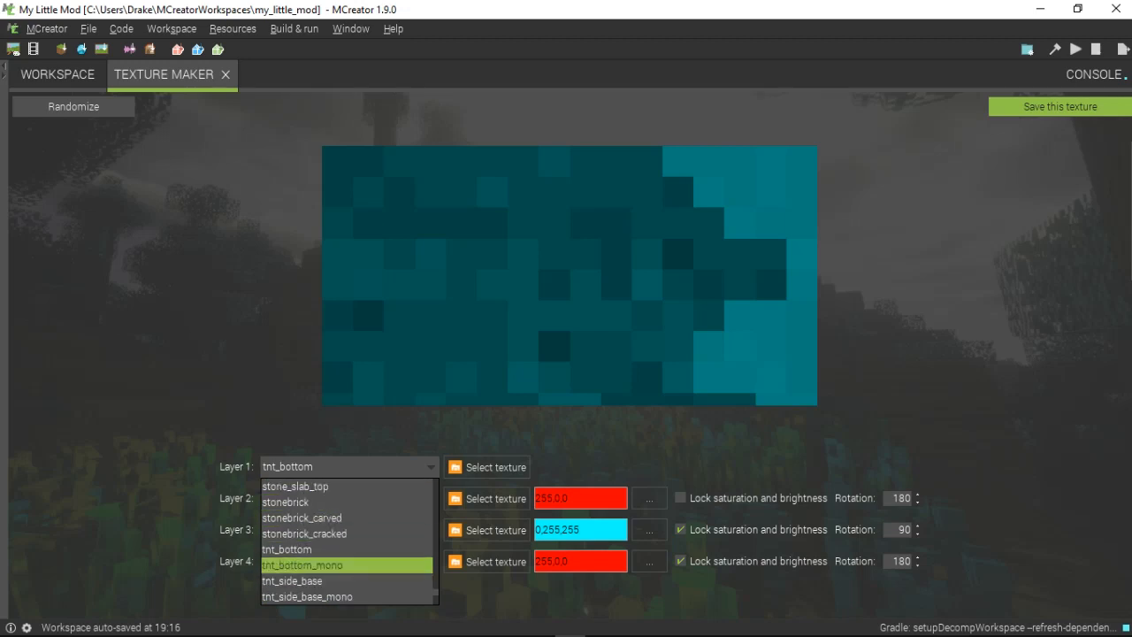
pyautogui.scroll(1, 345, 584)
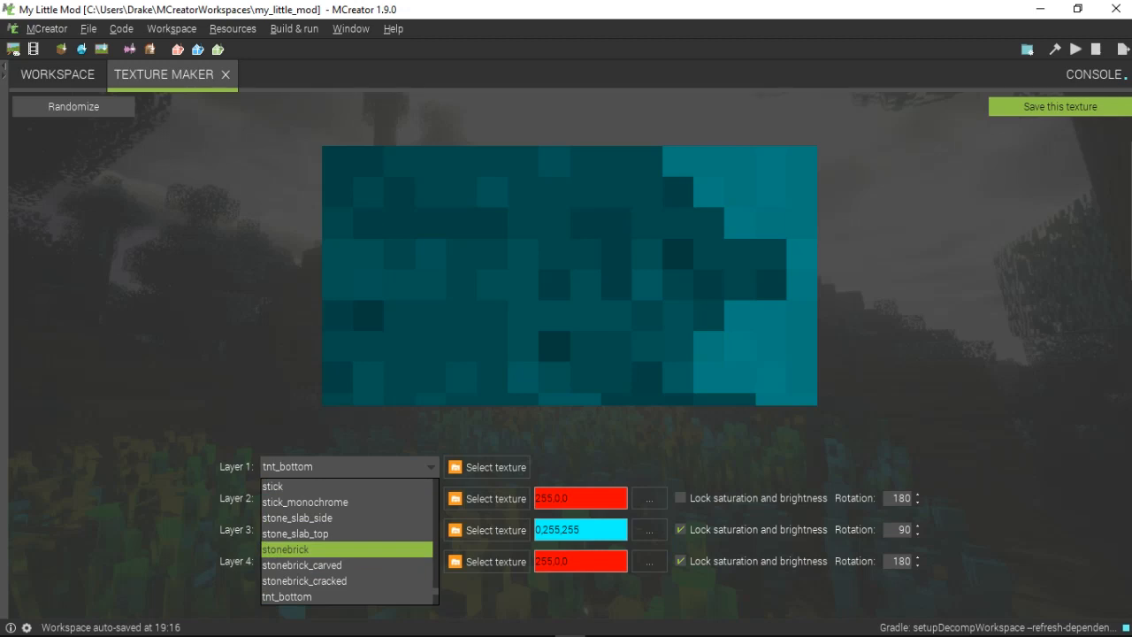
pyautogui.click(285, 549)
# Clear the textures of layers 2 and 3 so both use no image.
pyautogui.click(488, 498)
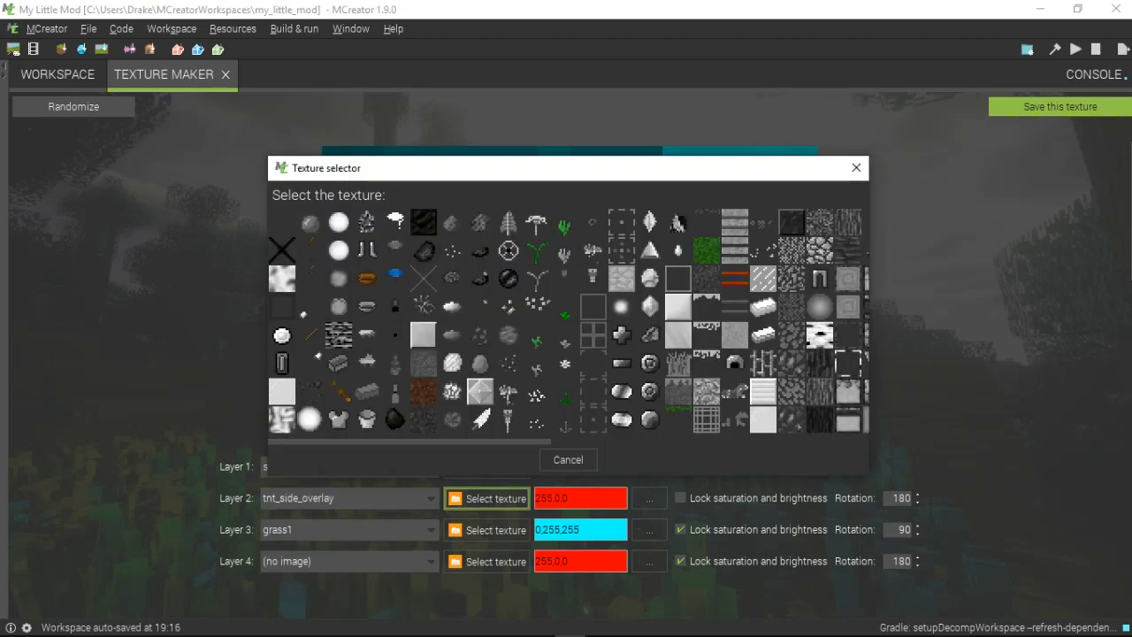
pyautogui.click(568, 460)
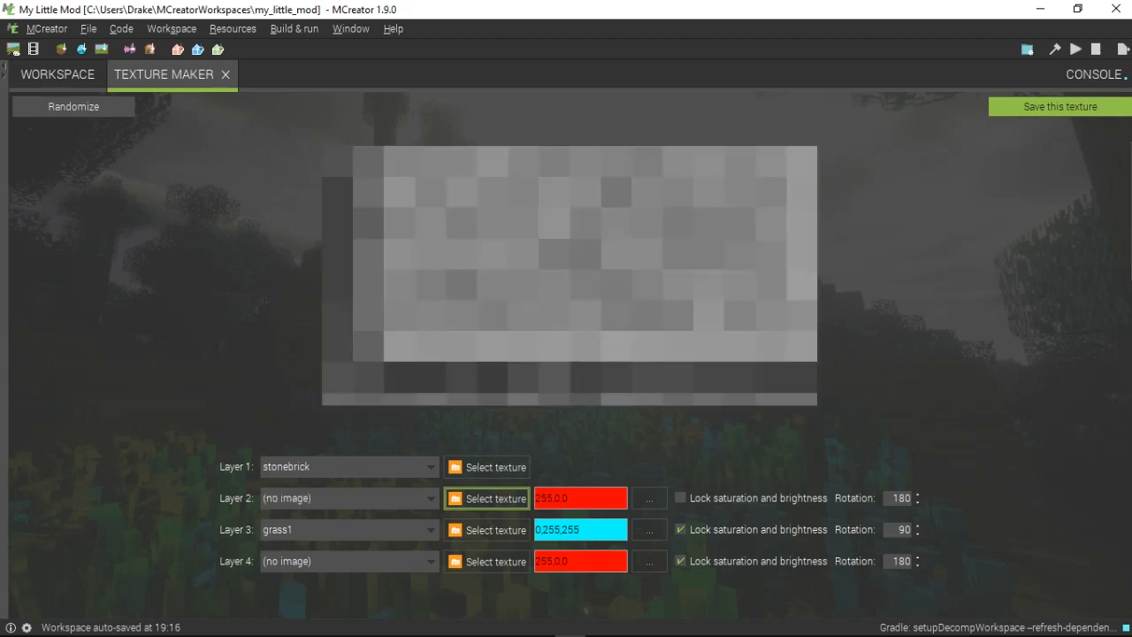
pyautogui.click(488, 530)
pyautogui.click(566, 459)
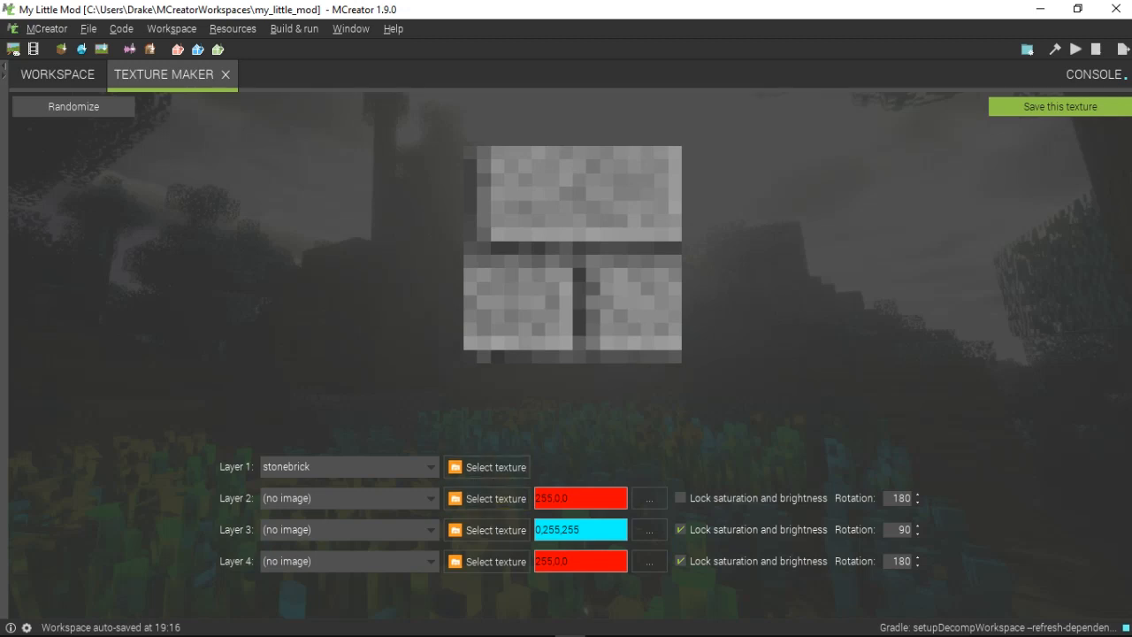
# Set layer 1 to the machinebottom2 texture and layer 2 to firework_charge_sprinkles.
pyautogui.click(487, 467)
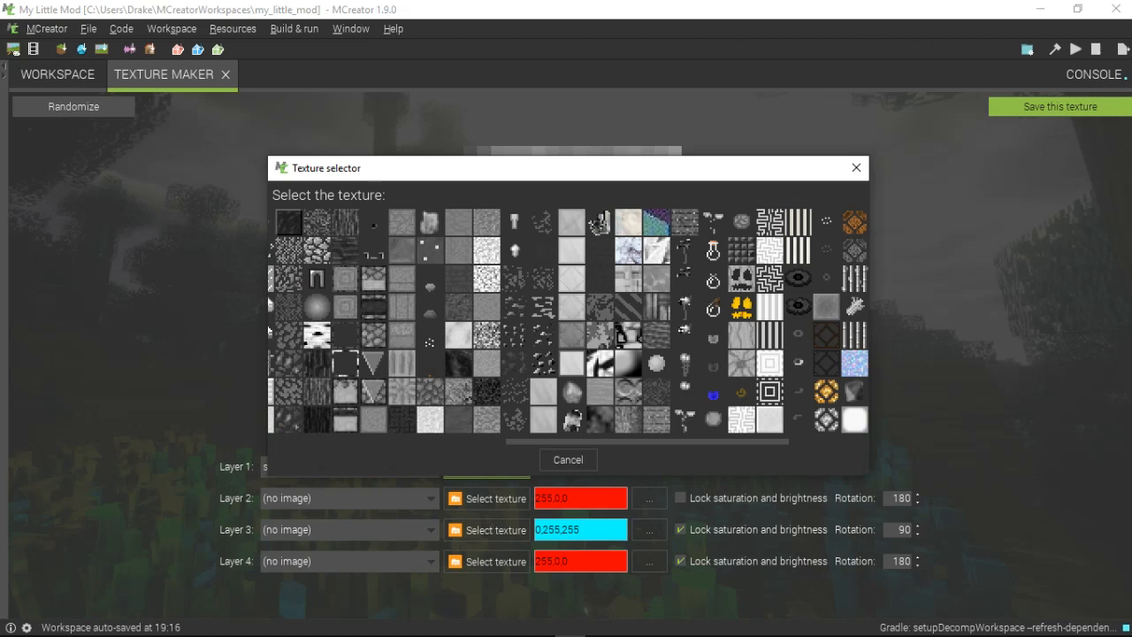
pyautogui.click(568, 460)
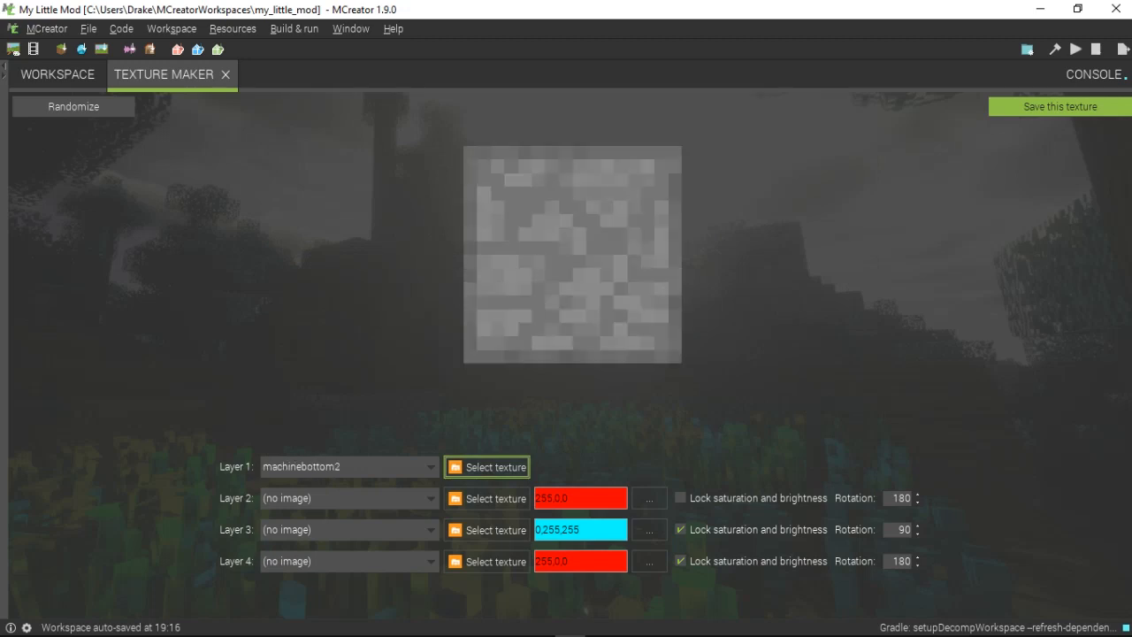
pyautogui.click(487, 499)
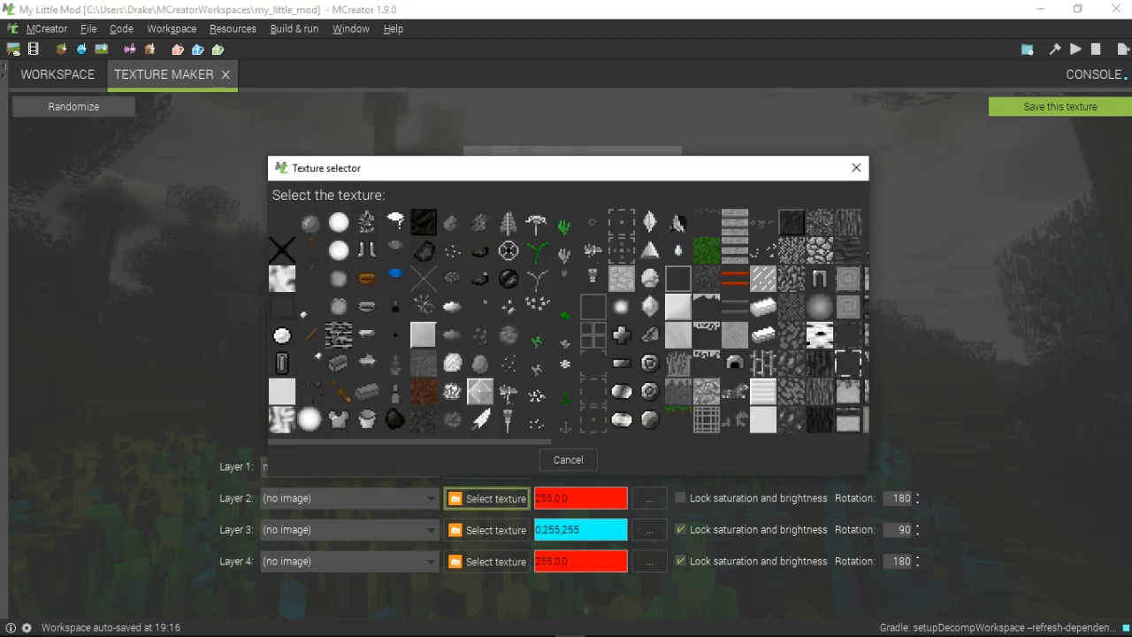
pyautogui.scroll(-1, 567, 321)
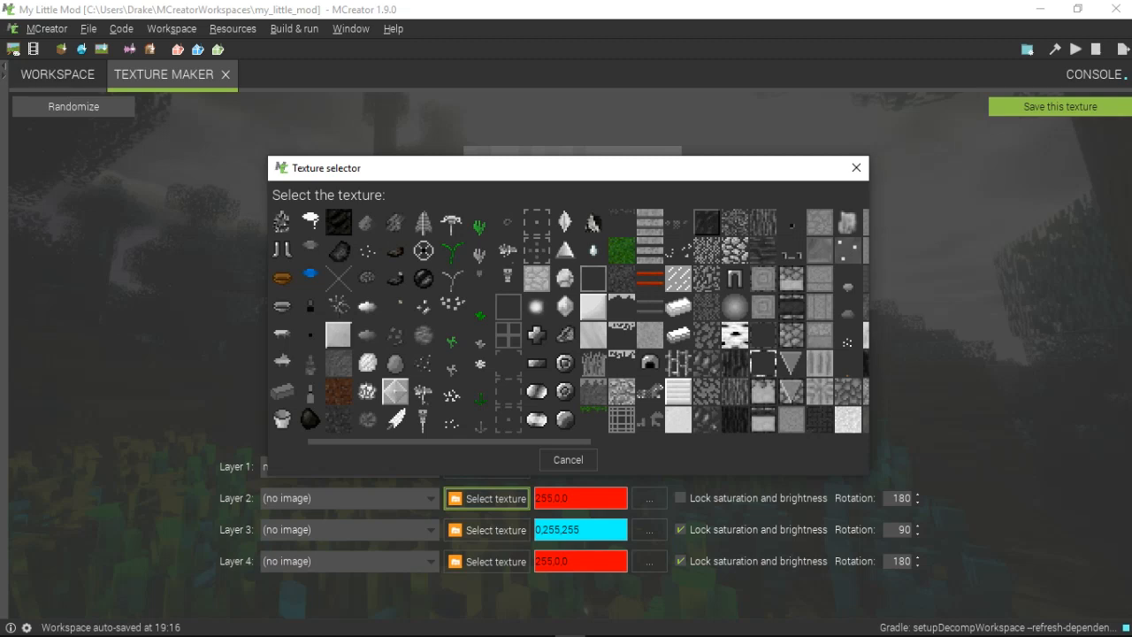
pyautogui.click(423, 363)
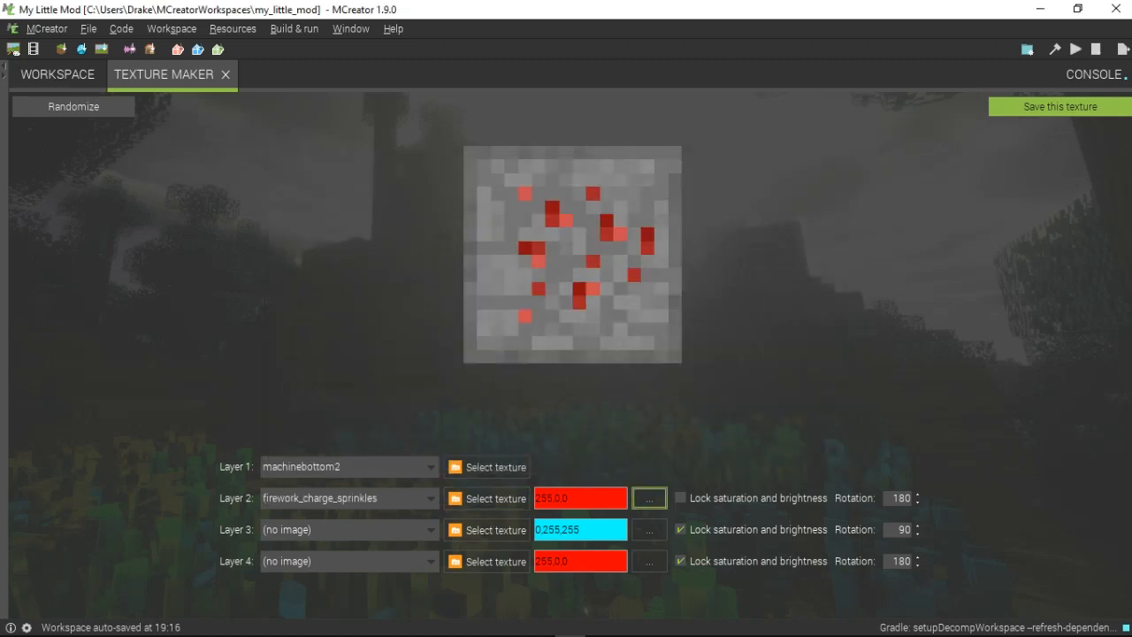
# Set layer 2's rotation to 90 and try its saturation and brightness lock, leaving it off.
pyautogui.doubleClick(894, 498)
pyautogui.write('90')
pyautogui.click(680, 498)
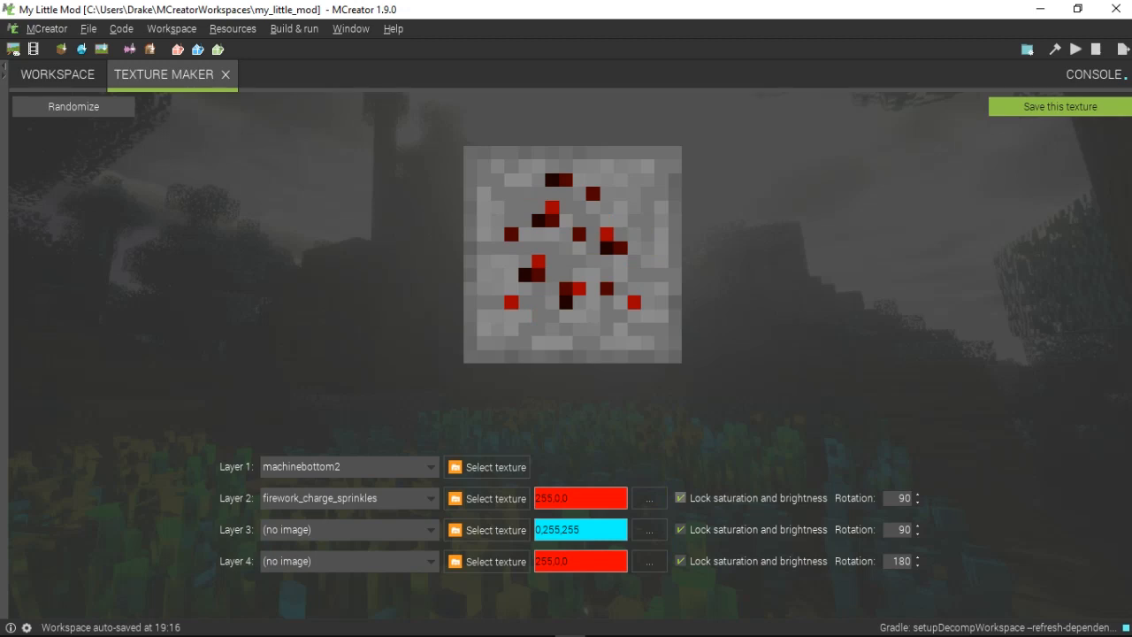
pyautogui.click(680, 498)
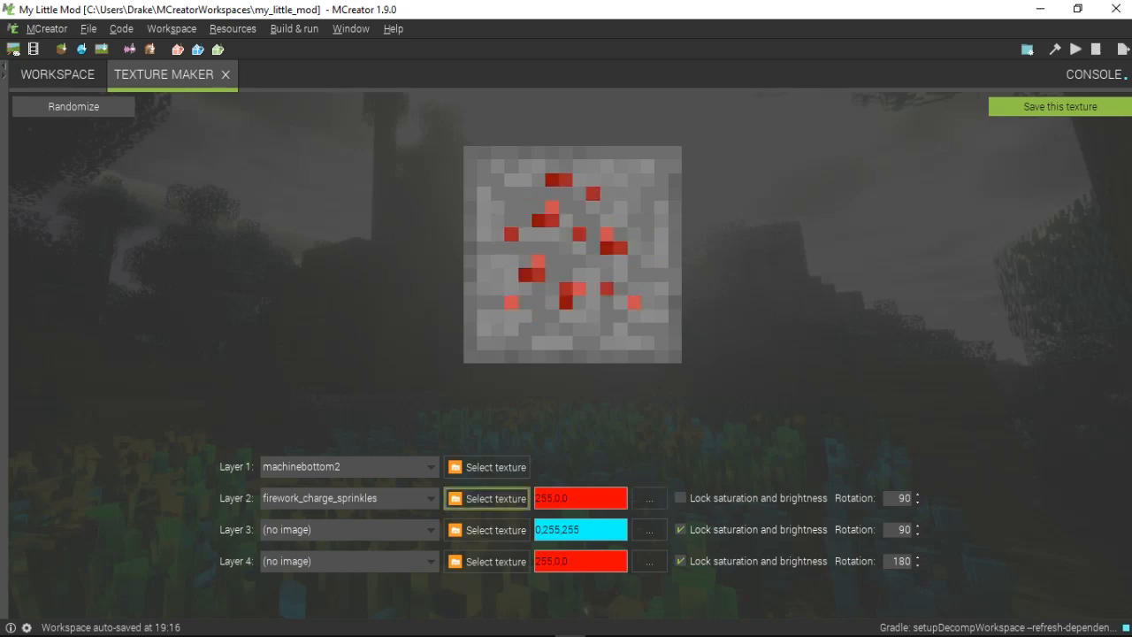
# Replace layer 2's texture with machinebottom2.
pyautogui.click(415, 498)
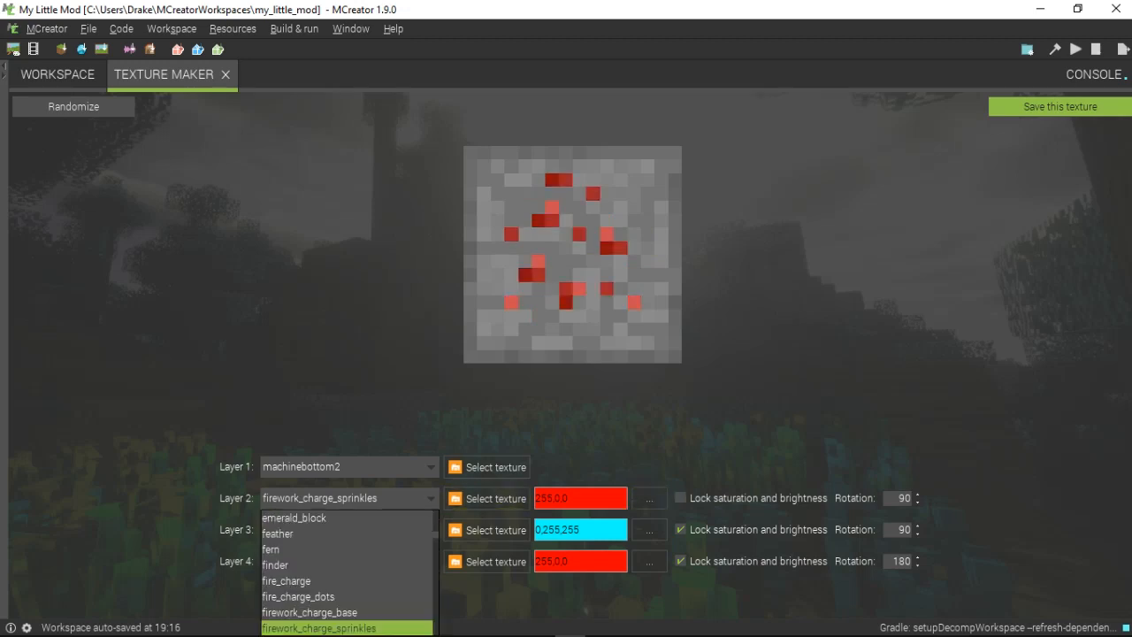
pyautogui.click(488, 498)
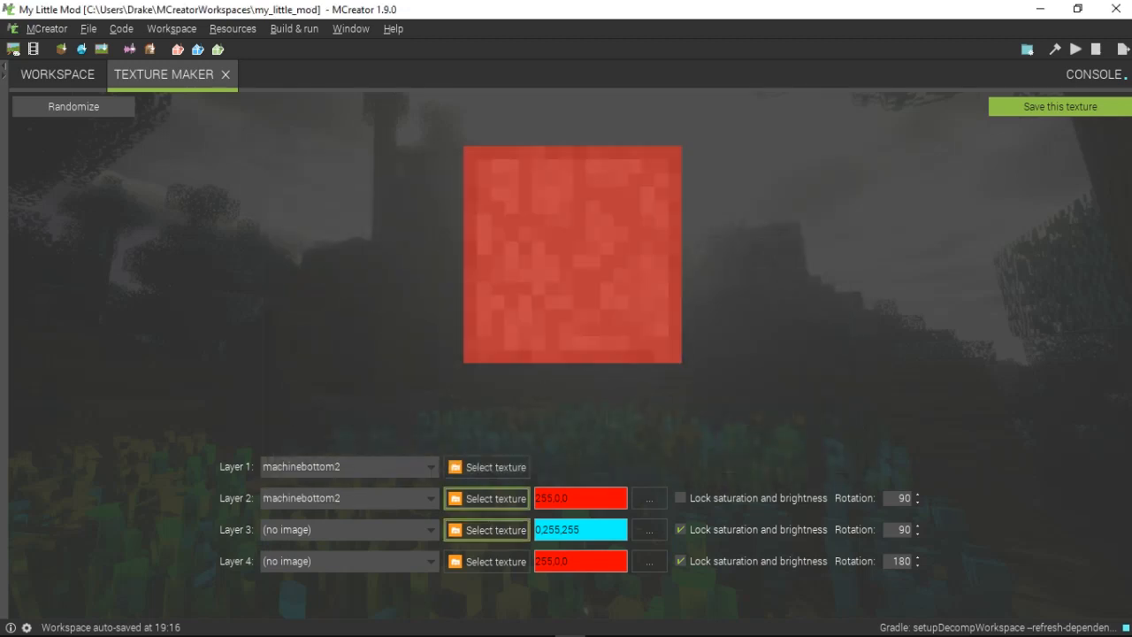
# Set layer 3's texture to firework_charge_sprinkles and recolor layer 2 to 153,153,153 with its saturation and brightness locked.
pyautogui.click(487, 530)
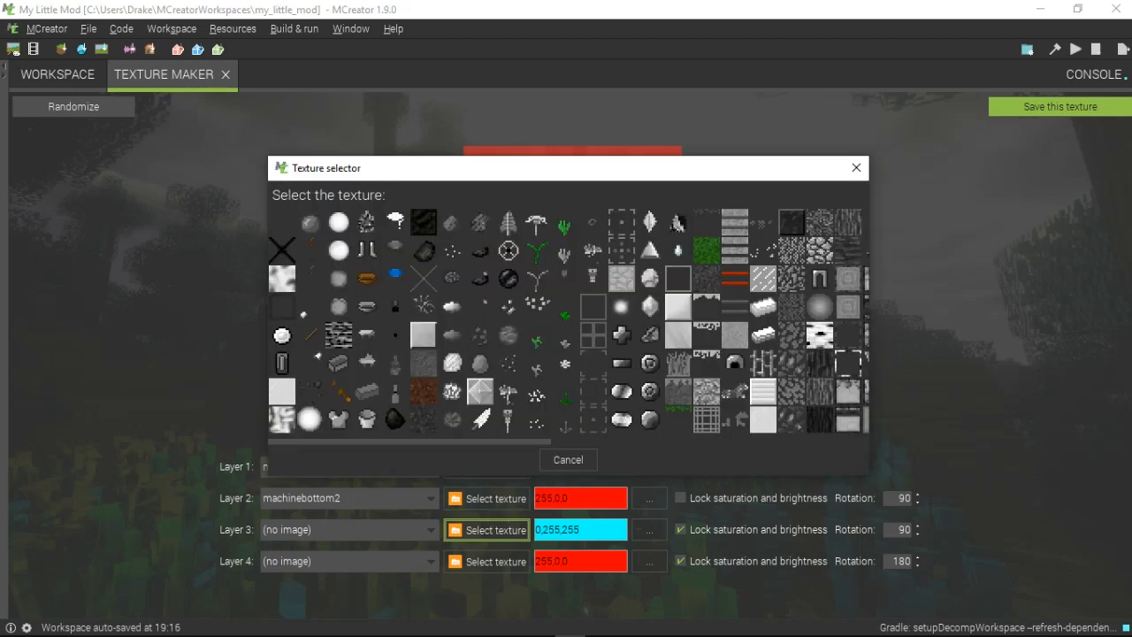
pyautogui.press('Escape')
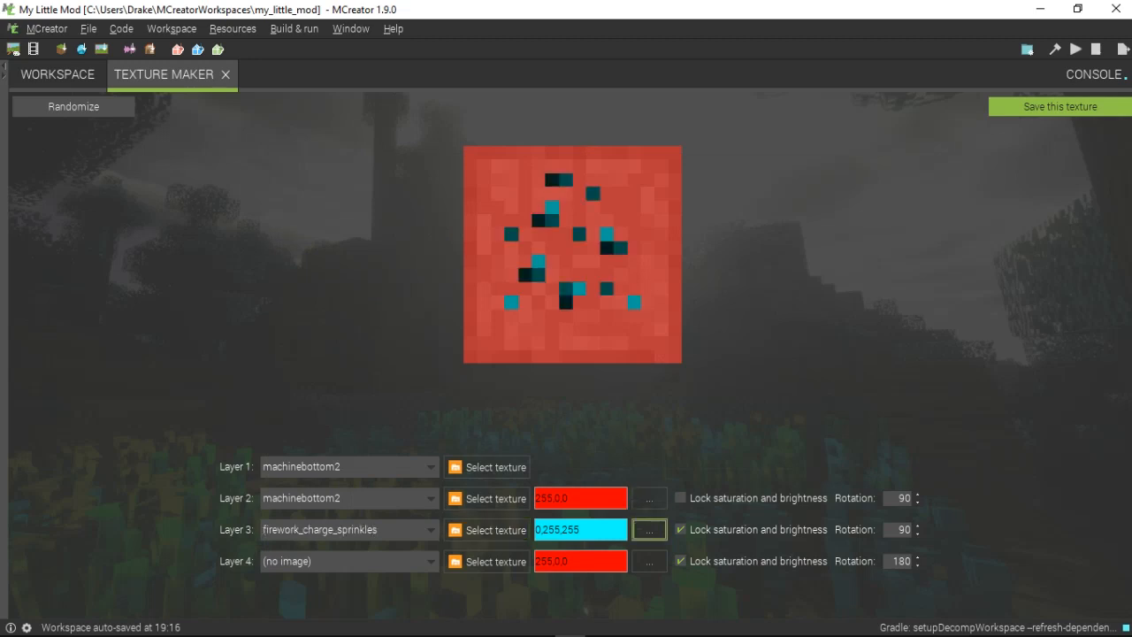
pyautogui.click(649, 498)
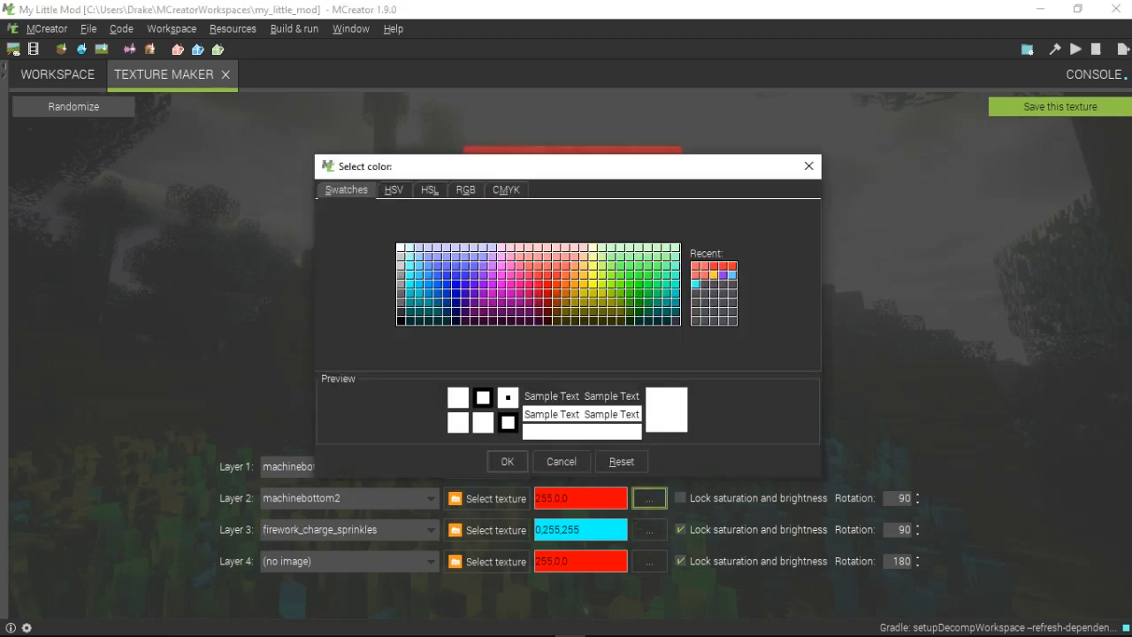
pyautogui.click(400, 284)
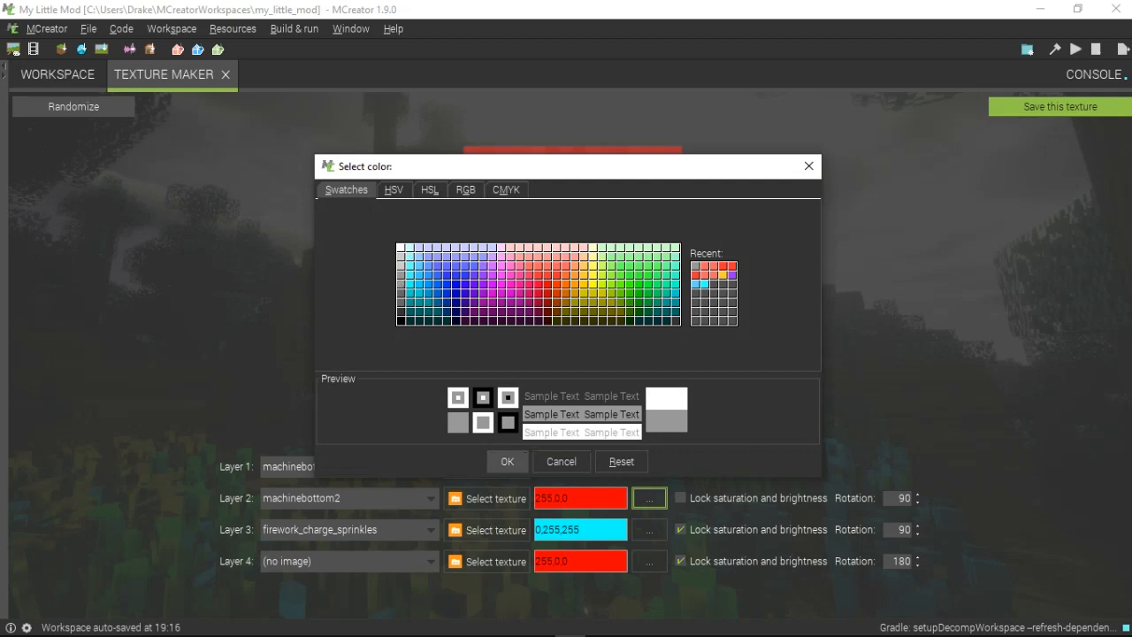
pyautogui.press('Return')
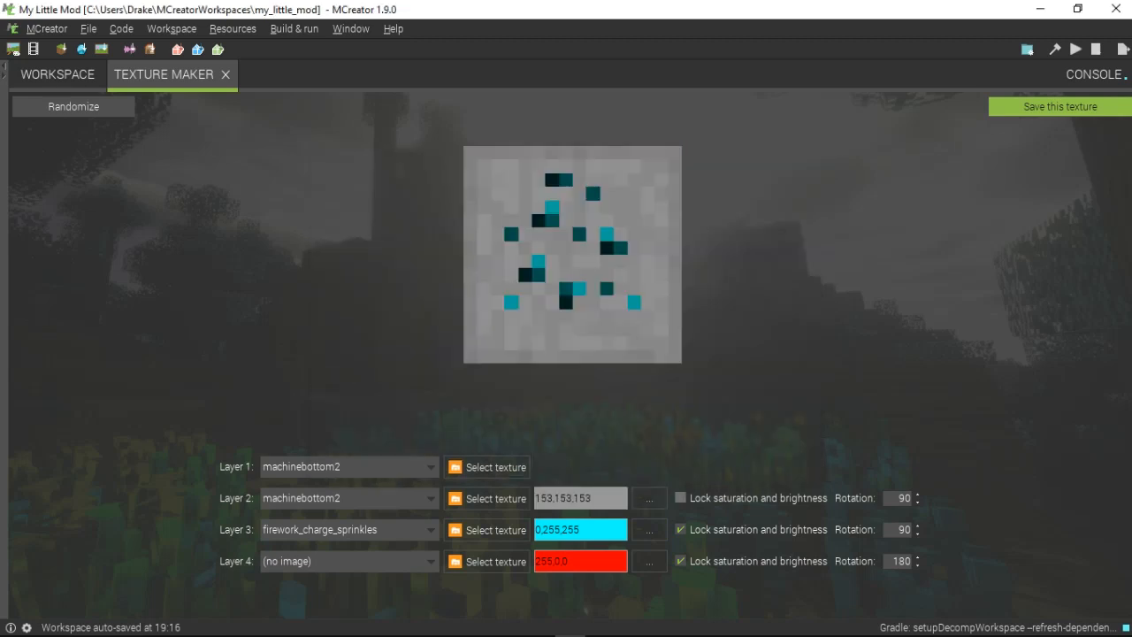
pyautogui.click(680, 498)
pyautogui.click(680, 498)
pyautogui.click(680, 498)
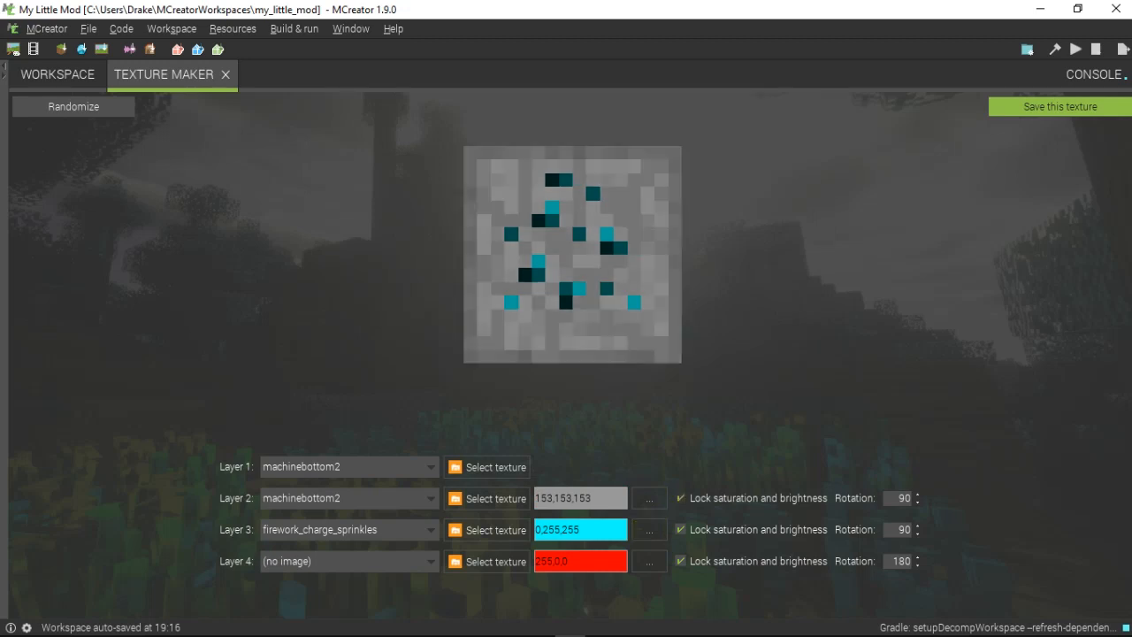
# Recolor layer 3 to 255,102,102 and turn off the saturation and brightness lock on layers 3 and 4.
pyautogui.click(649, 529)
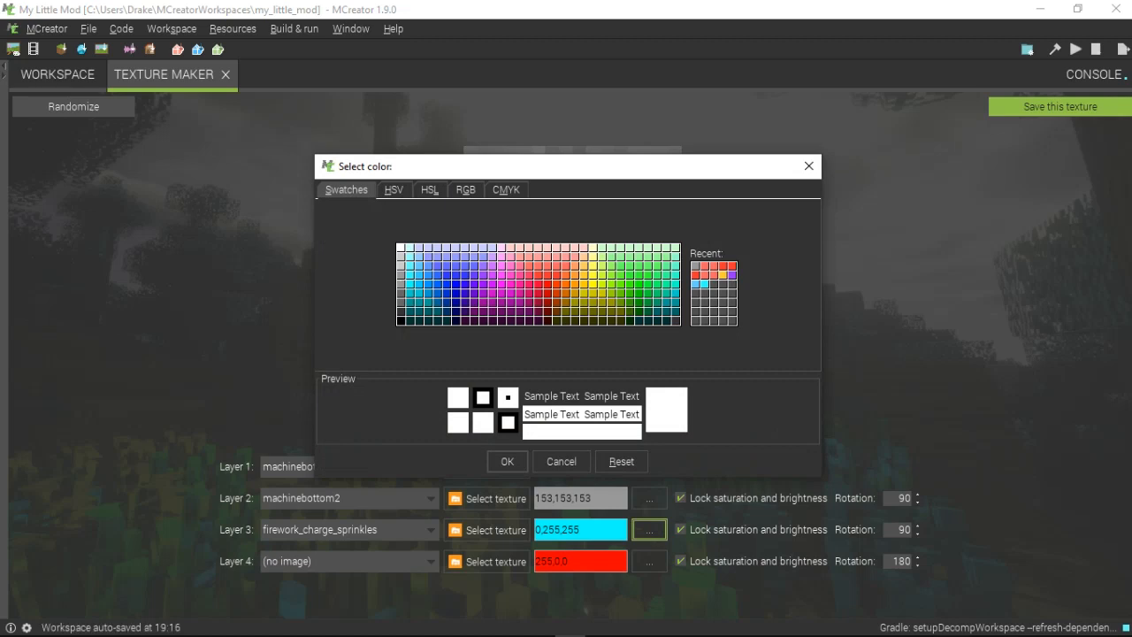
pyautogui.click(566, 265)
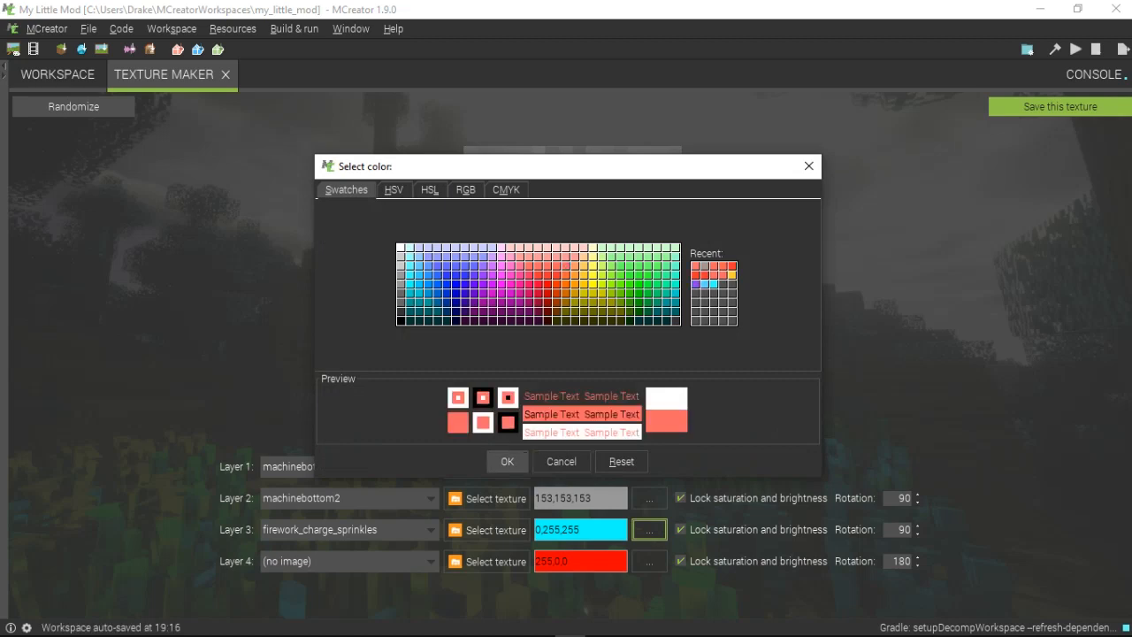
pyautogui.click(507, 461)
pyautogui.click(680, 529)
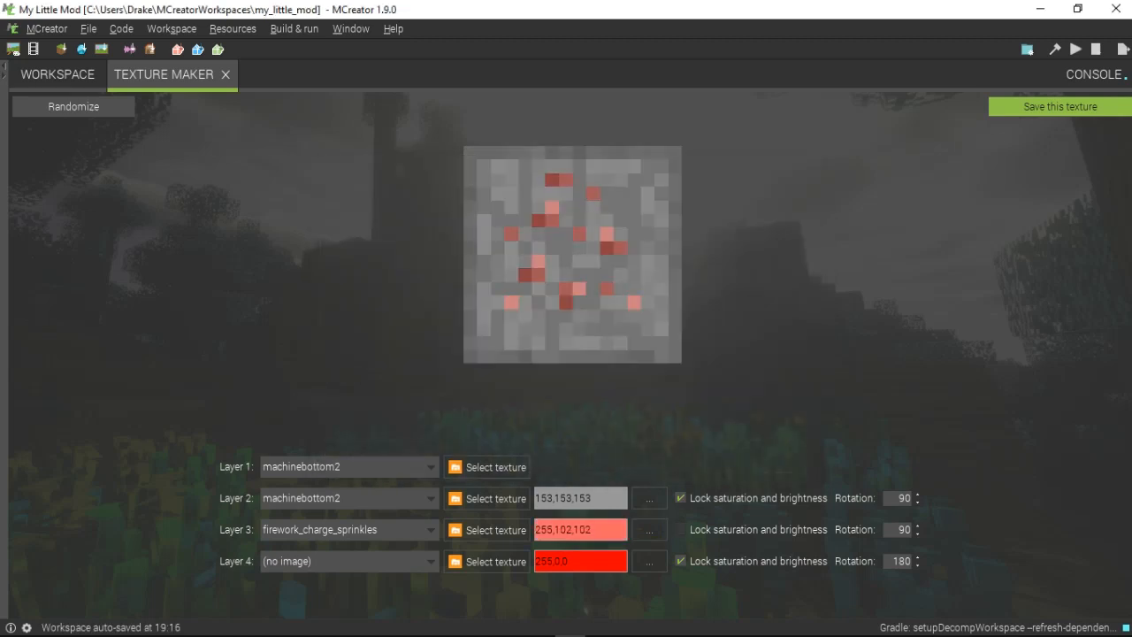
pyautogui.click(681, 561)
# Set the rotation of layers 2 and 3 to 0.
pyautogui.doubleClick(901, 498)
pyautogui.write('0')
pyautogui.doubleClick(903, 530)
pyautogui.write('0')
pyautogui.press('Return')
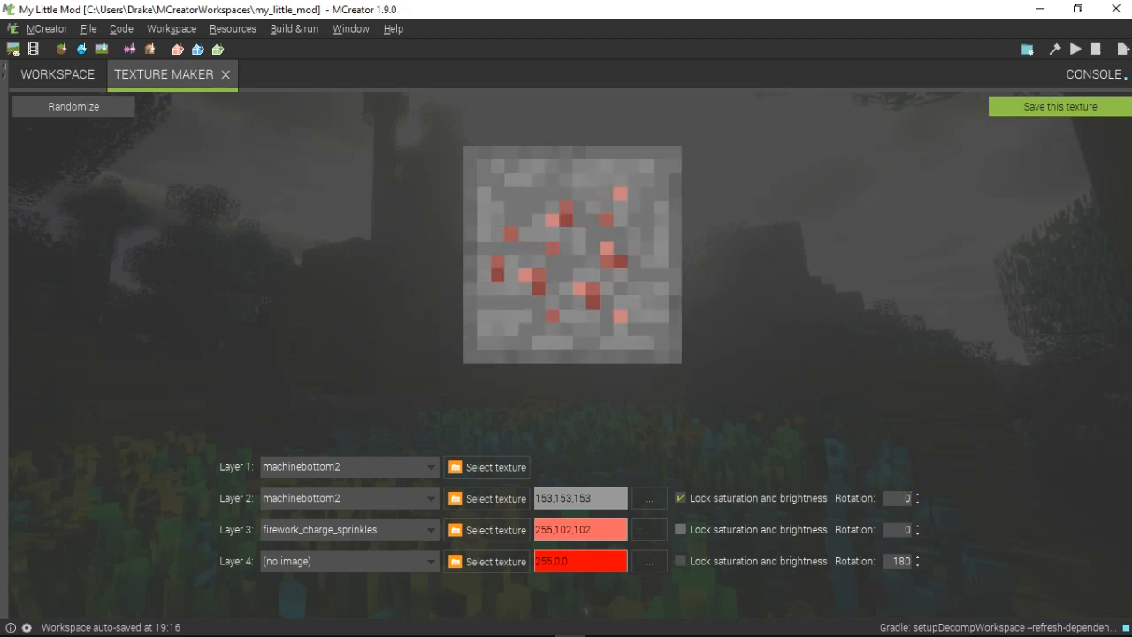
# Try layer 3's saturation and brightness lock, leaving it off, and set that layer's rotation to 90.
pyautogui.click(680, 530)
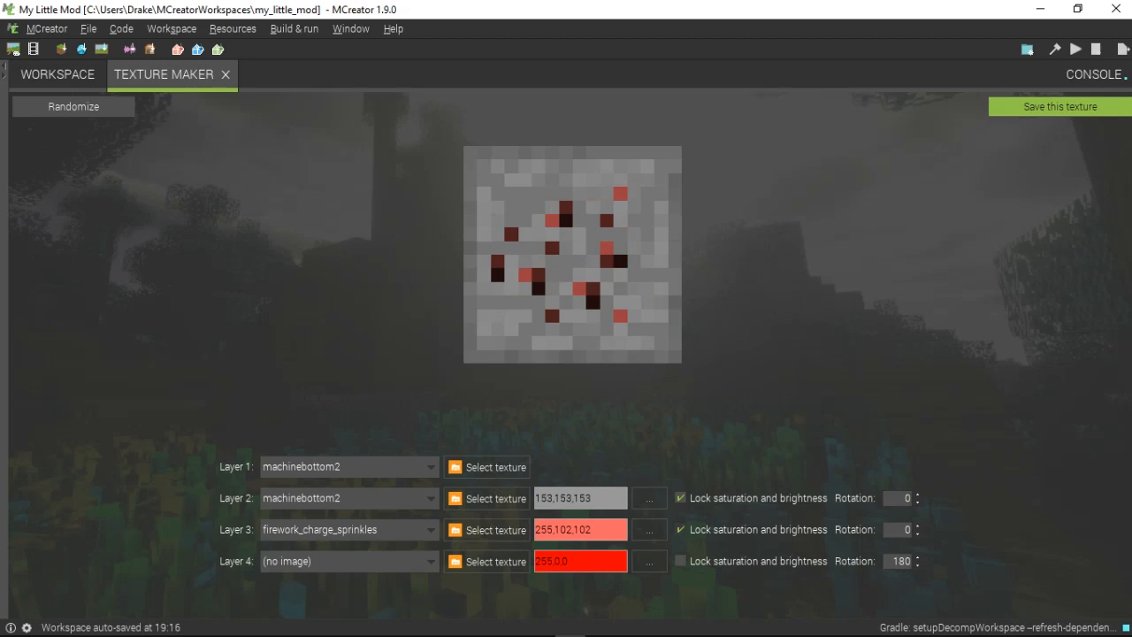
pyautogui.click(680, 529)
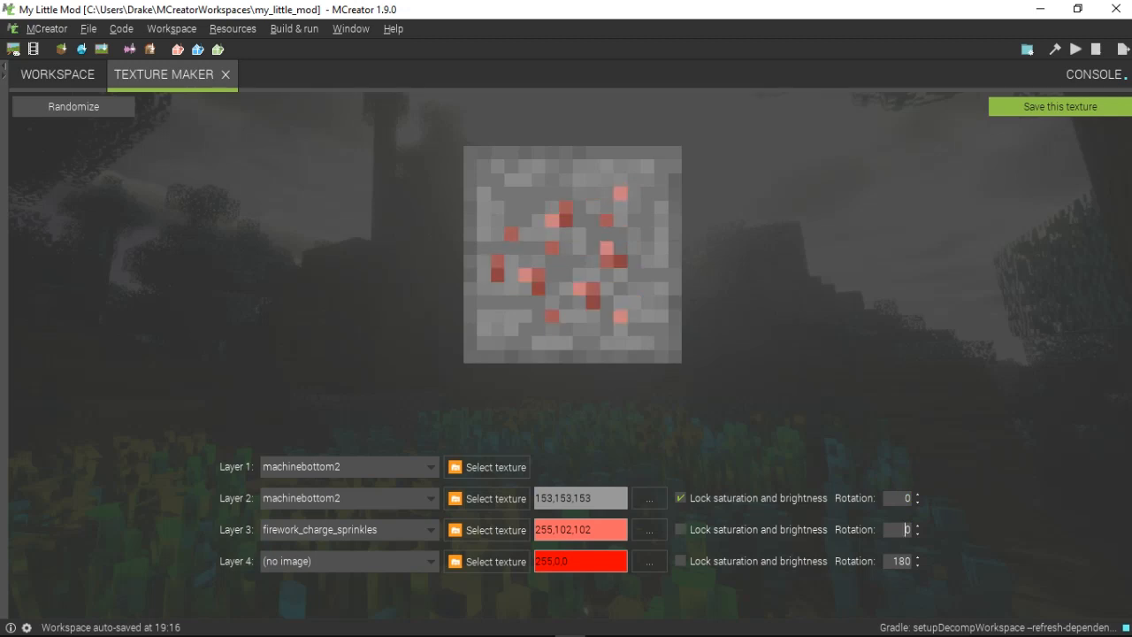
pyautogui.write('9')
pyautogui.click(680, 529)
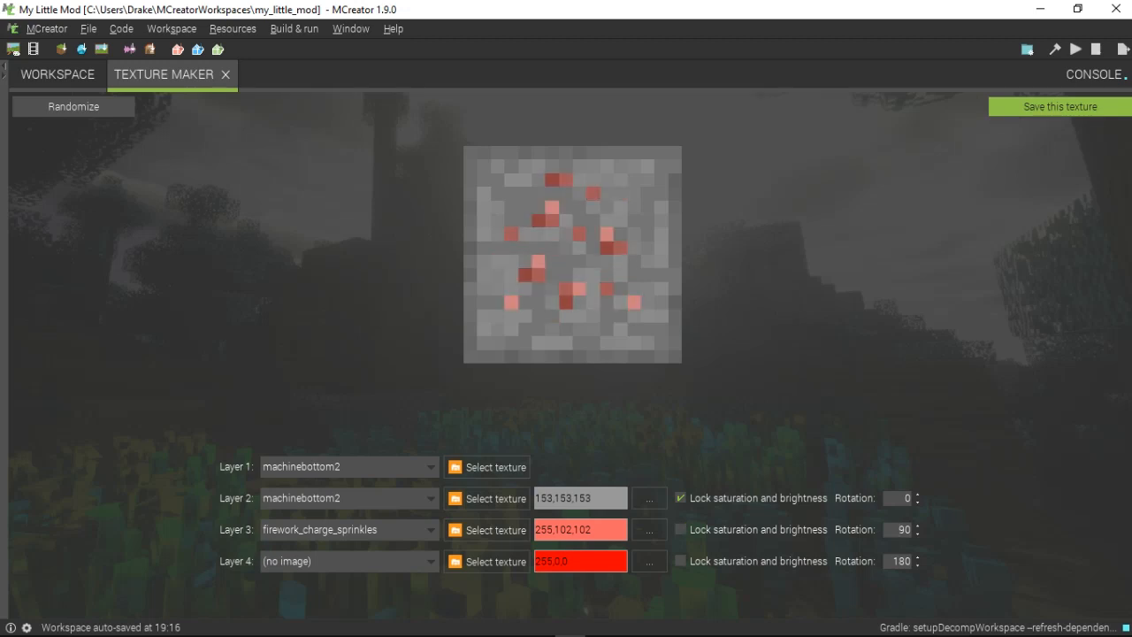
# Save the texture as a block texture with a name ending in _ore_pinky and close the texture maker.
pyautogui.click(1060, 106)
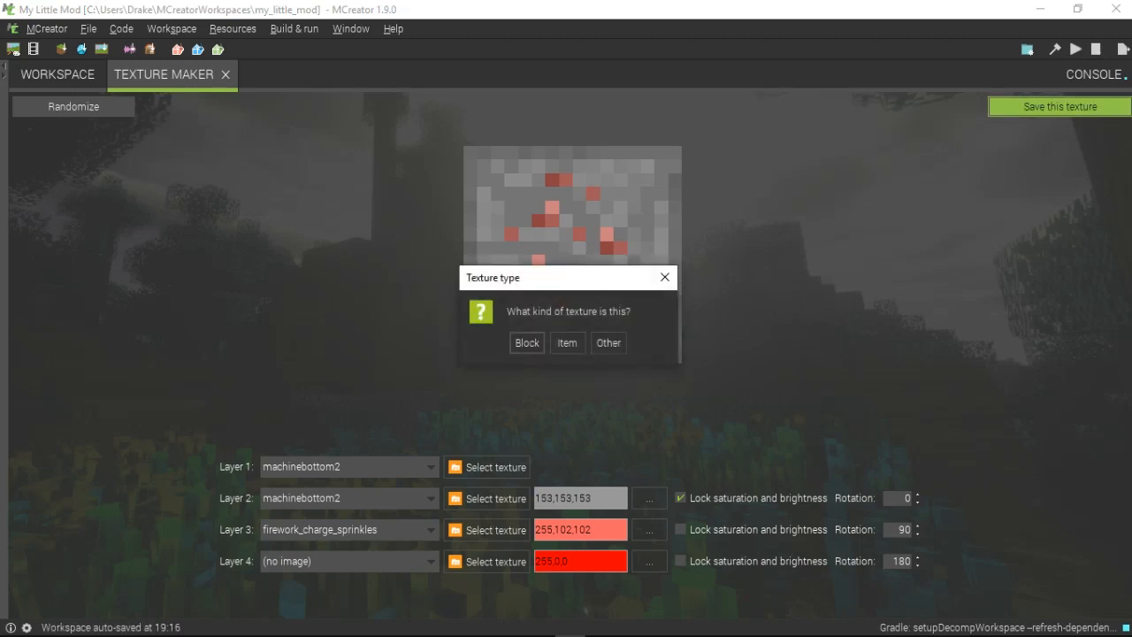
pyautogui.press('Return')
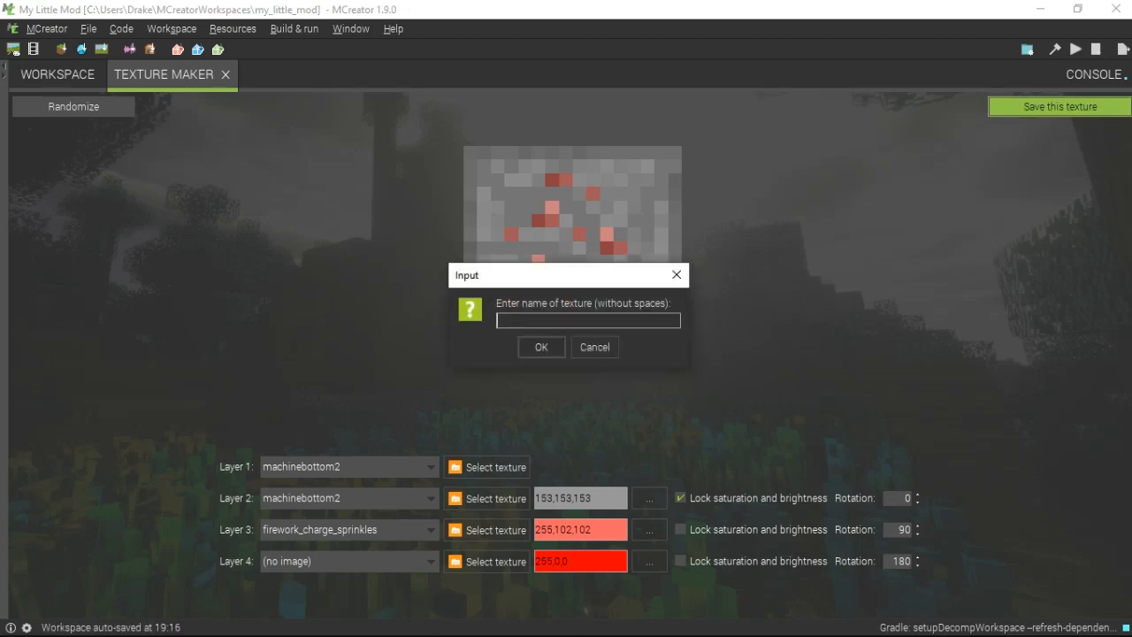
pyautogui.write('text')
pyautogui.press('BackSpace')
pyautogui.write('_ore_pinky')
pyautogui.press('Return')
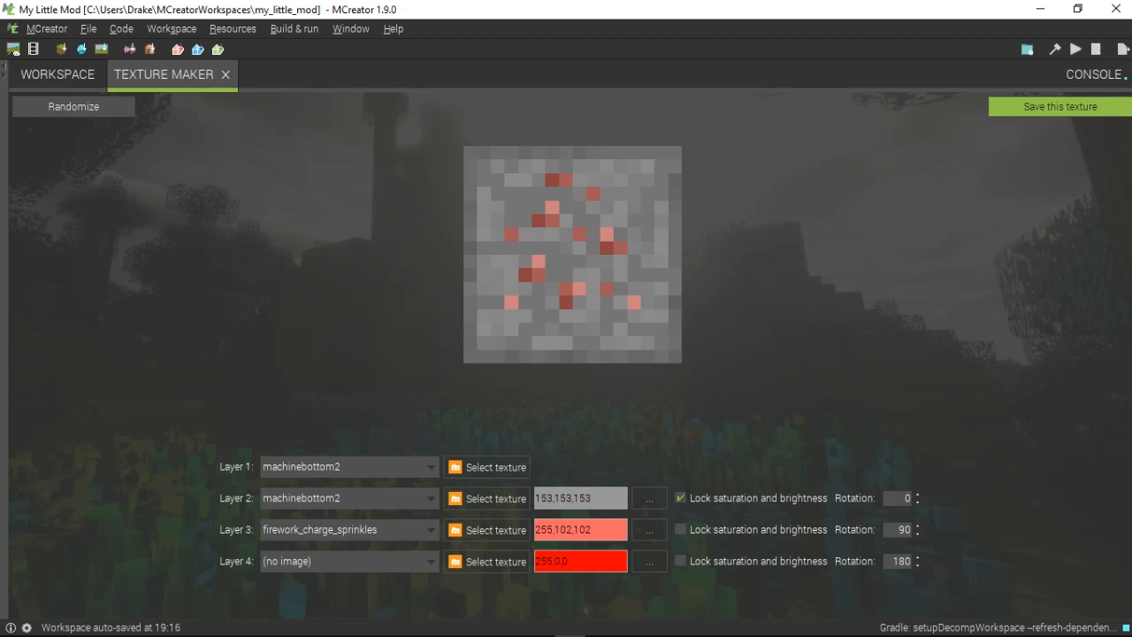
pyautogui.click(225, 74)
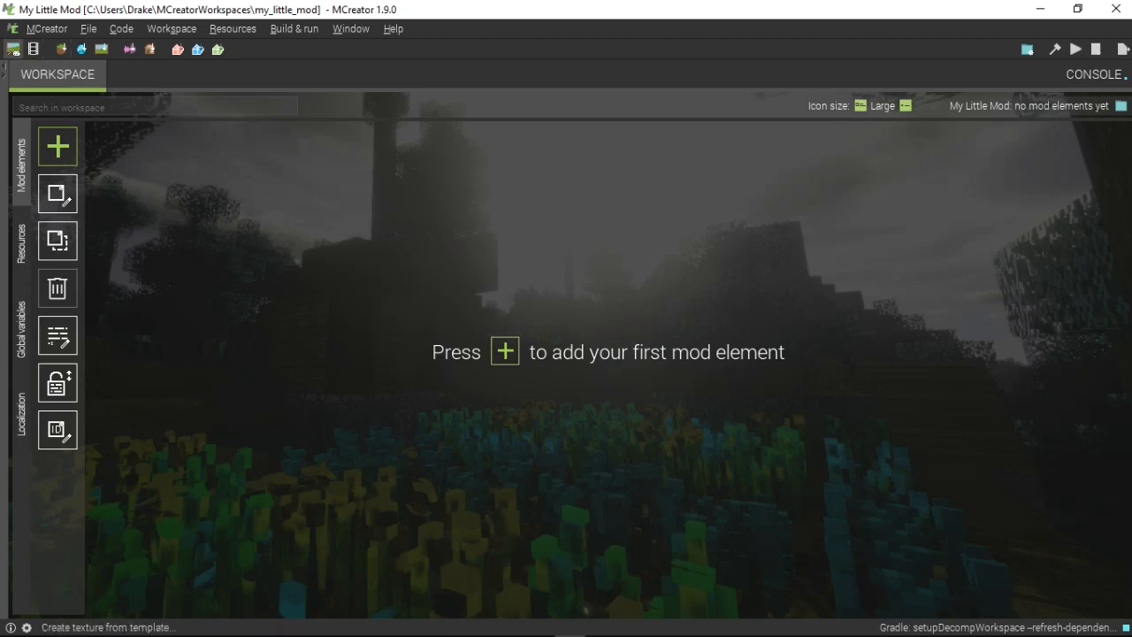
pyautogui.click(14, 50)
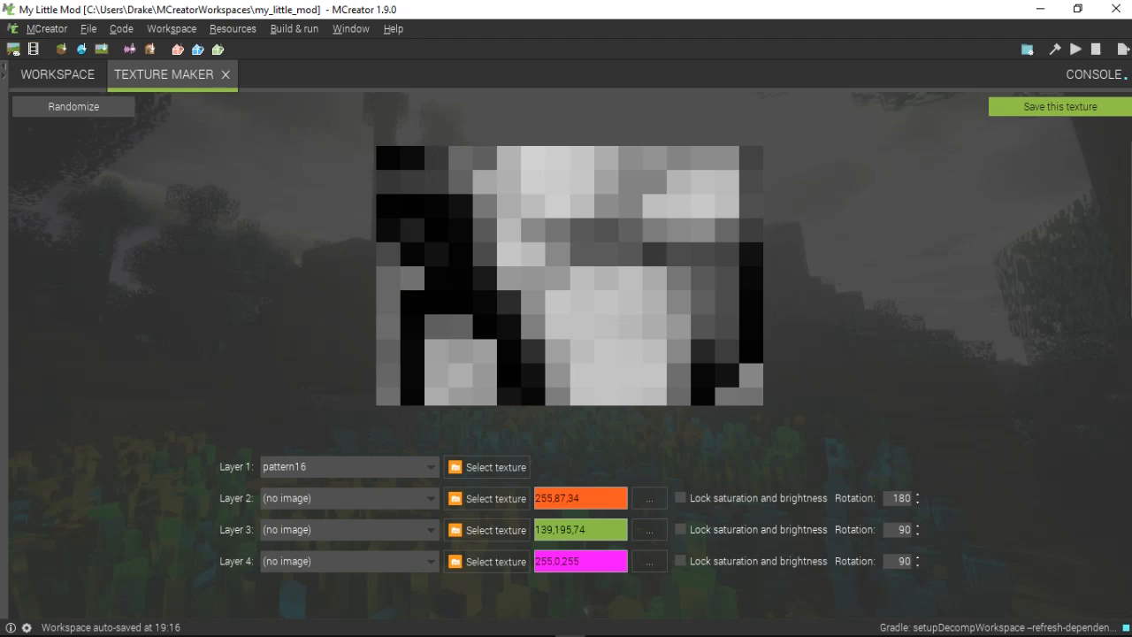
pyautogui.click(225, 75)
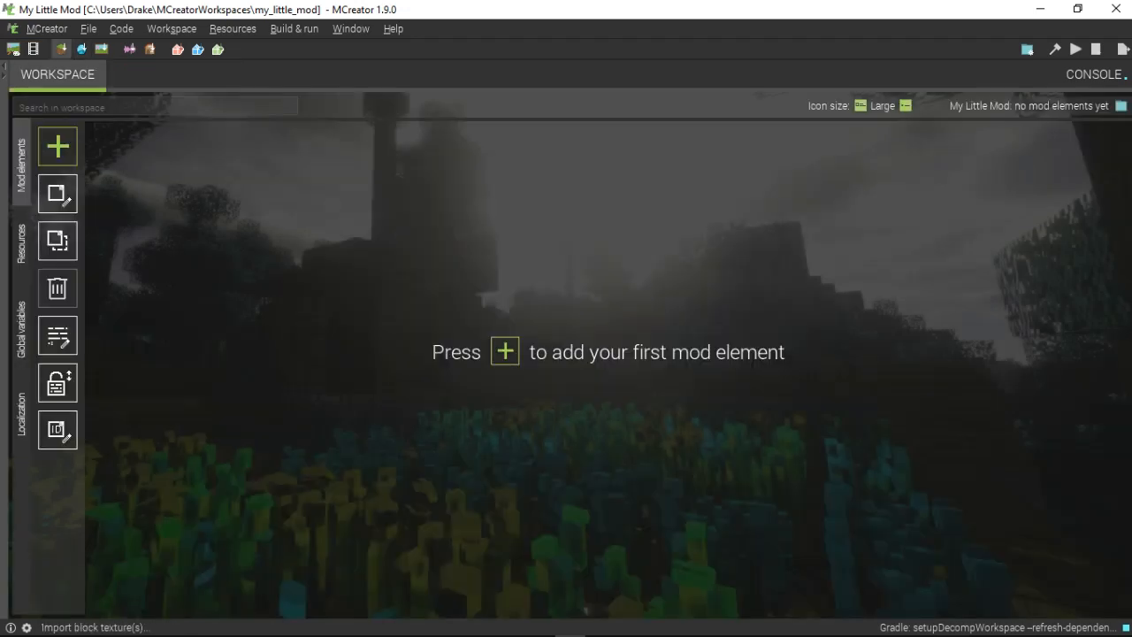
pyautogui.click(33, 50)
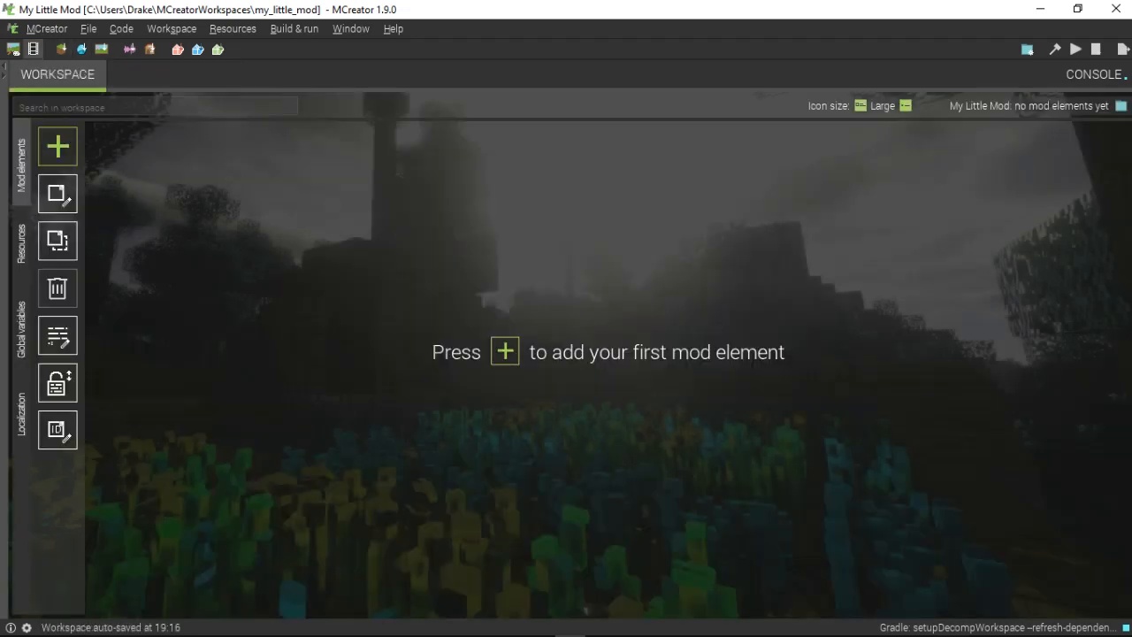
pyautogui.click(239, 75)
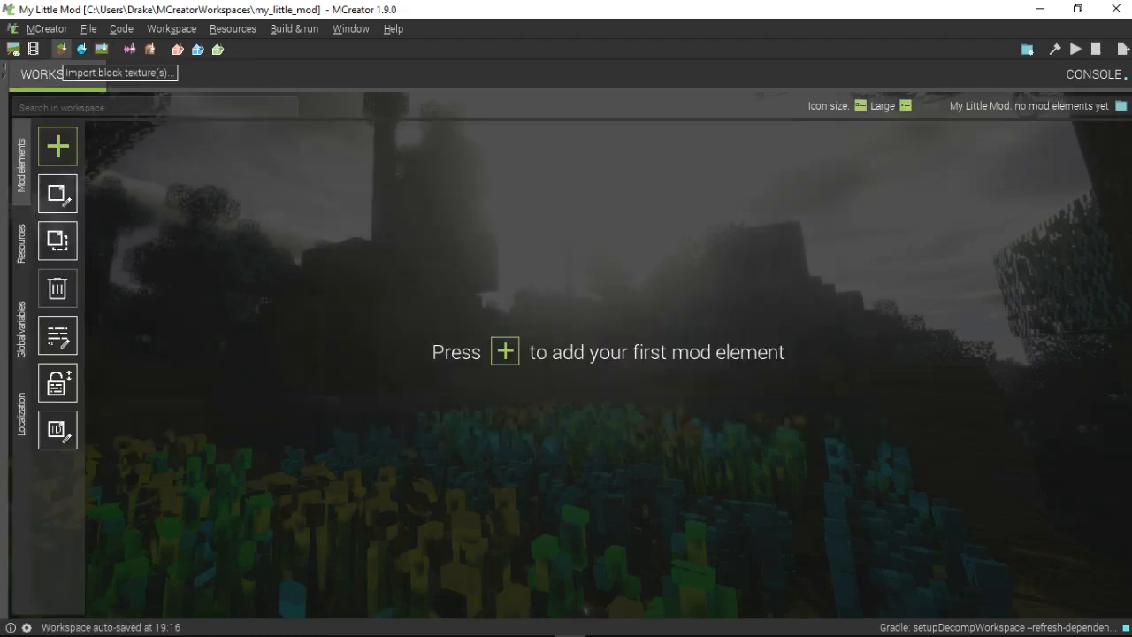
# Start a new armor texture of the Standard type and set its color to 255,153,153.
pyautogui.click(232, 28)
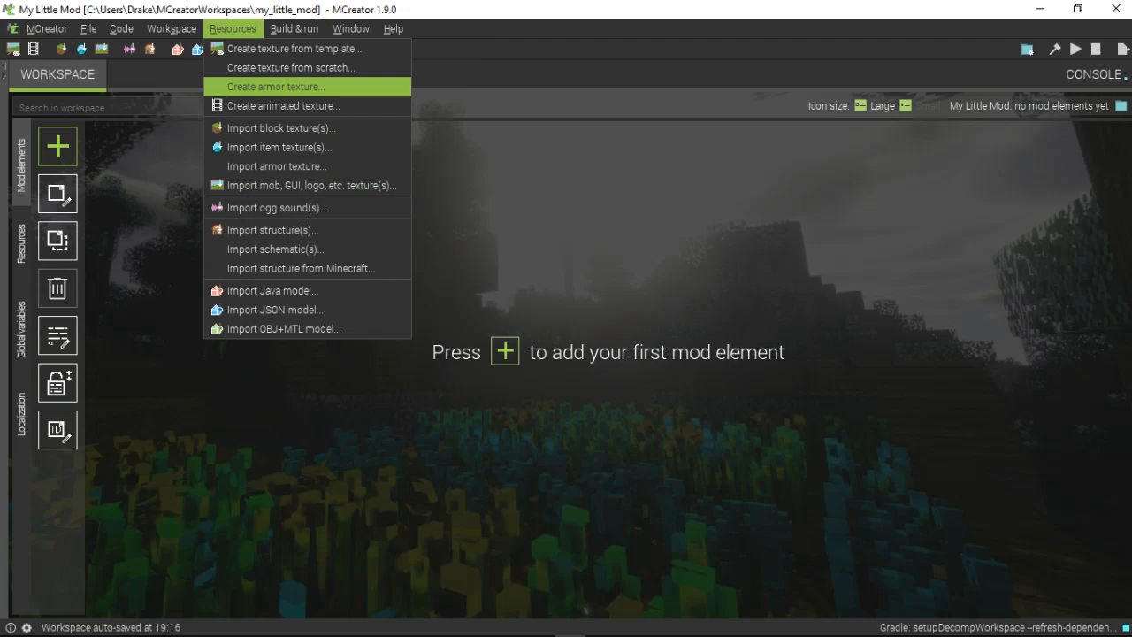
pyautogui.click(275, 87)
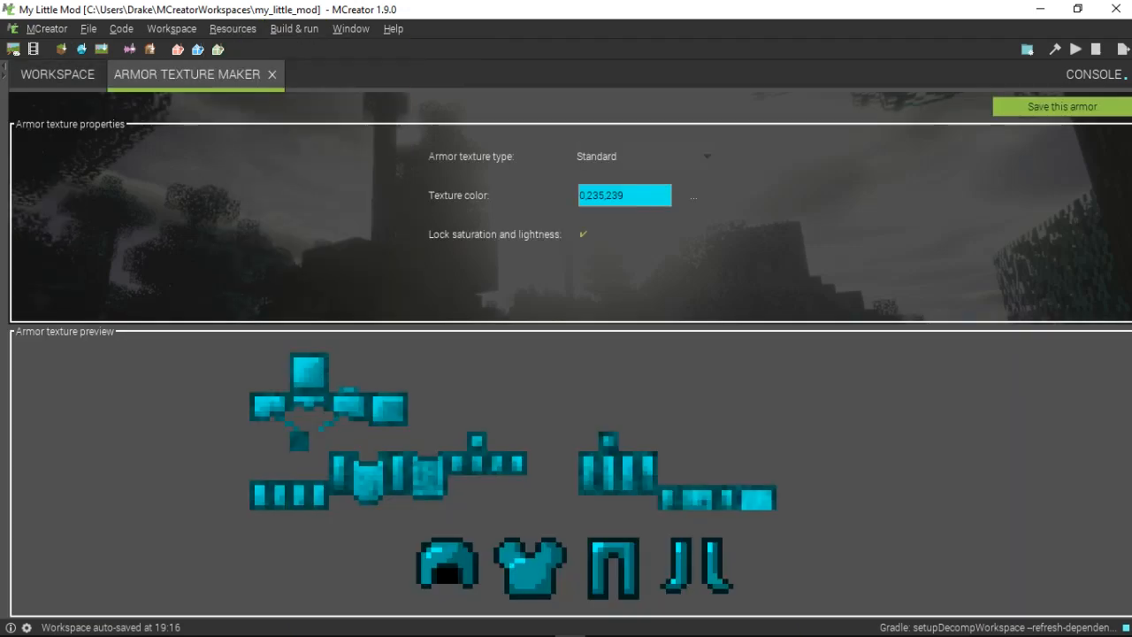
pyautogui.click(693, 195)
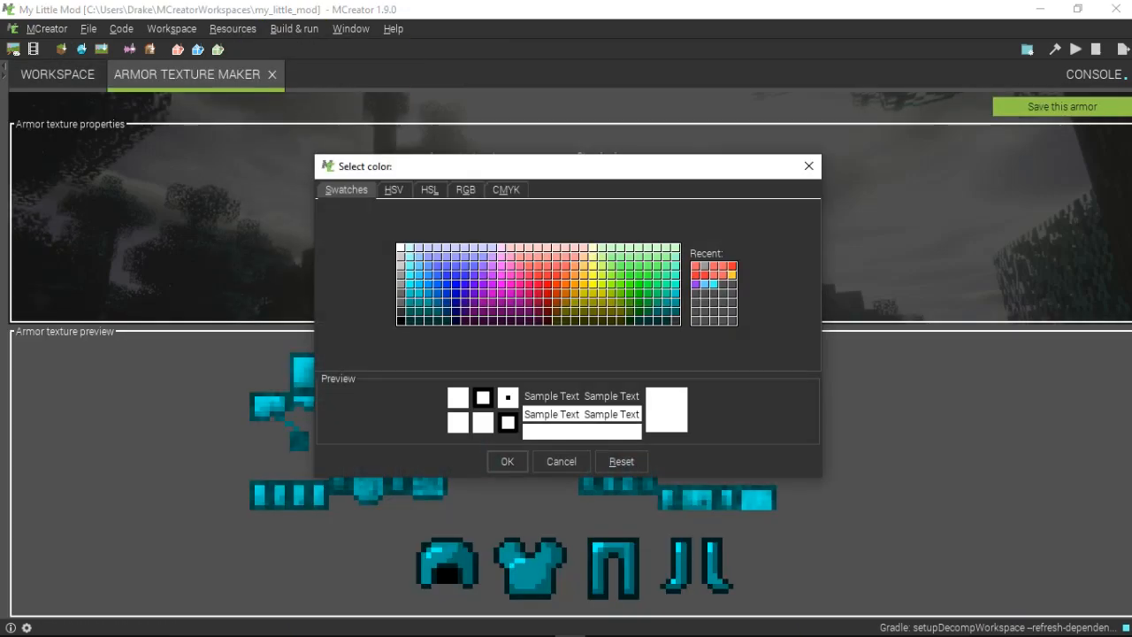
pyautogui.click(575, 267)
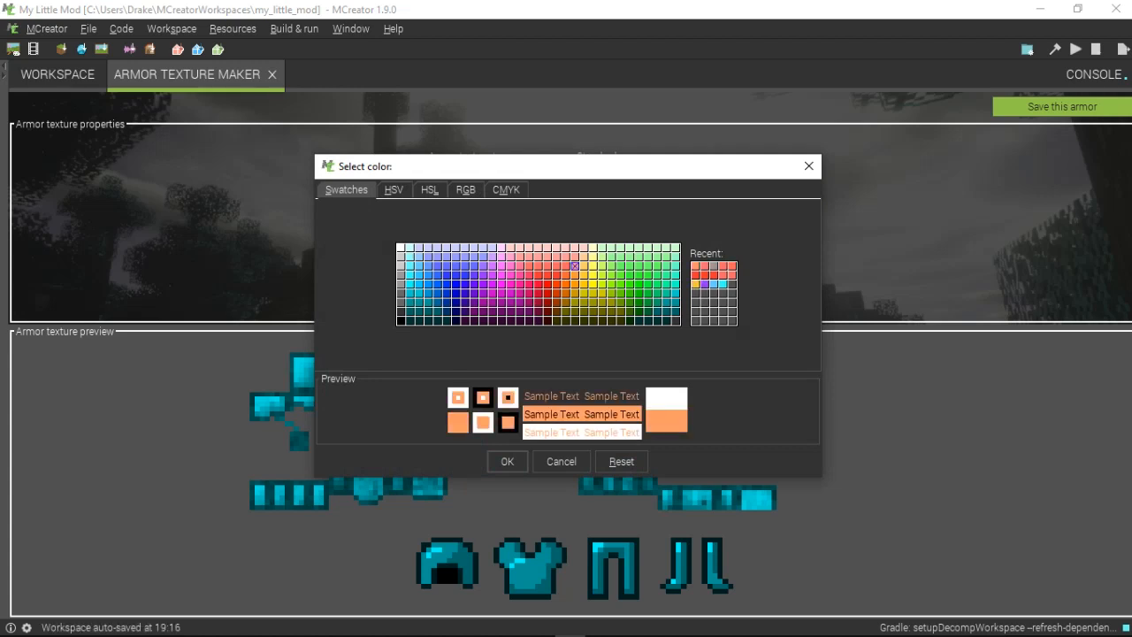
pyautogui.click(566, 257)
pyautogui.click(565, 266)
pyautogui.click(566, 257)
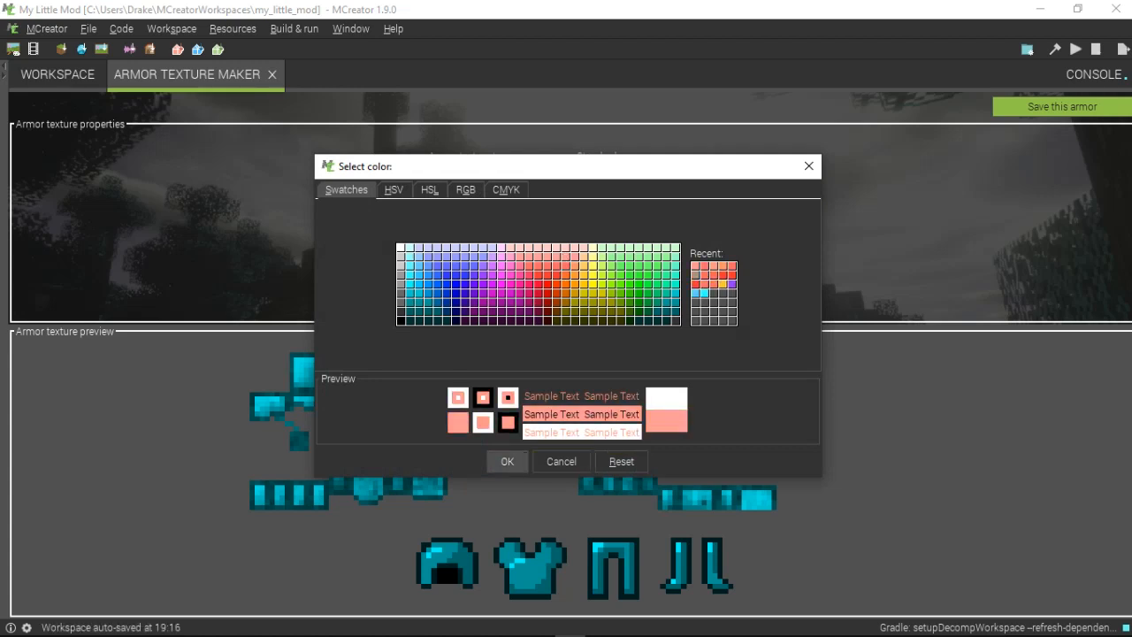
pyautogui.click(507, 461)
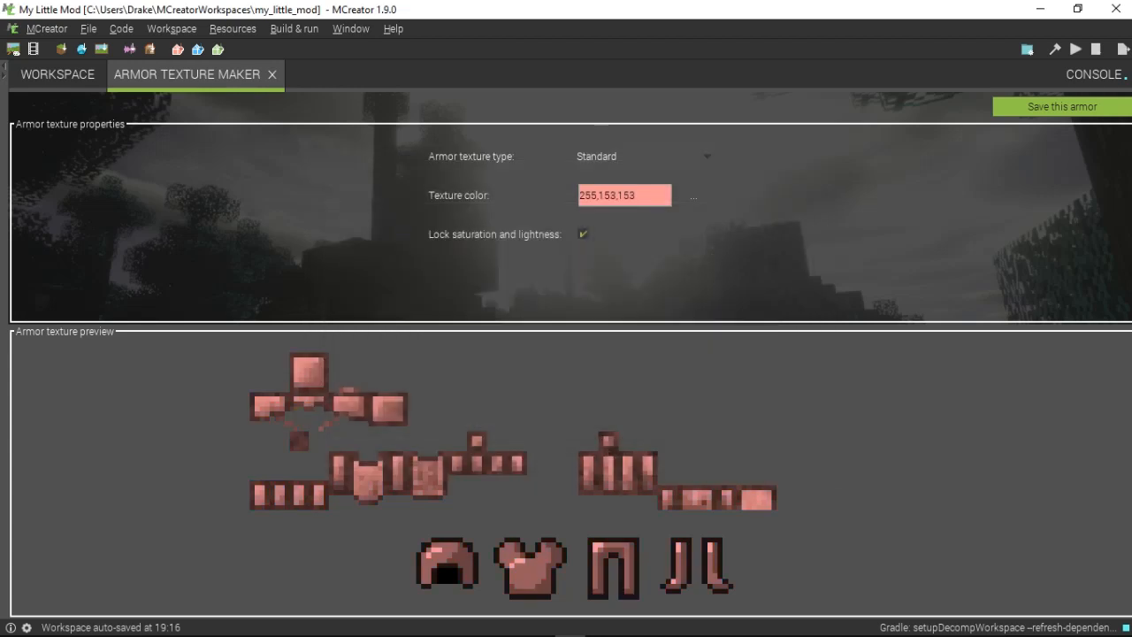
# Try the Chainmail and Leather armor texture types and return the type to Standard.
pyautogui.click(641, 155)
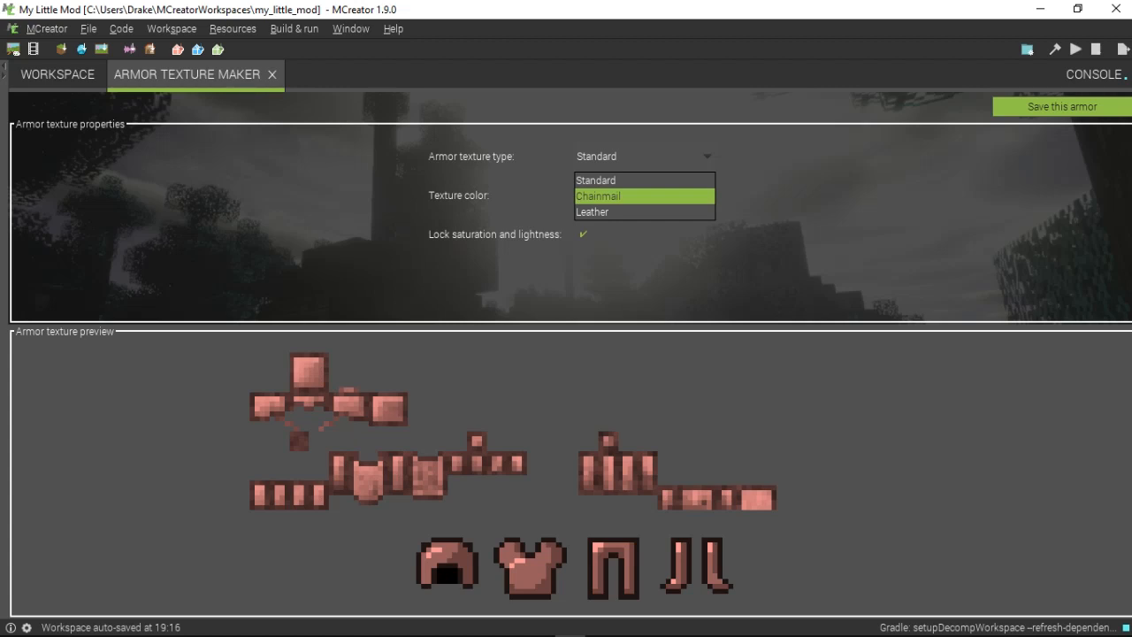
pyautogui.click(610, 195)
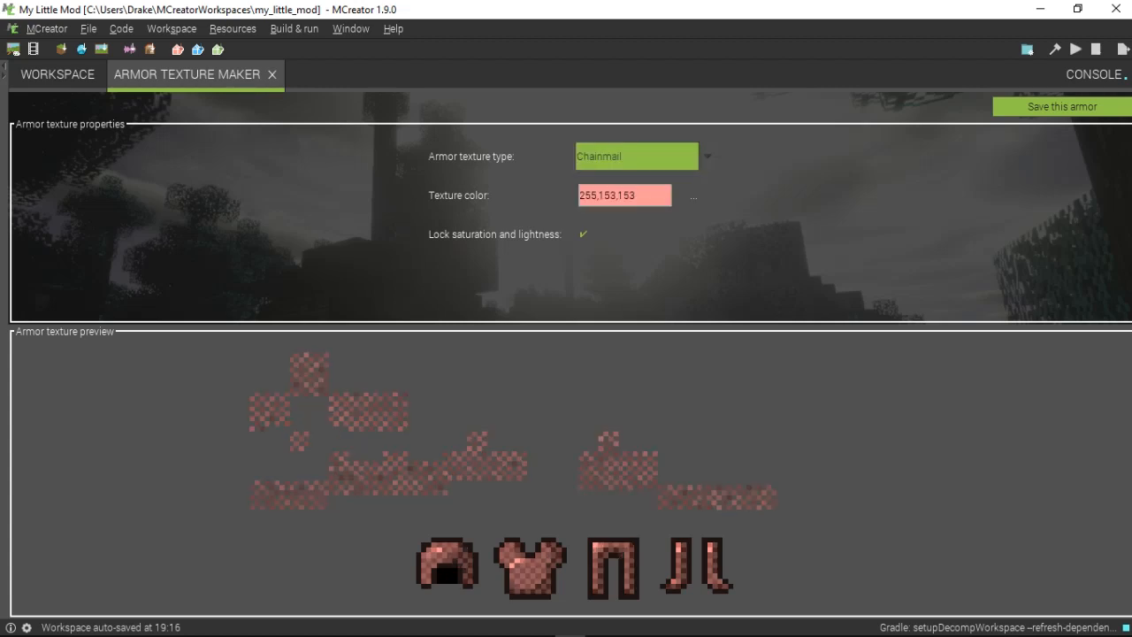
pyautogui.click(641, 156)
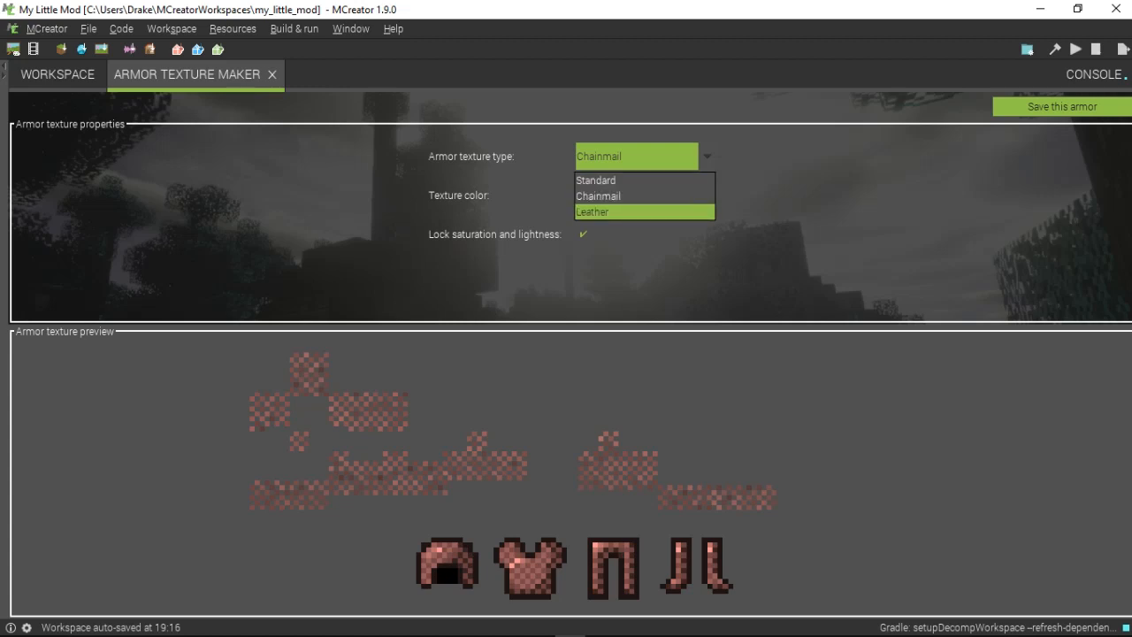
pyautogui.click(628, 213)
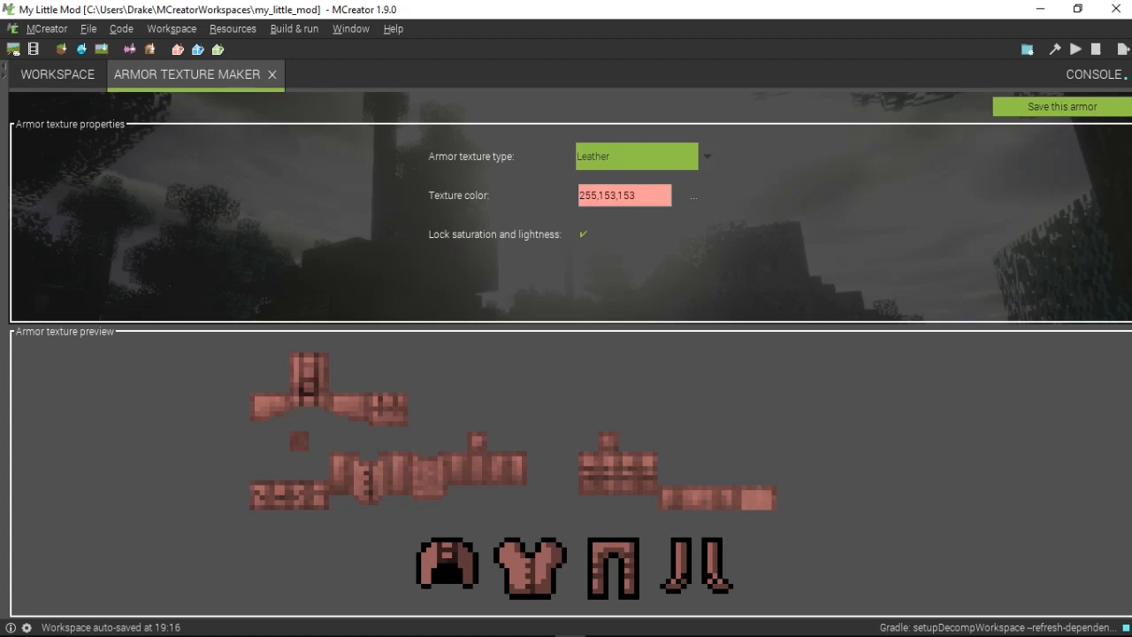
pyautogui.click(646, 156)
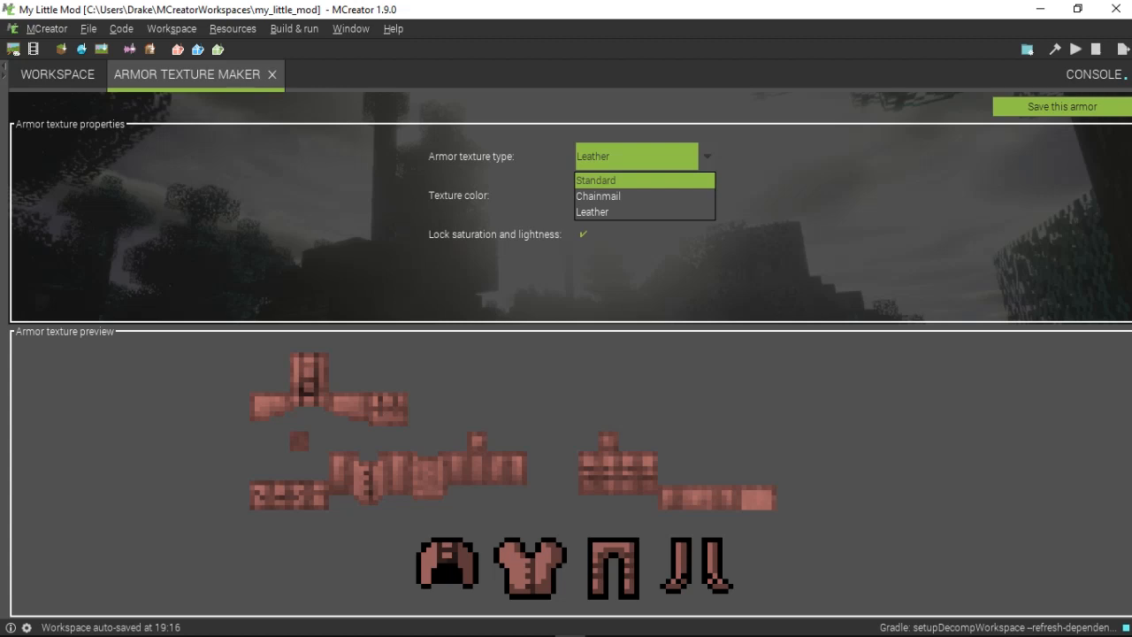
pyautogui.click(637, 180)
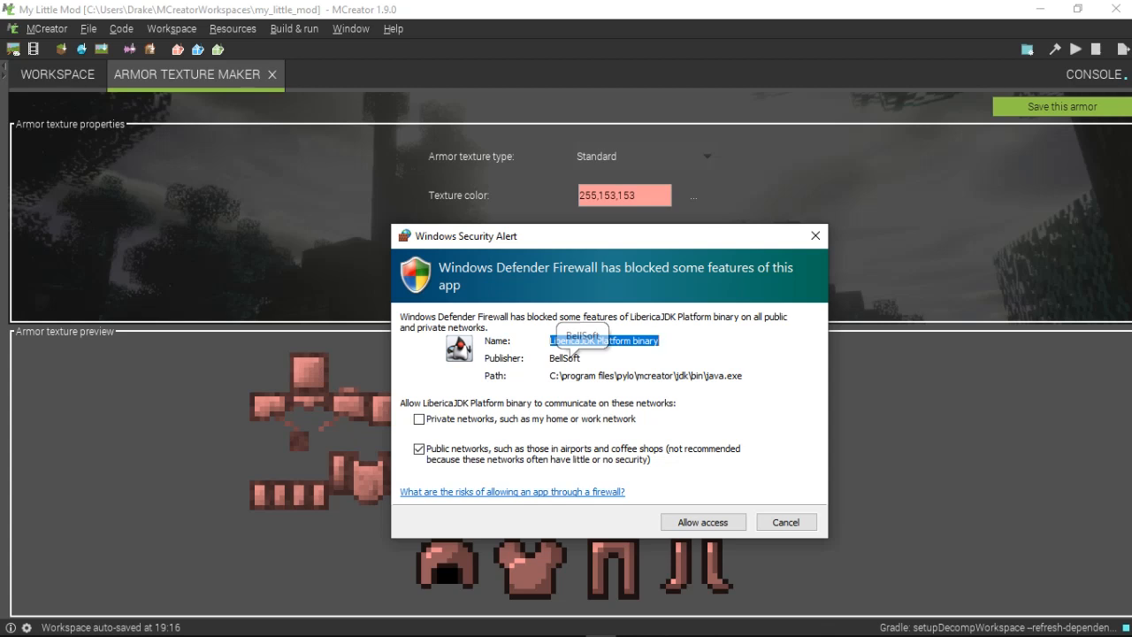
pyautogui.click(568, 357)
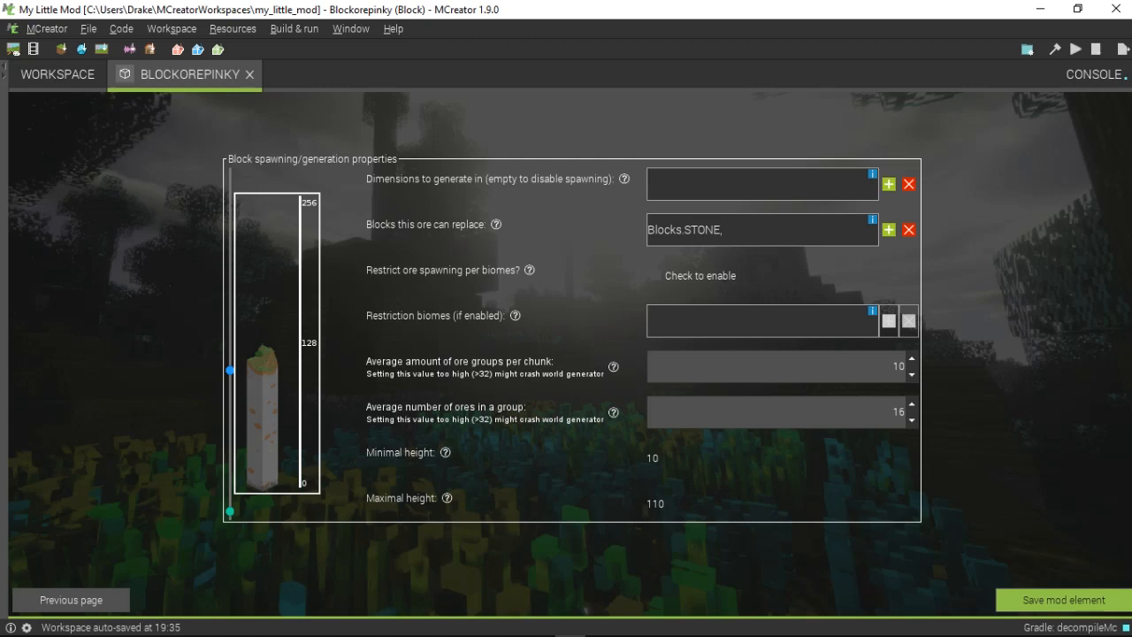
# Add the Surface dimension to the dimensions in which the ore block generates.
pyautogui.click(888, 184)
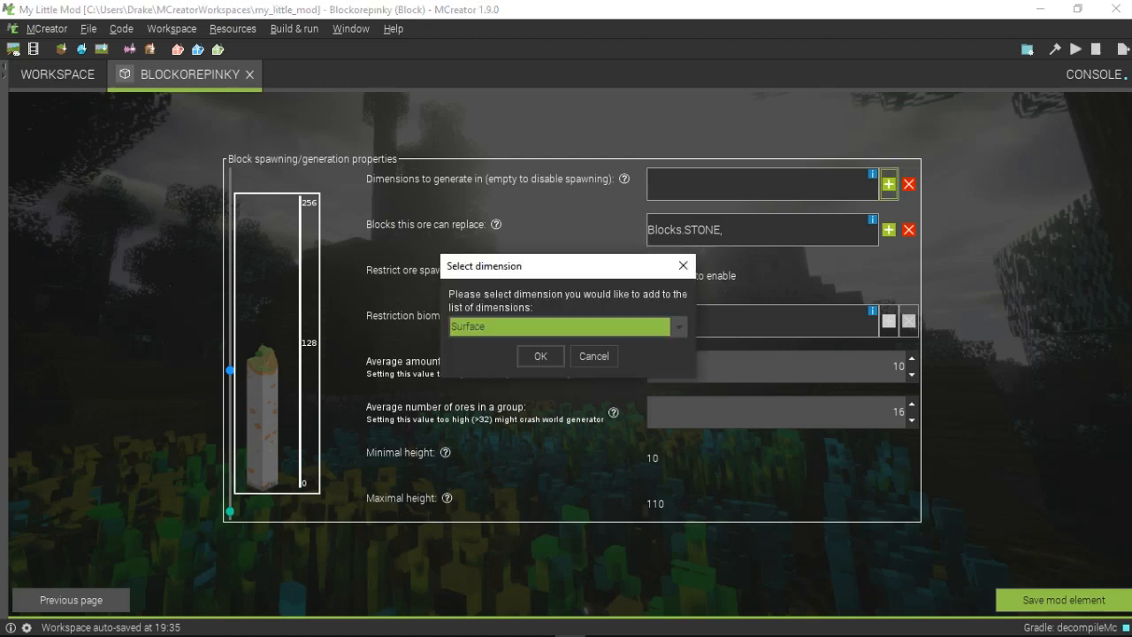
pyautogui.click(678, 327)
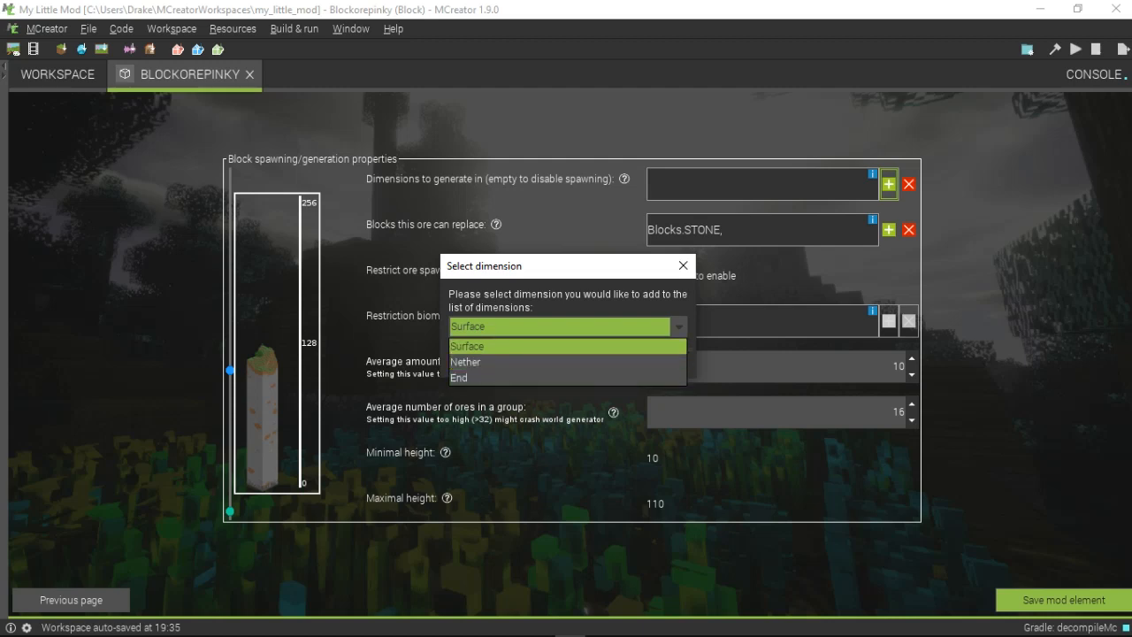
pyautogui.click(567, 347)
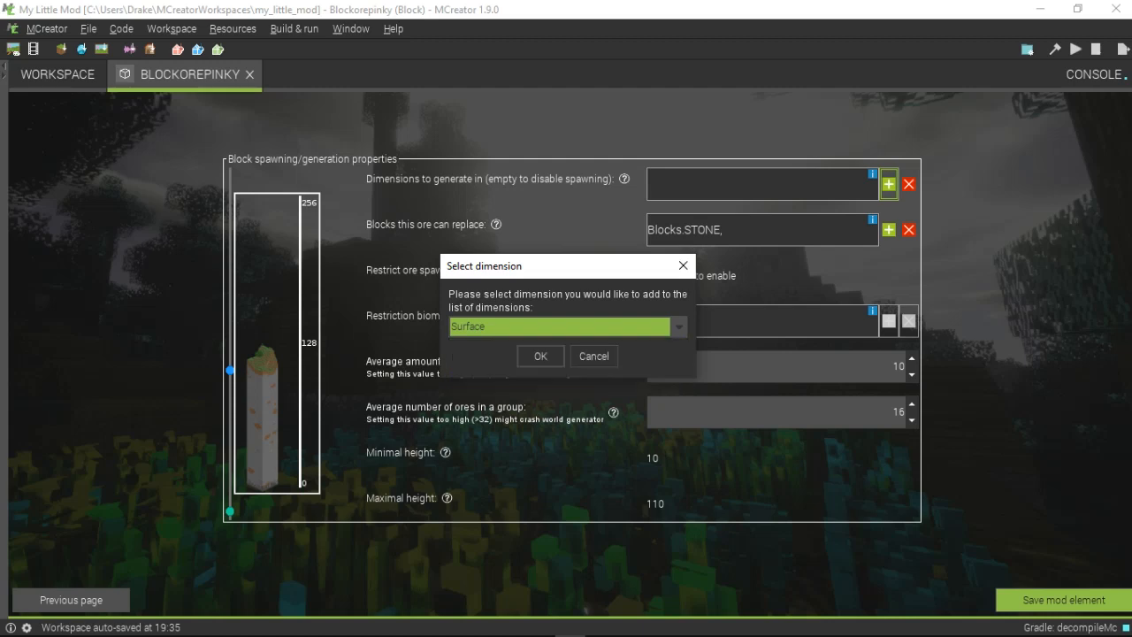
pyautogui.press('Return')
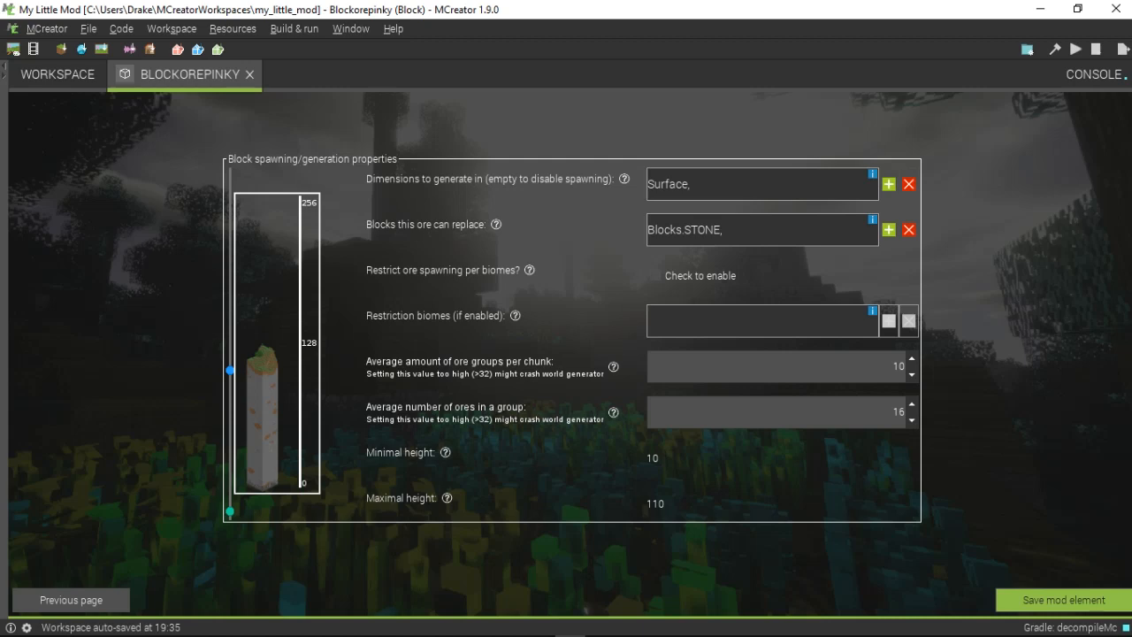
# Adjust the ore's generation height range to a minimal height of 8 and a maximal height of 20.
pyautogui.moveTo(230, 370); pyautogui.dragTo(230, 366)
pyautogui.moveTo(230, 512); pyautogui.dragTo(230, 462)
pyautogui.moveTo(230, 366); pyautogui.dragTo(230, 399)
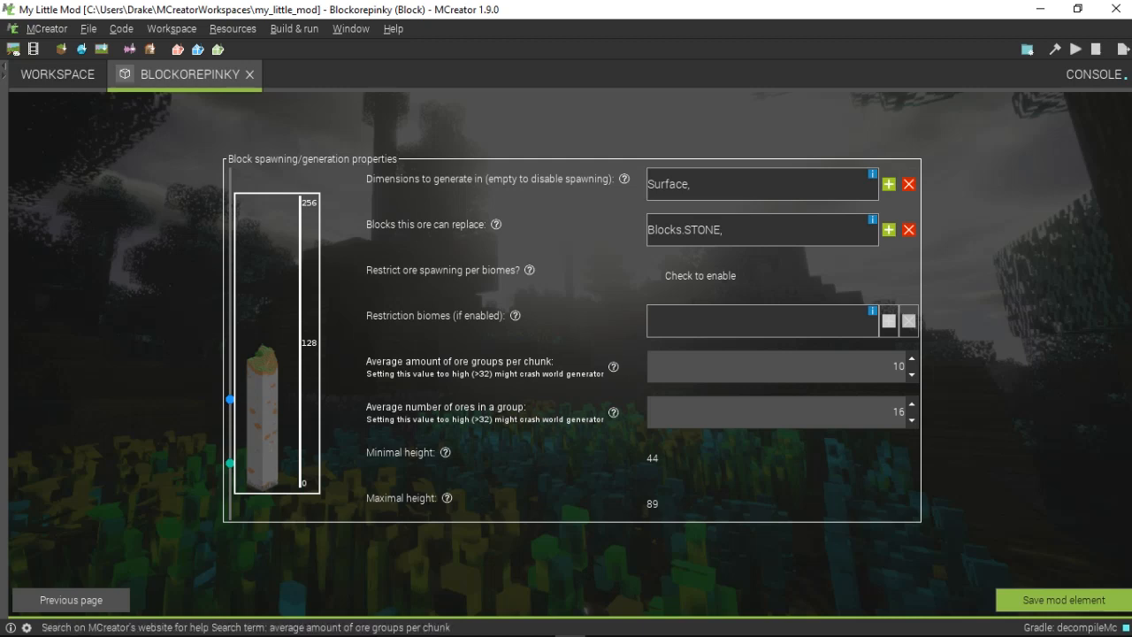
pyautogui.moveTo(230, 399)
pyautogui.mouseDown()
pyautogui.moveTo(230, 366)
pyautogui.moveTo(230, 411)
pyautogui.mouseUp()
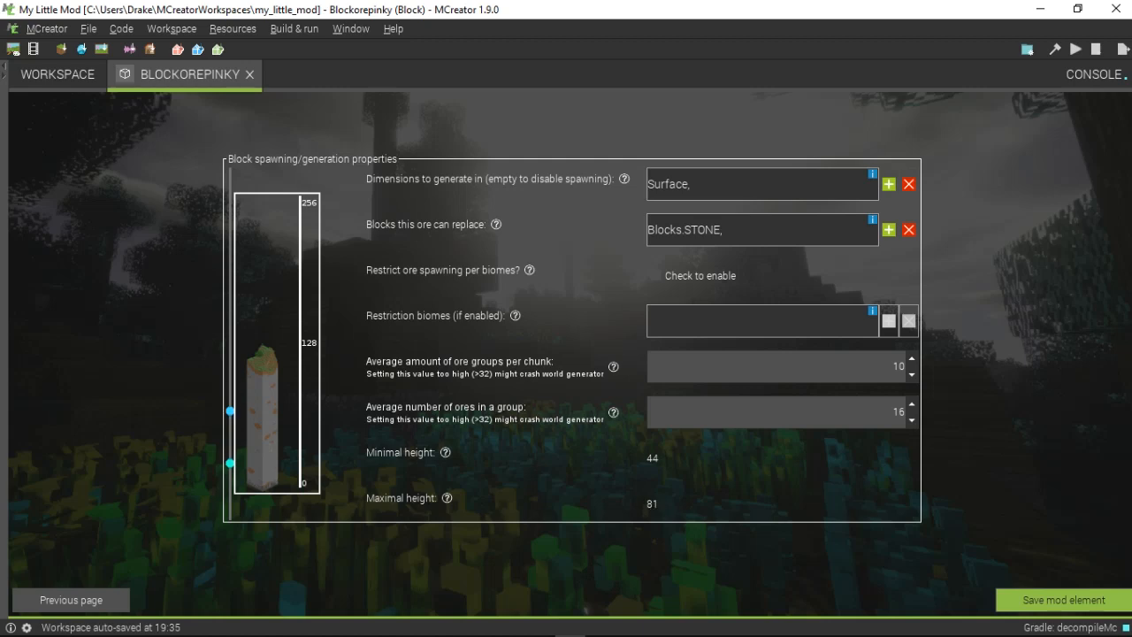
pyautogui.moveTo(230, 462); pyautogui.dragTo(230, 519)
pyautogui.moveTo(230, 412); pyautogui.dragTo(230, 497)
# Set the average number of ores in a group to 4 and the average amount of ore groups per chunk to 4.
pyautogui.doubleClick(899, 413)
pyautogui.write('8')
pyautogui.press('BackSpace')
pyautogui.write('4')
pyautogui.click(893, 367)
pyautogui.moveTo(893, 367); pyautogui.dragTo(906, 367)
pyautogui.write('3')
pyautogui.doubleClick(898, 413)
pyautogui.click(896, 412)
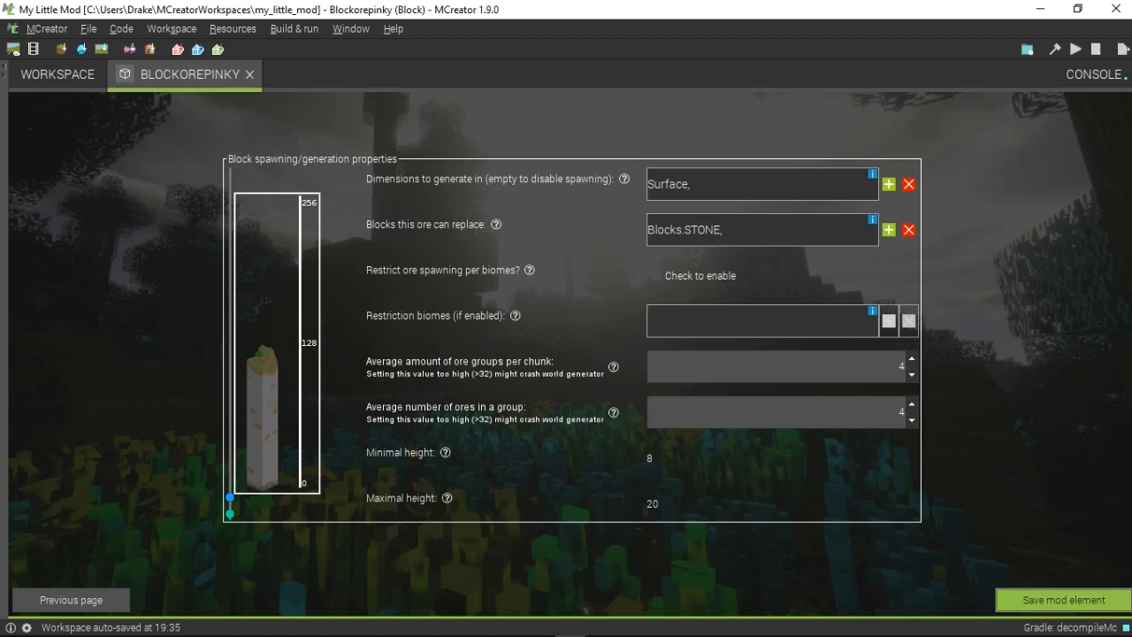
# Save the ore block element, view the workspace's texture files and return to the mod elements.
pyautogui.click(1064, 599)
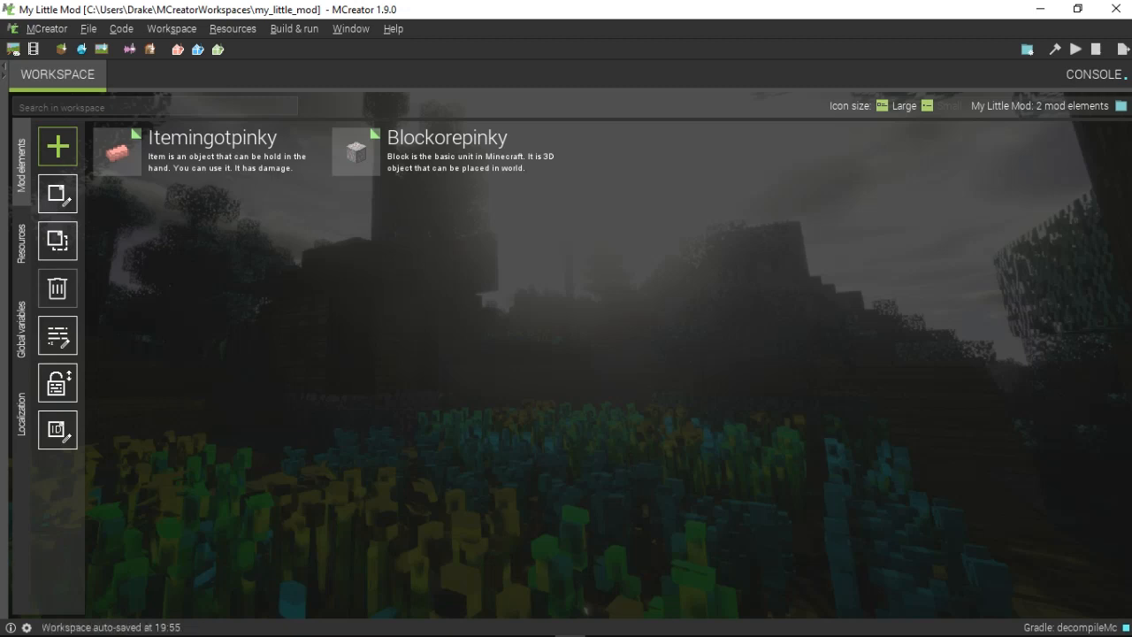
pyautogui.click(22, 244)
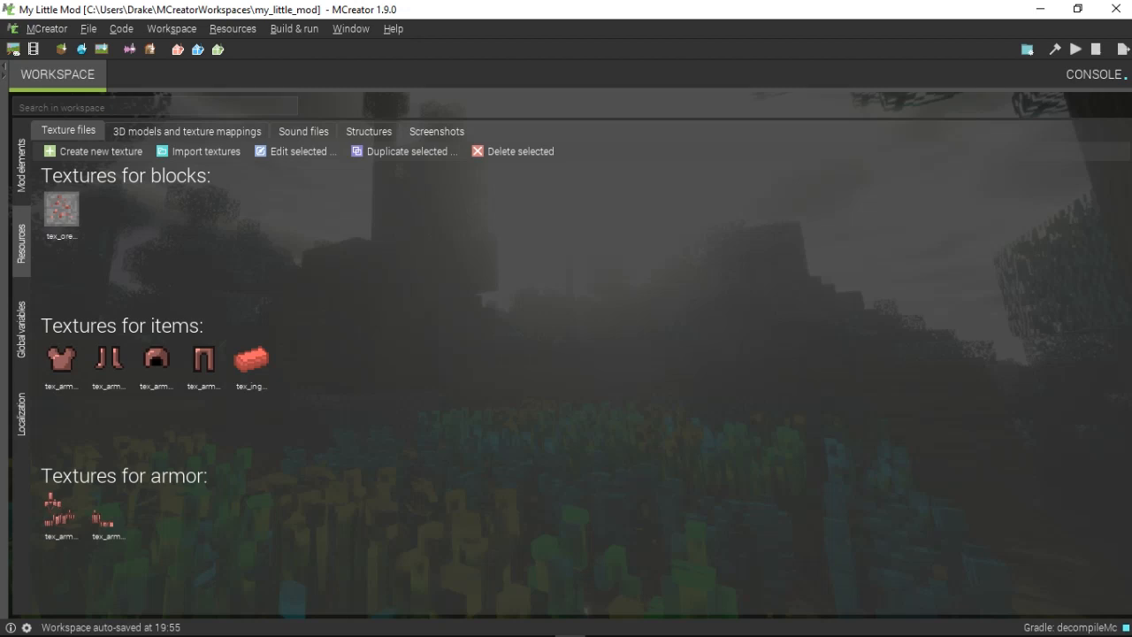
pyautogui.click(21, 165)
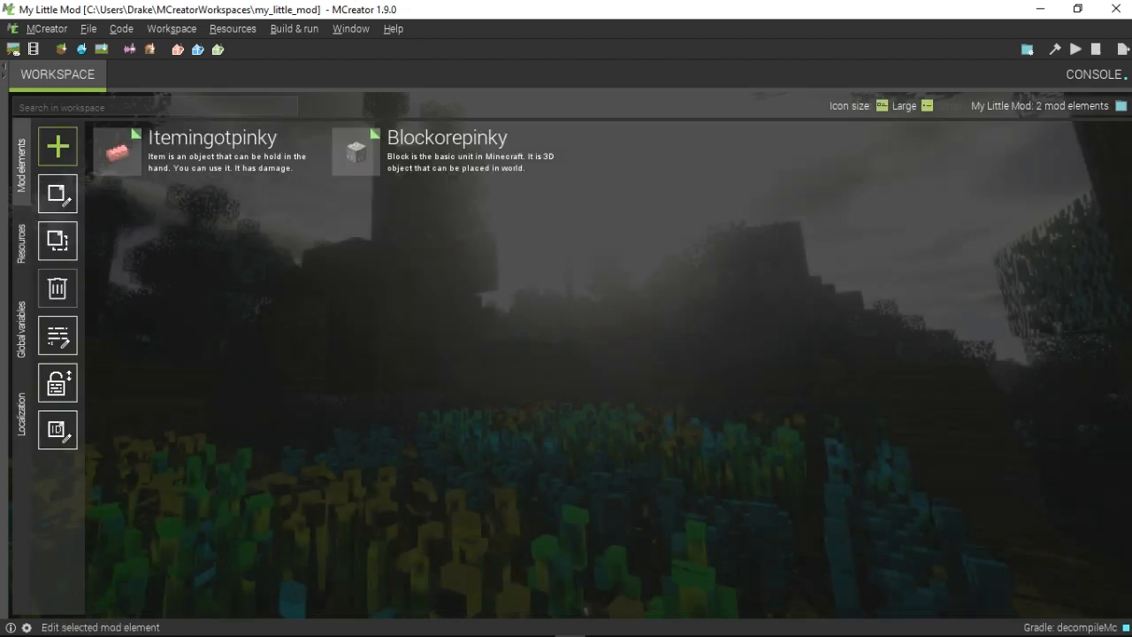
# Create a new Recipe mod element named Recipe_smelt_pinky.
pyautogui.click(57, 146)
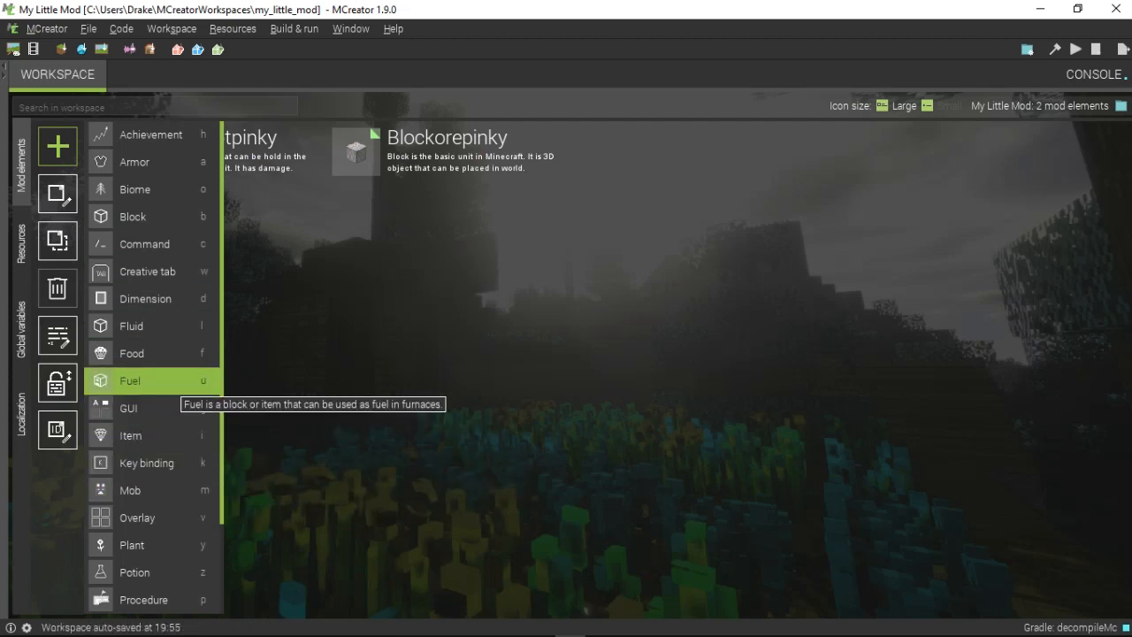
pyautogui.scroll(-3, 177, 380)
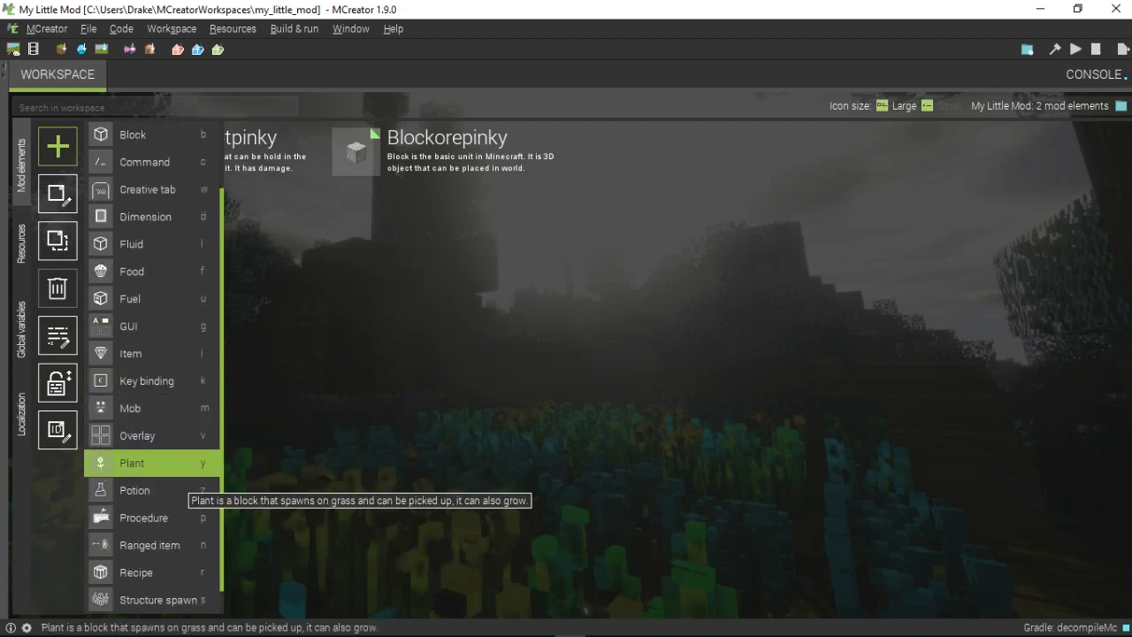
pyautogui.scroll(-1, 199, 478)
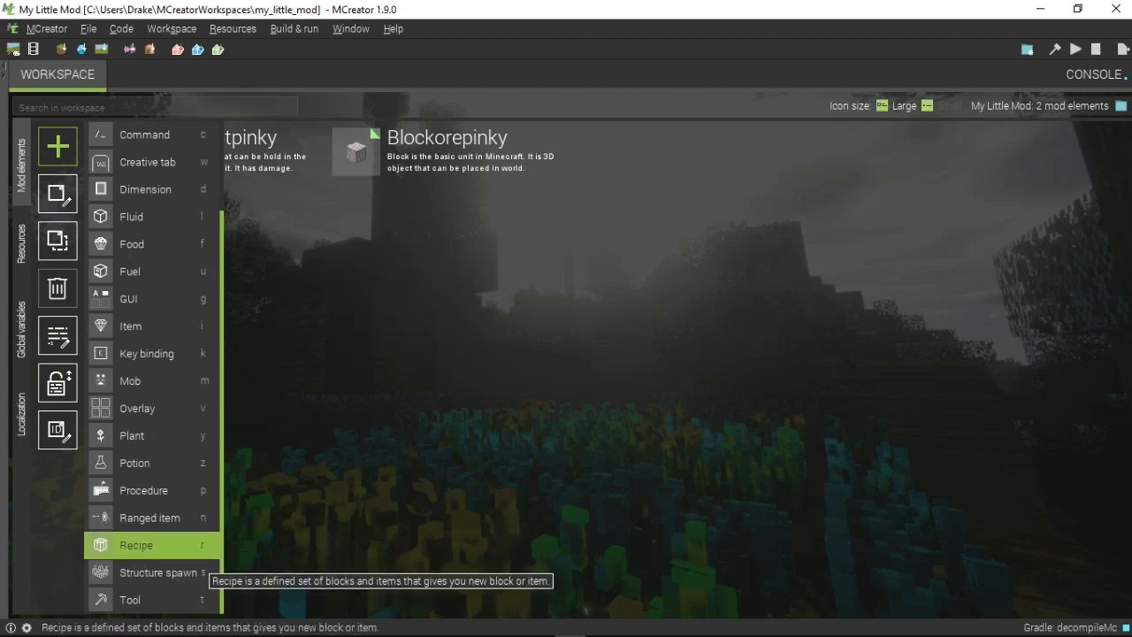
pyautogui.click(203, 550)
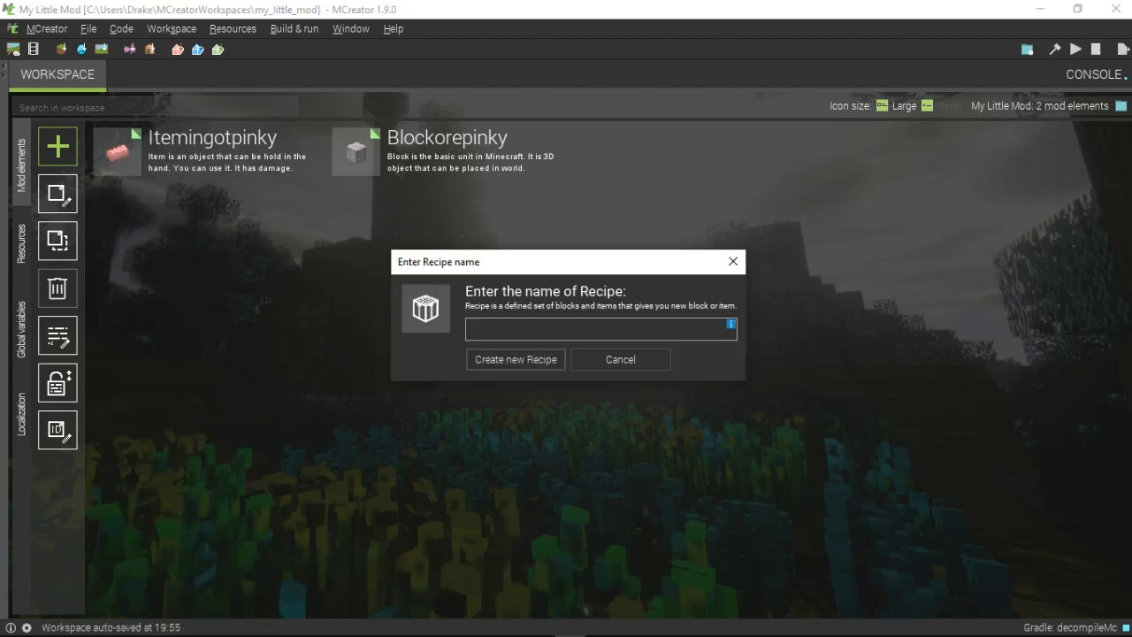
pyautogui.write('Recipe_smelt')
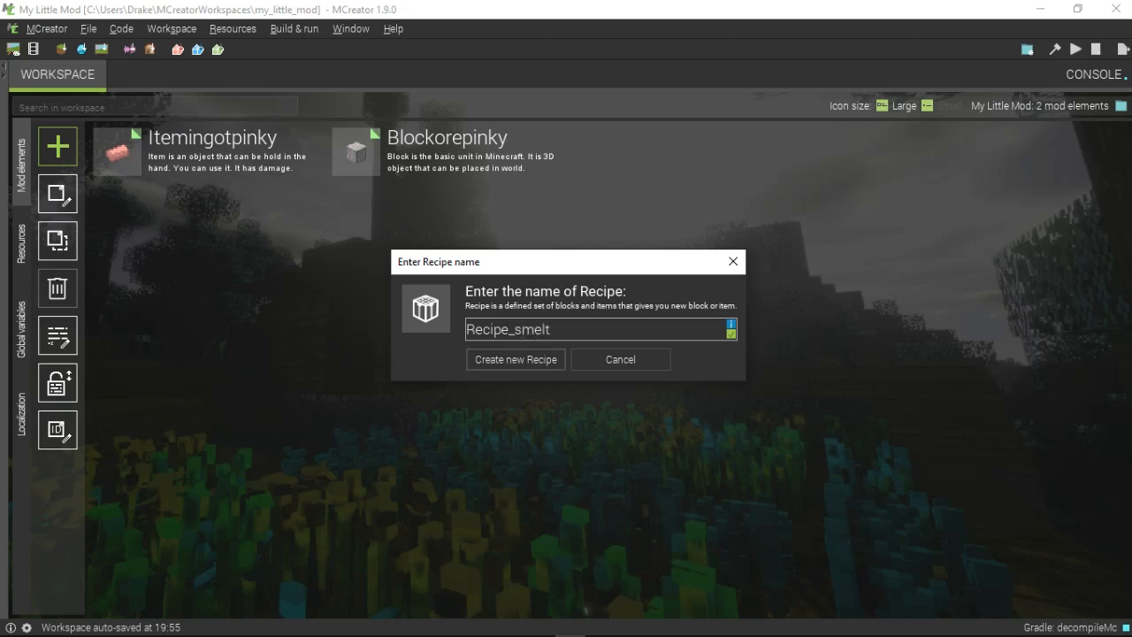
pyautogui.write('_pinky')
pyautogui.moveTo(556, 329); pyautogui.dragTo(590, 329)
pyautogui.click(590, 330)
pyautogui.press('Return')
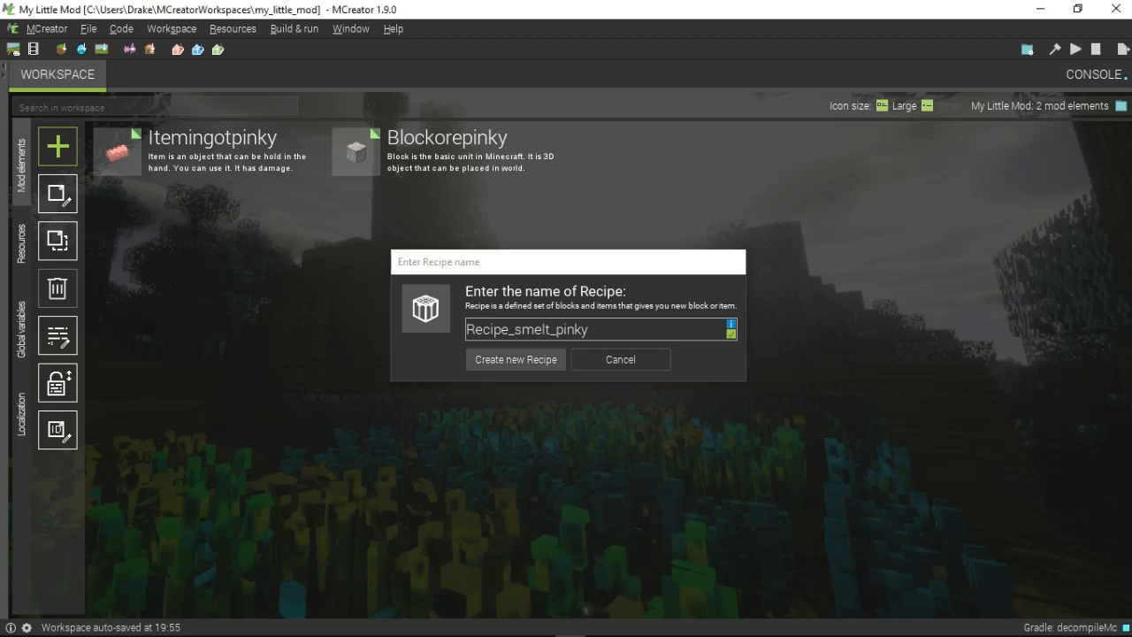
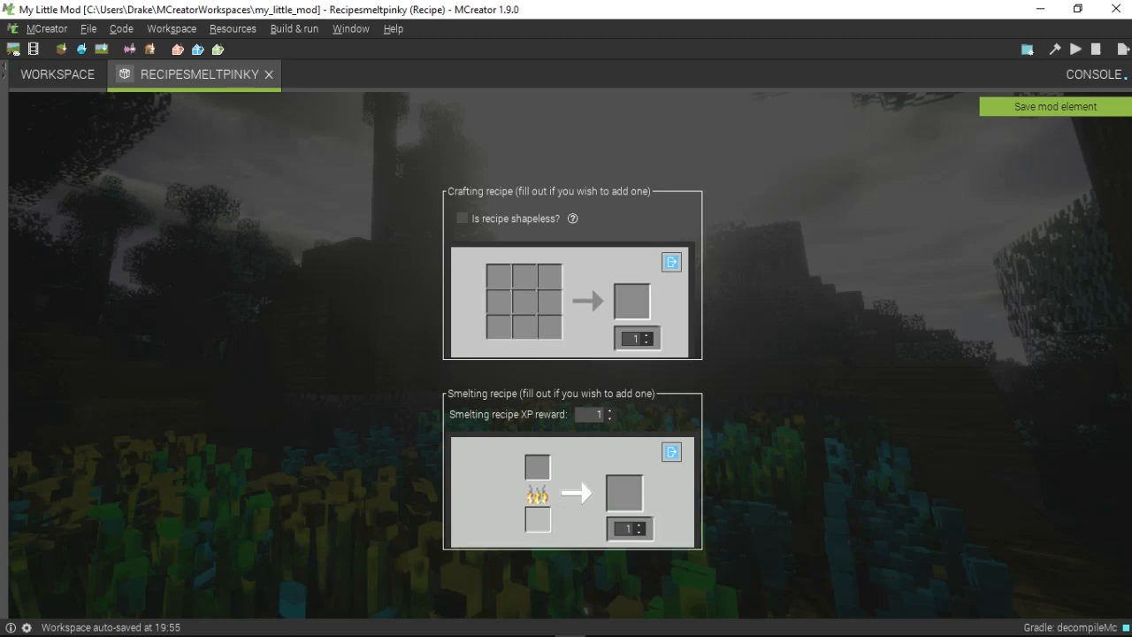
# Set the smelting recipe's XP reward to 20.
pyautogui.write('3')
pyautogui.press('BackSpace')
pyautogui.write('11')
pyautogui.moveTo(590, 415); pyautogui.dragTo(604, 414)
pyautogui.write('20')
pyautogui.doubleClick(629, 529)
# Filter the block and item list to custom elements and choose Blockorepinky as the smelting input.
pyautogui.click(538, 467)
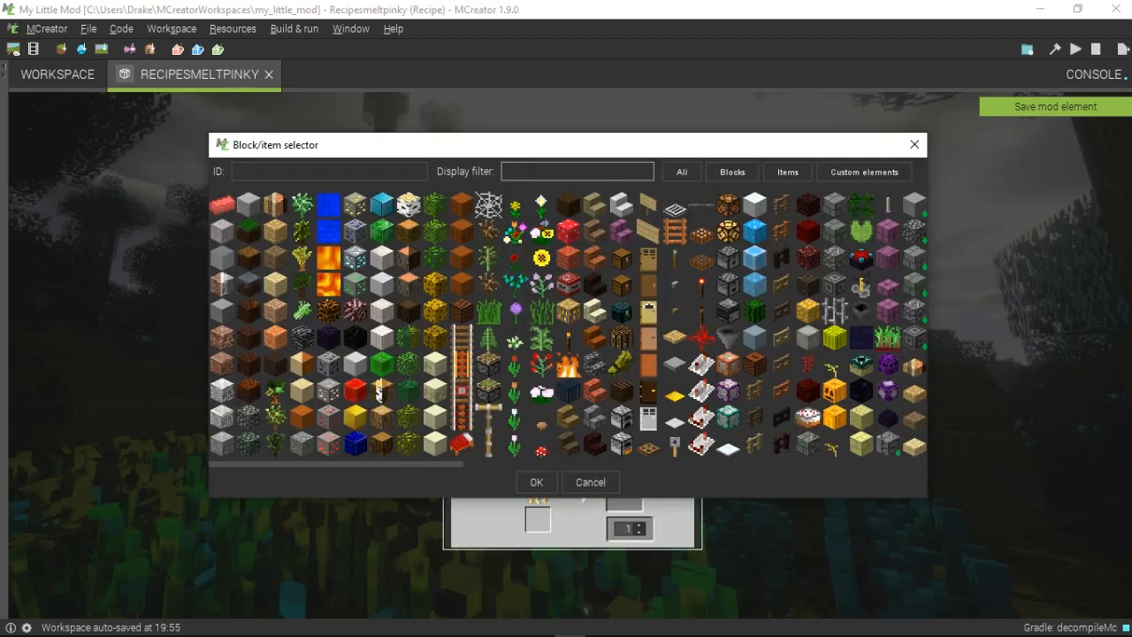
pyautogui.scroll(-1, 568, 324)
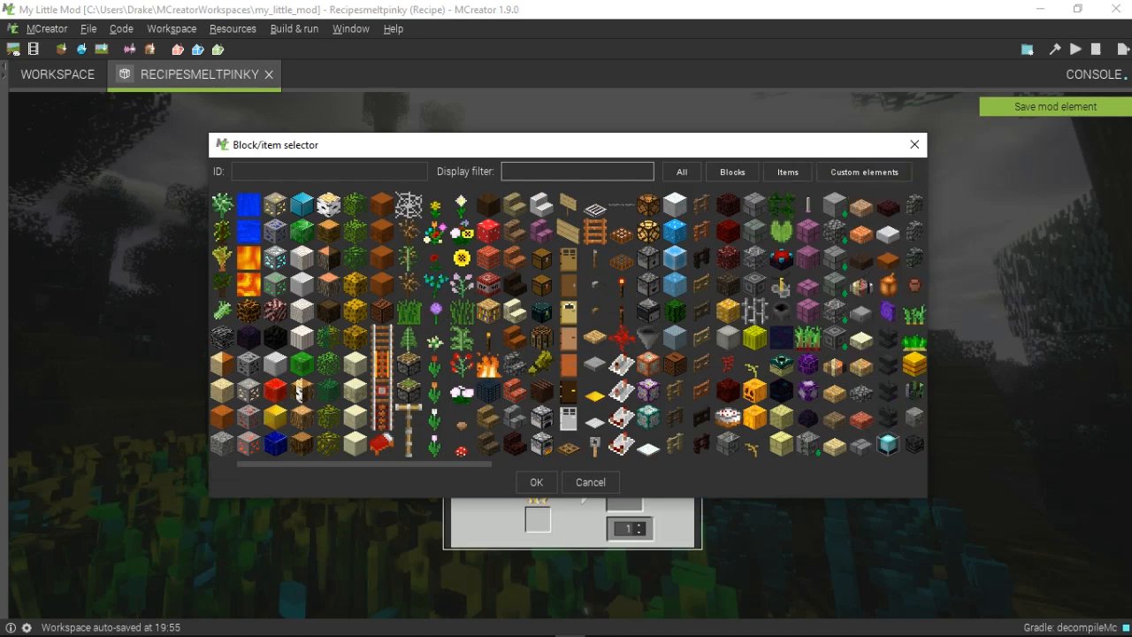
pyautogui.scroll(1, 486, 184)
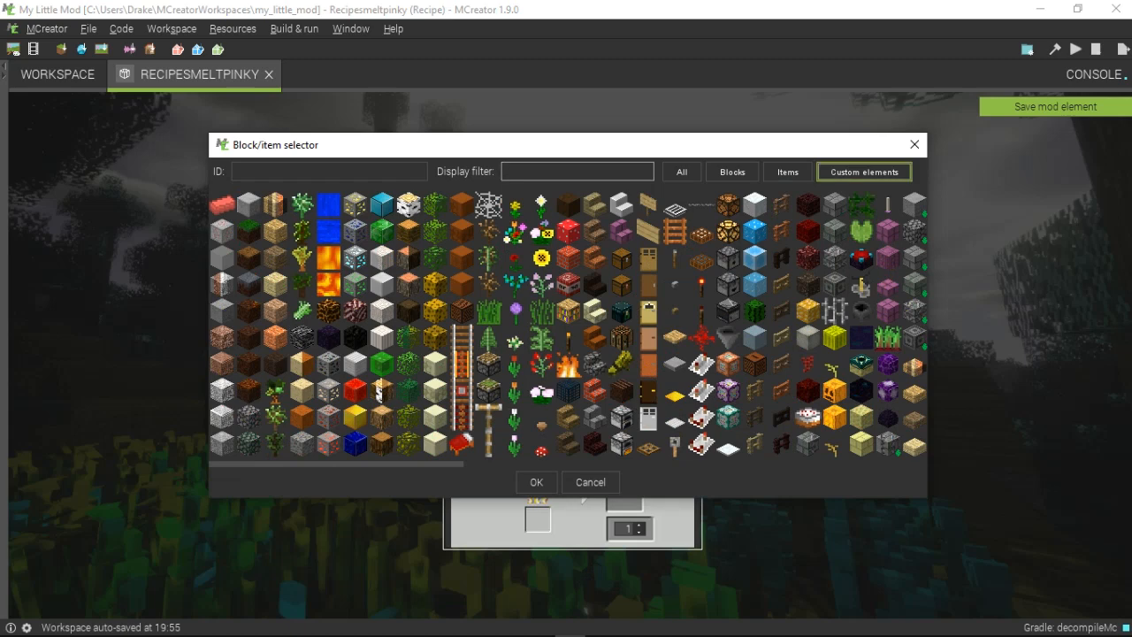
pyautogui.write('mcreator')
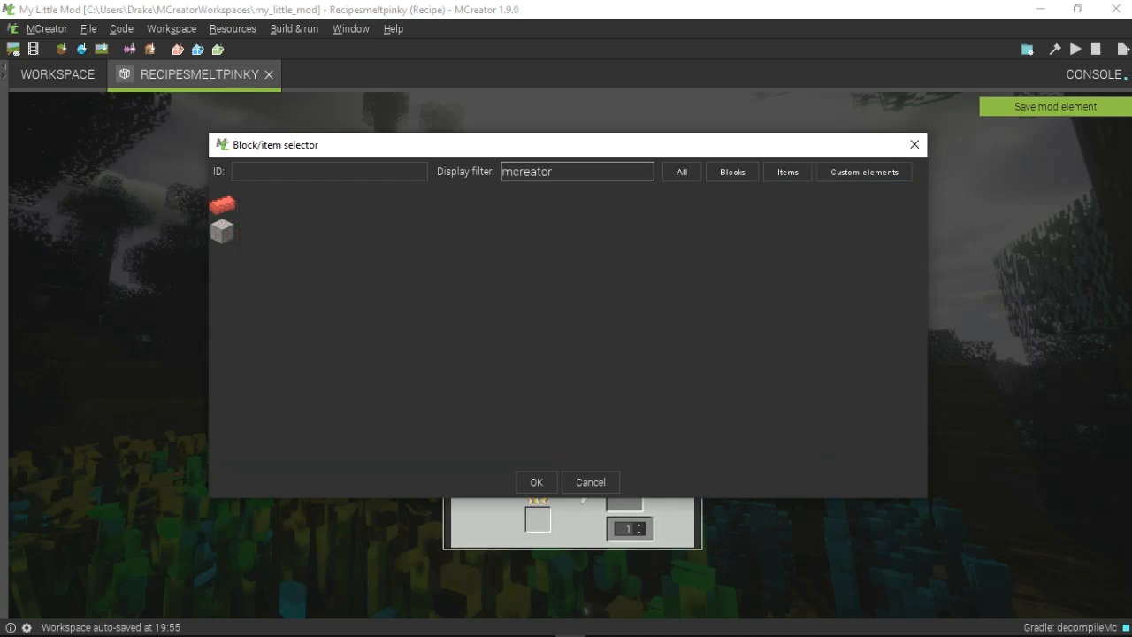
pyautogui.click(222, 204)
pyautogui.click(536, 482)
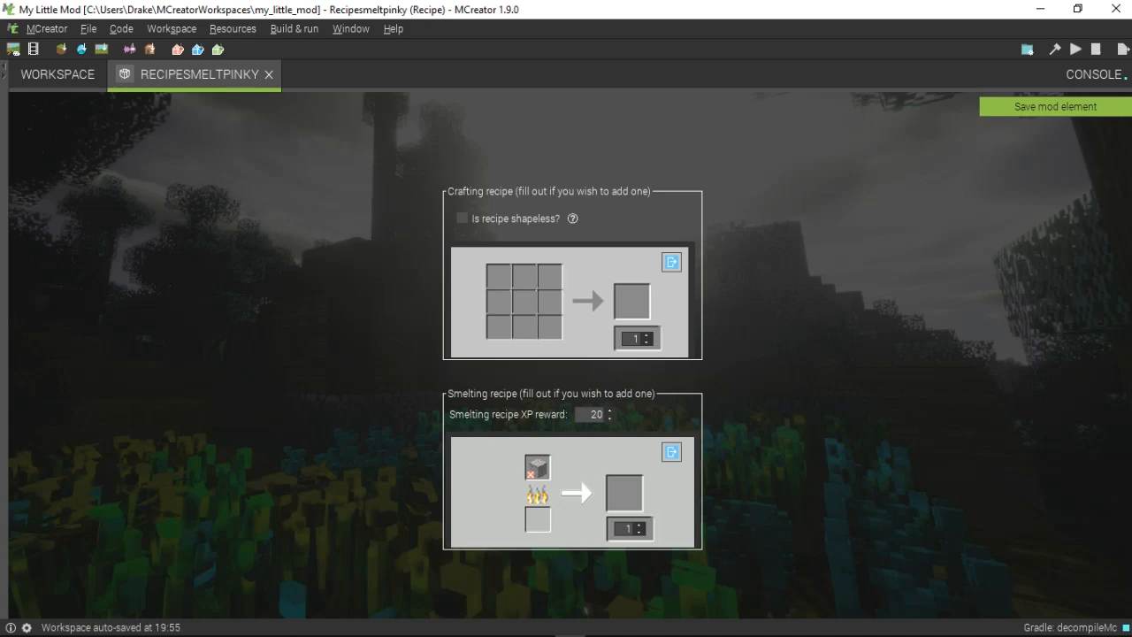
pyautogui.click(625, 493)
pyautogui.scroll(-2, 568, 325)
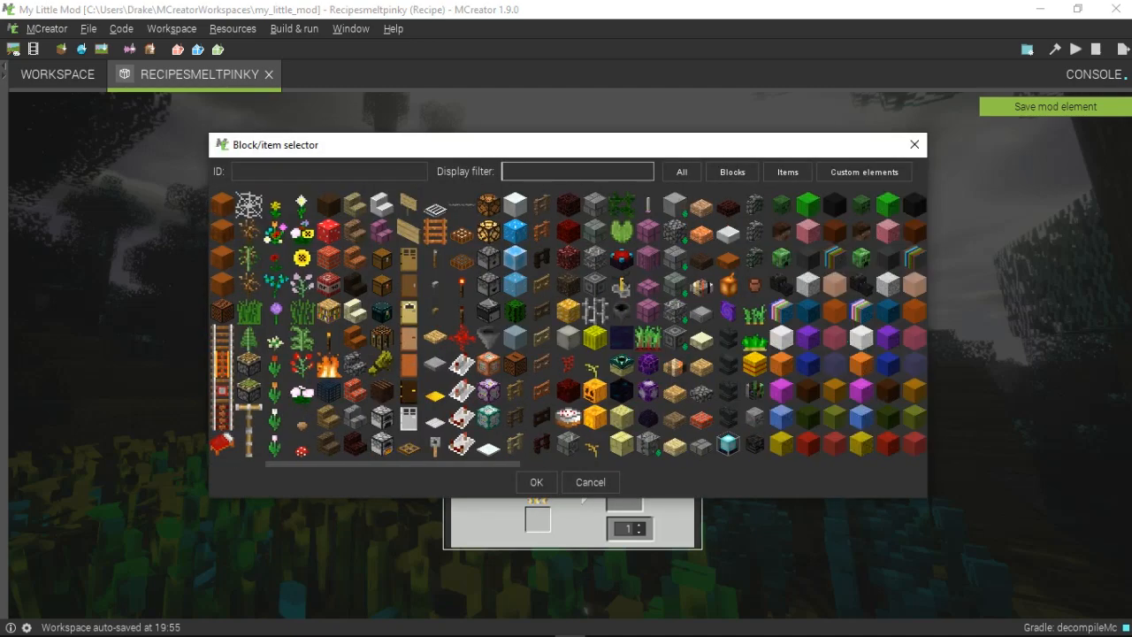
pyautogui.scroll(-8, 568, 325)
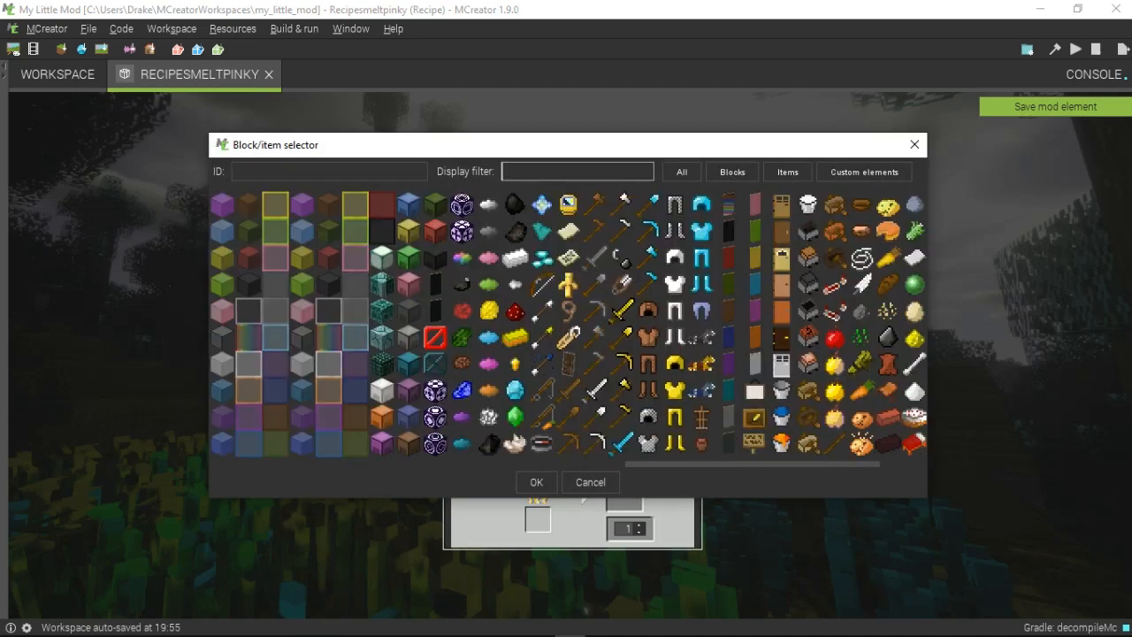
pyautogui.scroll(10, 884, 429)
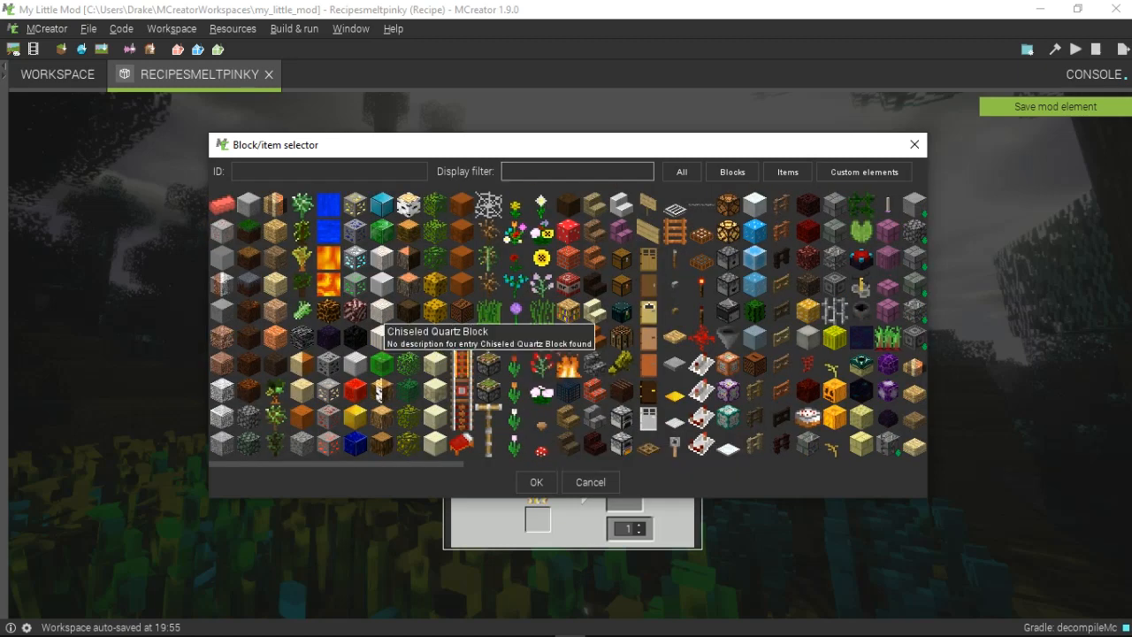
pyautogui.click(591, 482)
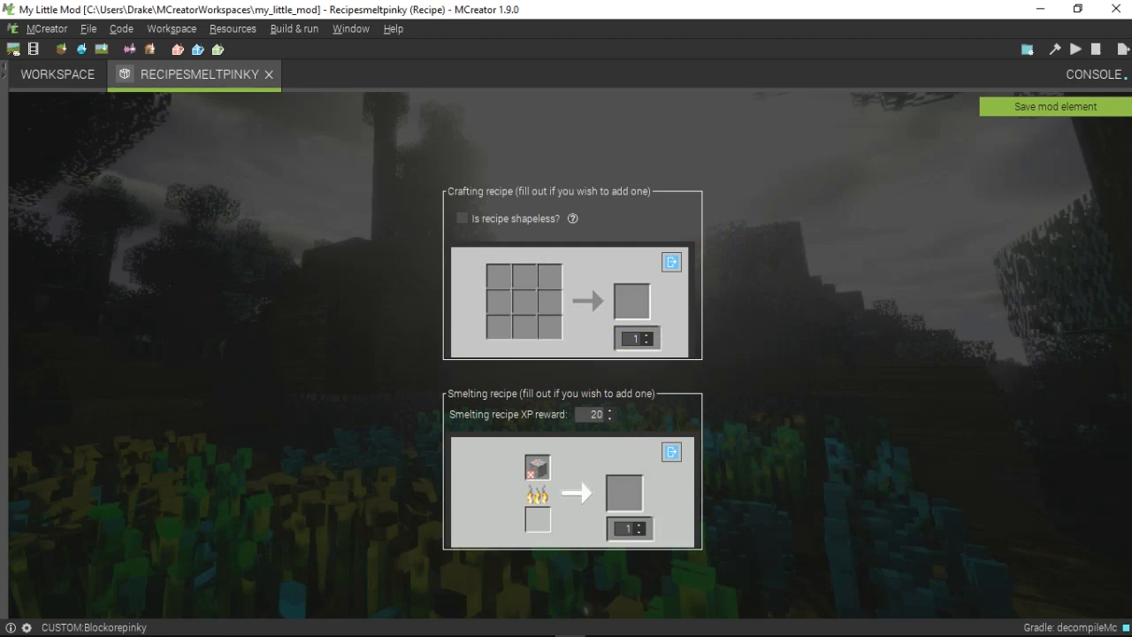
# Choose the custom Itemingotpinky item as the smelting recipe's result.
pyautogui.click(617, 488)
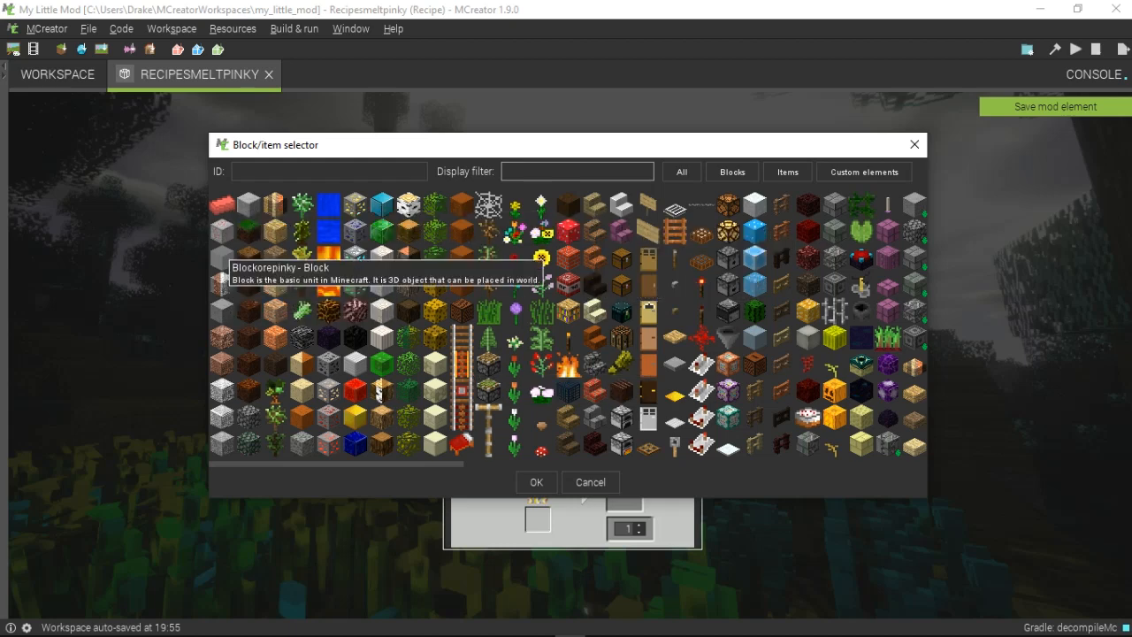
pyautogui.click(227, 212)
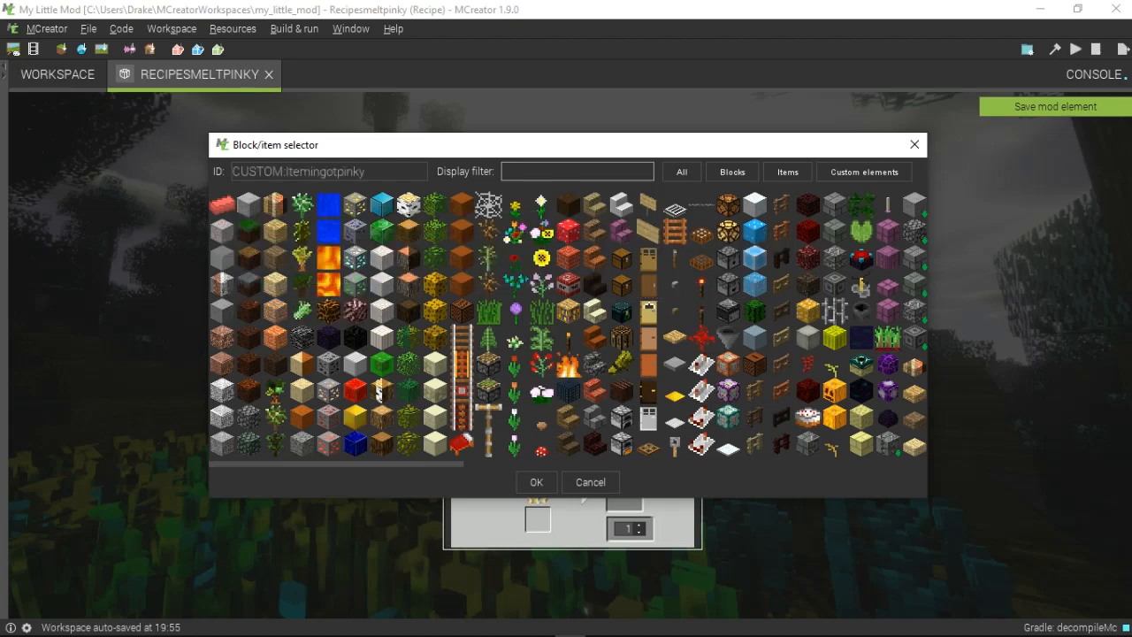
pyautogui.click(536, 482)
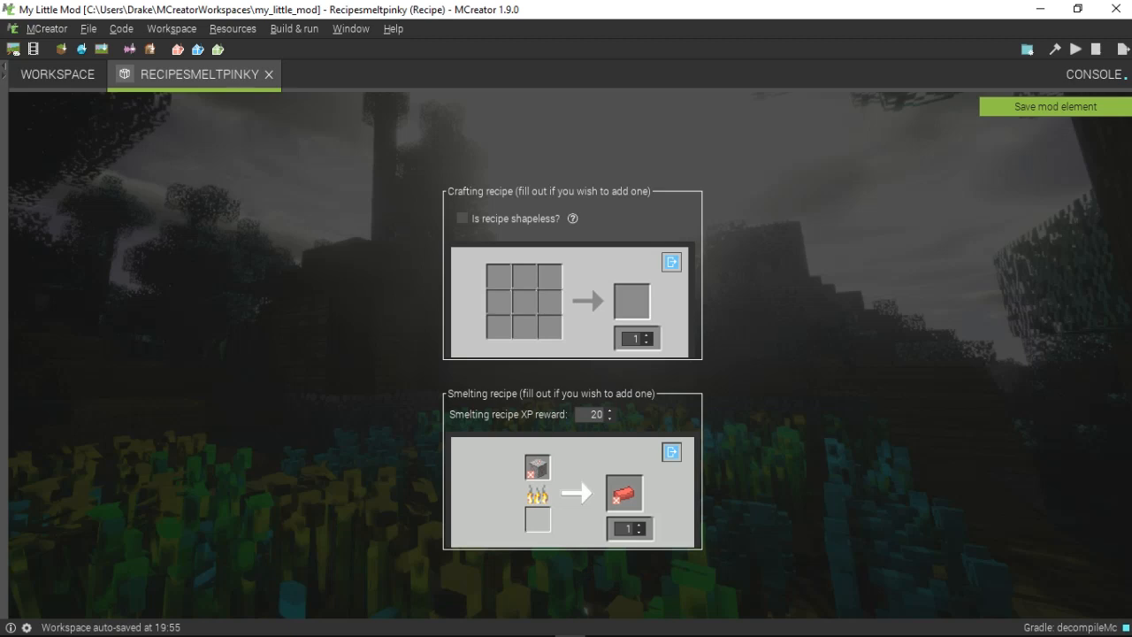
pyautogui.moveTo(571, 634)
pyautogui.click(672, 452)
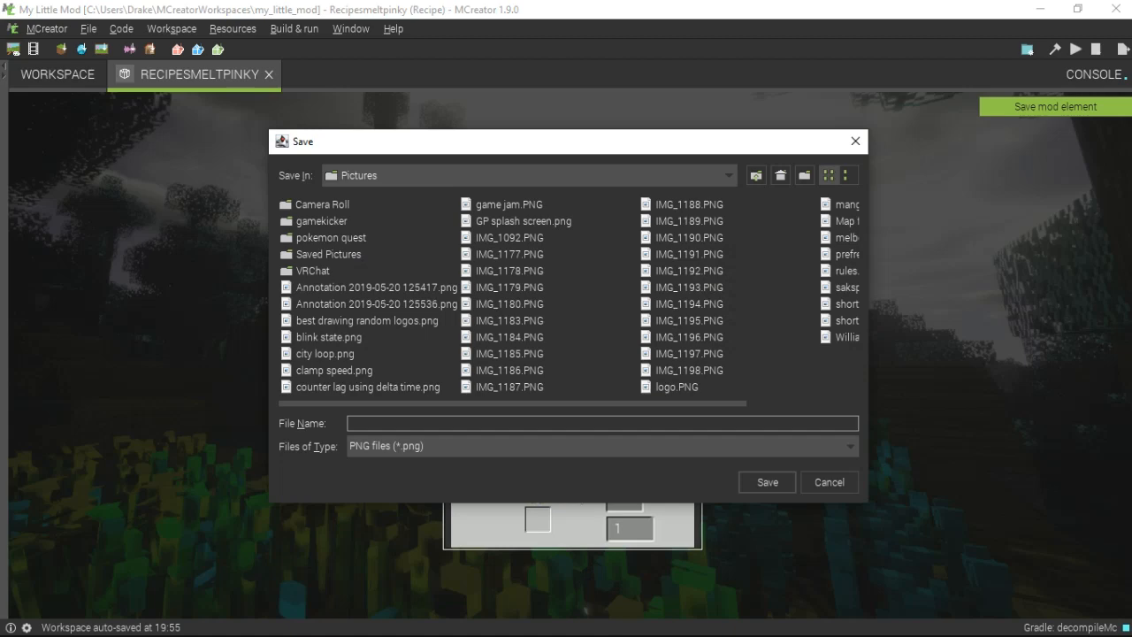
pyautogui.moveTo(569, 142); pyautogui.dragTo(469, 164)
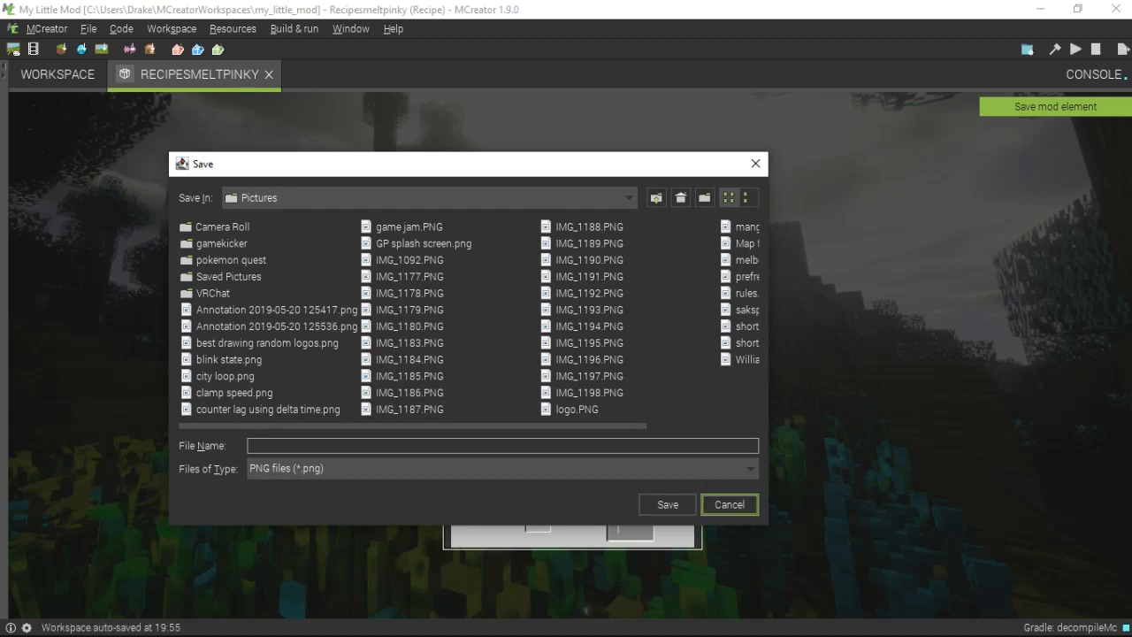
pyautogui.click(729, 504)
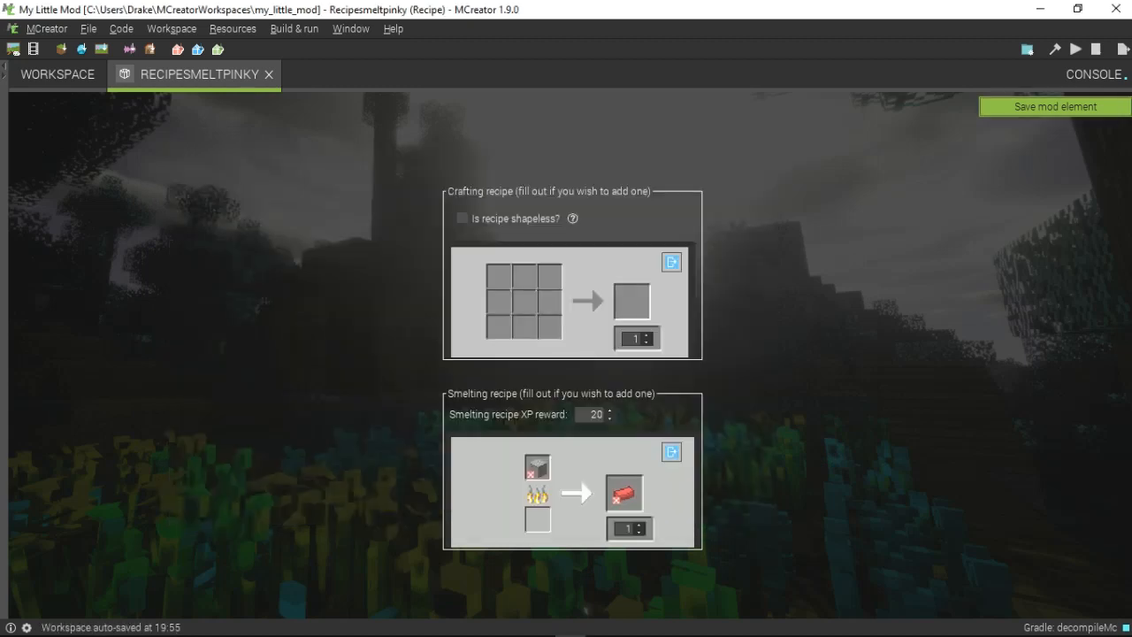
# Save the smelting recipe element, look over the workspace's texture files and return to the mod elements.
pyautogui.click(1055, 107)
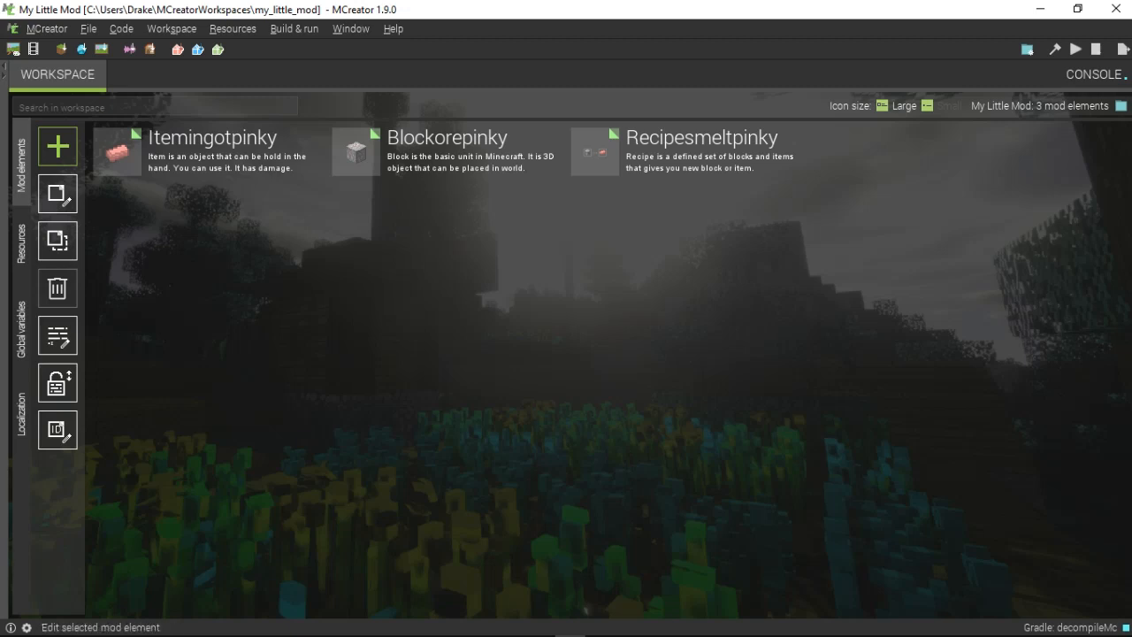
pyautogui.click(22, 243)
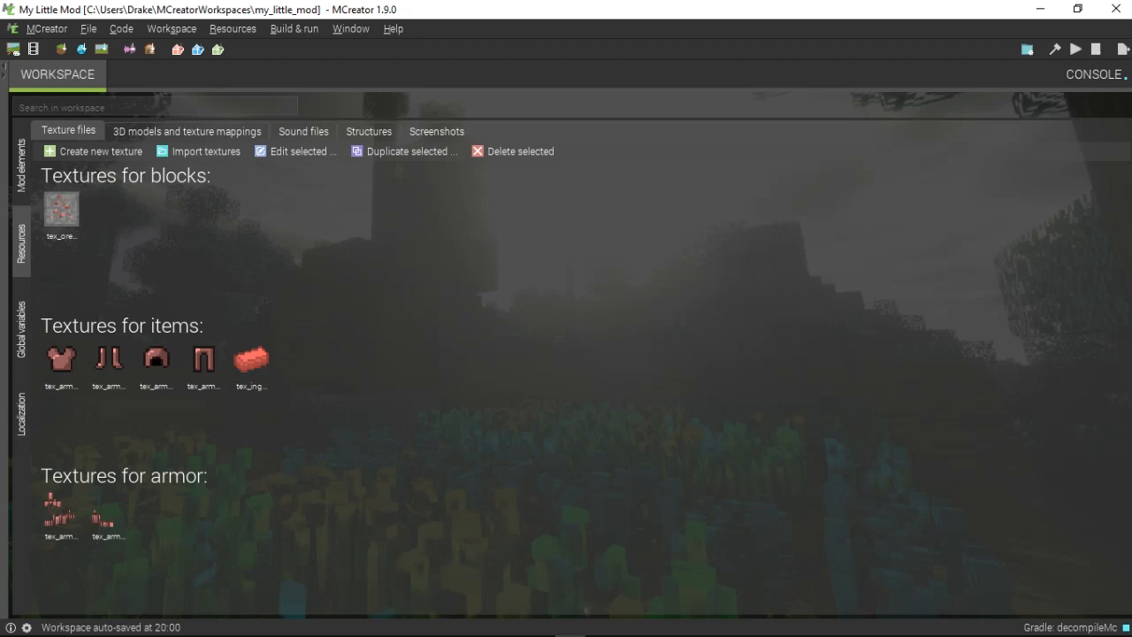
pyautogui.click(22, 167)
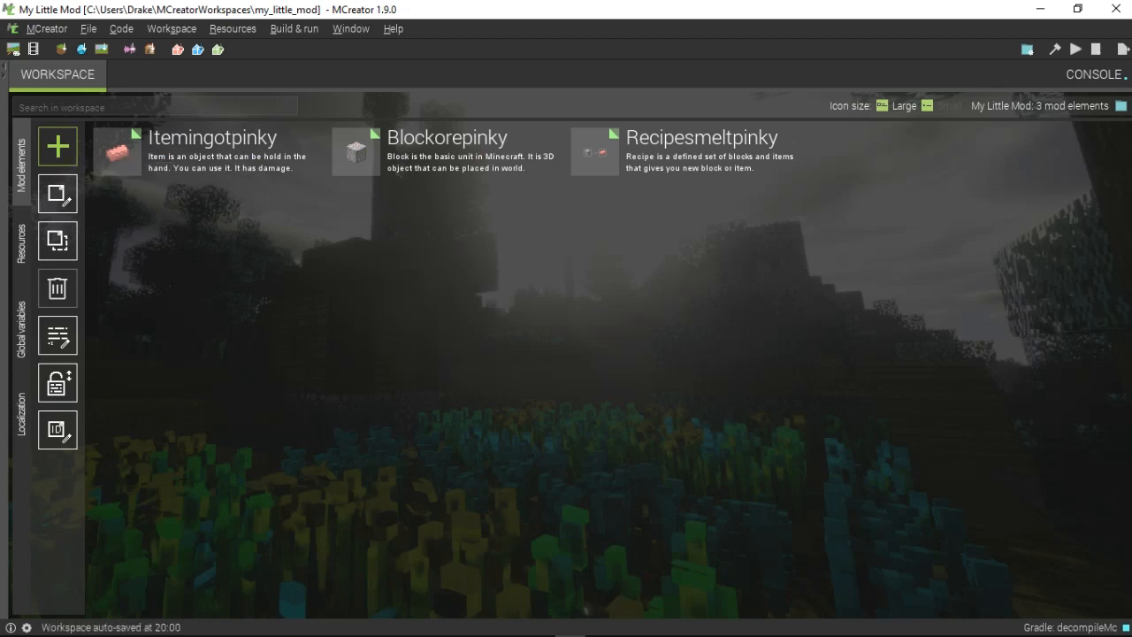
pyautogui.click(688, 152)
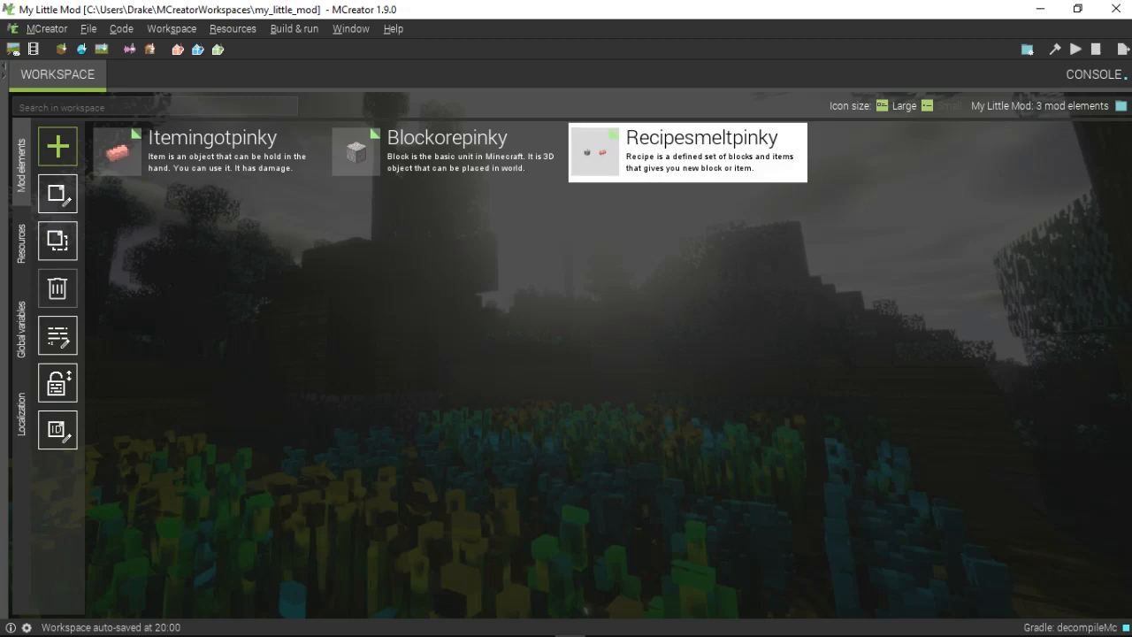
pyautogui.moveTo(142, 212); pyautogui.dragTo(662, 501)
pyautogui.moveTo(1010, 249); pyautogui.dragTo(628, 470)
# Create a new armor mod element named Armour_pinky.
pyautogui.click(57, 146)
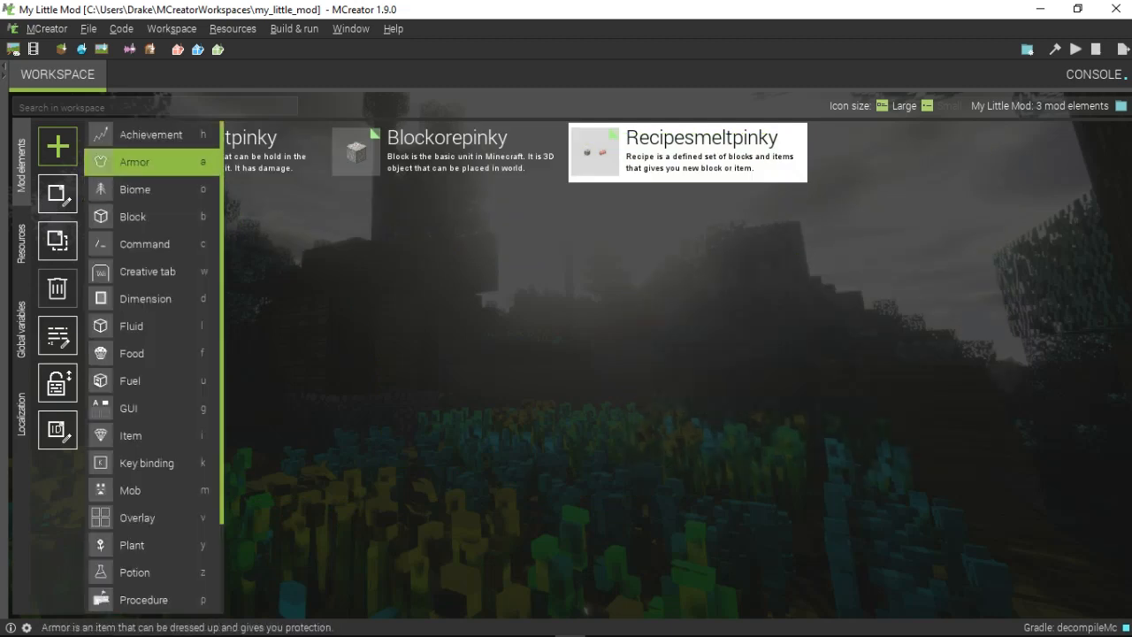
pyautogui.click(136, 162)
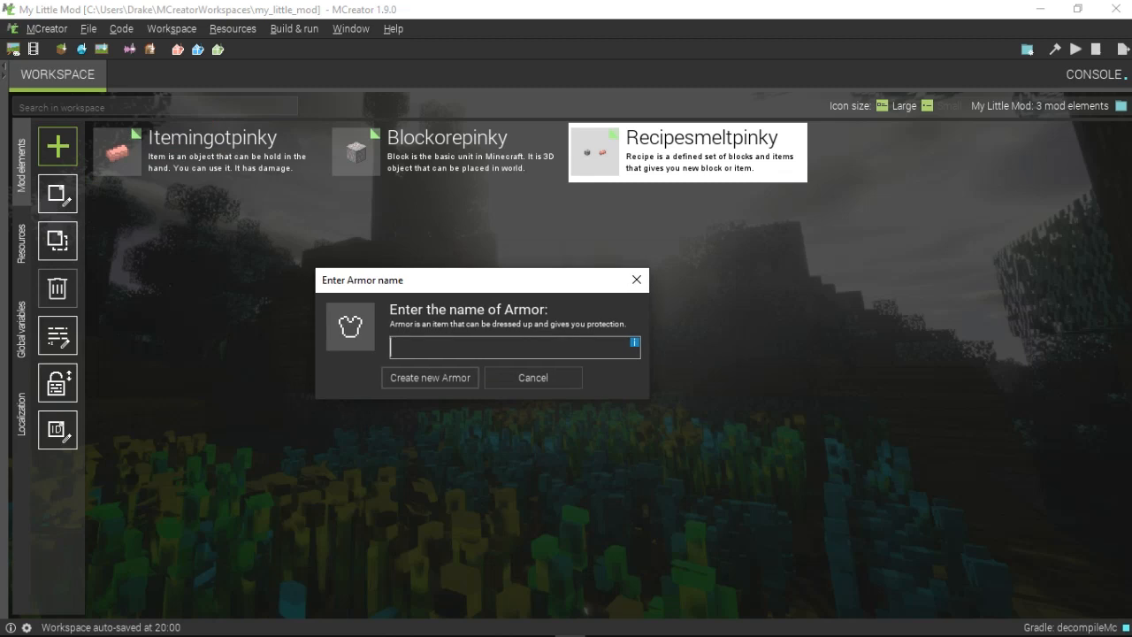
pyautogui.write('Armour_pinky')
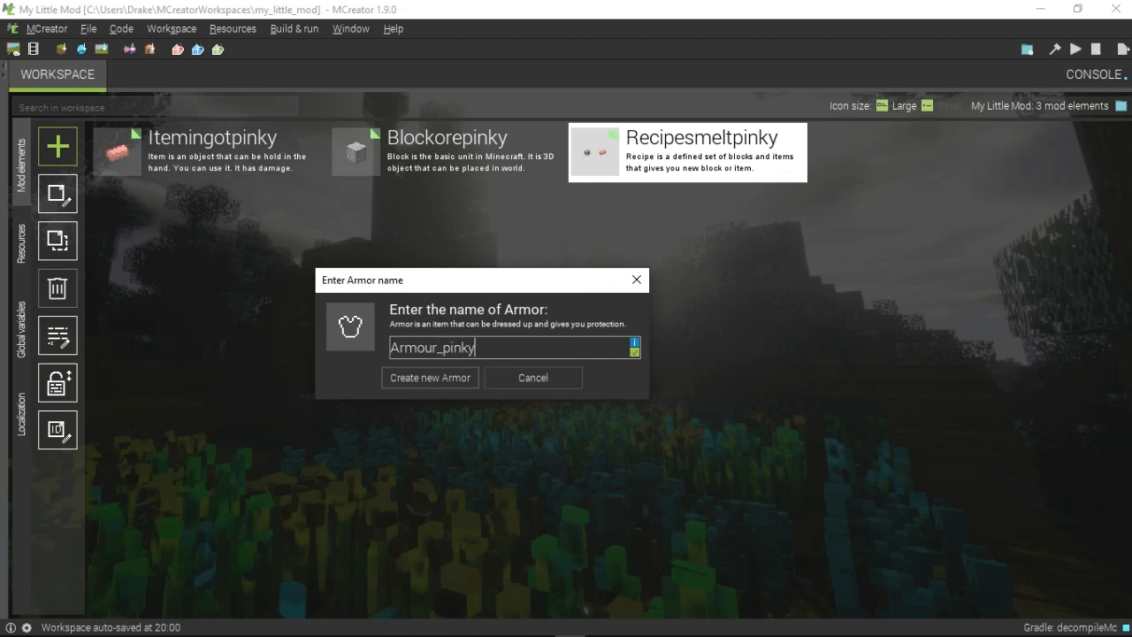
pyautogui.press('Return')
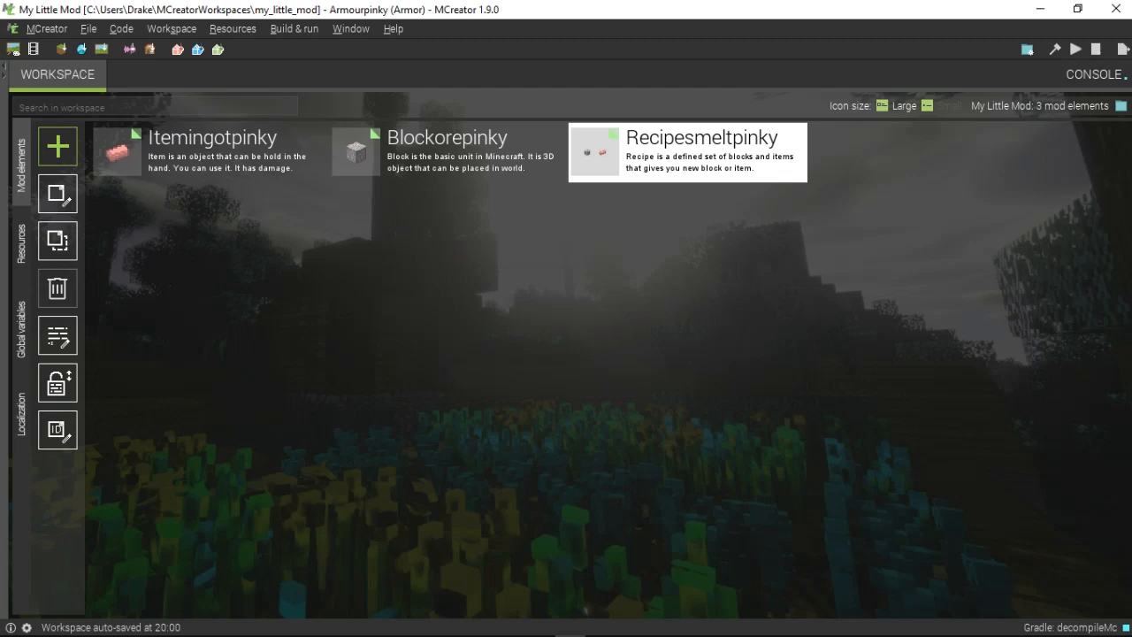
# Assign the pink helmet texture to the armor helmet and the pink chestplate texture to the armor body.
pyautogui.click(363, 182)
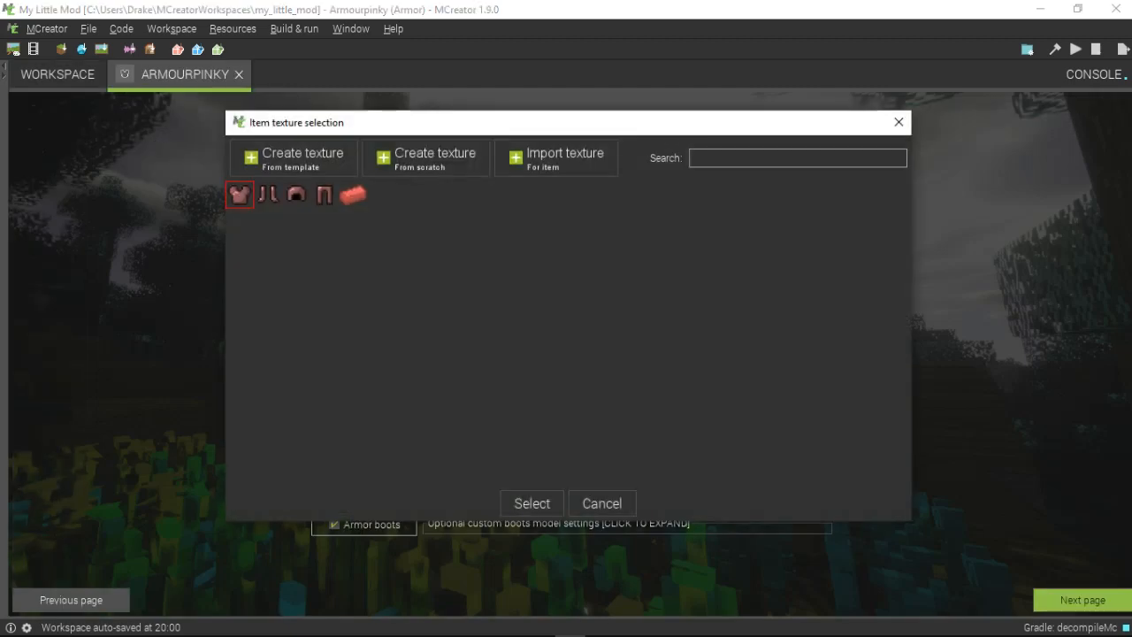
pyautogui.click(296, 195)
pyautogui.click(532, 502)
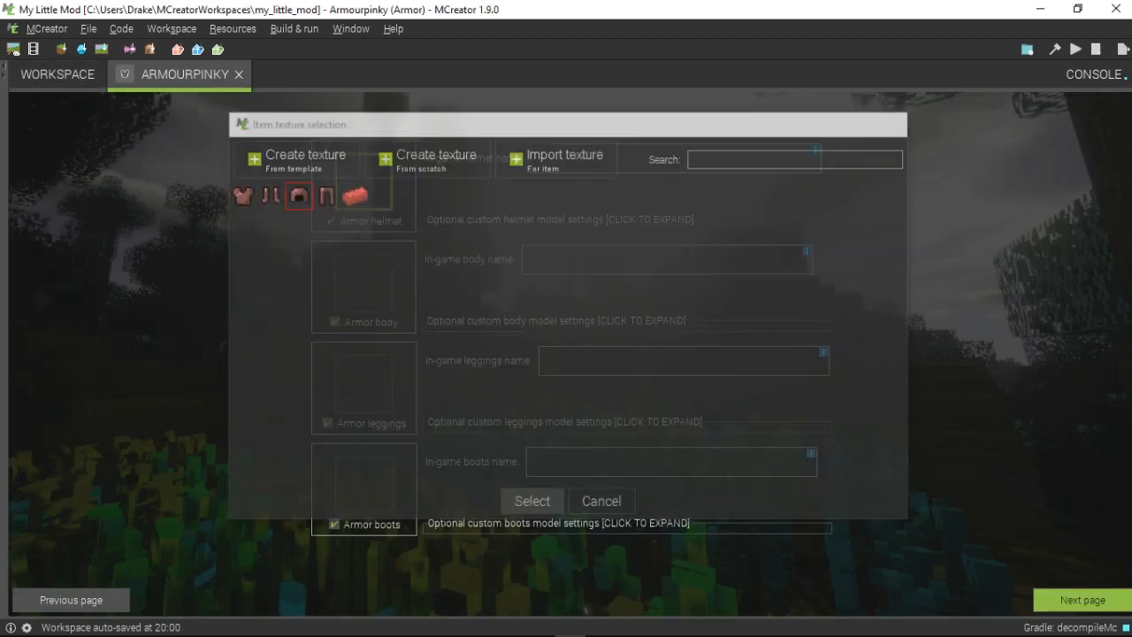
pyautogui.click(364, 284)
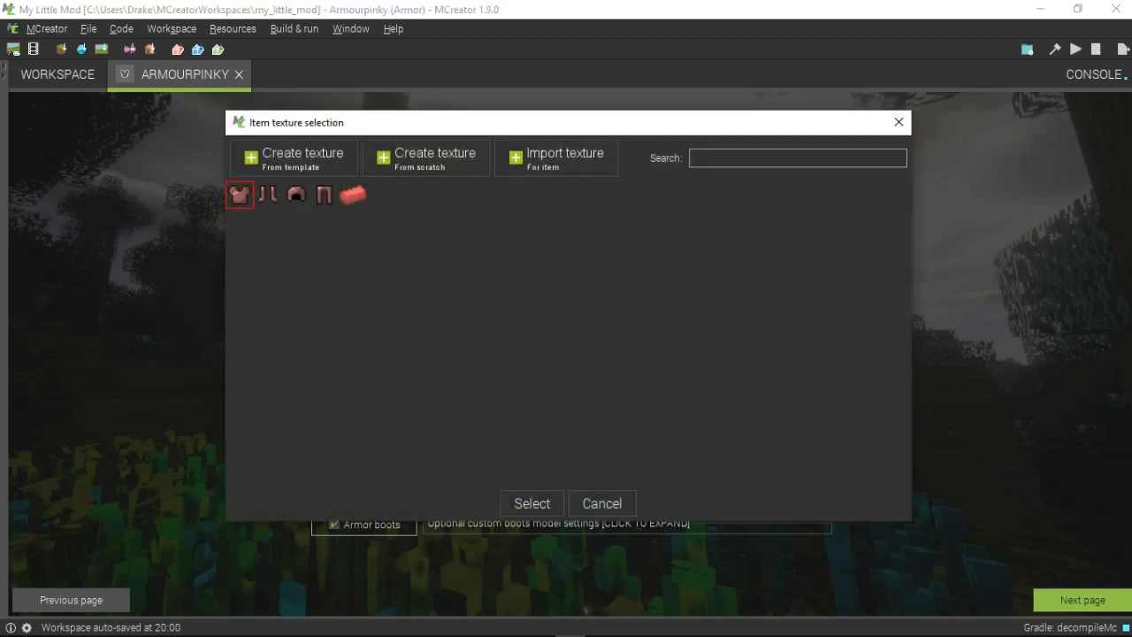
pyautogui.click(532, 502)
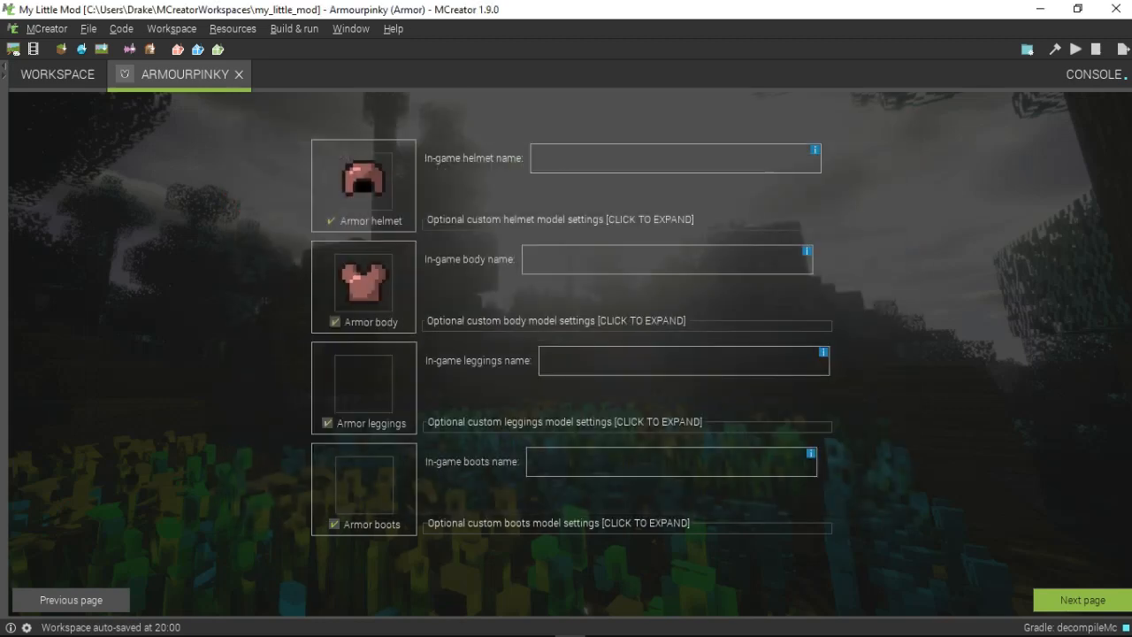
# Assign the pink leggings texture to the armor leggings and the pink boots texture to the armor boots.
pyautogui.click(364, 384)
pyautogui.click(328, 194)
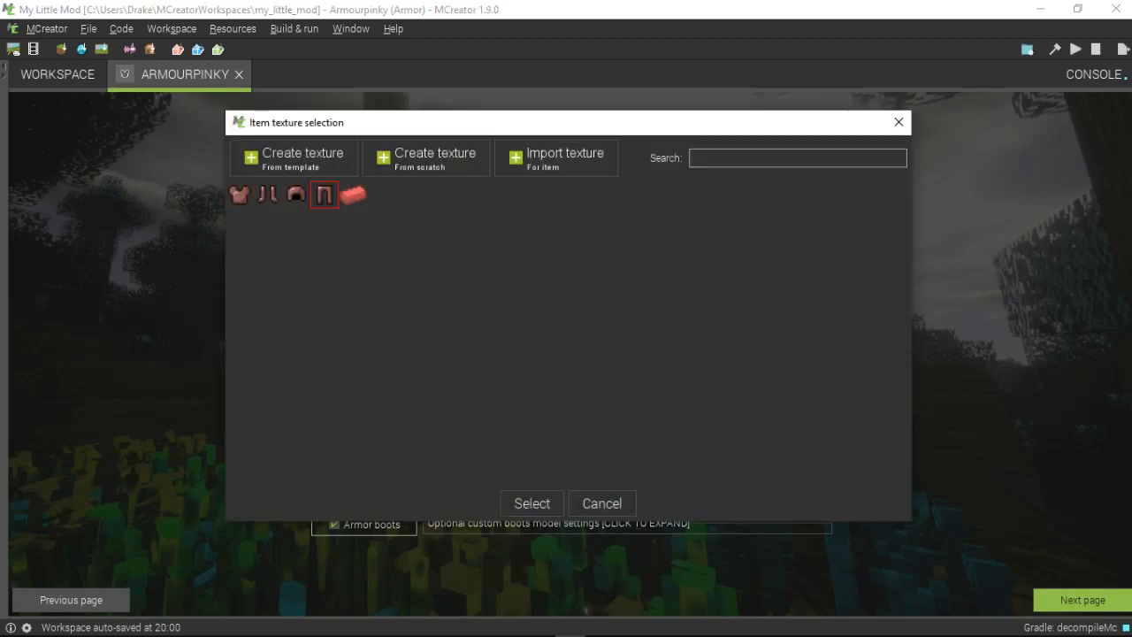
pyautogui.click(532, 501)
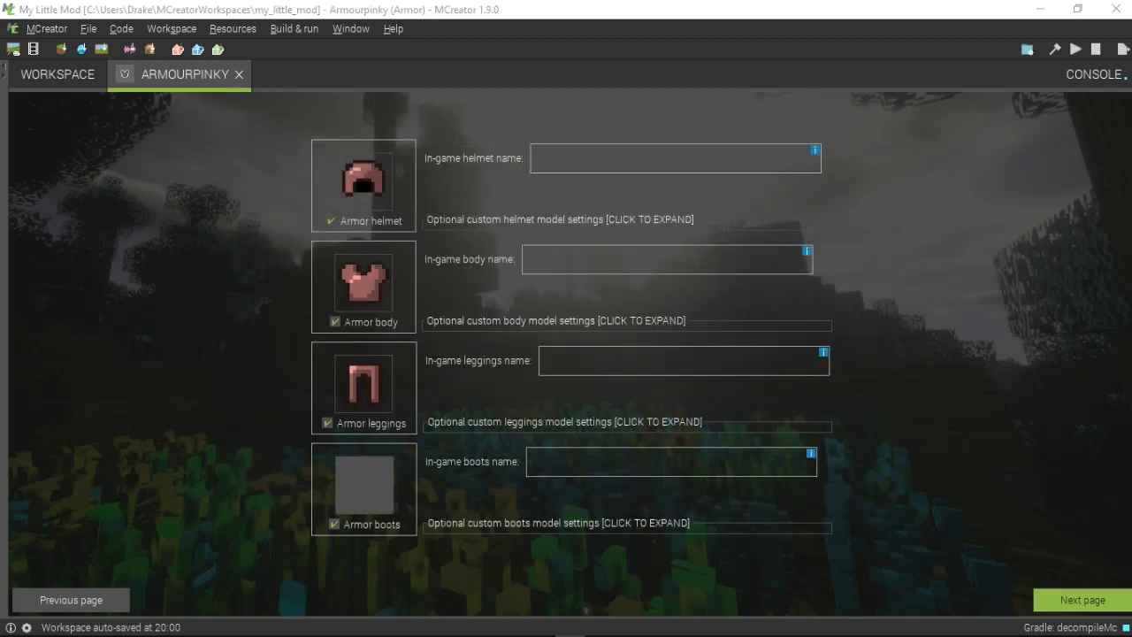
pyautogui.click(364, 485)
pyautogui.click(268, 194)
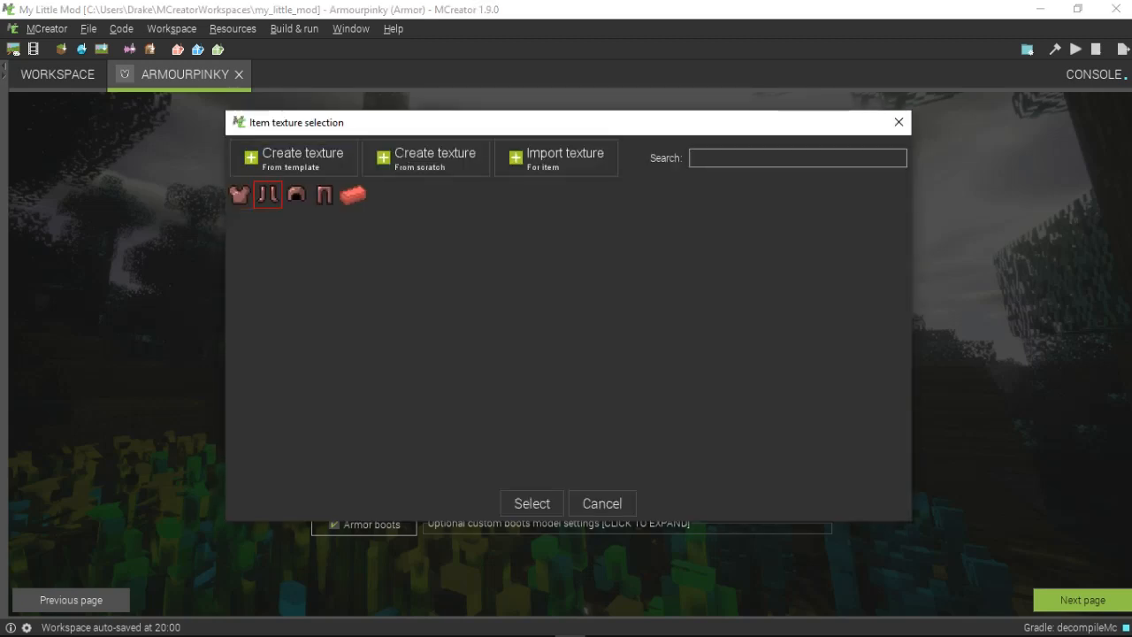
pyautogui.click(532, 503)
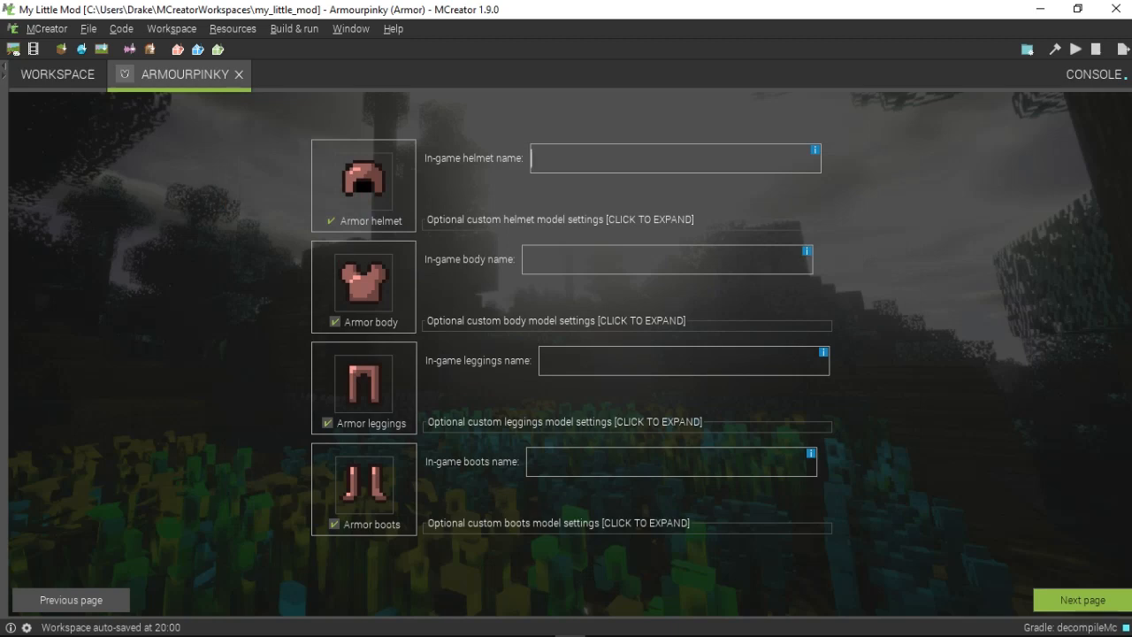
# Set the in-game helmet name to Pinky Helmet and the body name to Pinky Chestplayet.
pyautogui.write('Pinky Helmet')
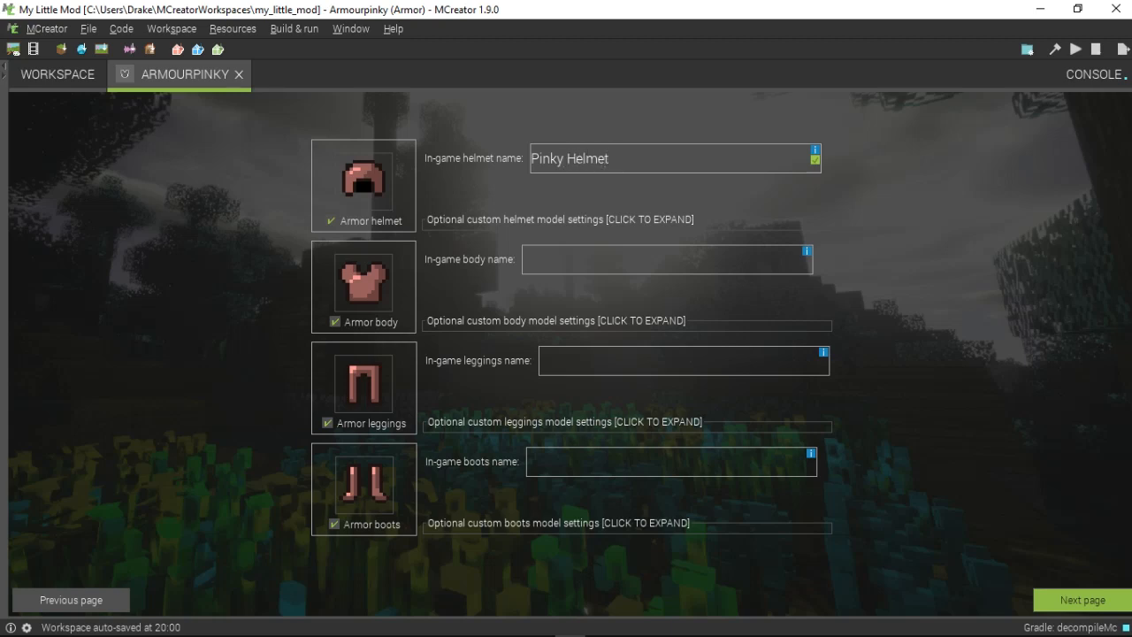
pyautogui.write('Pinky Chestplaye')
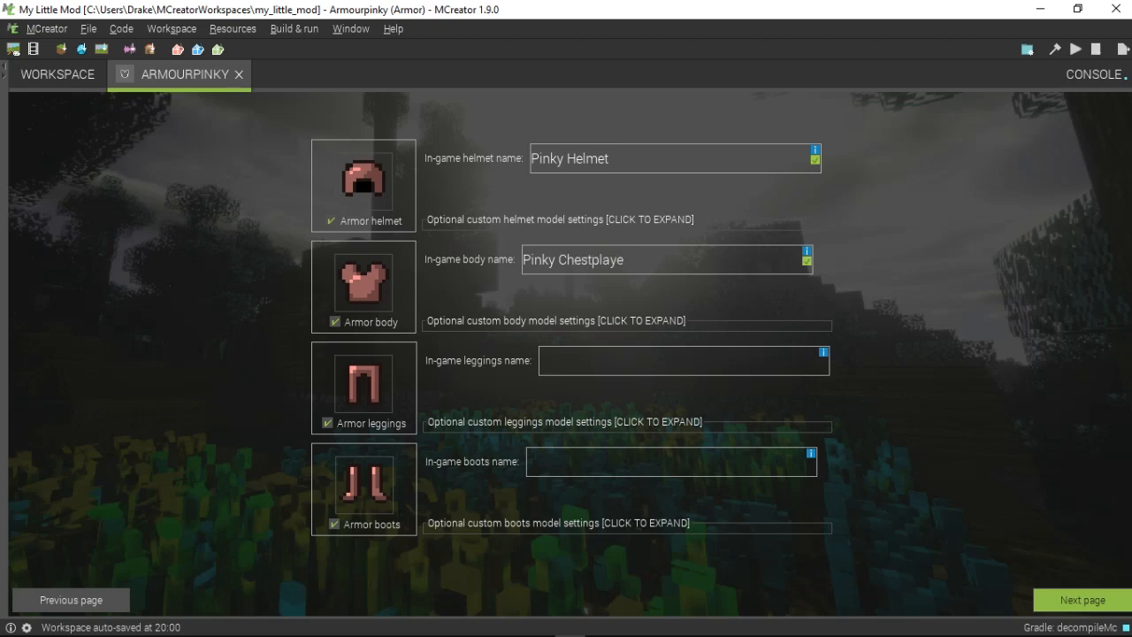
pyautogui.write('t')
# Set the in-game leggings name to Pinky Leggings and the boots name to Pinky Boots.
pyautogui.click(619, 361)
pyautogui.write('L')
pyautogui.press('BackSpace')
pyautogui.write('Pinky Legings')
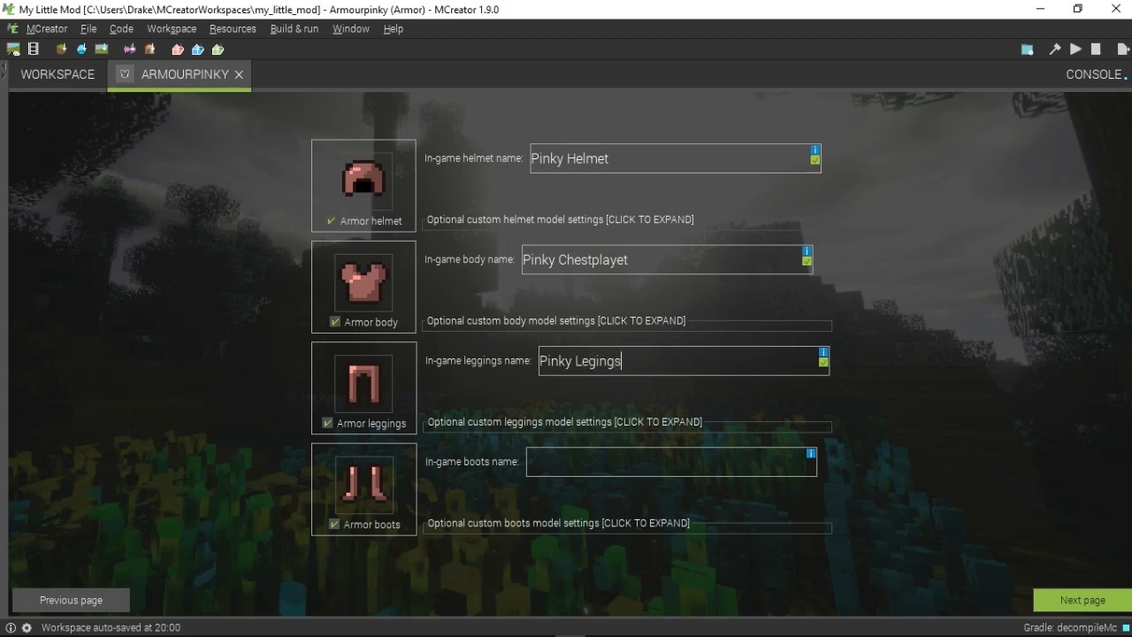
pyautogui.click(596, 361)
pyautogui.write('g')
pyautogui.write('Pink')
pyautogui.write('y')
pyautogui.write(' Boots')
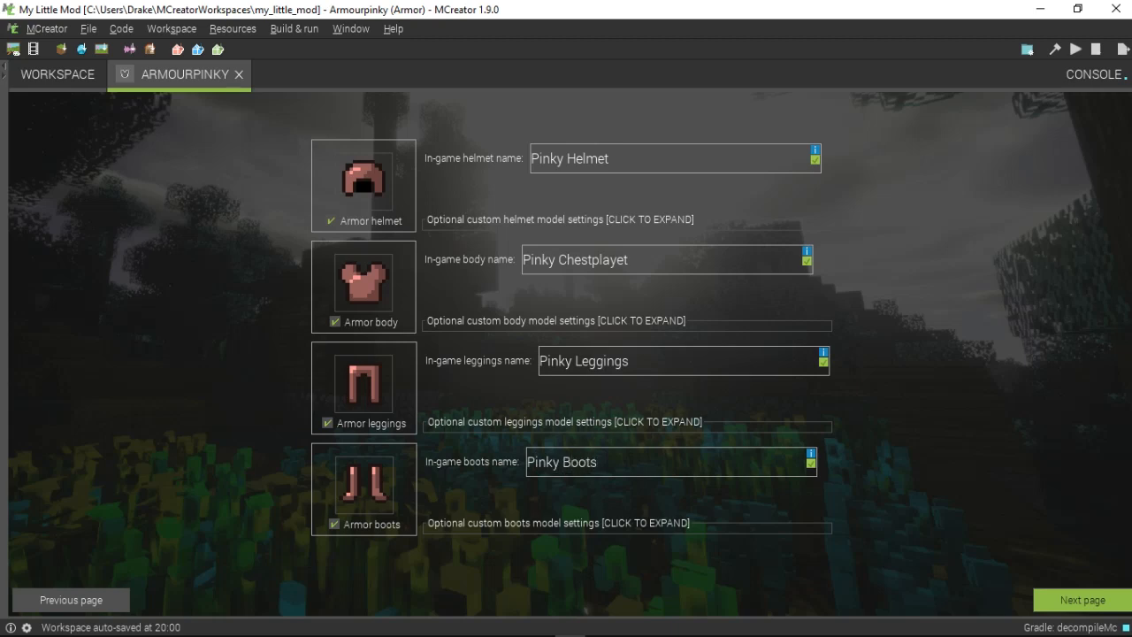
# Keep the armor in the COMBAT creative inventory tab and choose tex_armour_pinky as its armor texture file.
pyautogui.click(1083, 600)
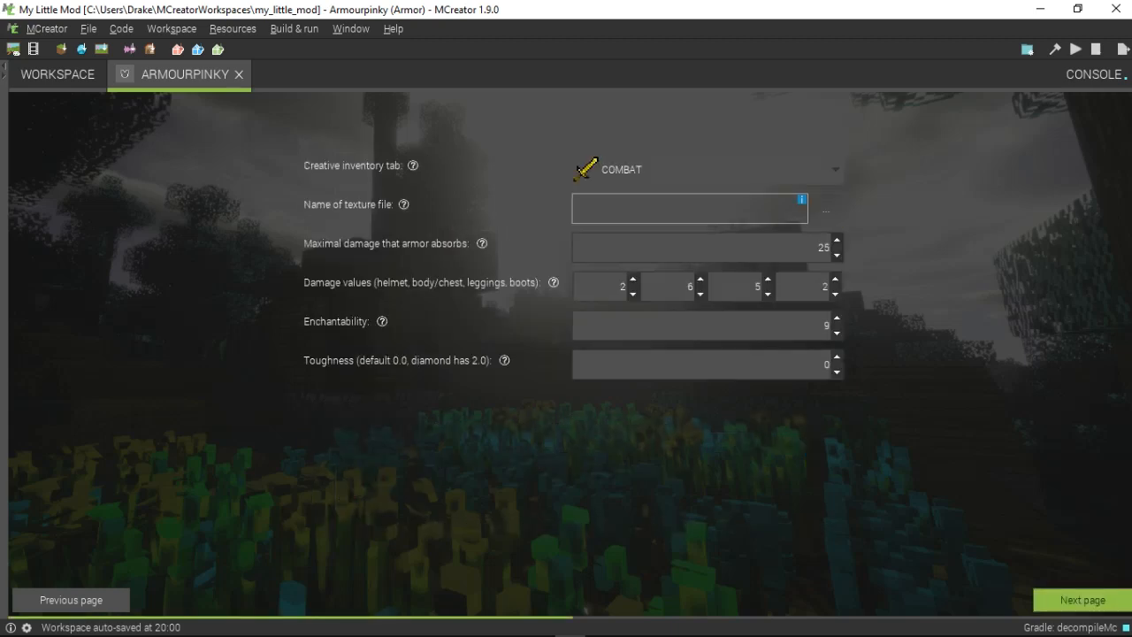
pyautogui.click(831, 169)
pyautogui.click(621, 298)
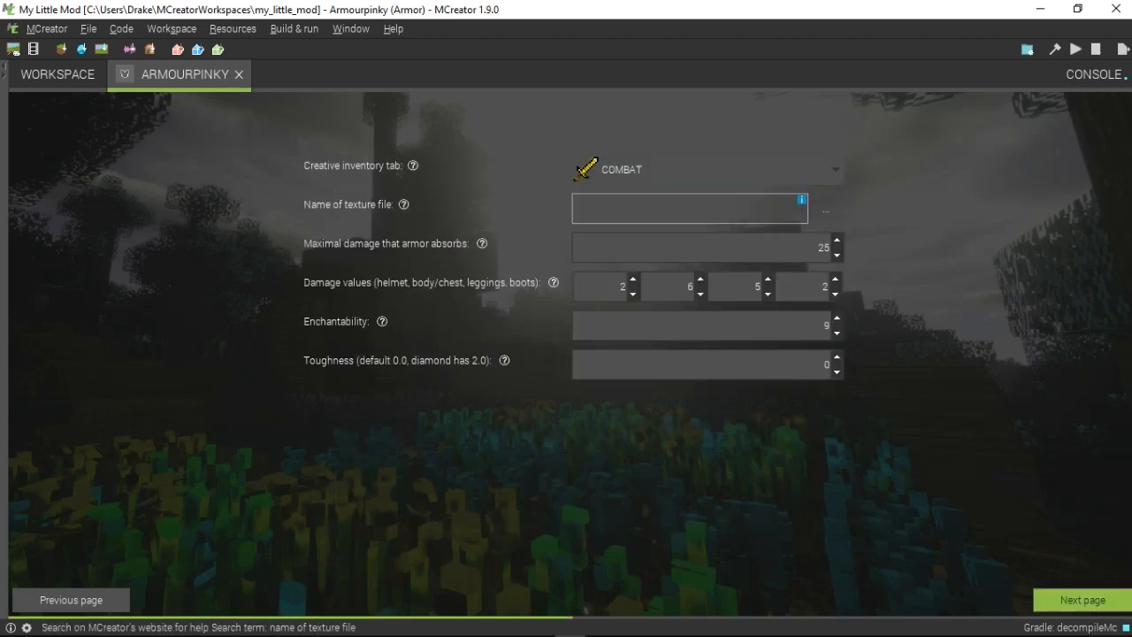
pyautogui.click(825, 209)
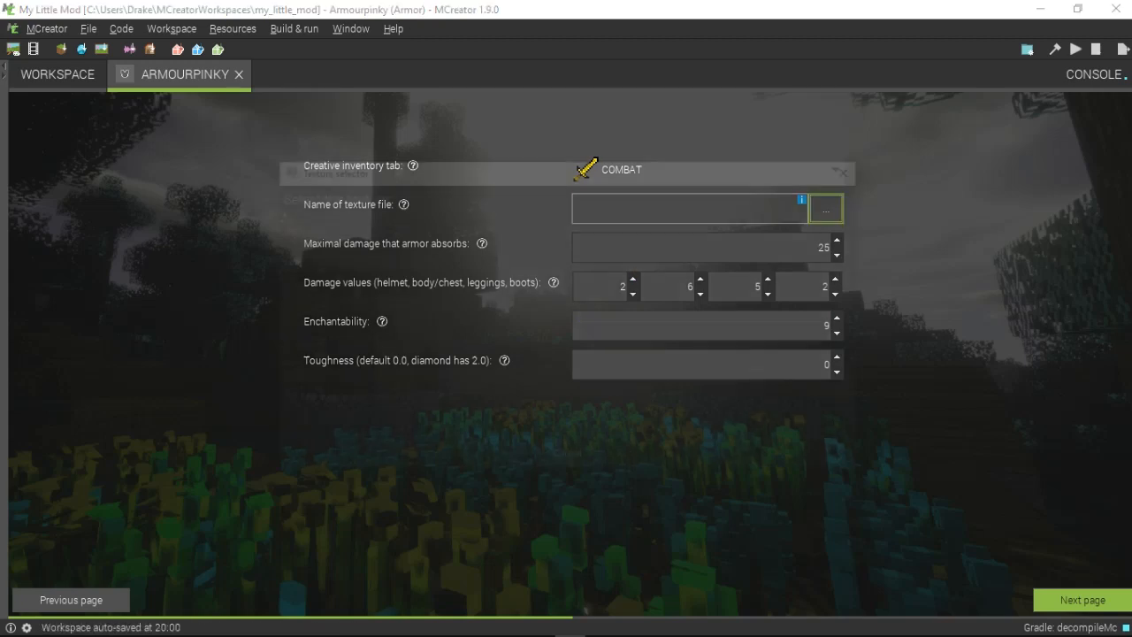
pyautogui.click(280, 223)
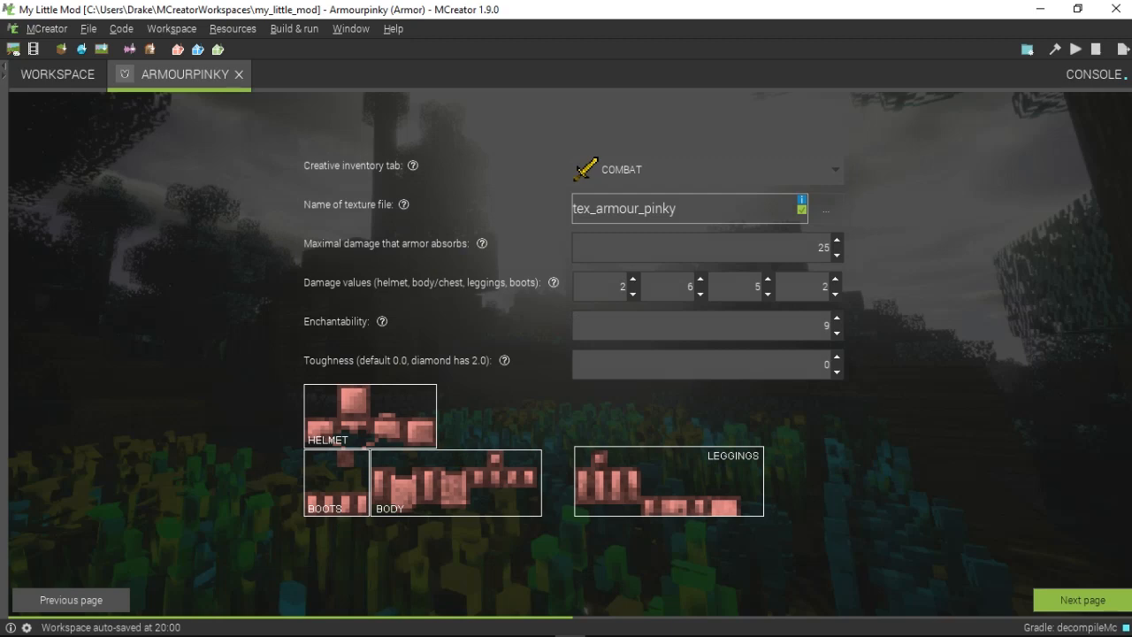
# Set the maximal damage that the armor absorbs to 100.
pyautogui.moveTo(831, 248); pyautogui.dragTo(825, 248)
pyautogui.press('BackSpace')
pyautogui.write('100')
# Set the armor's damage values to 8 for the helmet, 2 for the body, 10 for the leggings and 7 for the boots.
pyautogui.press('Tab')
pyautogui.write('8')
pyautogui.press('Tab')
pyautogui.write('2')
pyautogui.press('Tab')
pyautogui.write('10')
pyautogui.press('Tab')
pyautogui.write('8')
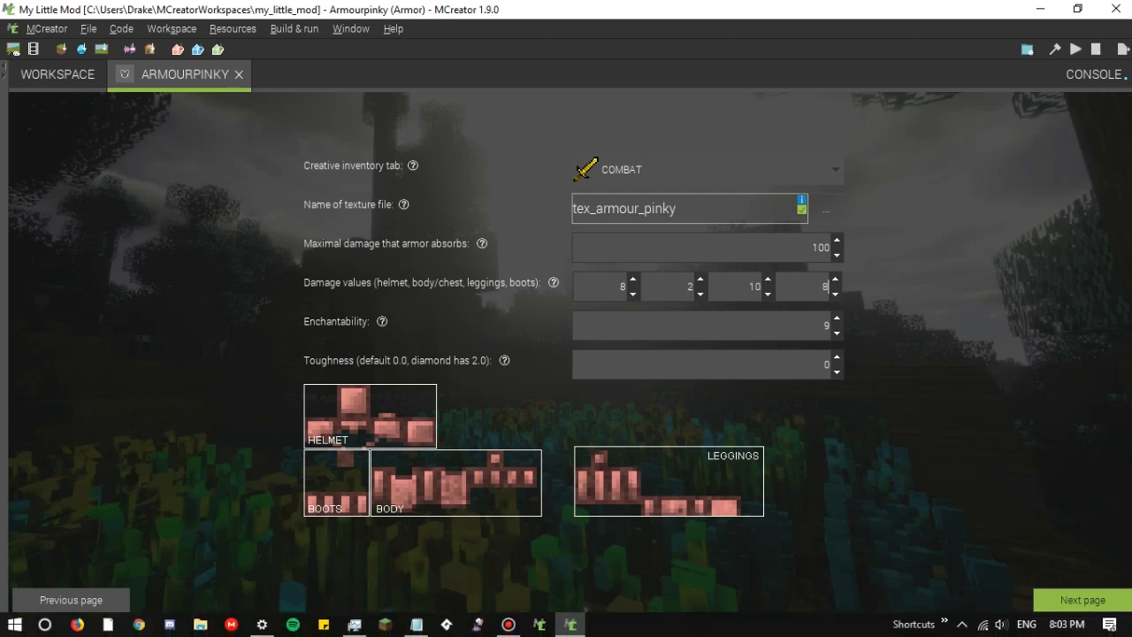
pyautogui.doubleClick(826, 287)
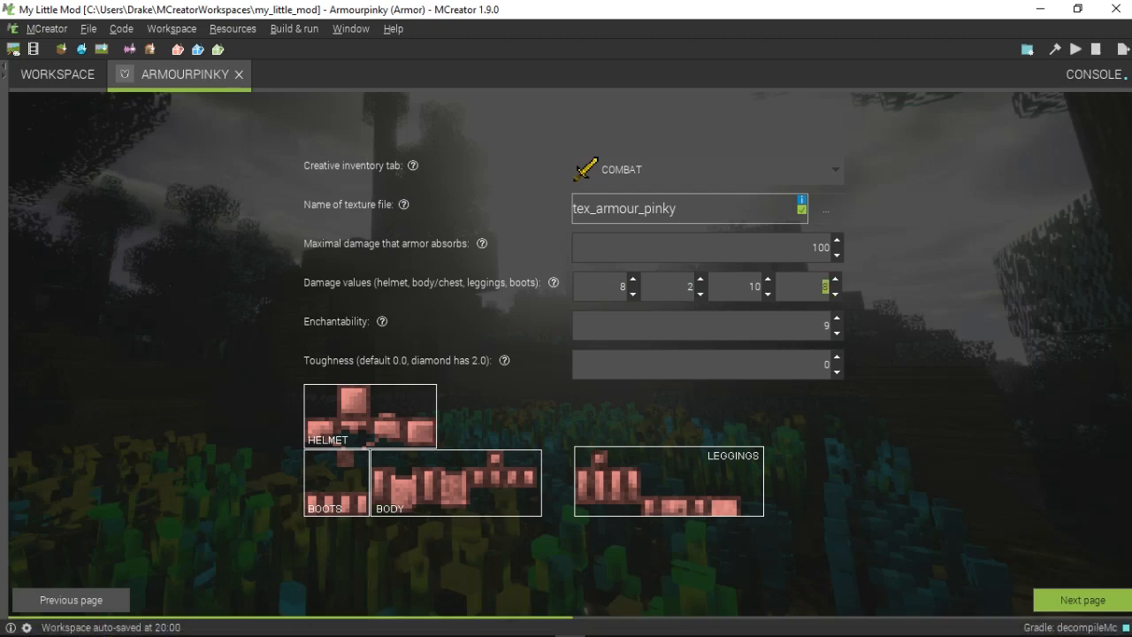
pyautogui.write('7')
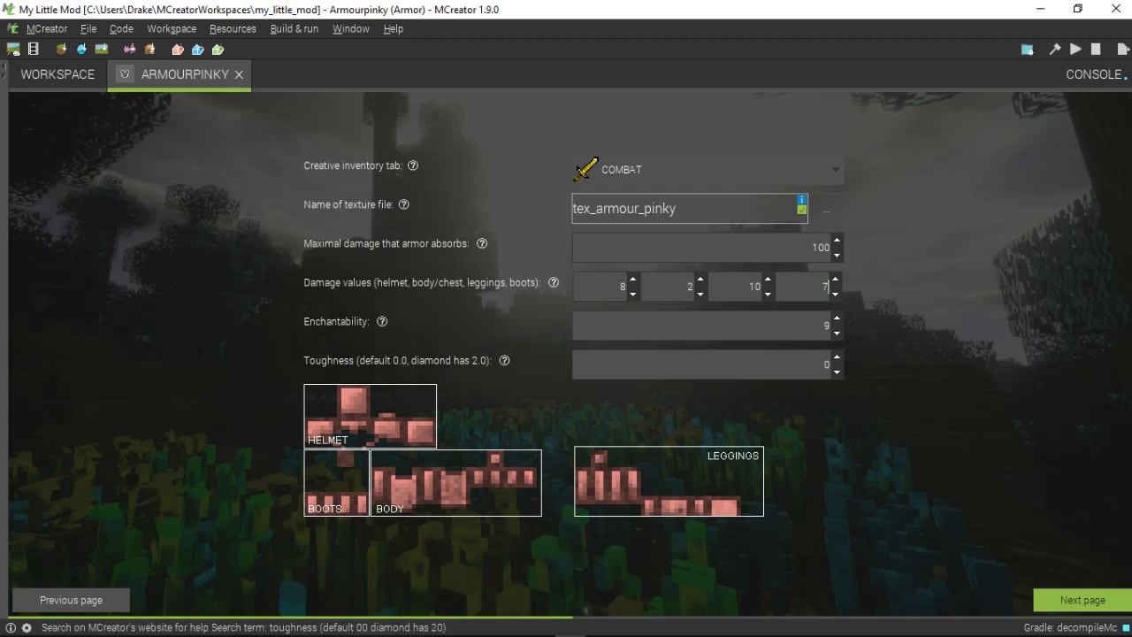
# Set the armor's toughness to 3 and its enchantability to 11.
pyautogui.doubleClick(826, 365)
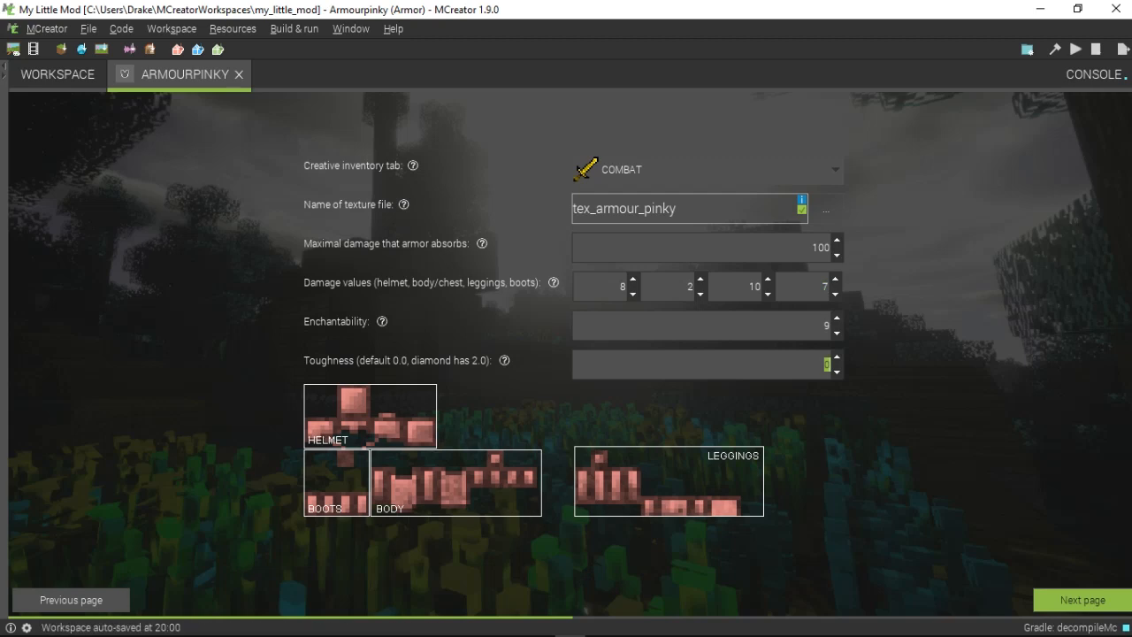
pyautogui.write('2.')
pyautogui.press('BackSpace')
pyautogui.write('3')
pyautogui.click(823, 364)
pyautogui.click(824, 325)
pyautogui.click(823, 365)
pyautogui.doubleClick(826, 325)
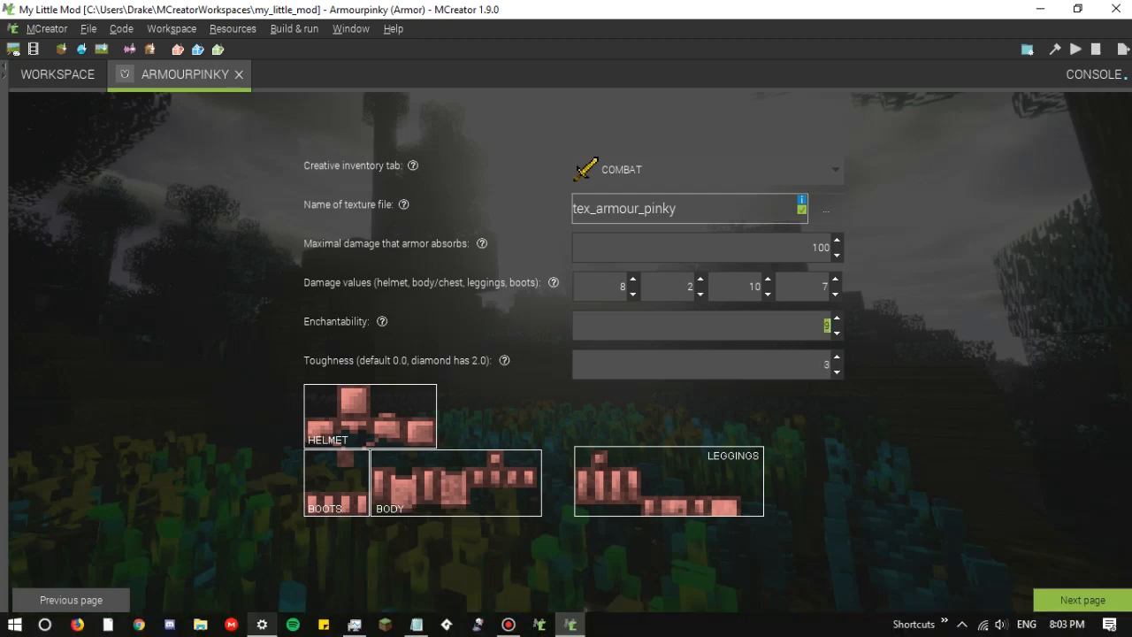
pyautogui.write('11')
pyautogui.moveTo(262, 624)
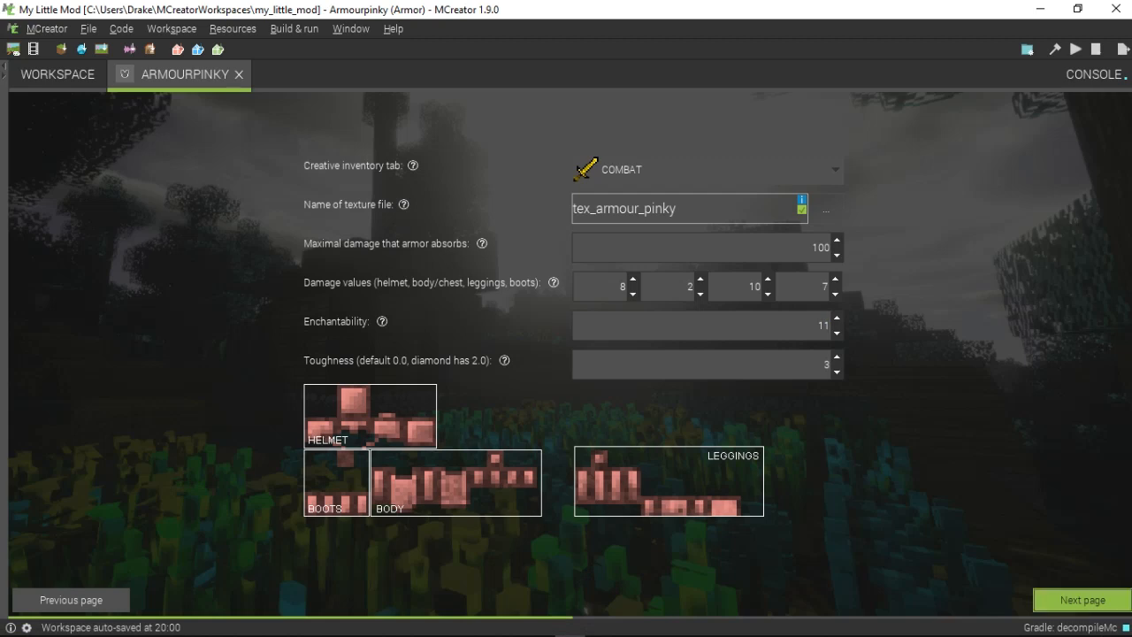
# Leave the armor's tick events without a procedure and save the armor mod element.
pyautogui.click(1070, 599)
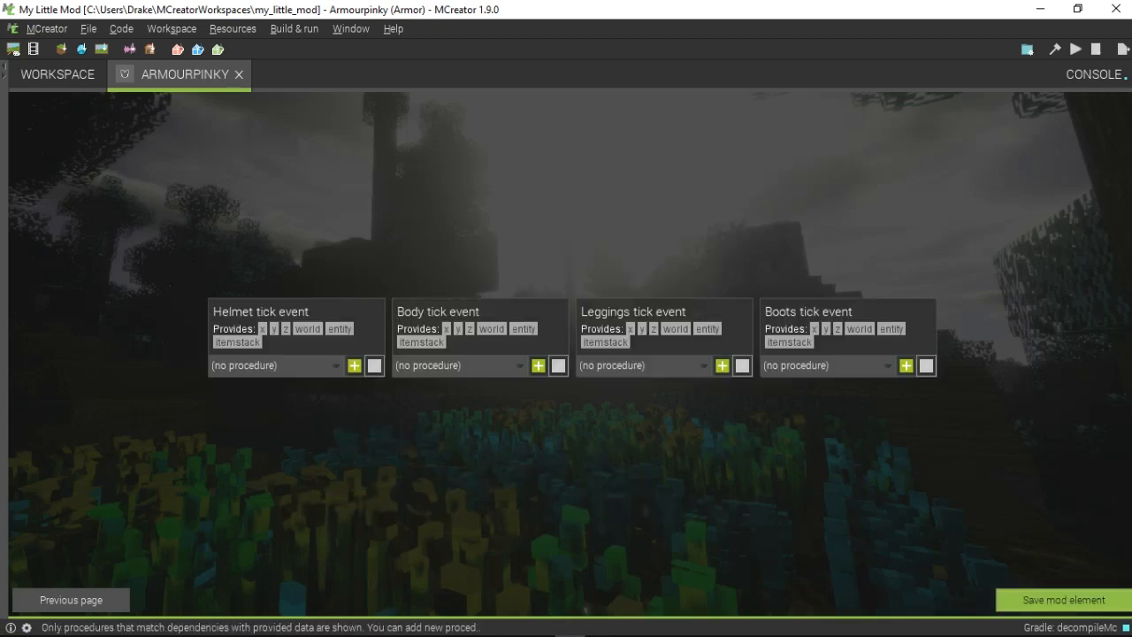
pyautogui.click(335, 365)
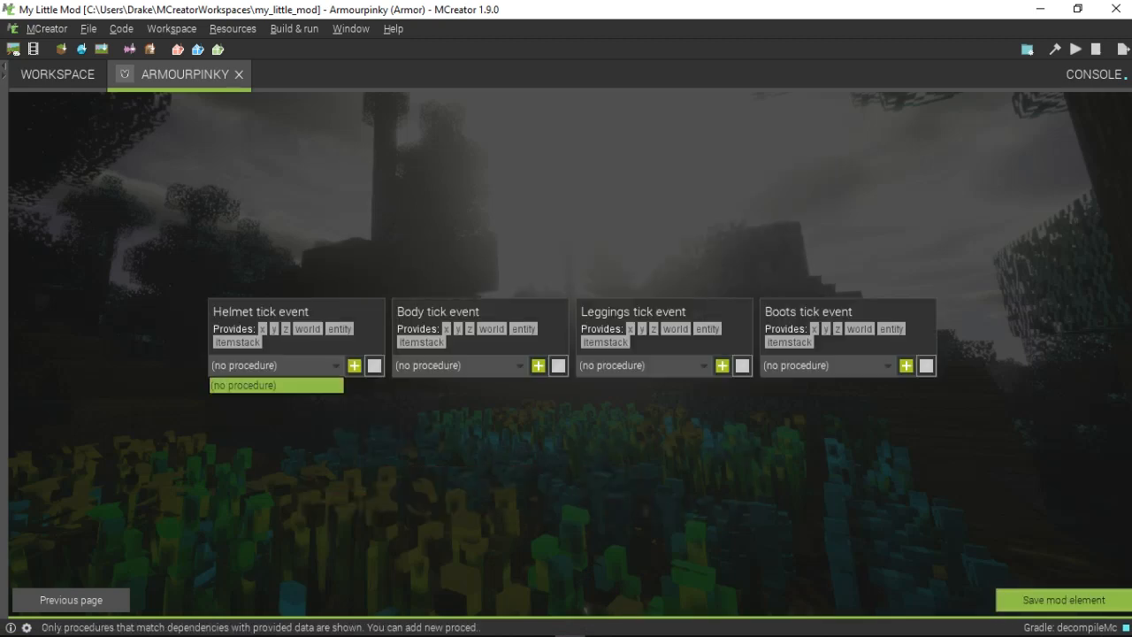
pyautogui.click(335, 366)
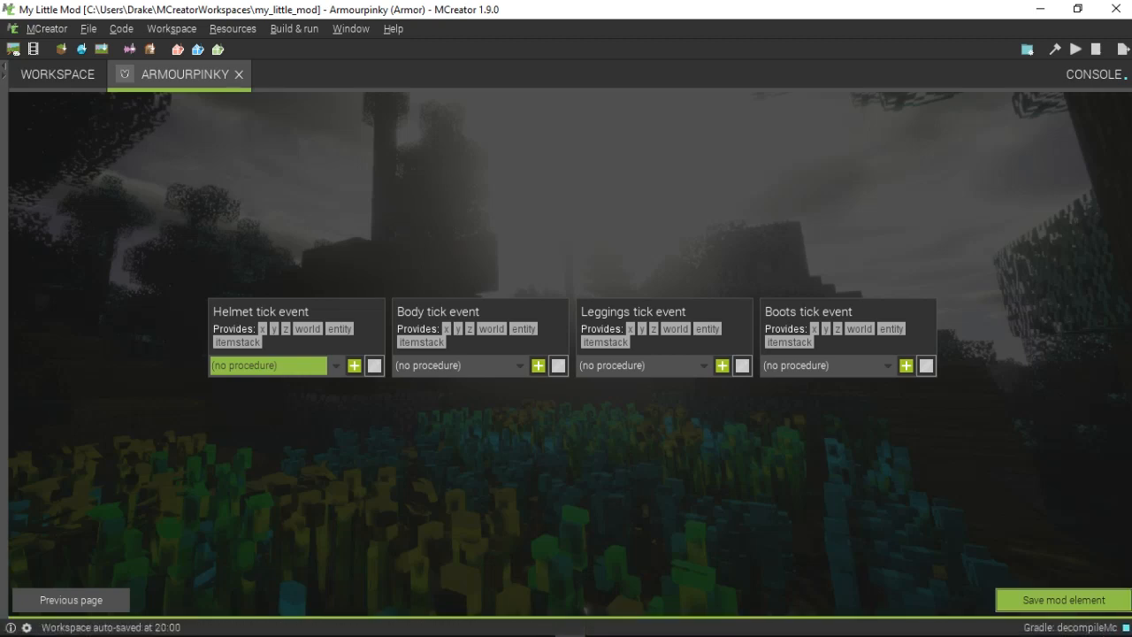
pyautogui.click(1063, 601)
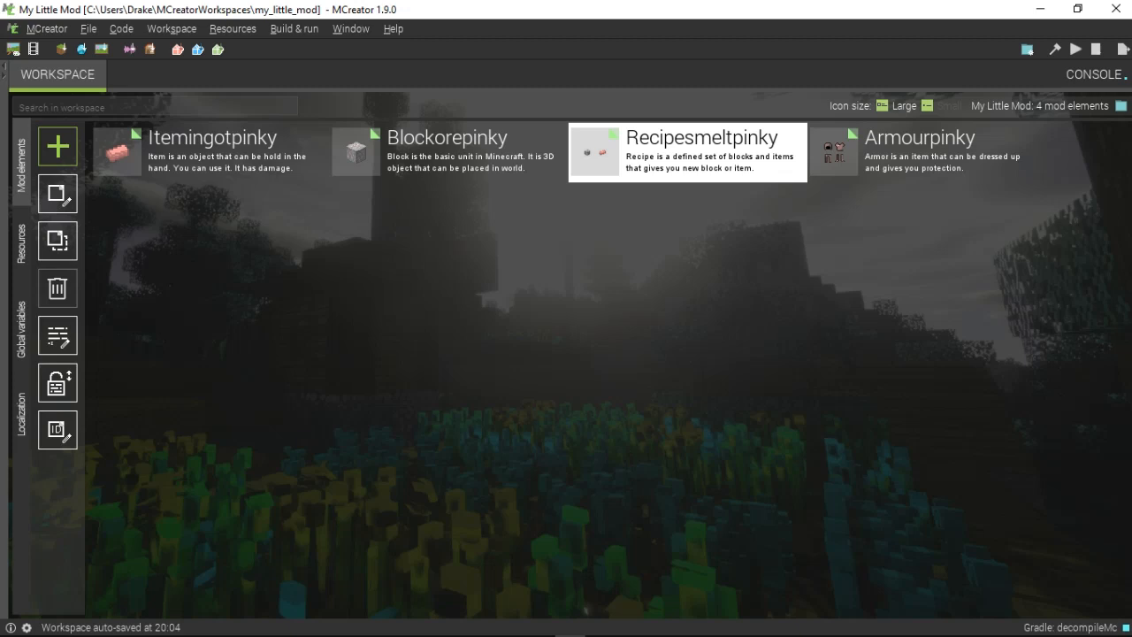
pyautogui.click(294, 29)
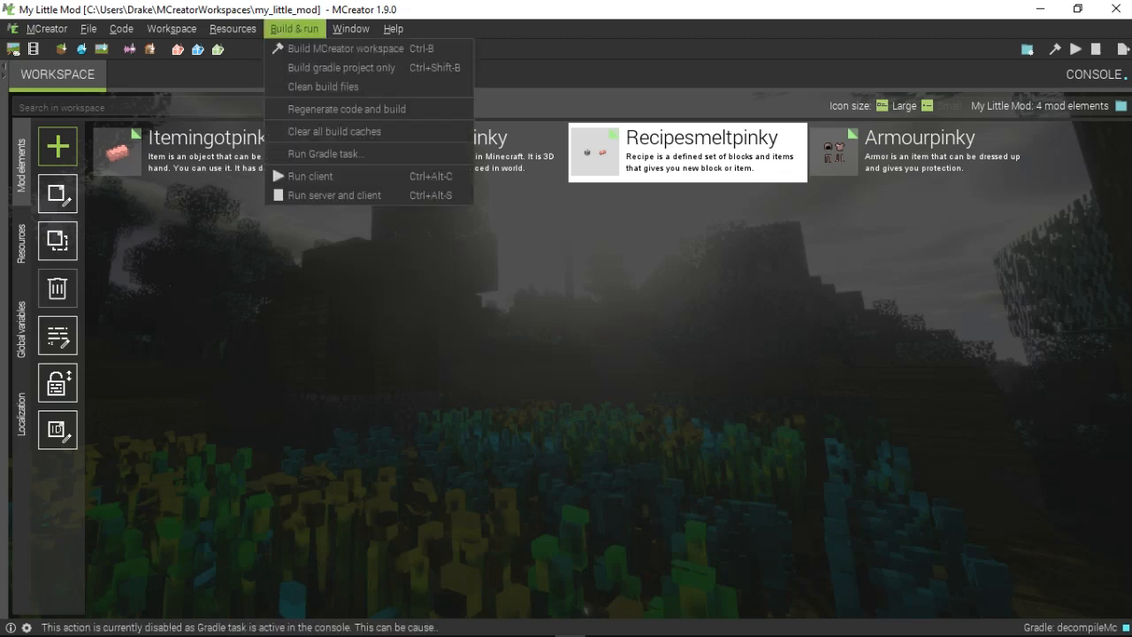
pyautogui.click(926, 153)
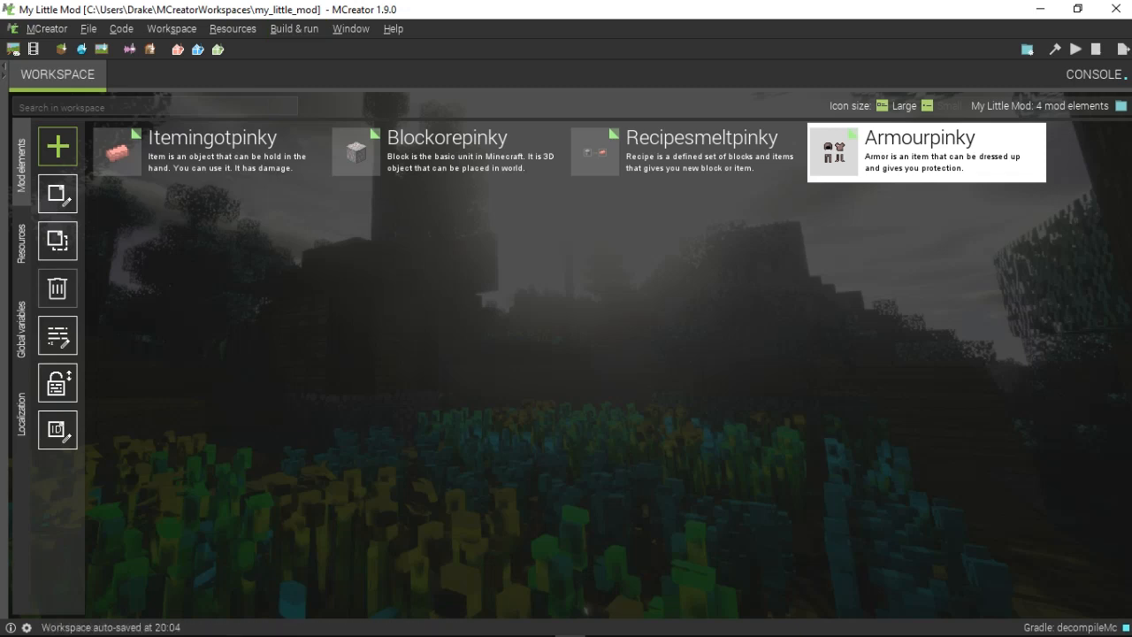
pyautogui.click(294, 30)
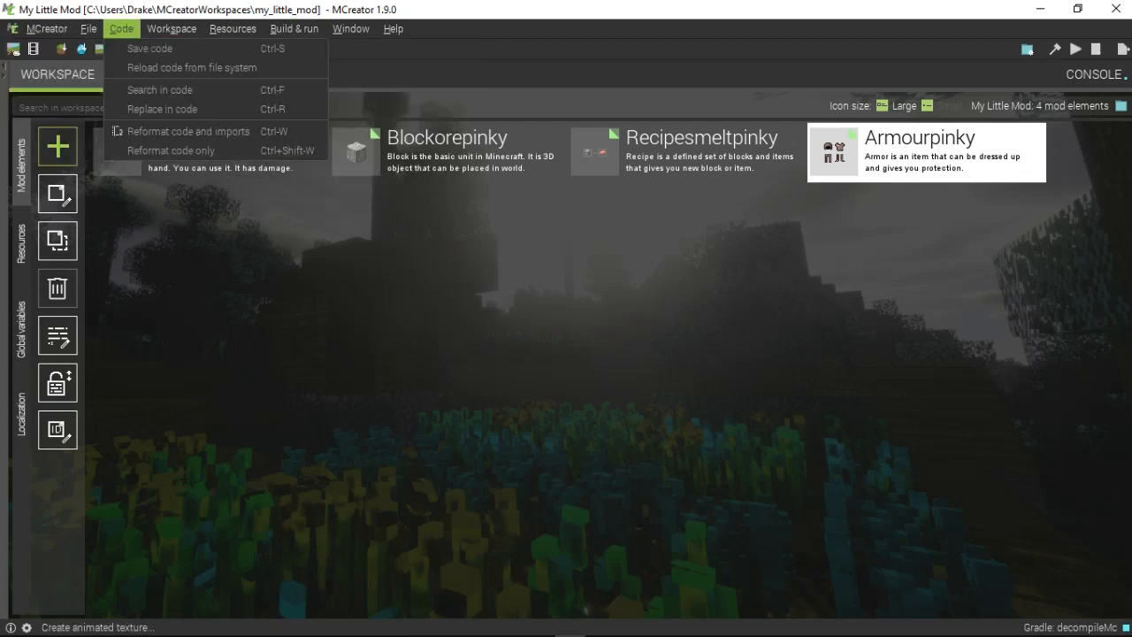
pyautogui.click(71, 134)
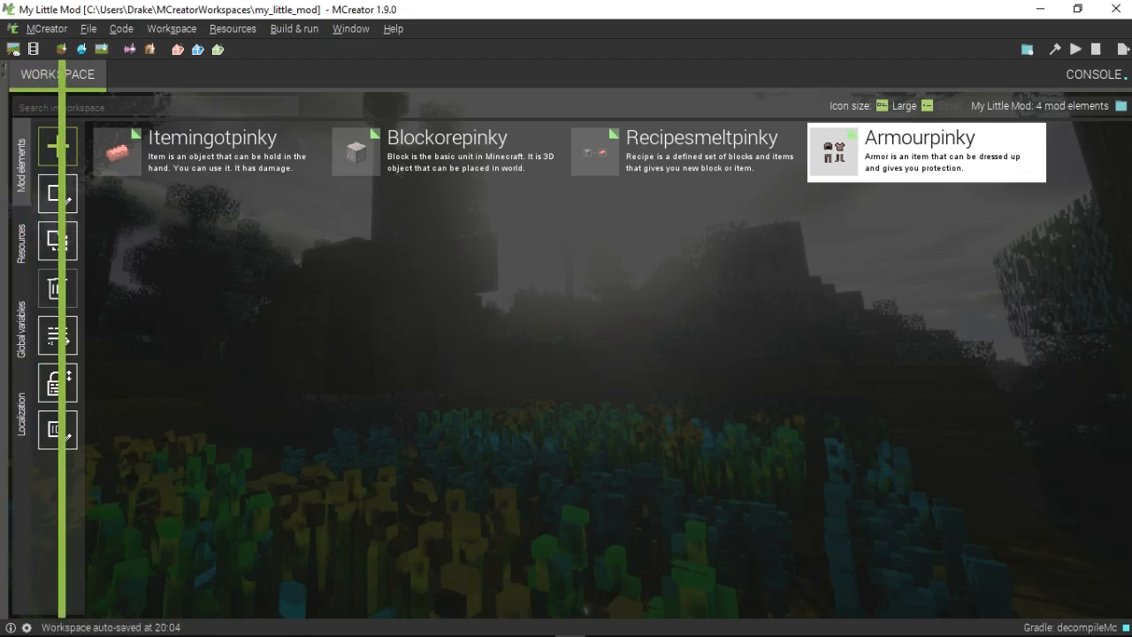
# Examine the workspace file tree's Source code and Textures folders, then hide the file browser again.
pyautogui.moveTo(204, 107); pyautogui.dragTo(228, 107)
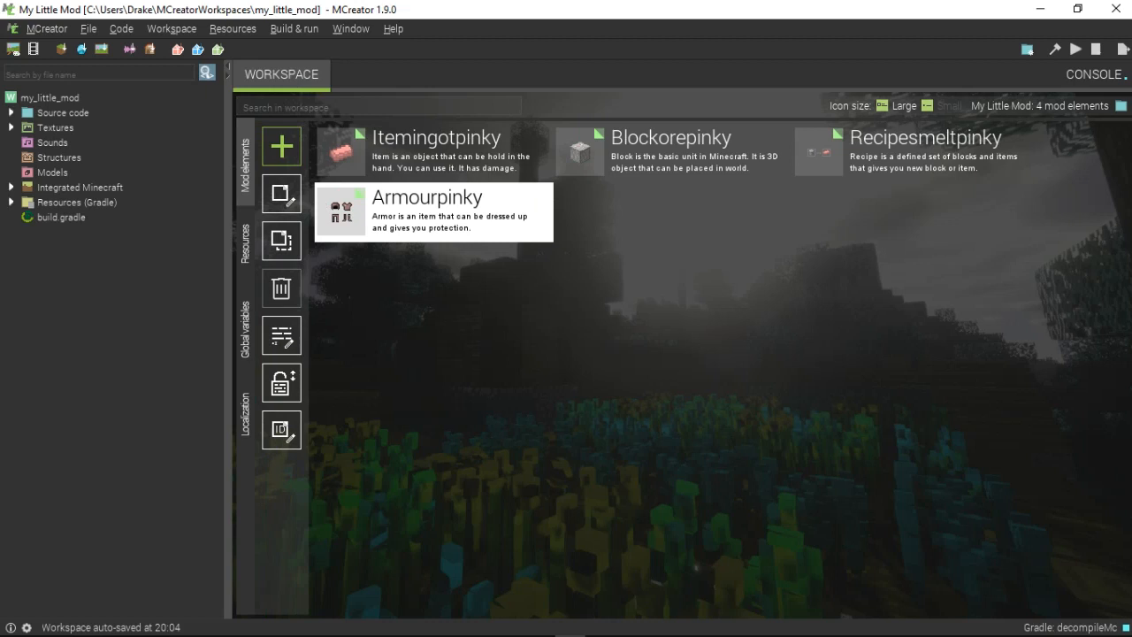
pyautogui.click(63, 113)
pyautogui.click(49, 99)
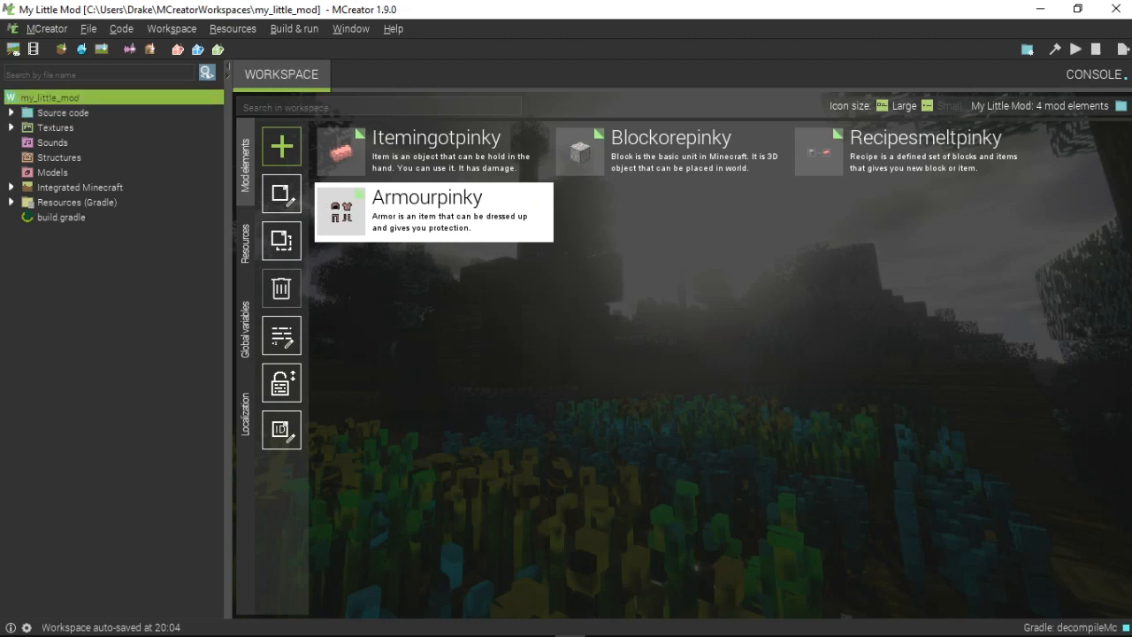
pyautogui.click(11, 128)
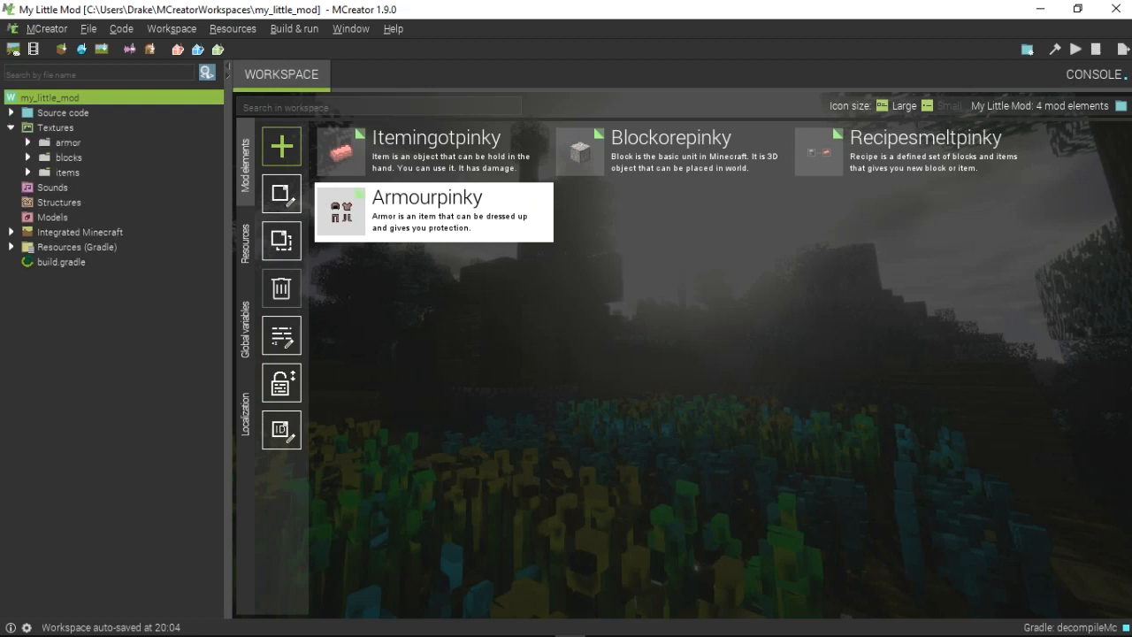
pyautogui.click(28, 143)
pyautogui.click(28, 143)
pyautogui.click(11, 113)
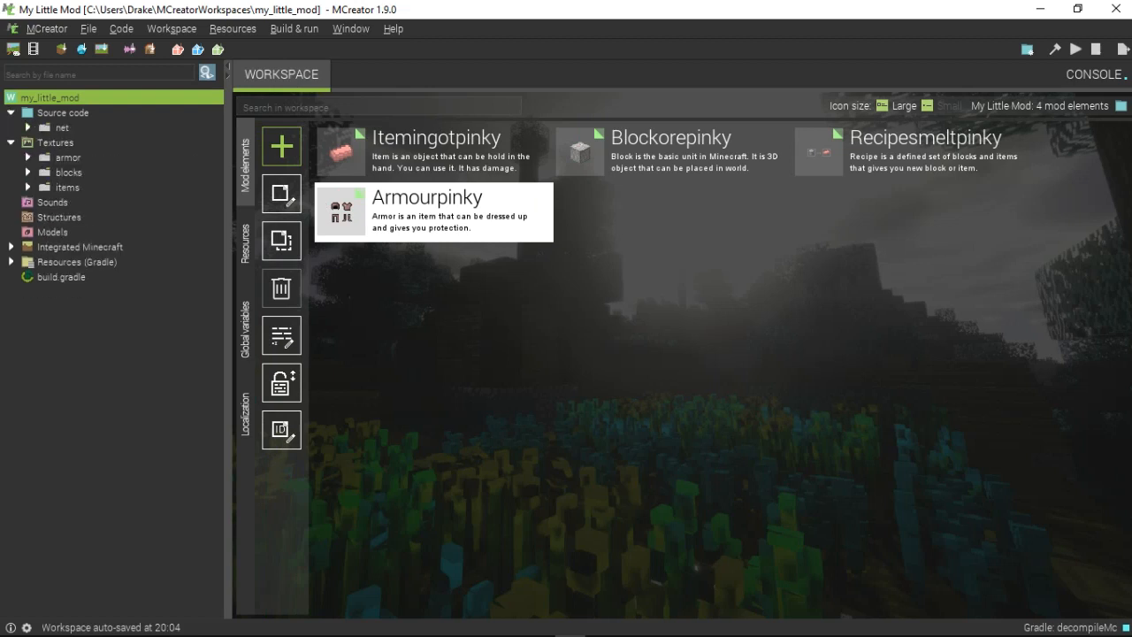
pyautogui.click(10, 113)
pyautogui.click(10, 128)
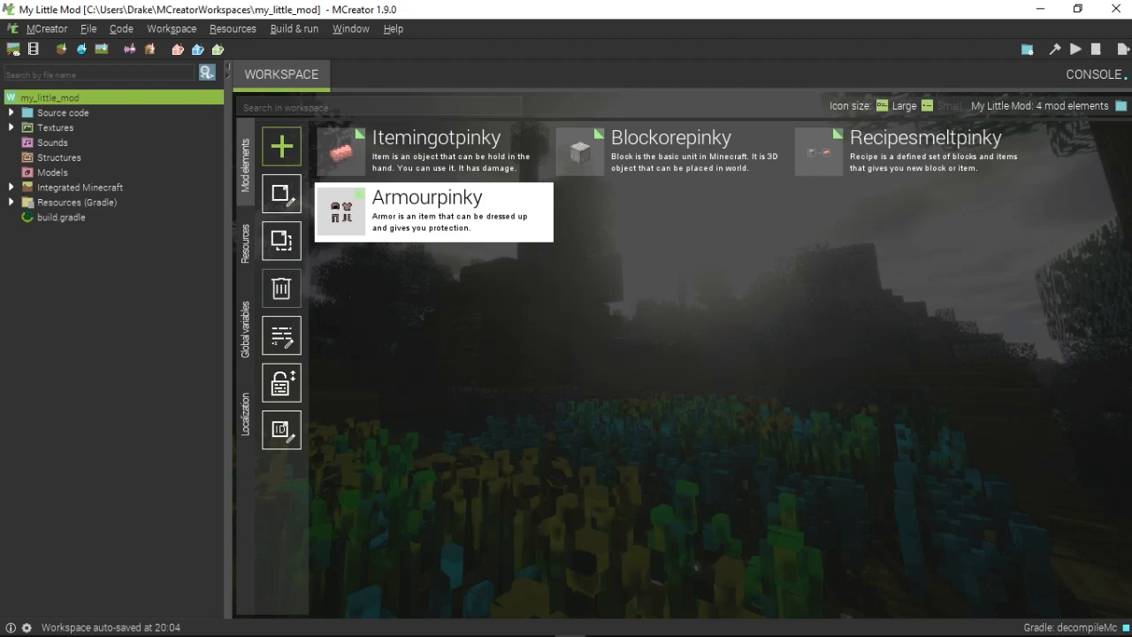
pyautogui.click(281, 146)
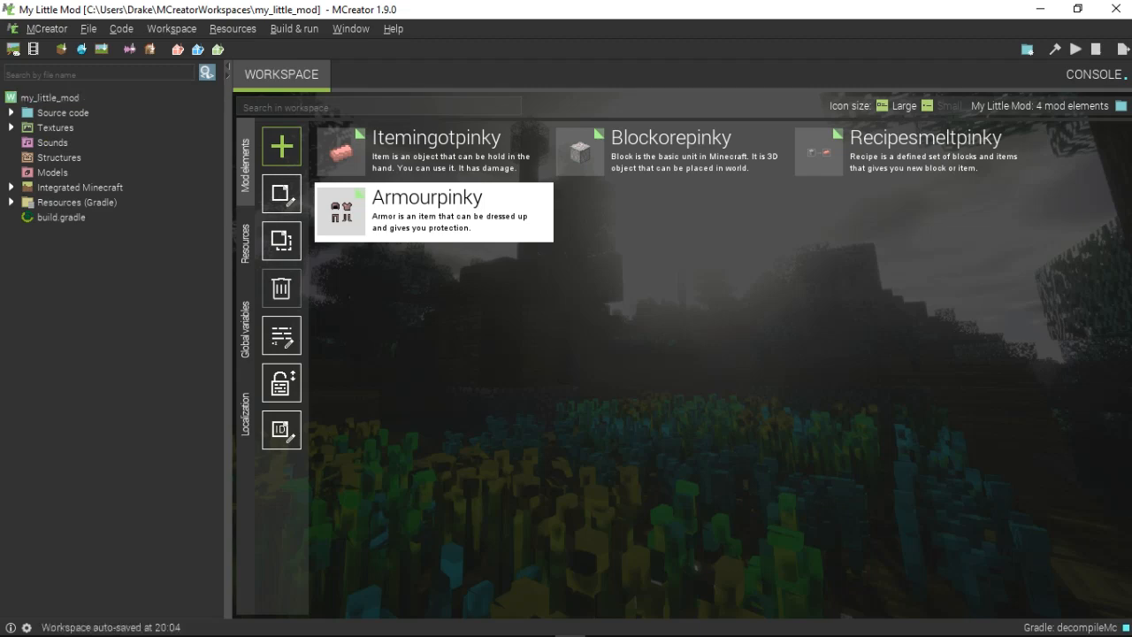
pyautogui.moveTo(229, 265); pyautogui.dragTo(4, 265)
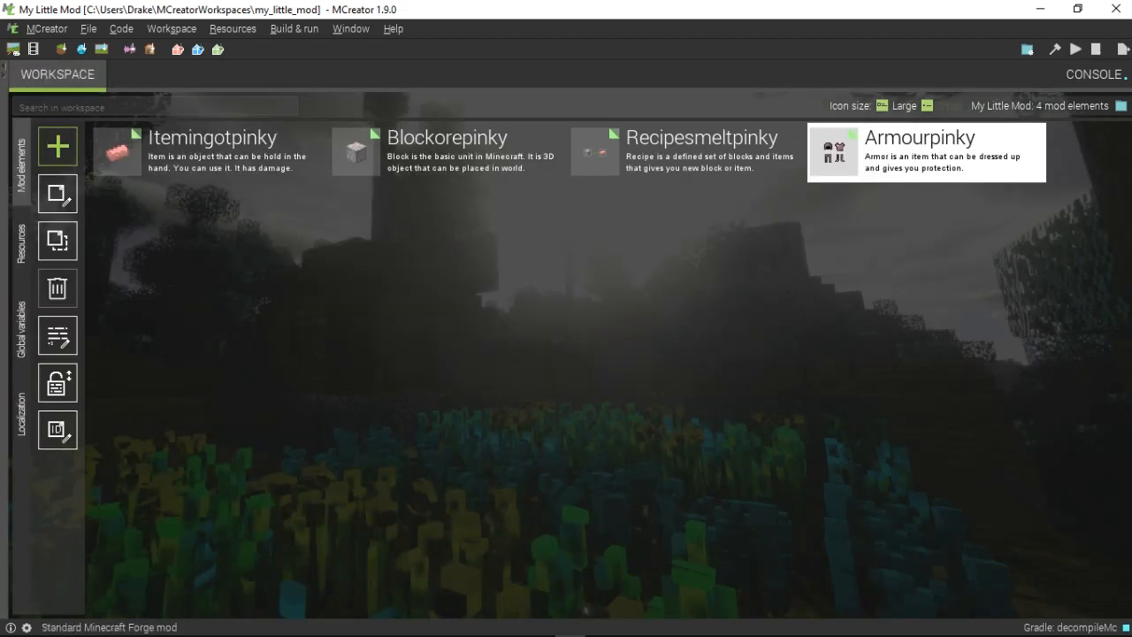
# Check the console's download log and look through the settings of the Itemingotpinky item.
pyautogui.click(1095, 74)
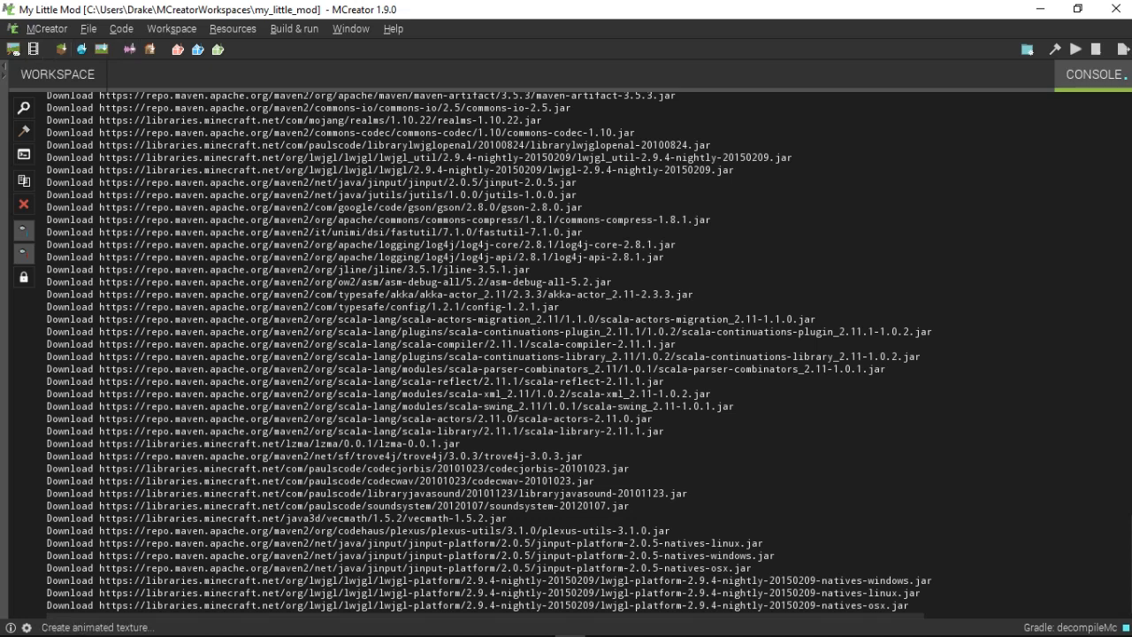
pyautogui.click(58, 75)
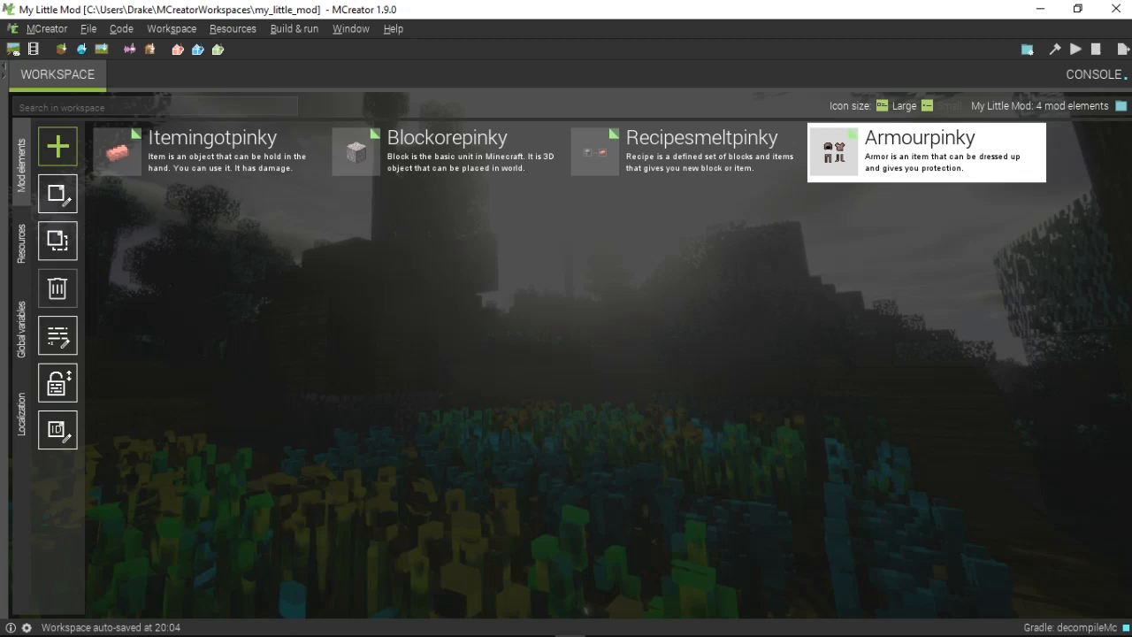
pyautogui.doubleClick(209, 152)
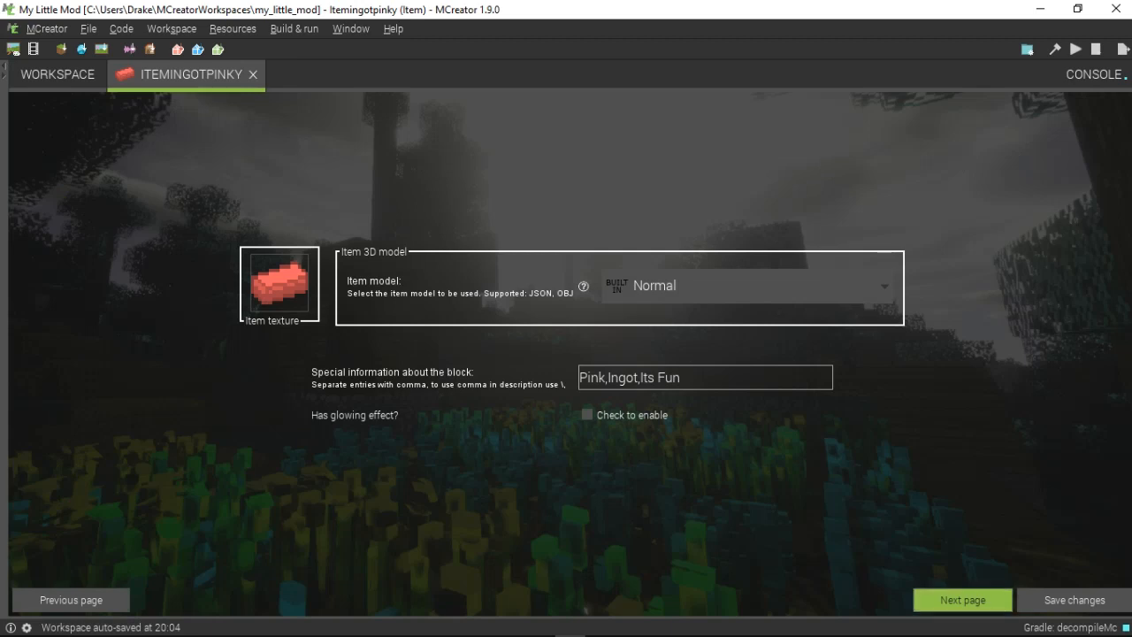
pyautogui.click(963, 600)
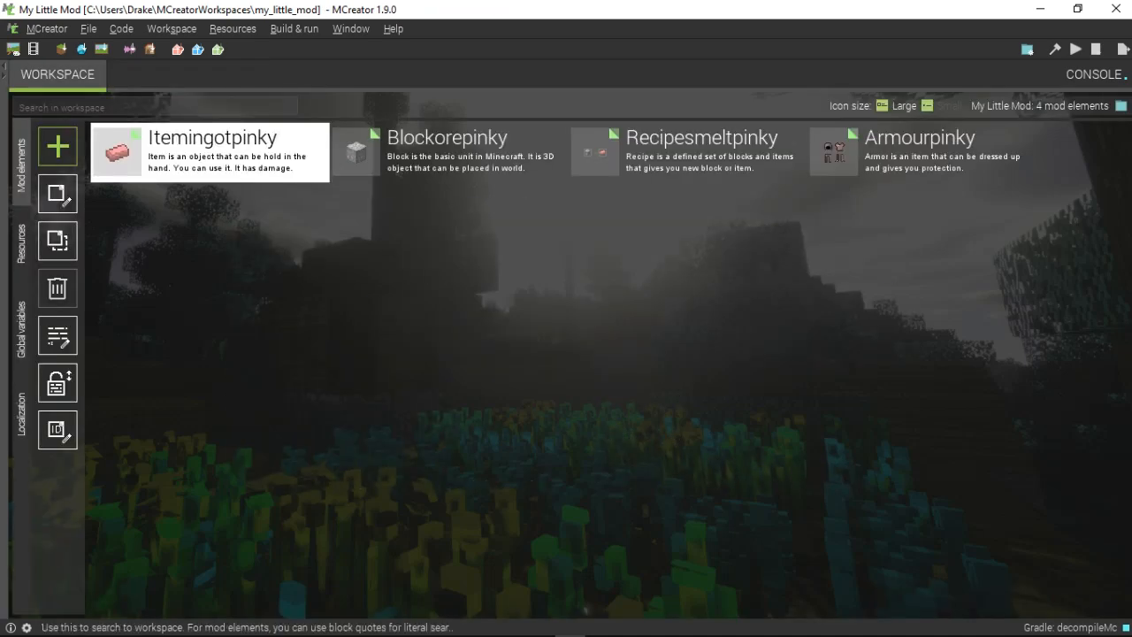
# Review the Blockorepinky block's textures, properties and generation settings, and check the Recipesmeltpinky smelting recipe.
pyautogui.click(354, 130)
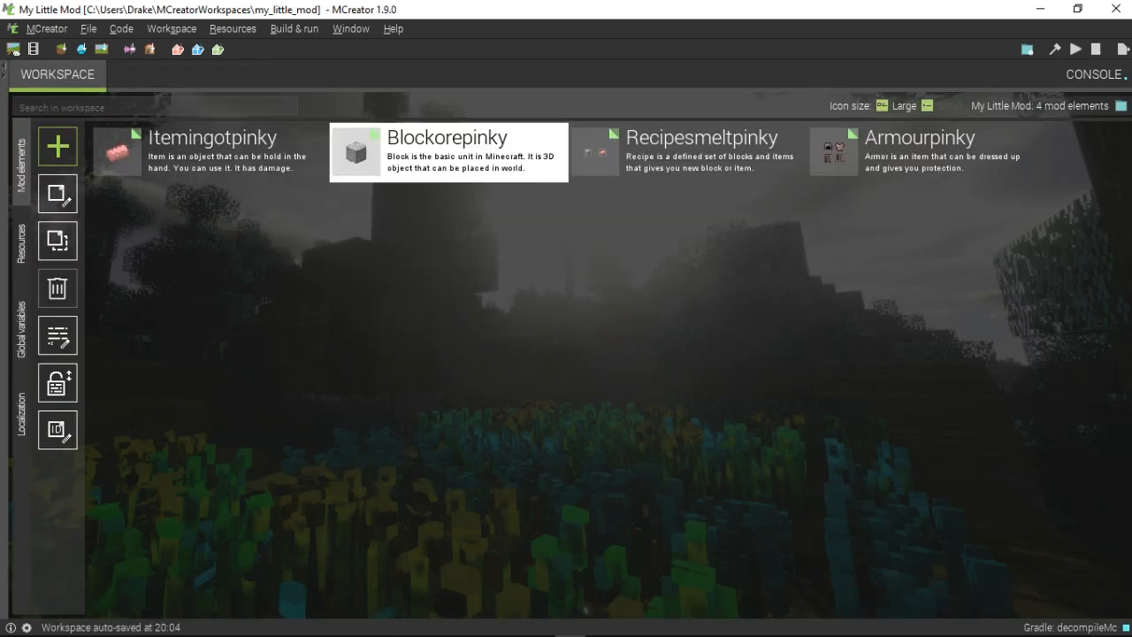
pyautogui.doubleClick(353, 130)
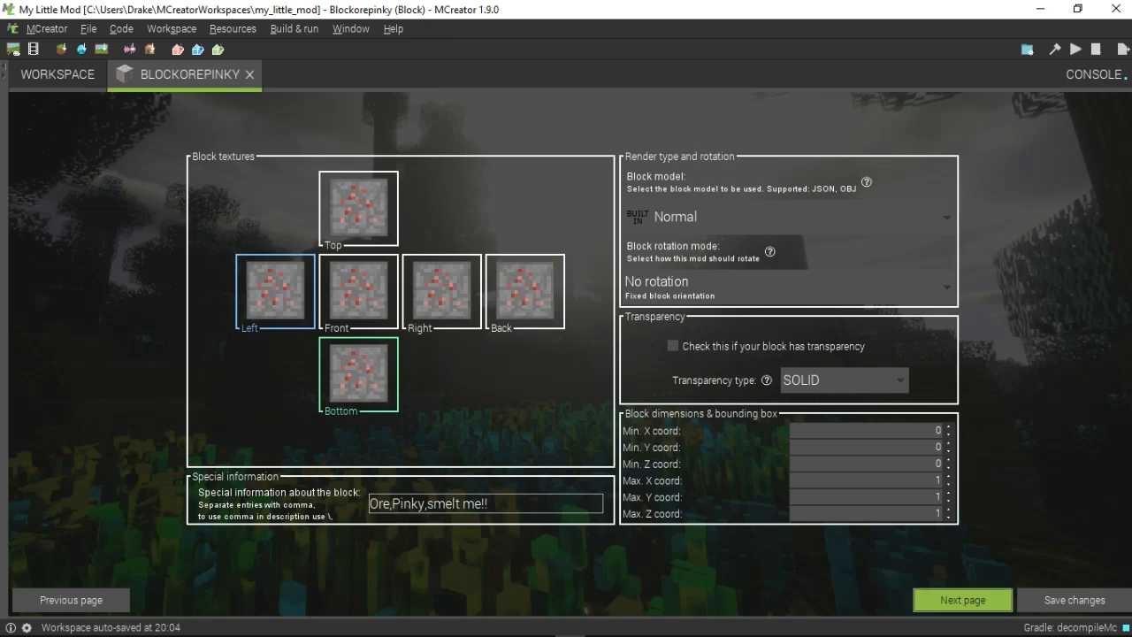
pyautogui.click(963, 599)
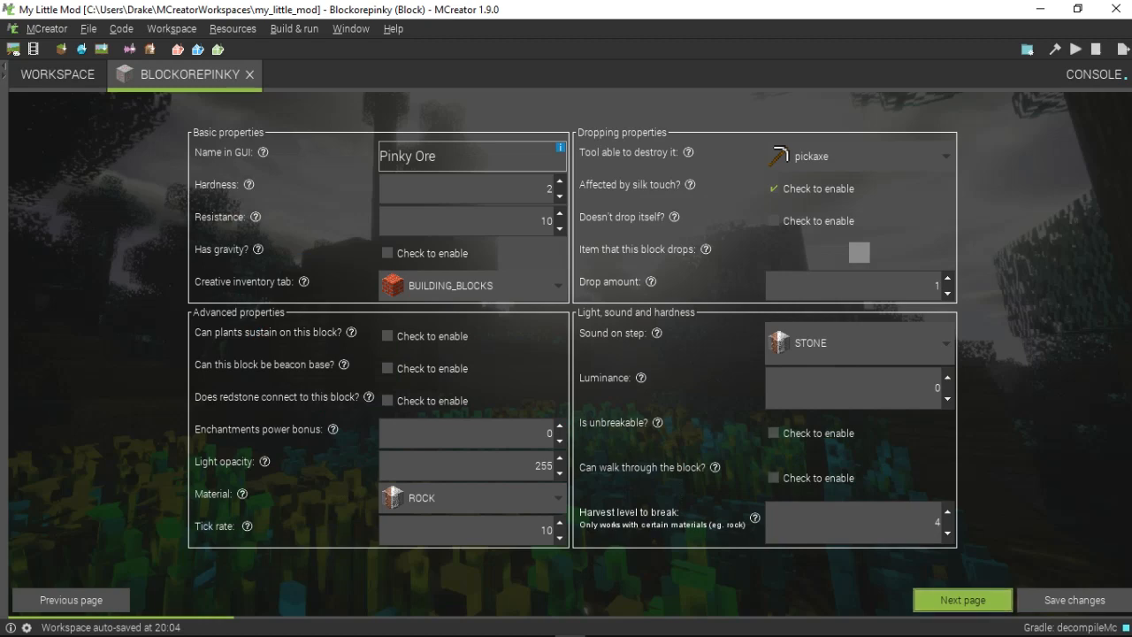
pyautogui.click(963, 600)
pyautogui.click(962, 600)
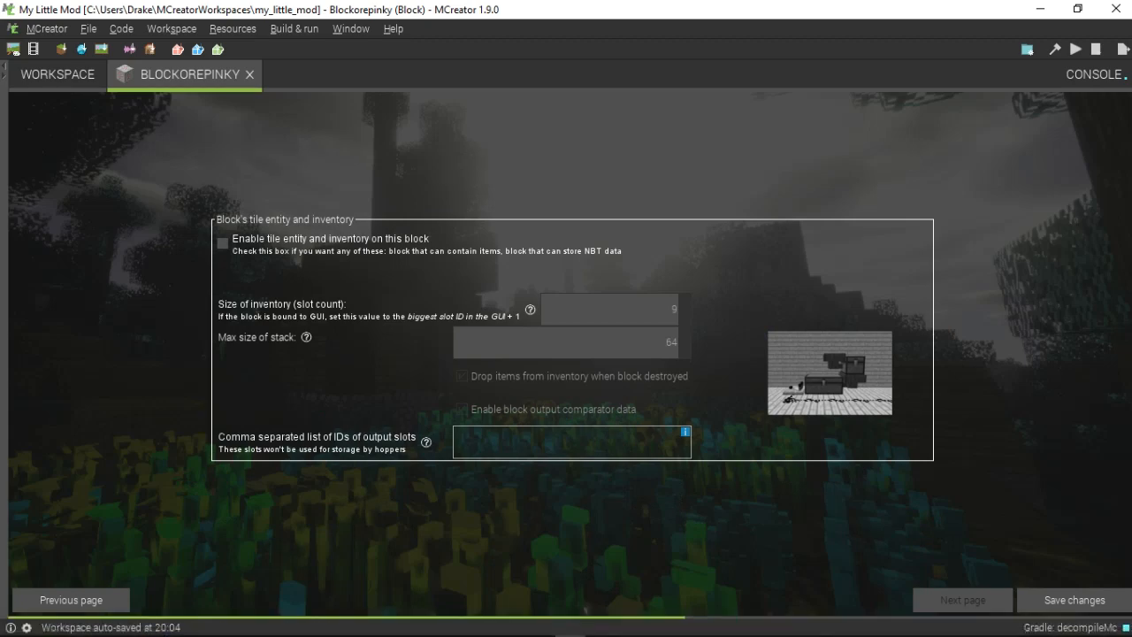
pyautogui.click(962, 600)
pyautogui.click(963, 599)
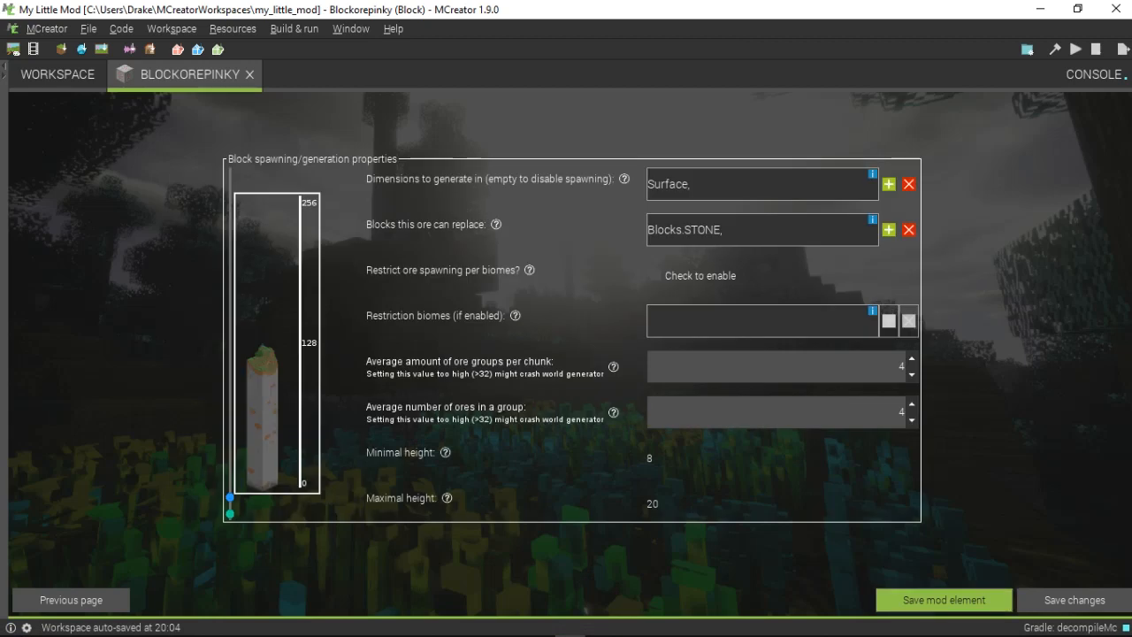
pyautogui.click(944, 600)
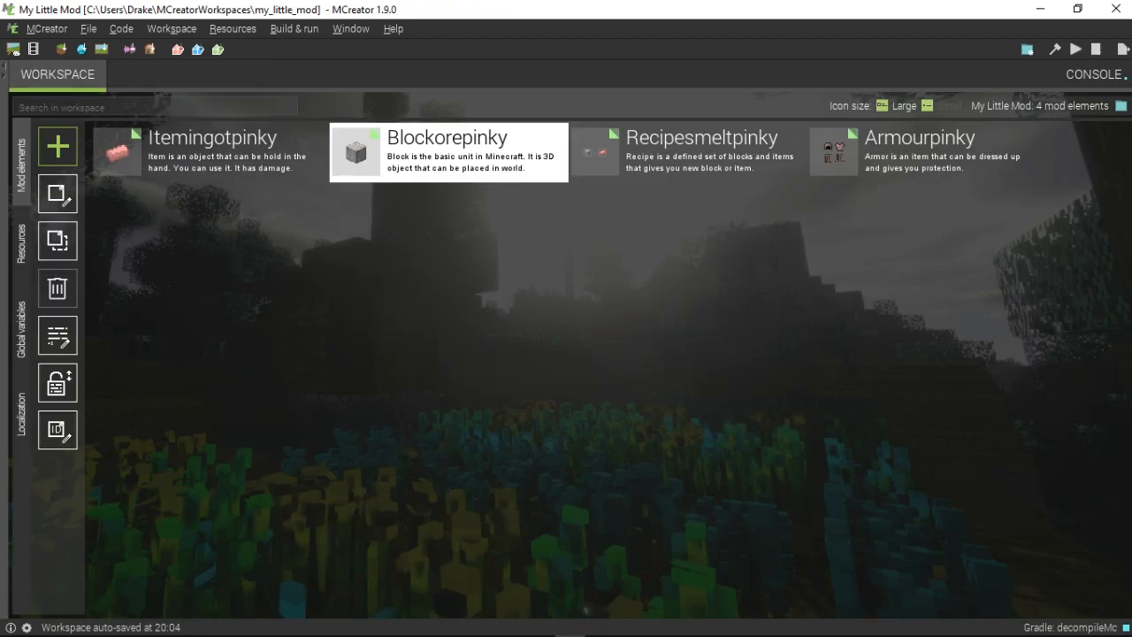
pyautogui.doubleClick(690, 152)
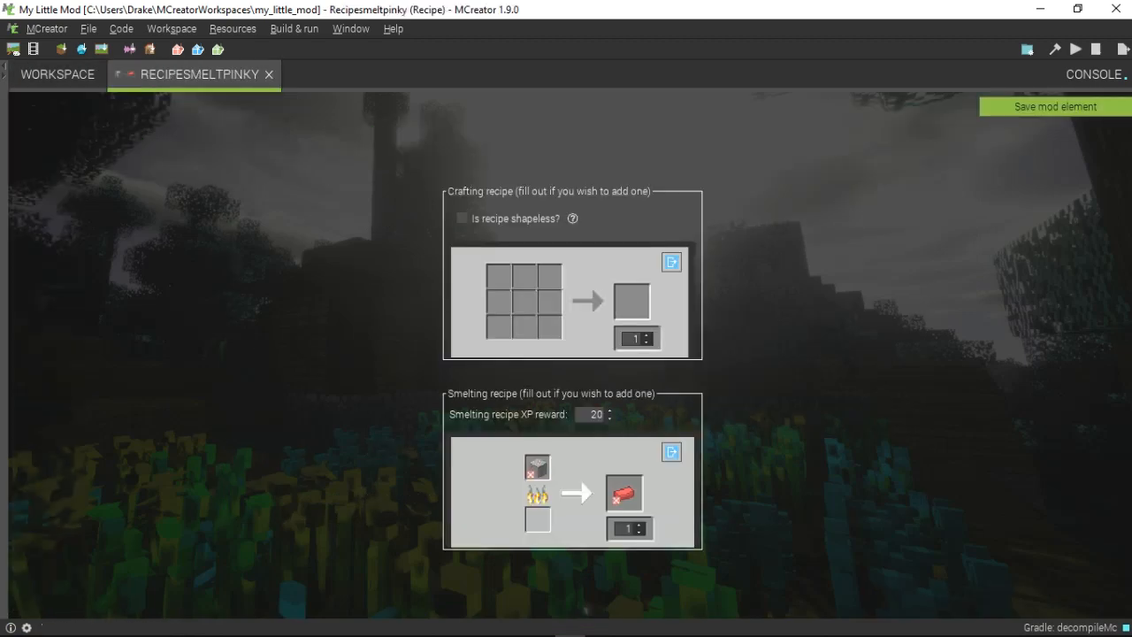
pyautogui.click(268, 75)
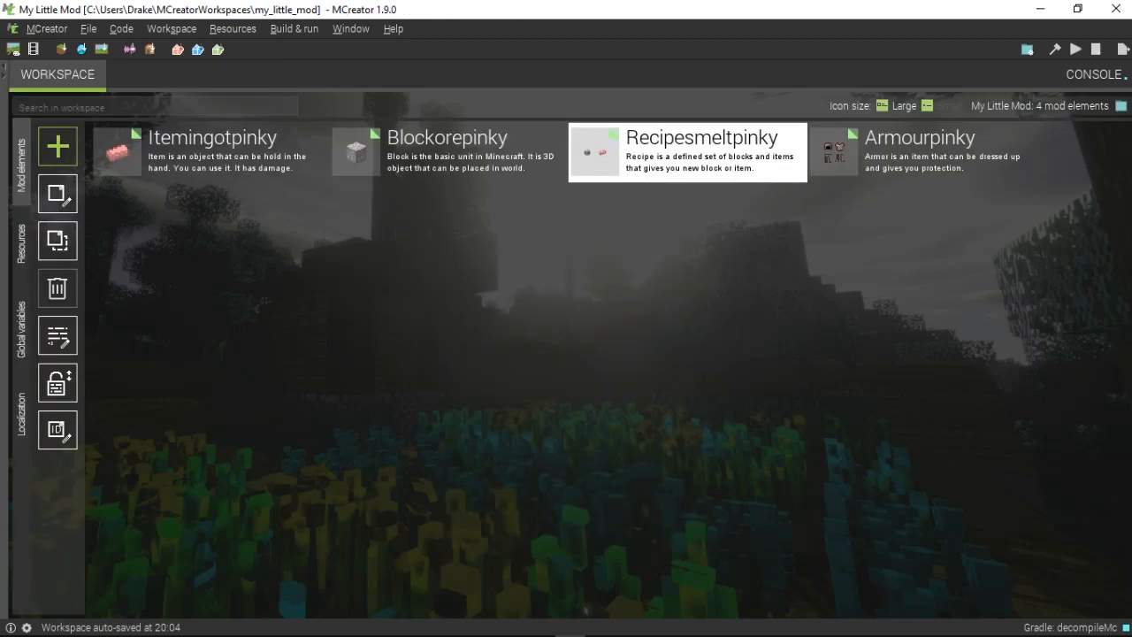
# Review the Armourpinky armor's piece names, creative inventory tab choices and available armor textures.
pyautogui.click(927, 152)
pyautogui.doubleClick(927, 152)
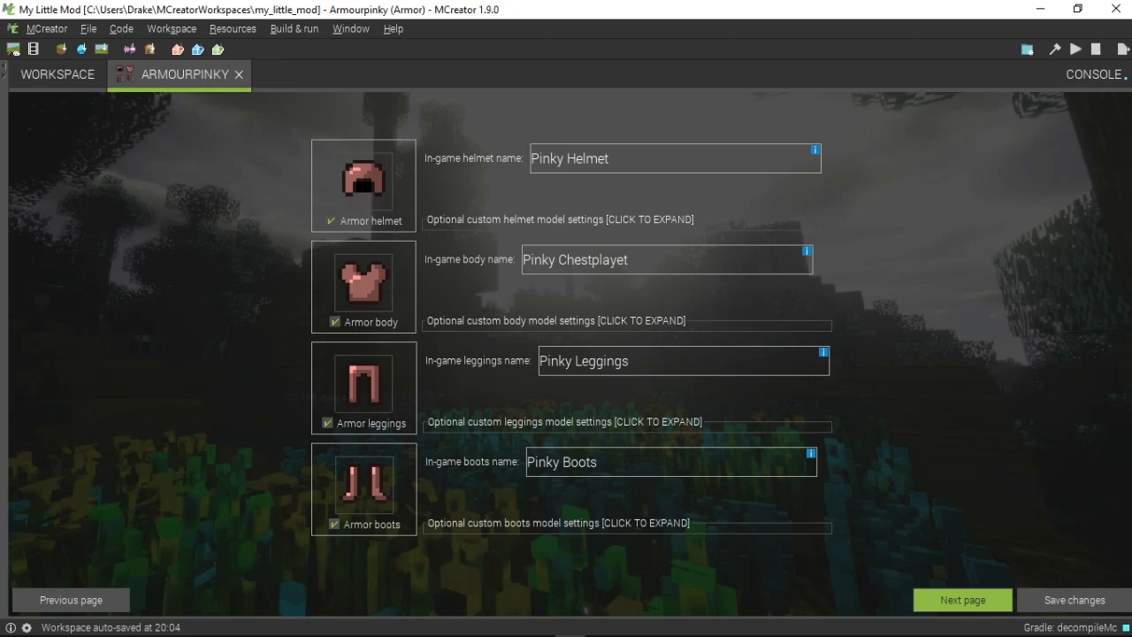
pyautogui.click(963, 599)
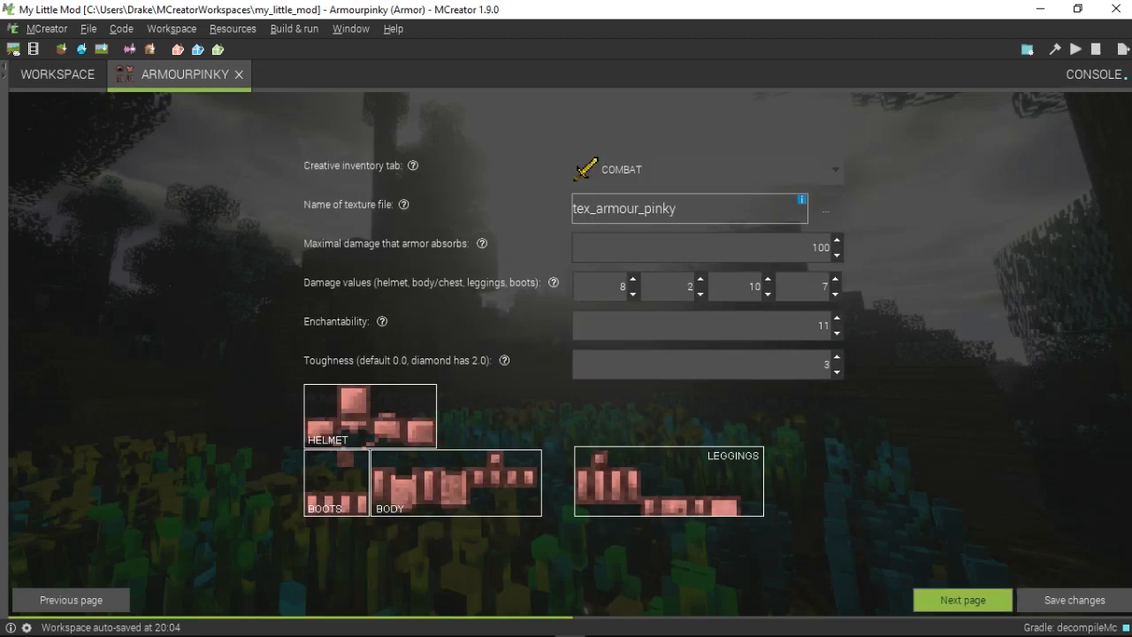
pyautogui.click(708, 170)
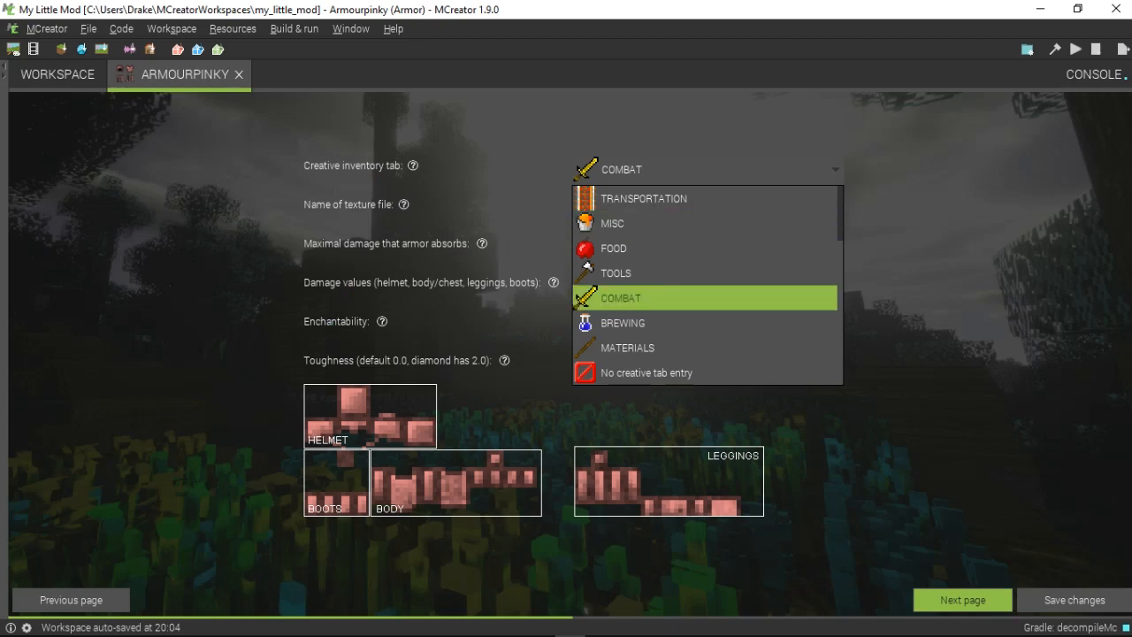
pyautogui.click(704, 298)
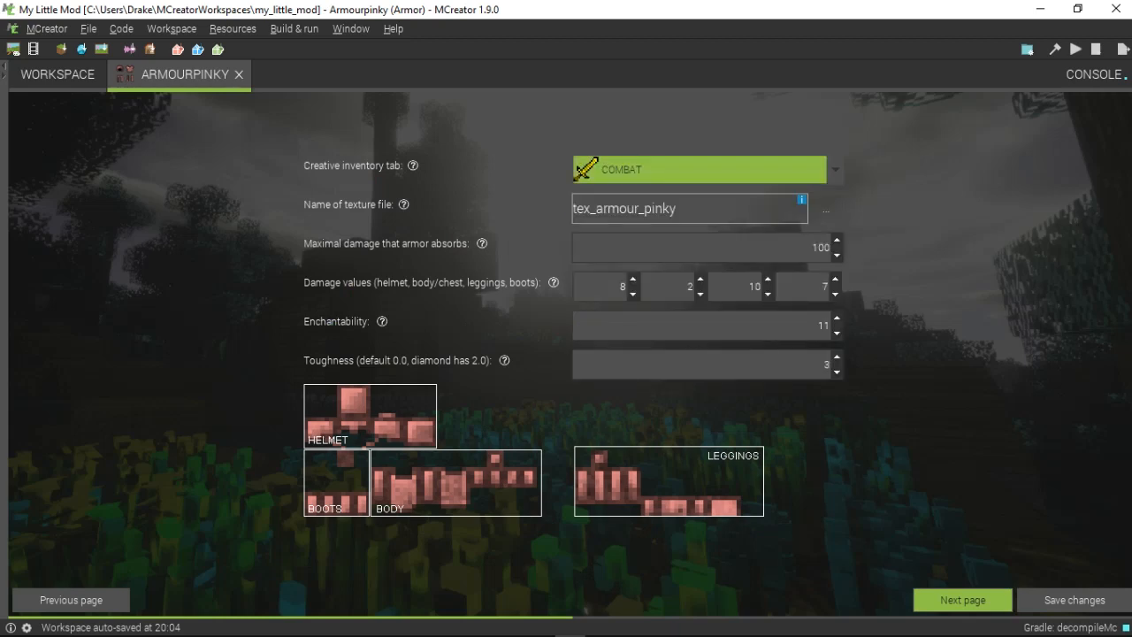
pyautogui.click(825, 210)
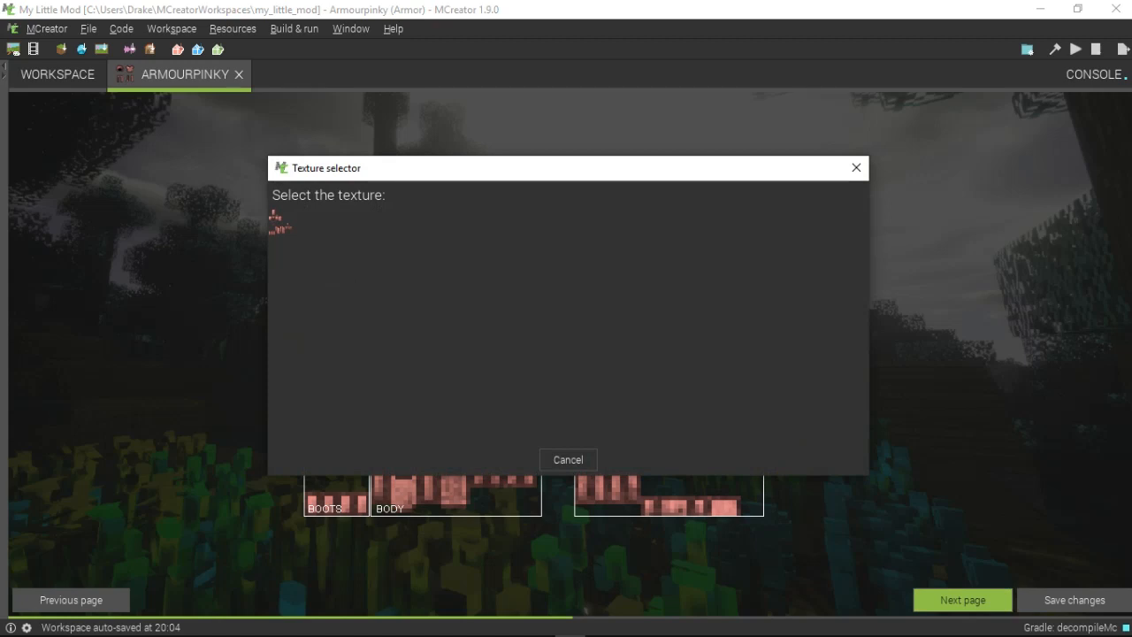
pyautogui.click(568, 459)
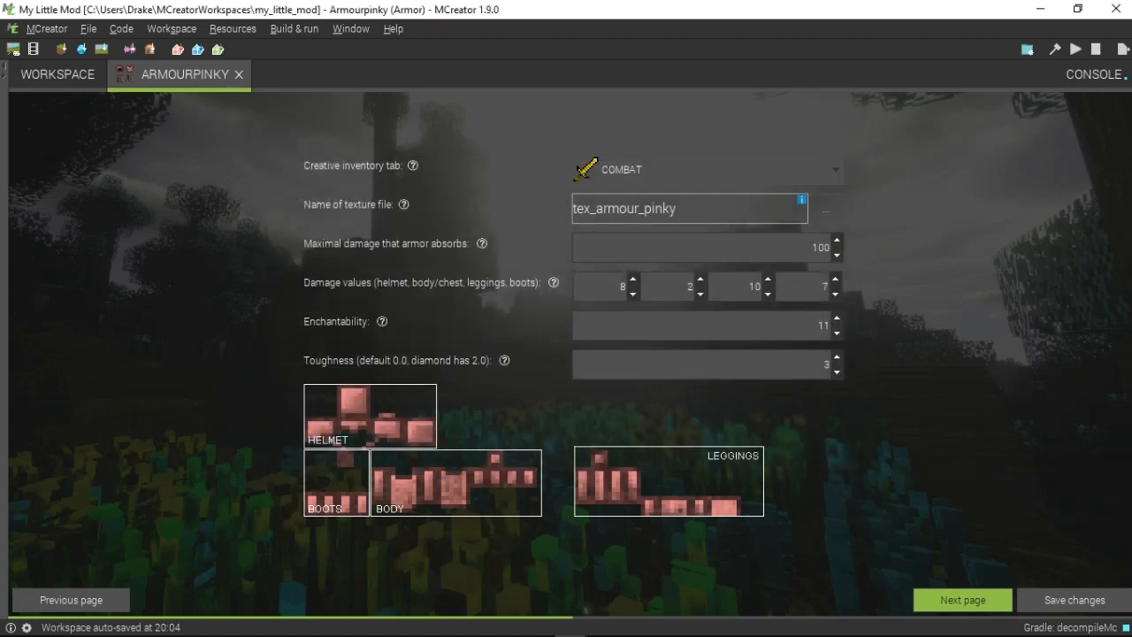
# Review the armor's absorbed damage, per-piece damage and toughness values, and save the mod element unchanged.
pyautogui.doubleClick(815, 248)
pyautogui.click(830, 248)
pyautogui.moveTo(829, 248); pyautogui.dragTo(813, 248)
pyautogui.click(813, 248)
pyautogui.doubleClick(622, 286)
pyautogui.press('Tab')
pyautogui.press('Tab')
pyautogui.press('Tab')
pyautogui.click(824, 364)
pyautogui.doubleClick(826, 364)
pyautogui.click(963, 600)
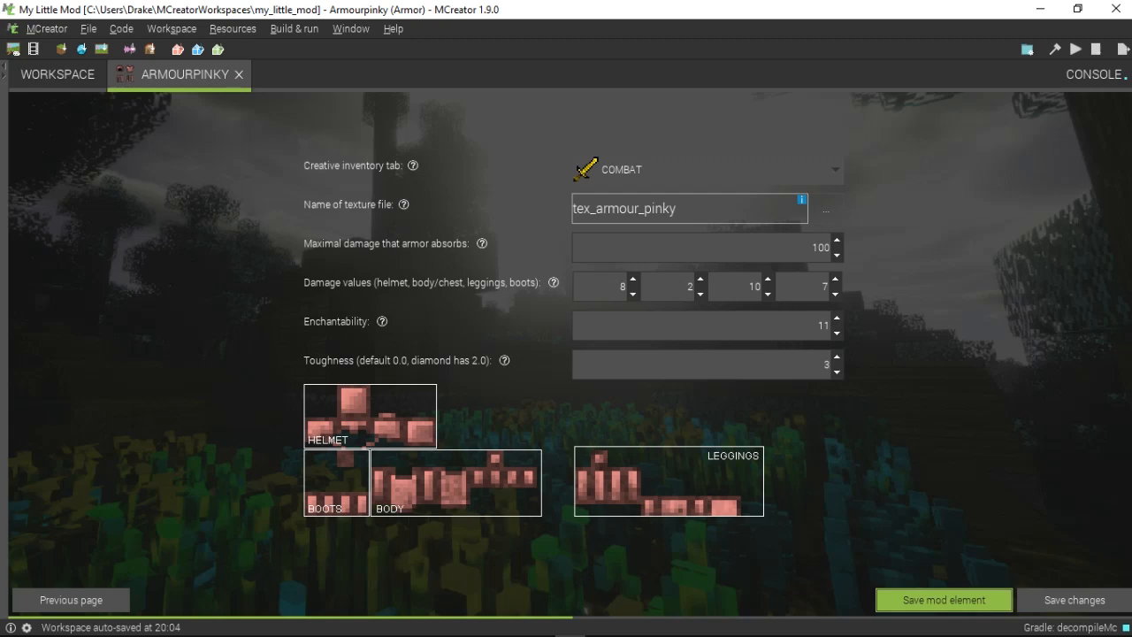
pyautogui.click(943, 599)
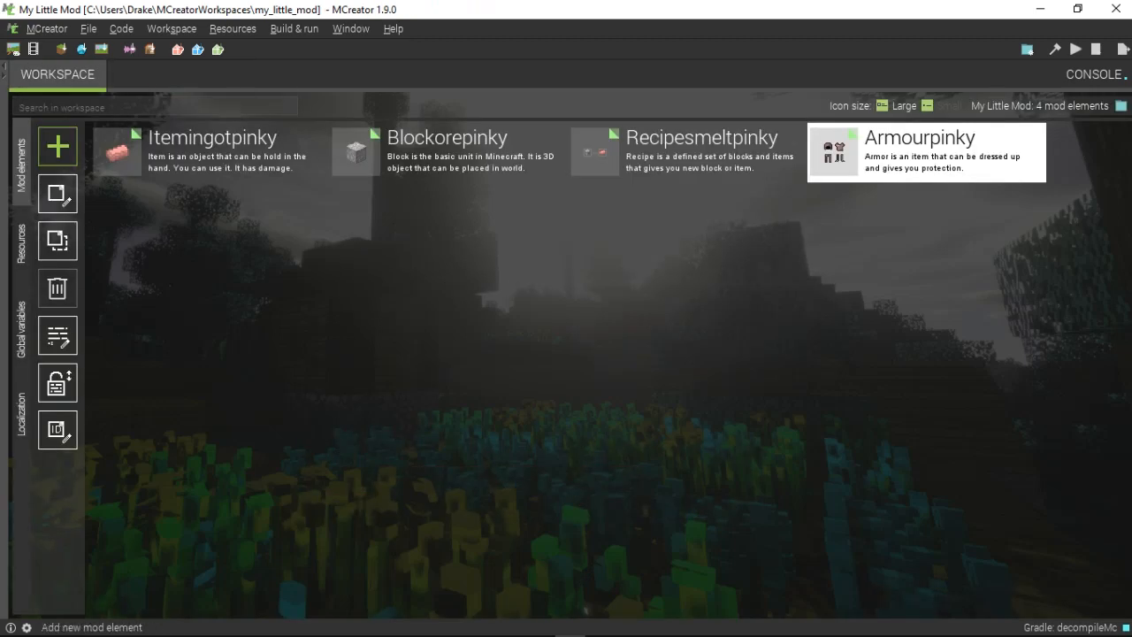
pyautogui.click(58, 146)
pyautogui.scroll(-3, 152, 463)
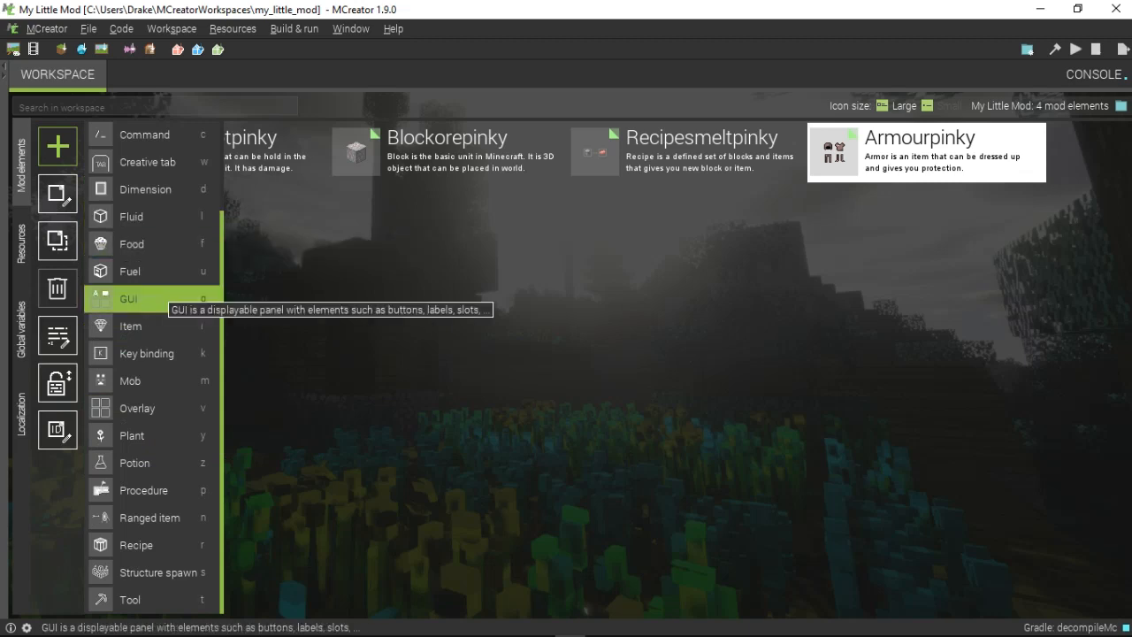
pyautogui.click(137, 545)
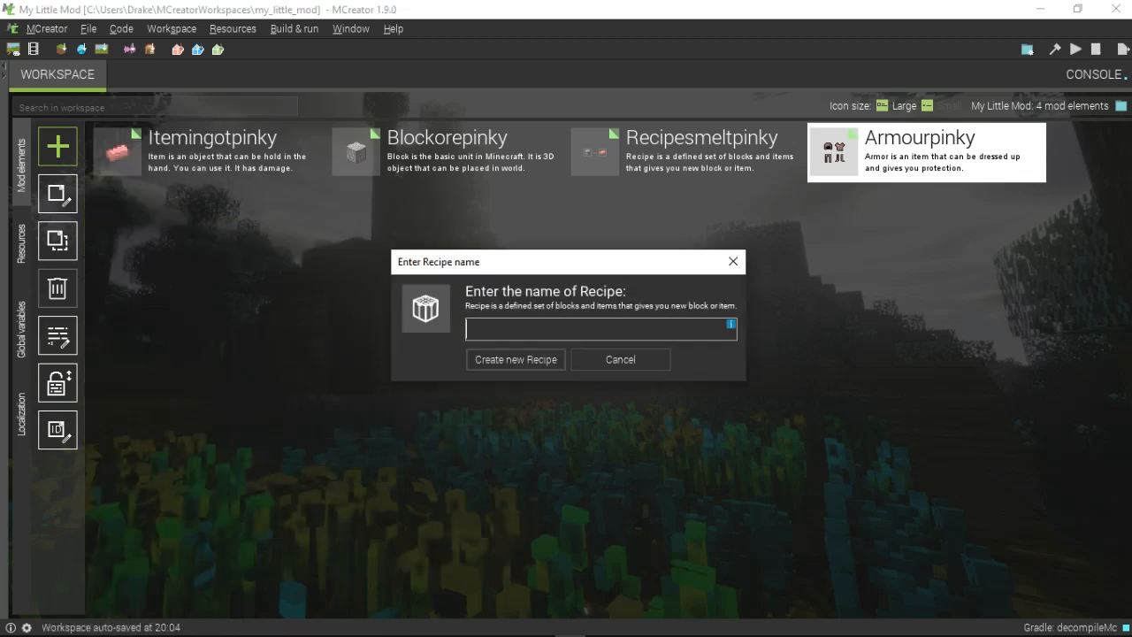
pyautogui.write('Recipe_armour')
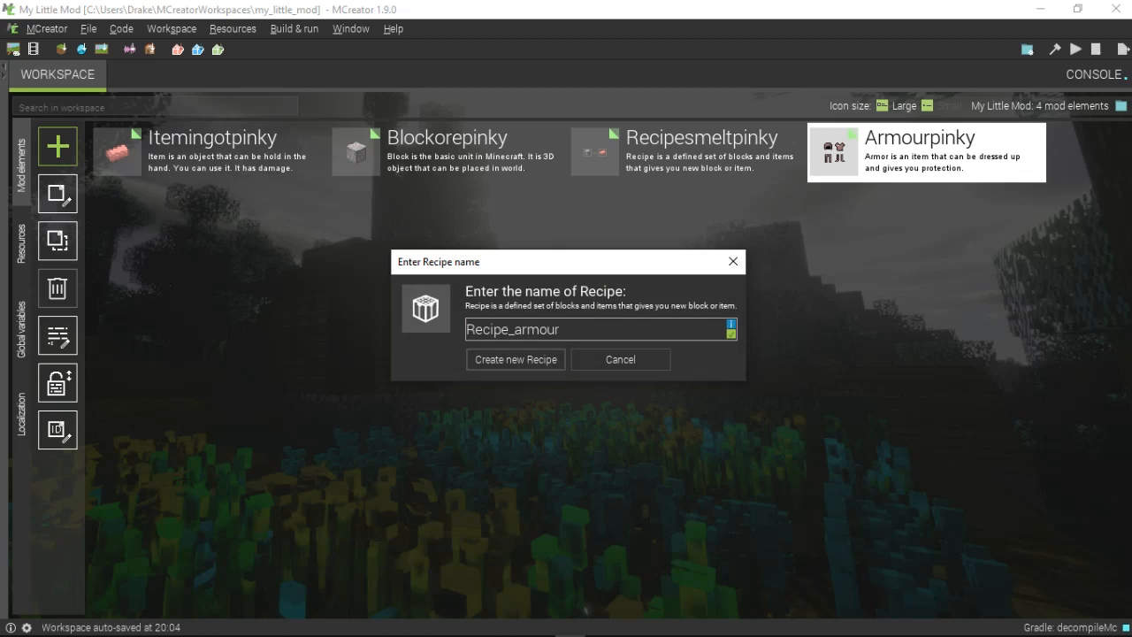
pyautogui.press('BackSpace')
pyautogui.write('r_pinky')
pyautogui.moveTo(561, 330); pyautogui.dragTo(515, 330)
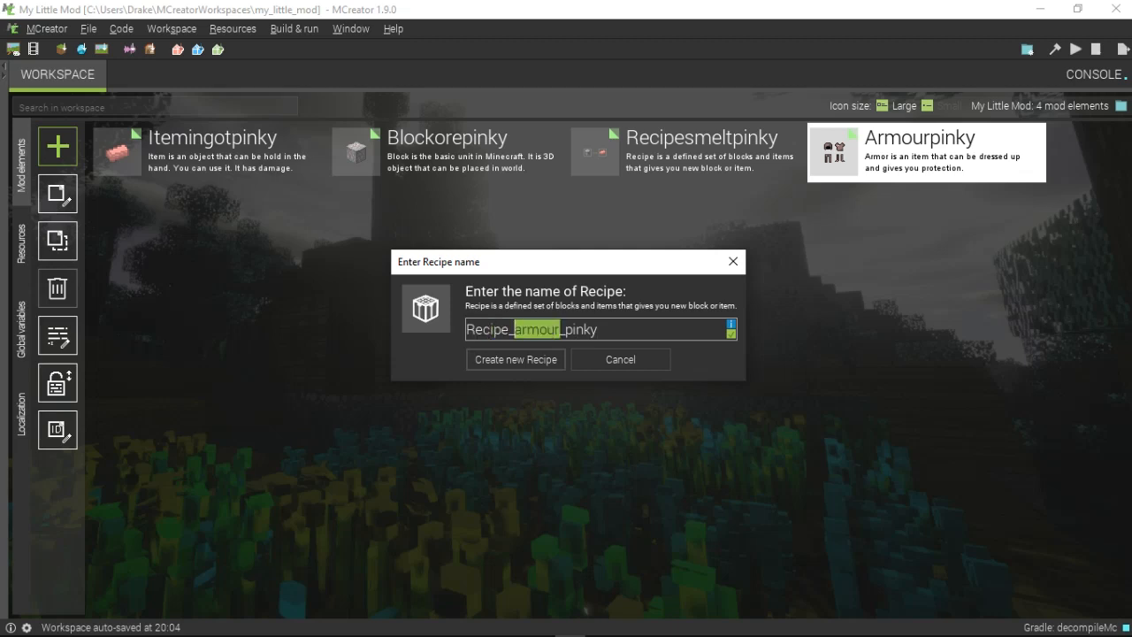
pyautogui.write('craft')
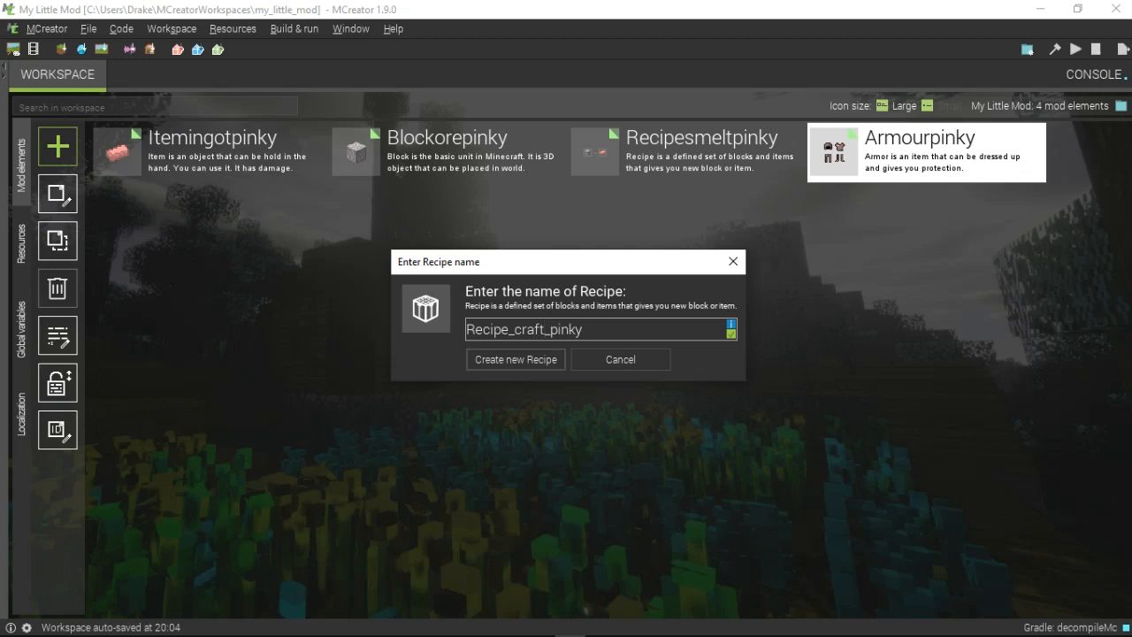
pyautogui.write('_armour_')
pyautogui.press('Return')
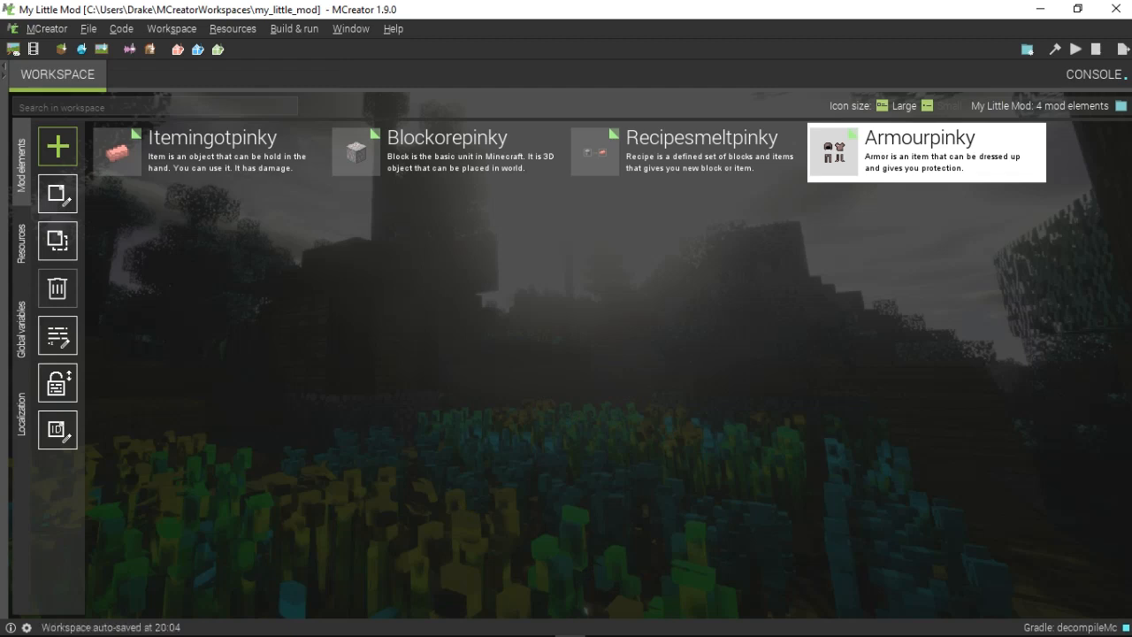
# Create a new recipe mod element named Recipe_armour_head_pinky.
pyautogui.click(57, 146)
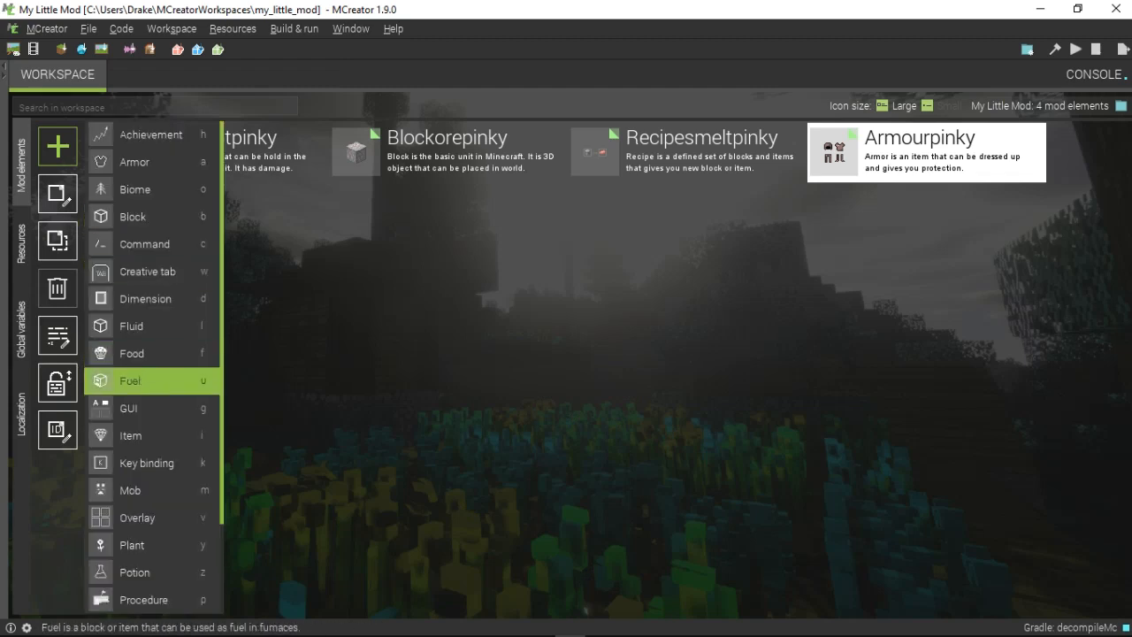
pyautogui.press('r')
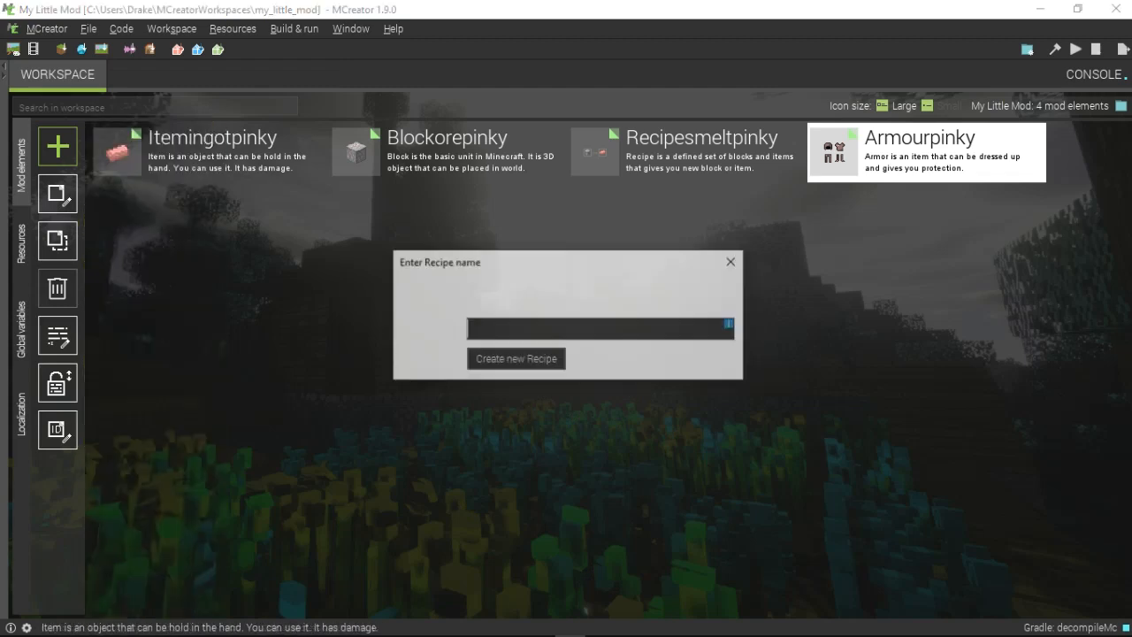
pyautogui.write('Re')
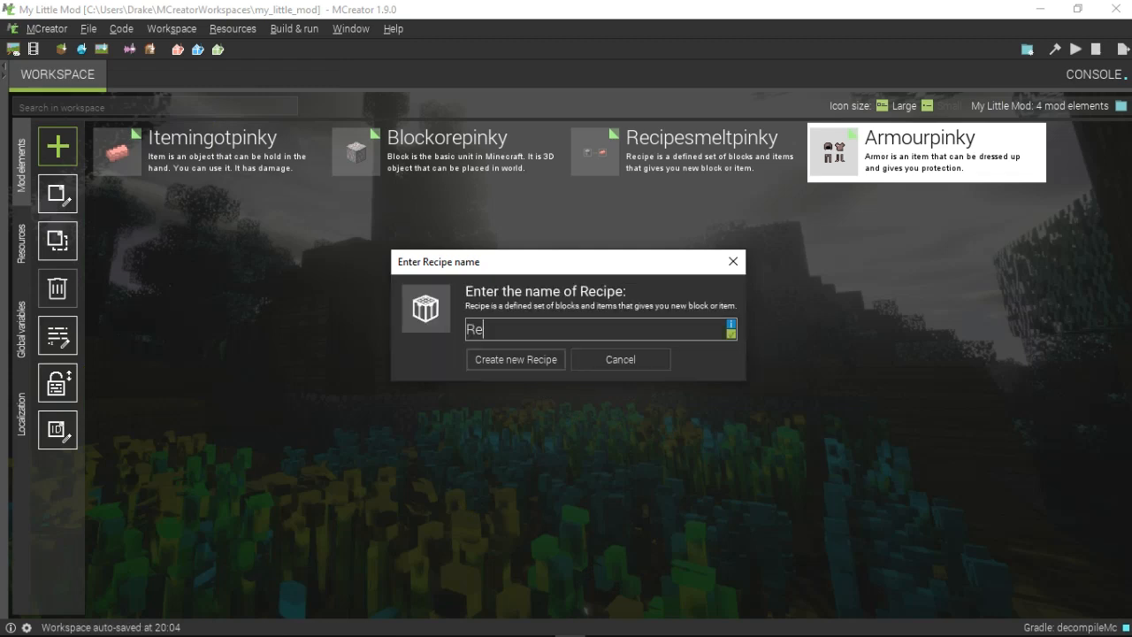
pyautogui.write('cipe_armour_head')
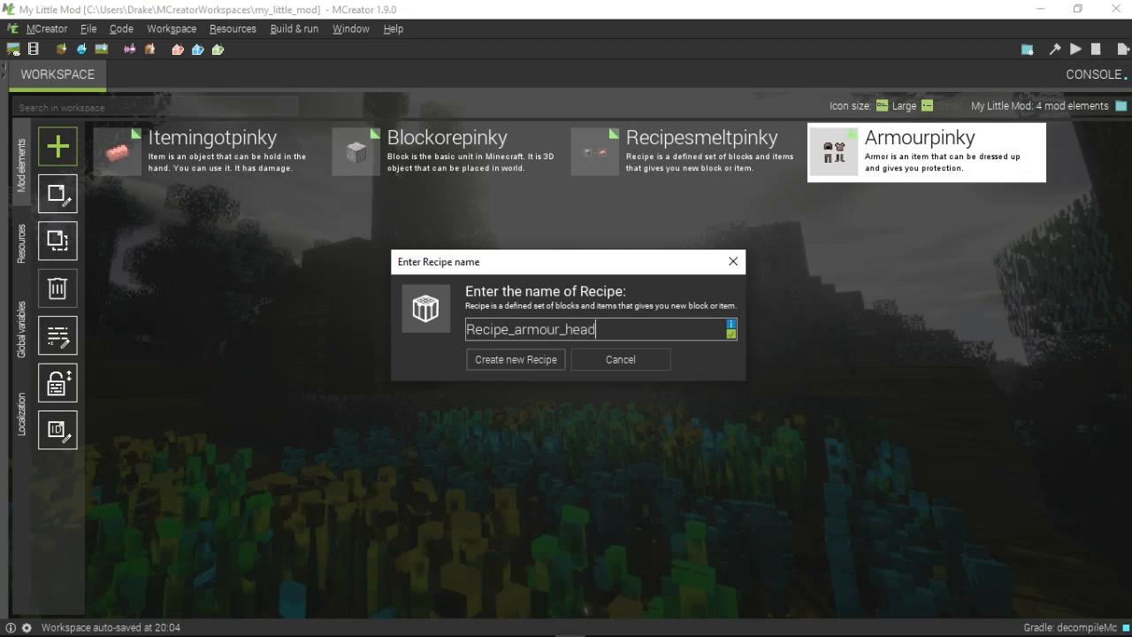
pyautogui.write('_pinky')
pyautogui.press('BackSpace')
pyautogui.write('y')
pyautogui.press('Return')
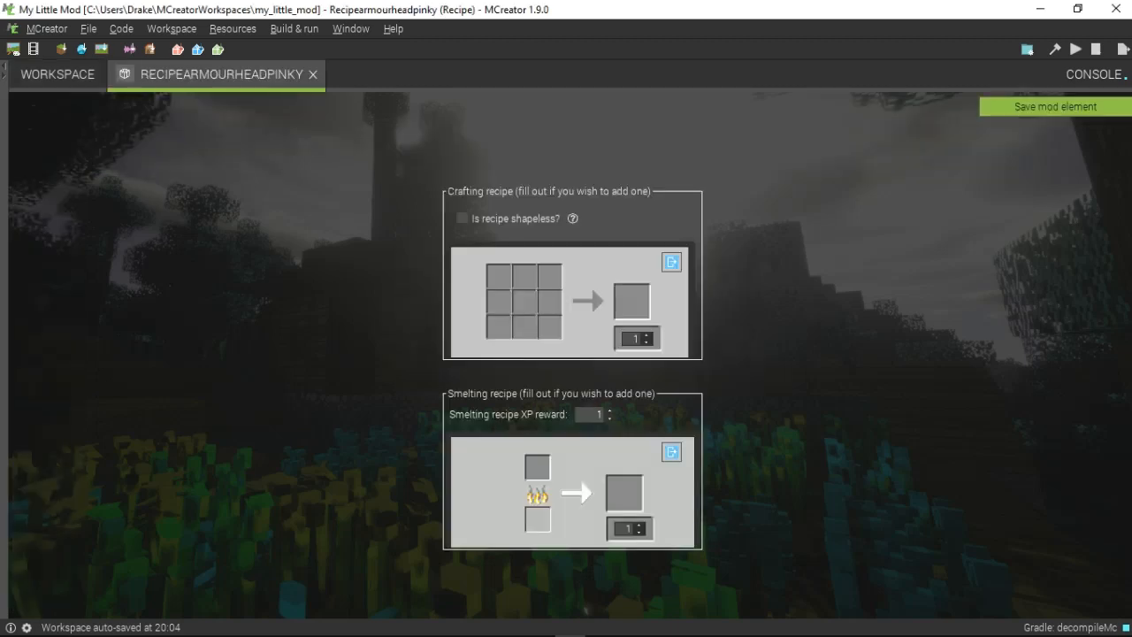
# Place Itemingotpinky in the top and middle cells of the crafting grid's left column.
pyautogui.click(499, 276)
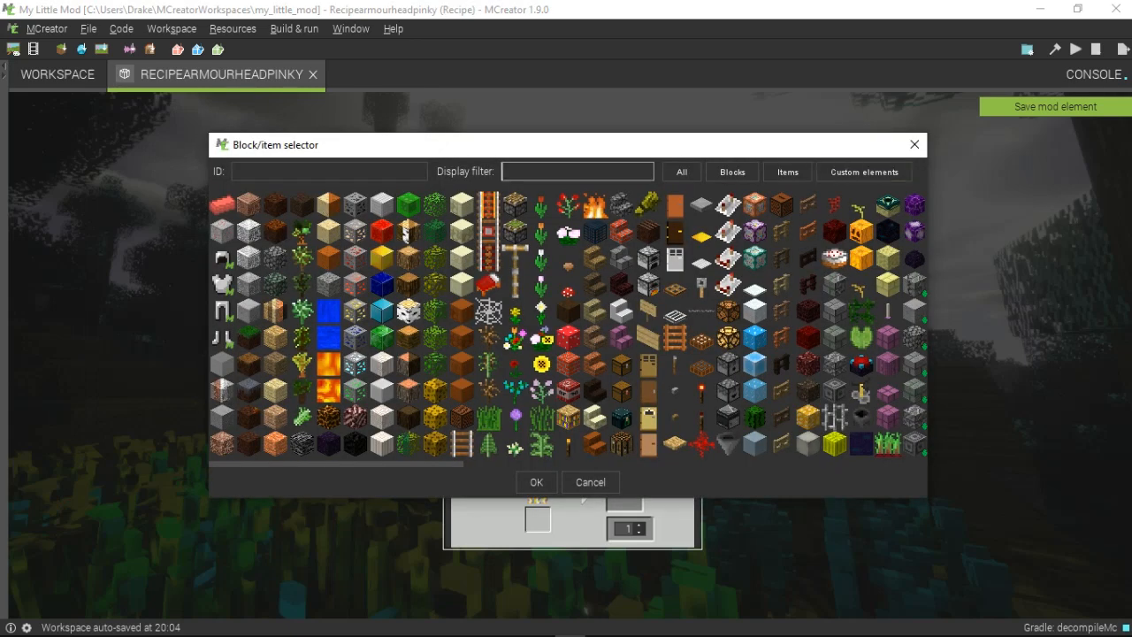
pyautogui.click(222, 205)
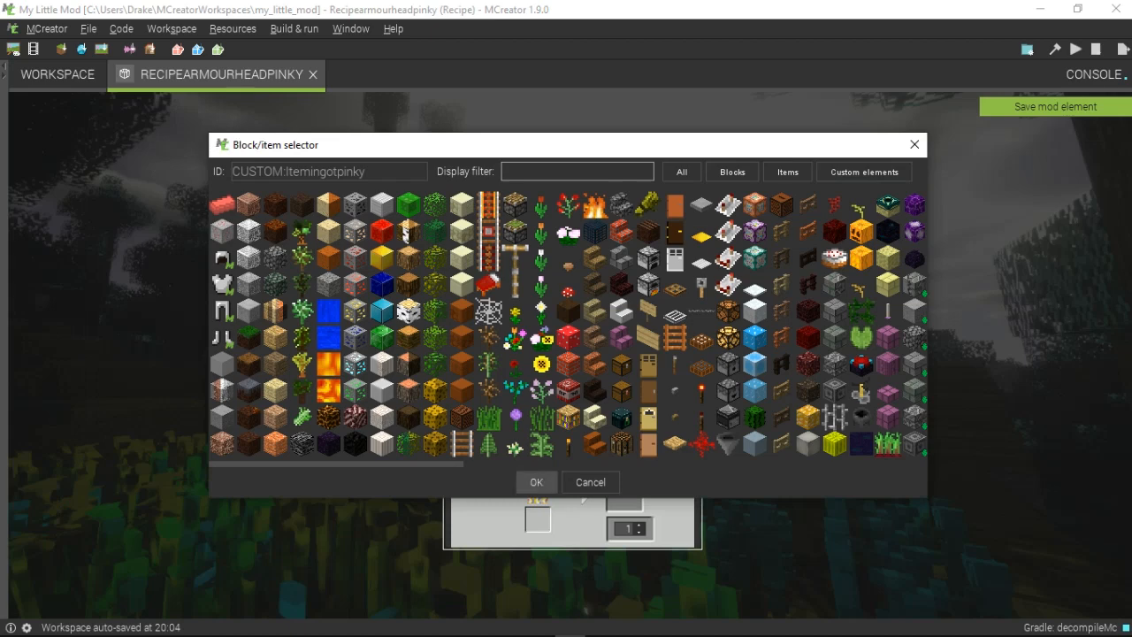
pyautogui.click(536, 482)
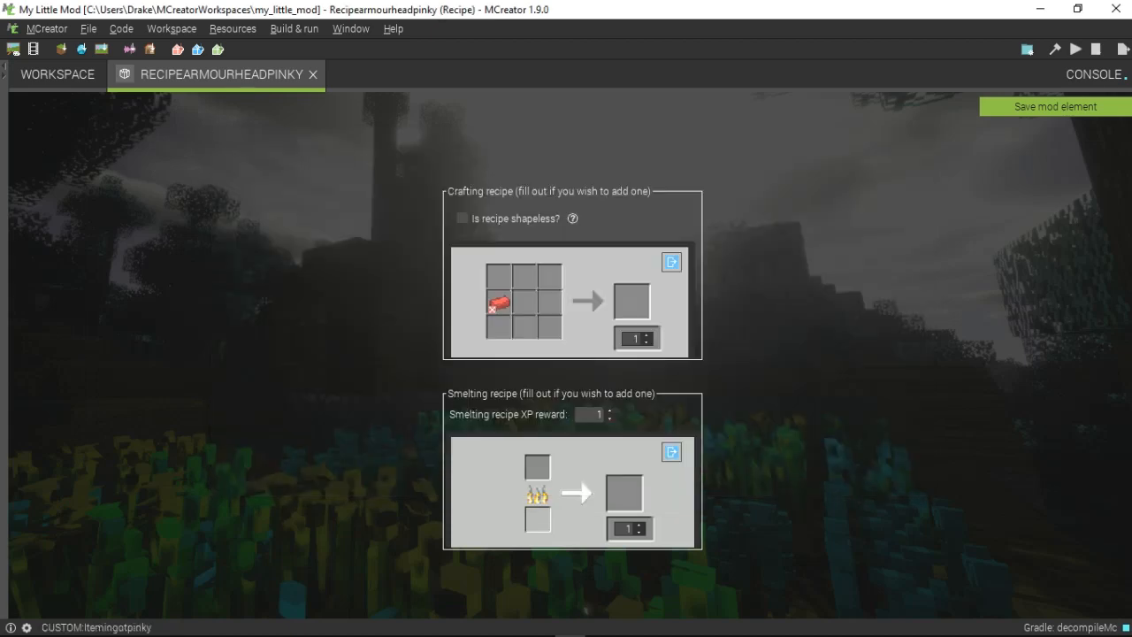
pyautogui.click(498, 303)
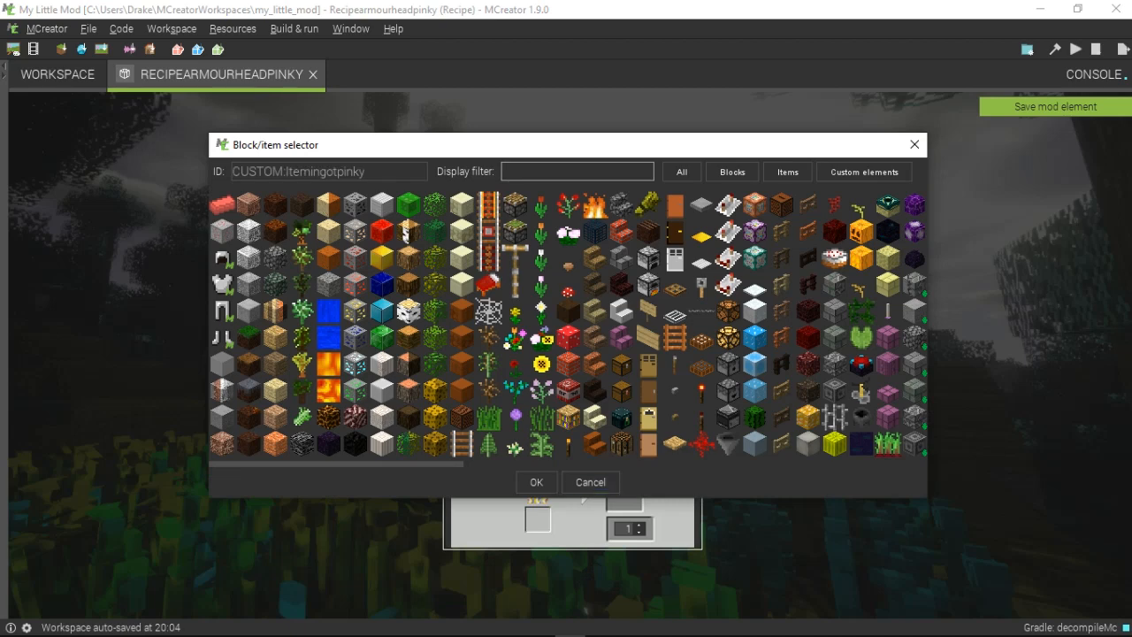
pyautogui.click(536, 483)
# Complete the helmet pattern with Itemingotpinky in the crafting grid's top-centre, top-right and middle-right cells.
pyautogui.click(525, 278)
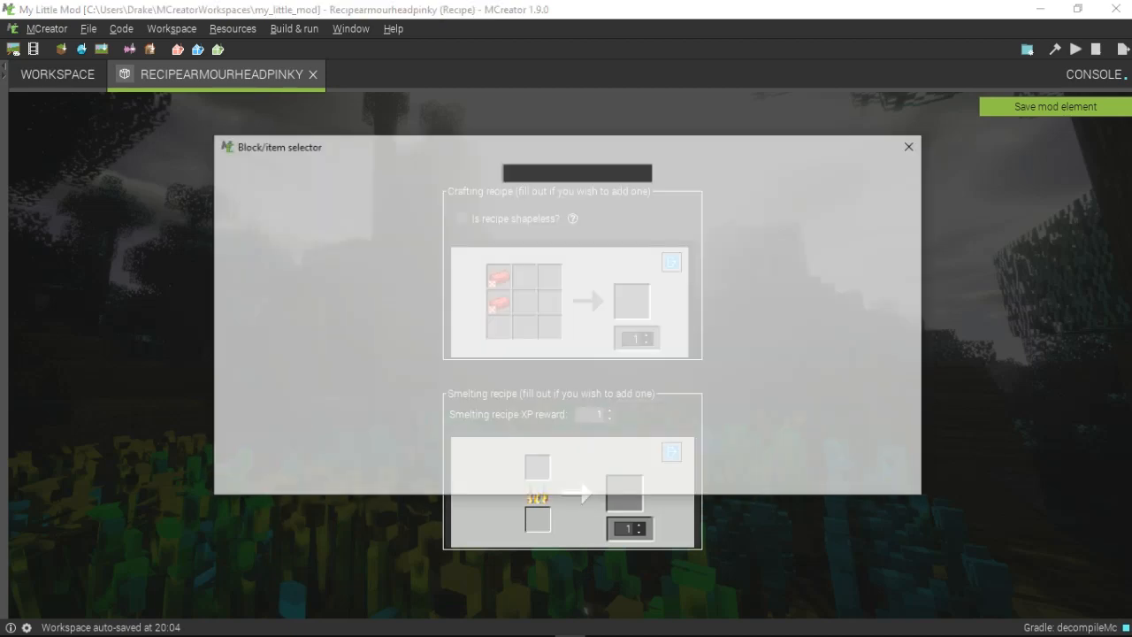
pyautogui.click(222, 206)
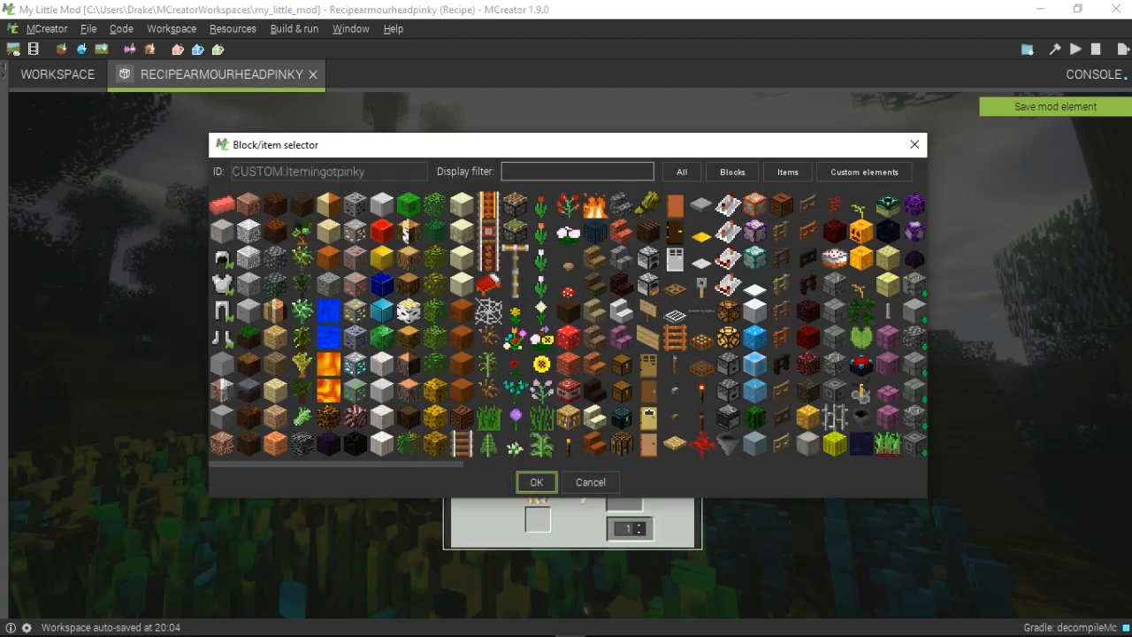
pyautogui.click(536, 482)
pyautogui.click(550, 278)
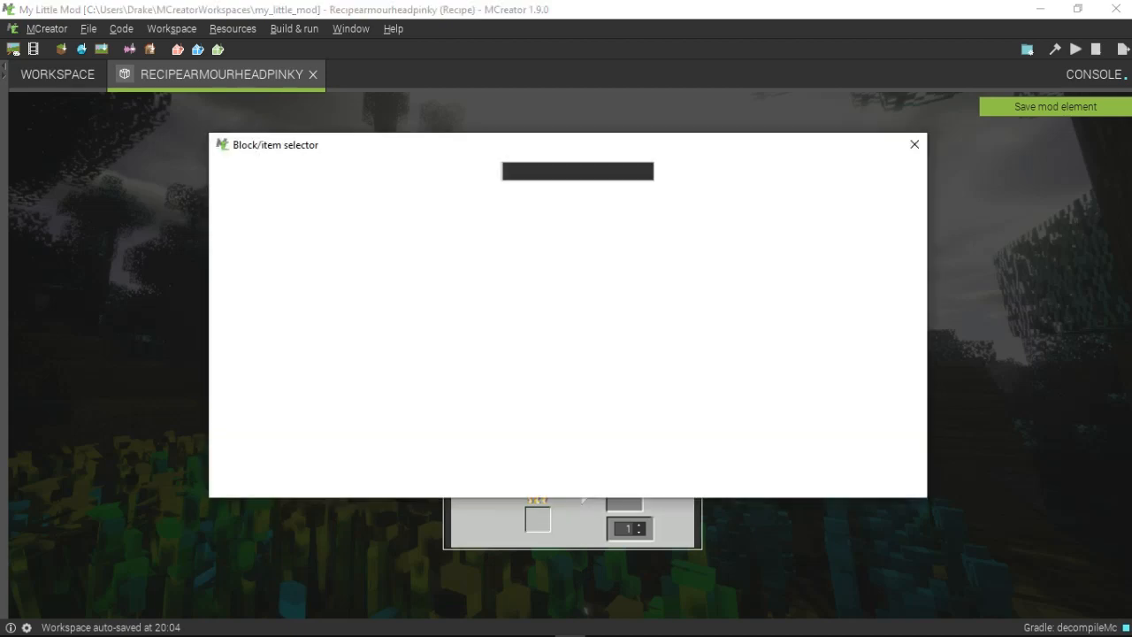
pyautogui.click(222, 205)
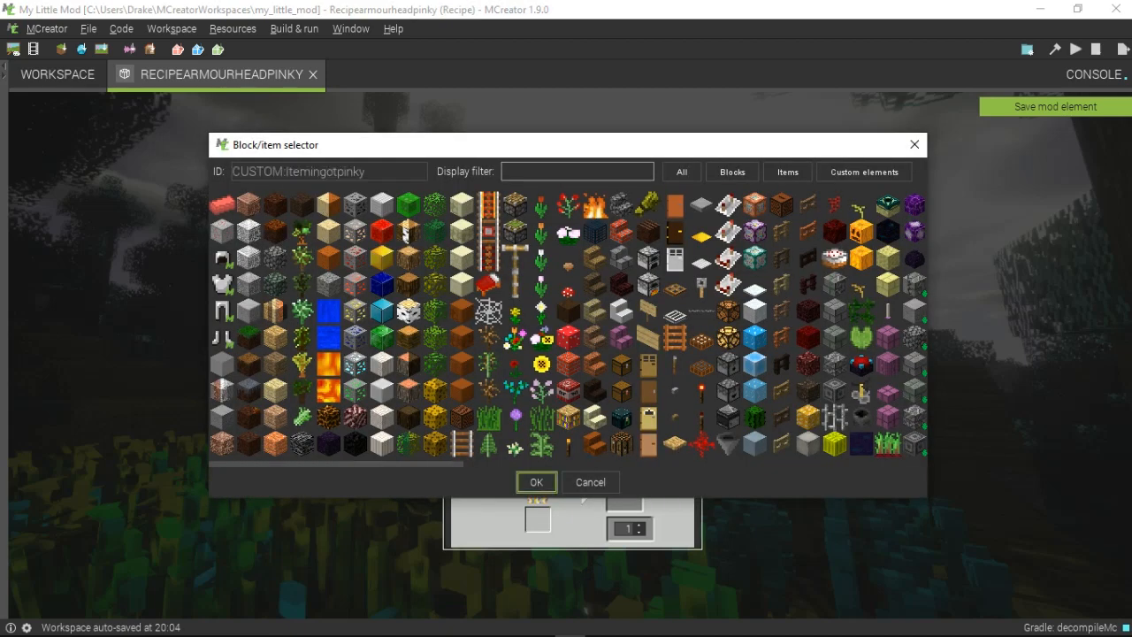
pyautogui.click(536, 482)
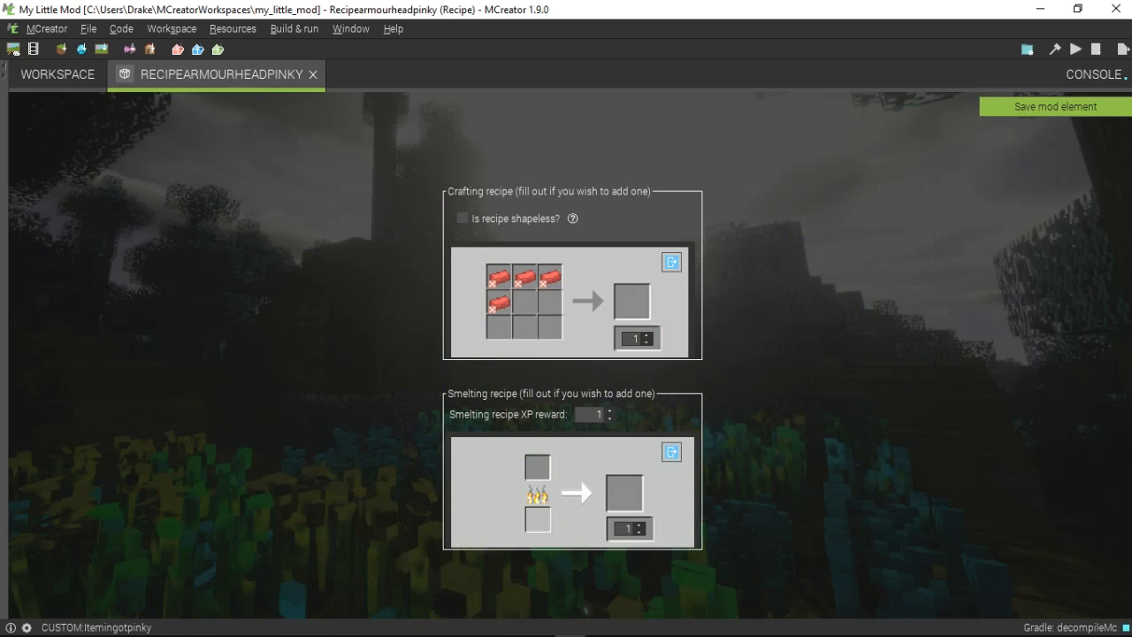
pyautogui.click(550, 303)
pyautogui.click(222, 205)
pyautogui.click(536, 482)
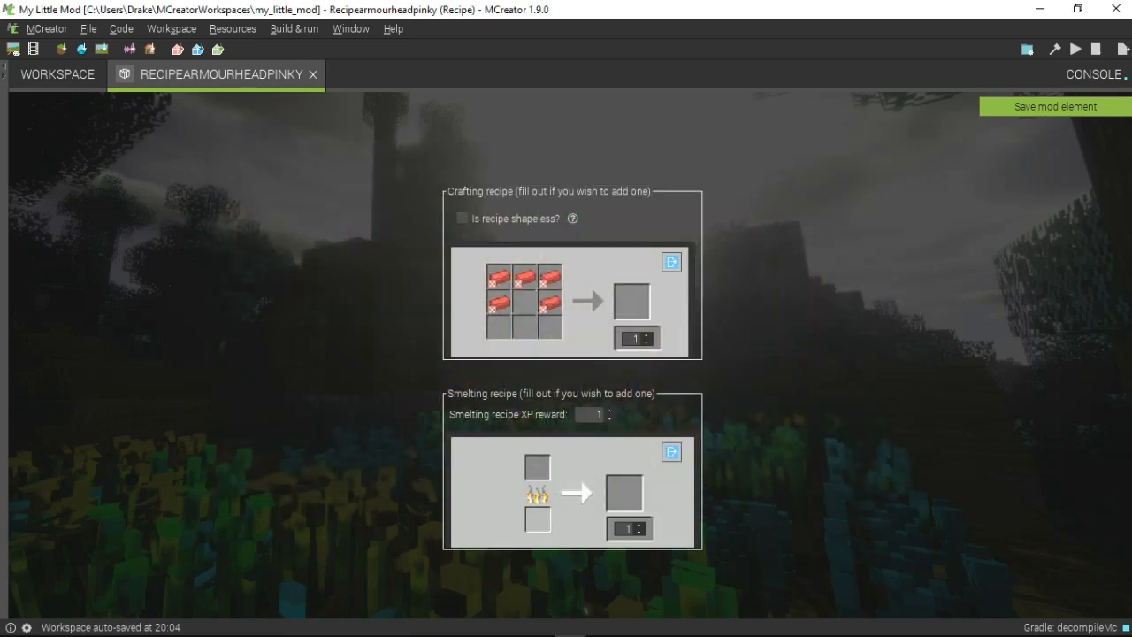
# Set the Armourpinky helmet as the crafting result and save the recipe mod element.
pyautogui.click(632, 302)
pyautogui.click(222, 259)
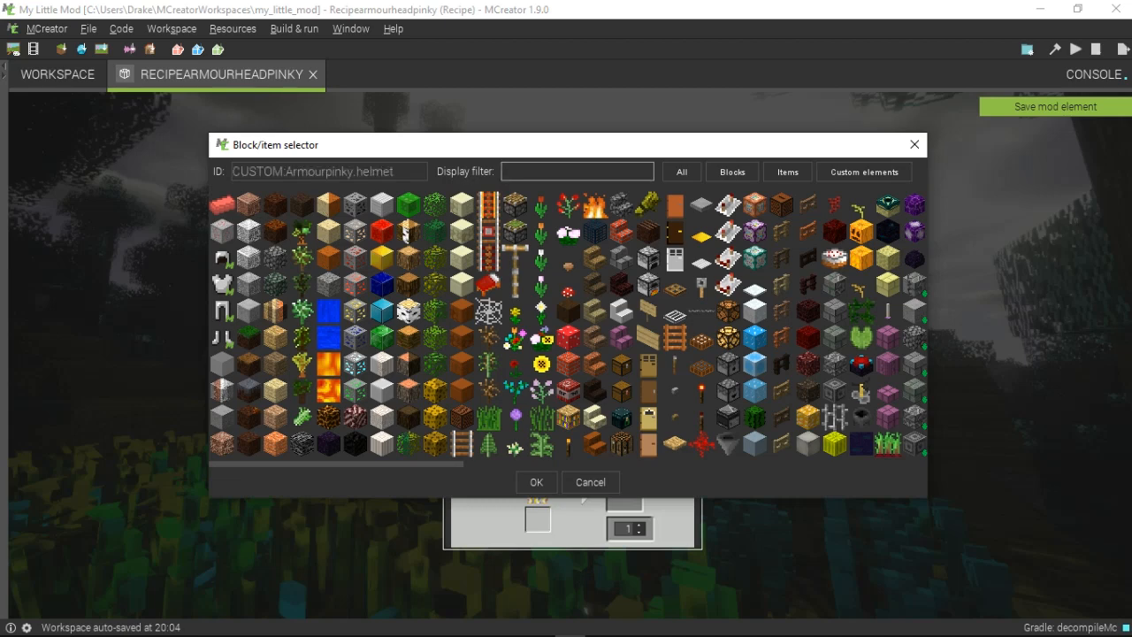
pyautogui.click(536, 482)
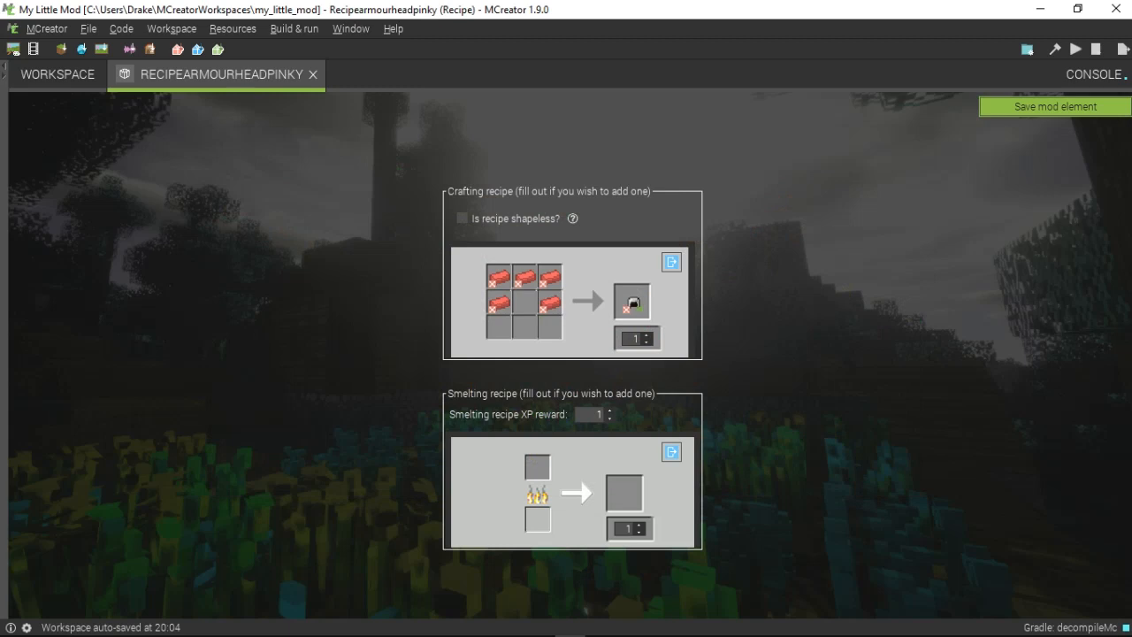
pyautogui.click(1055, 107)
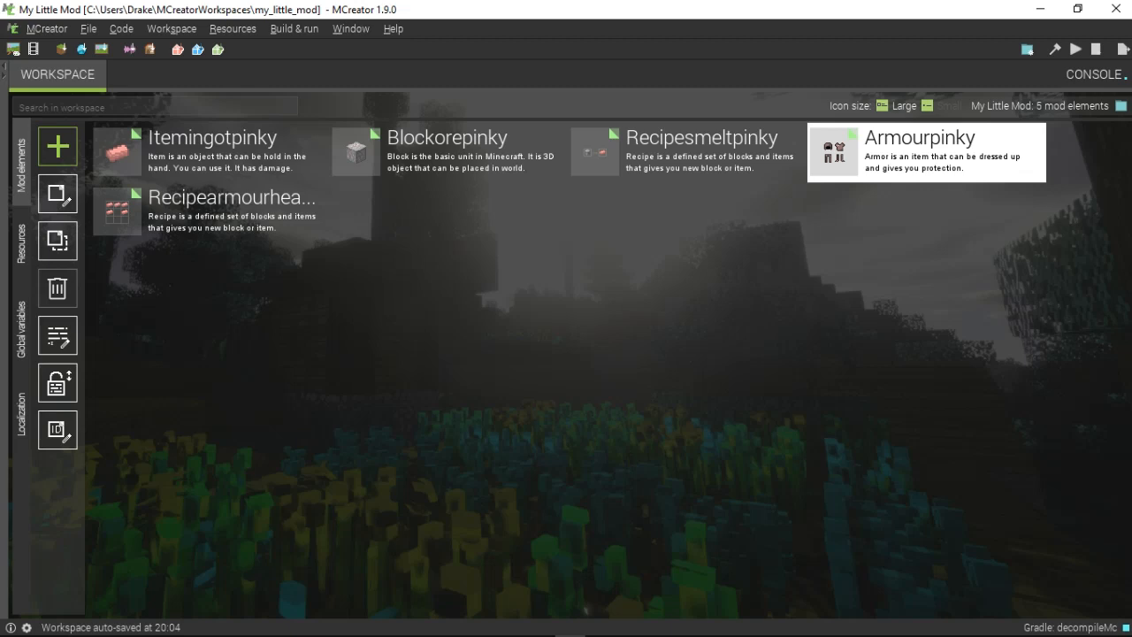
# Create a new recipe mod element named Recipe_armour_chestplate_pinky.
pyautogui.click(58, 146)
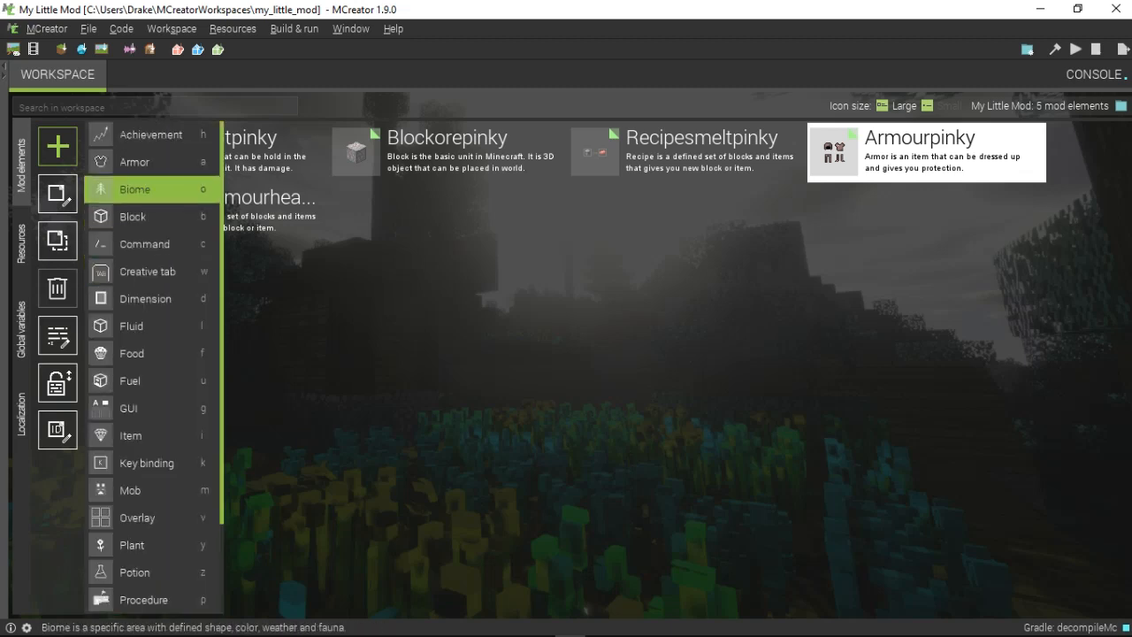
pyautogui.write('rRec')
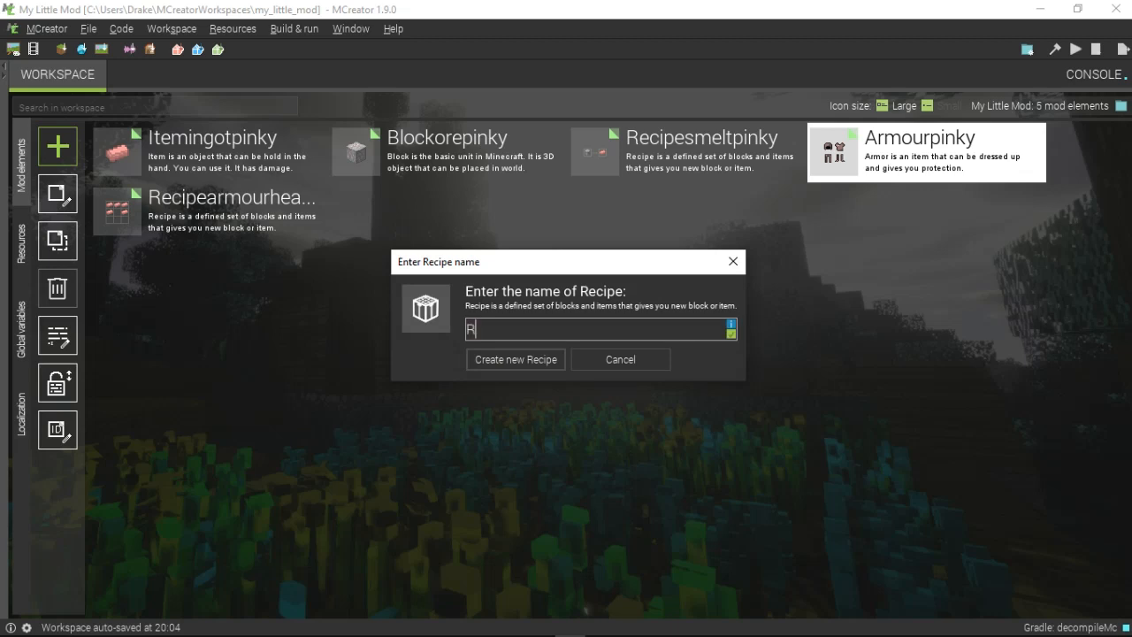
pyautogui.write('ipe_armour_chestp')
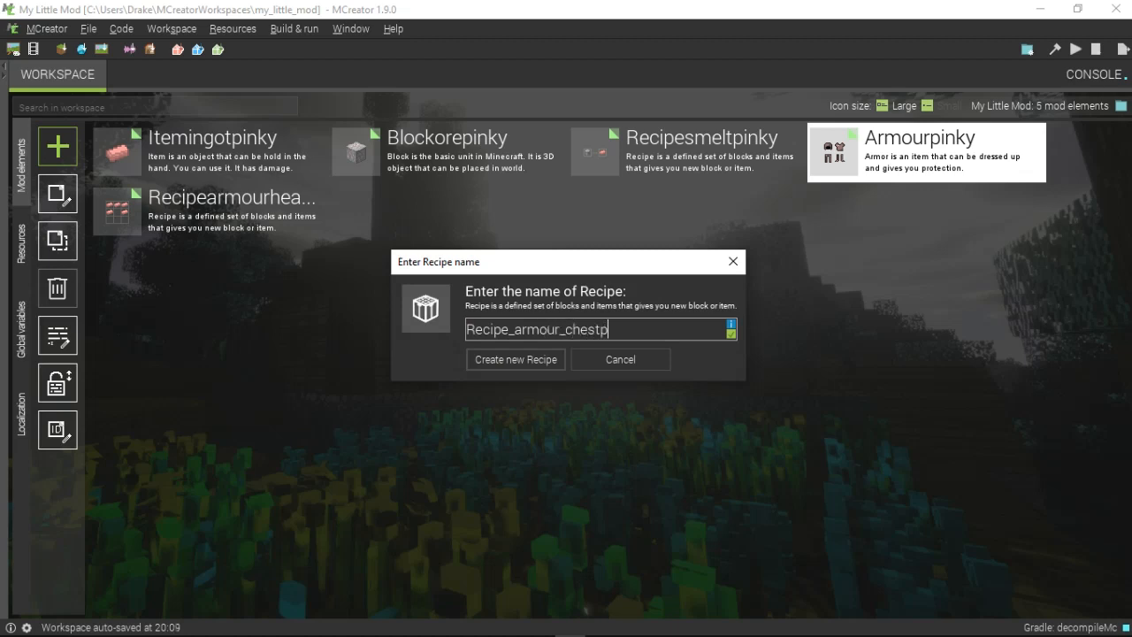
pyautogui.write('laye')
pyautogui.press('BackSpace')
pyautogui.press('BackSpace')
pyautogui.write('te_pinky')
pyautogui.press('Return')
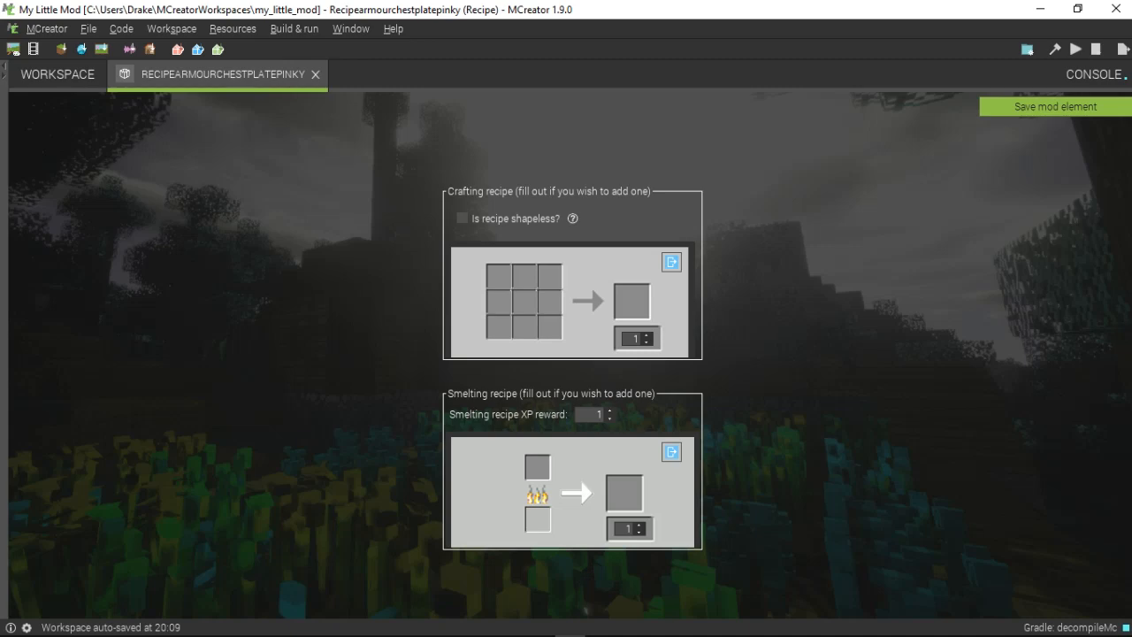
# Fill all three cells of the crafting grid's left column with Itemingotpinky.
pyautogui.click(499, 276)
pyautogui.click(222, 205)
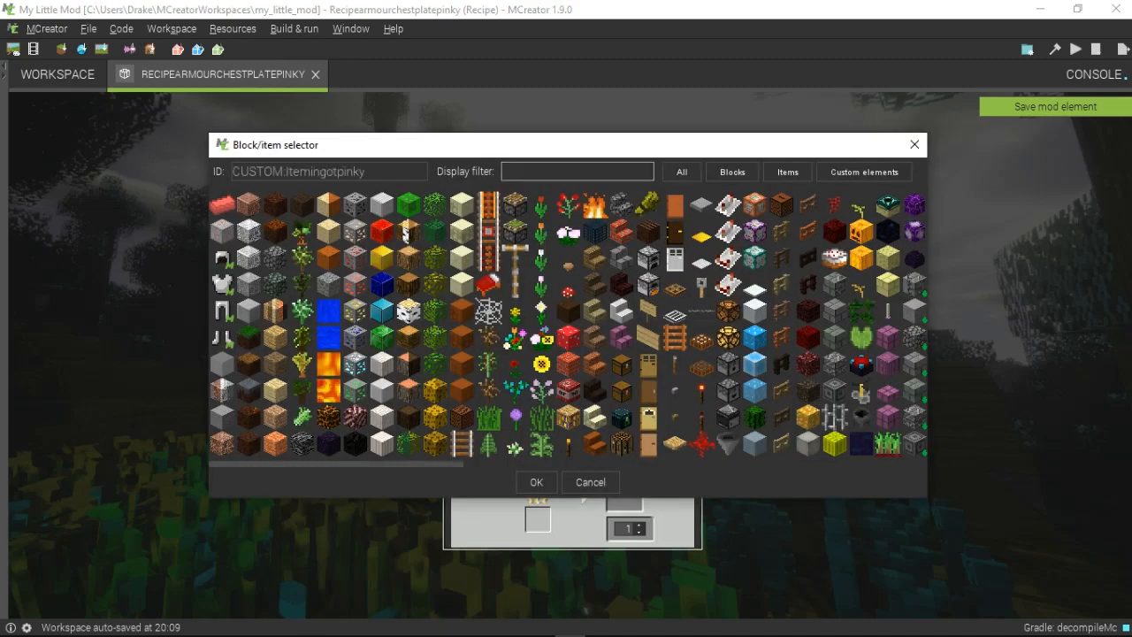
pyautogui.click(536, 482)
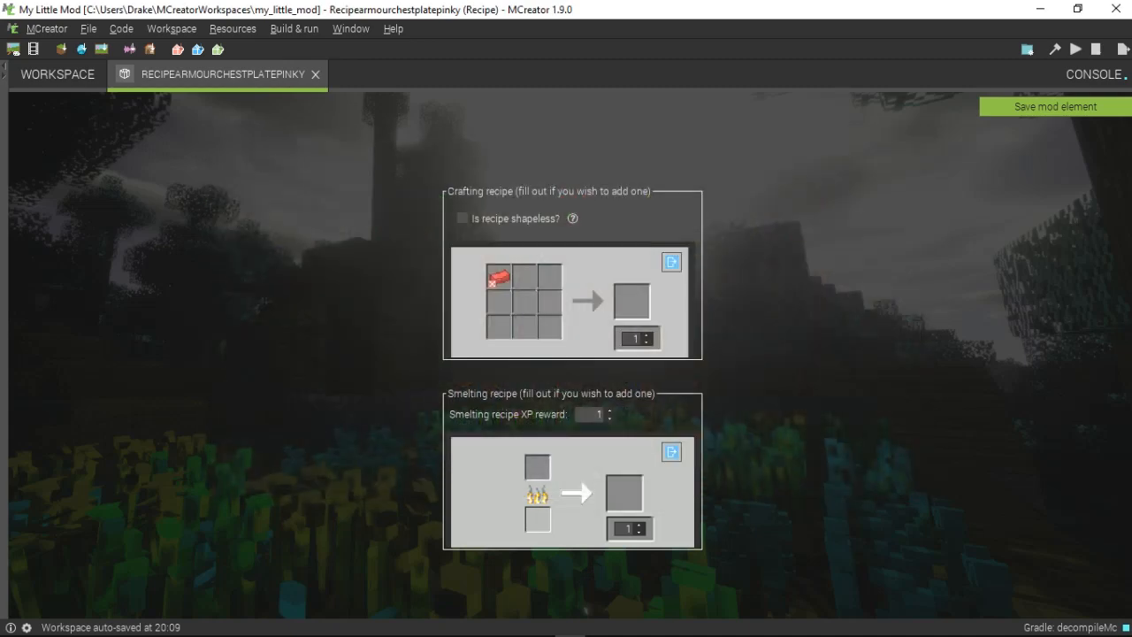
pyautogui.click(549, 276)
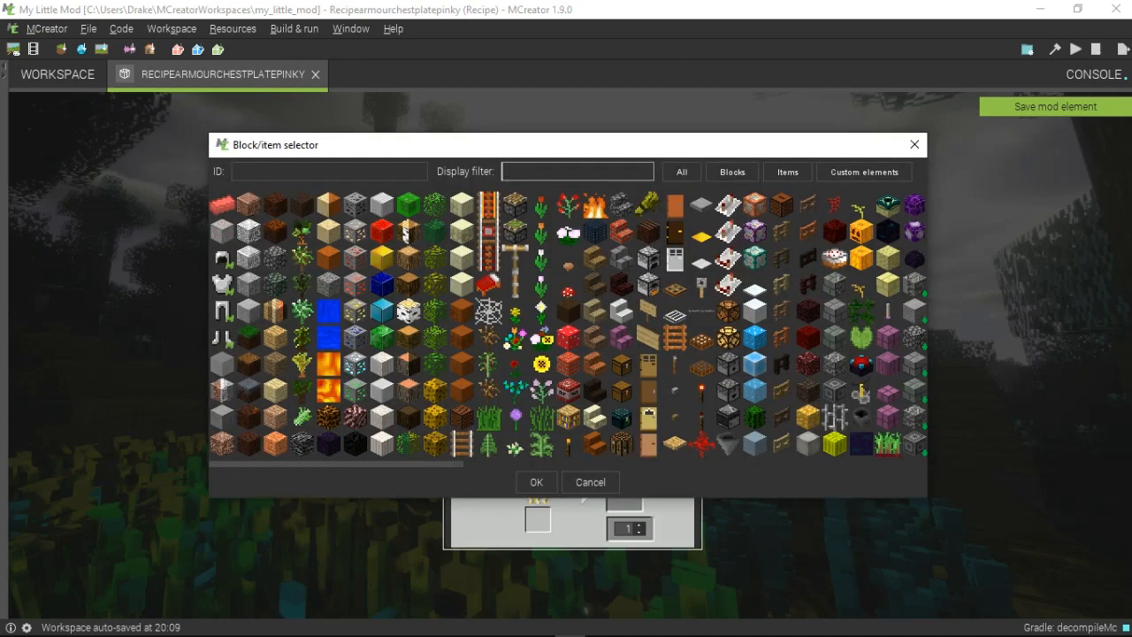
pyautogui.click(222, 205)
pyautogui.click(536, 482)
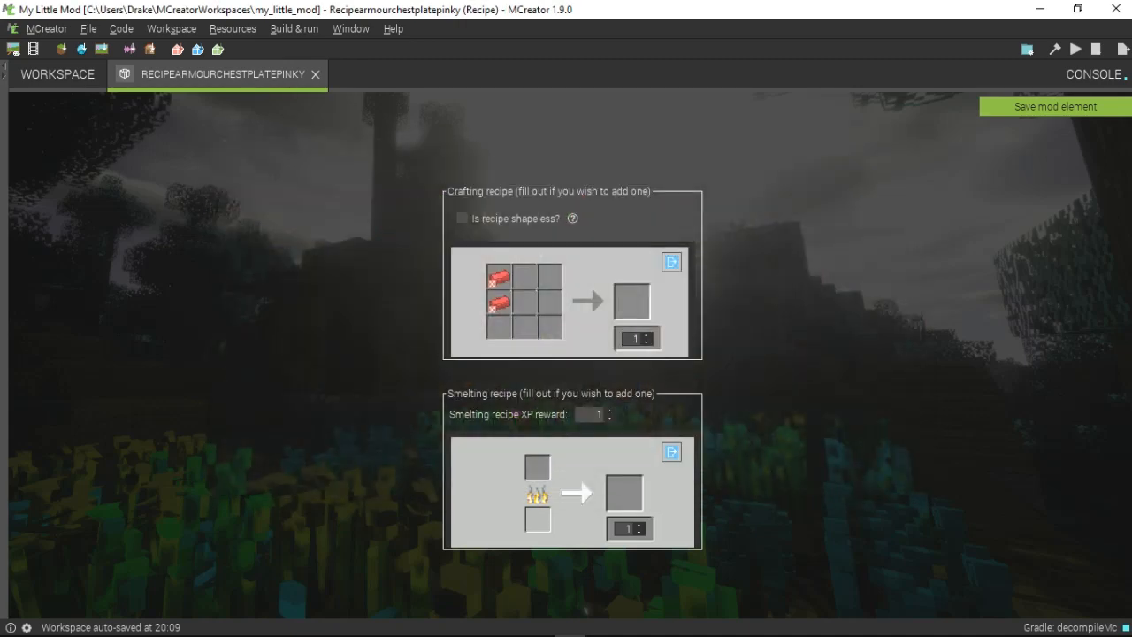
pyautogui.click(499, 327)
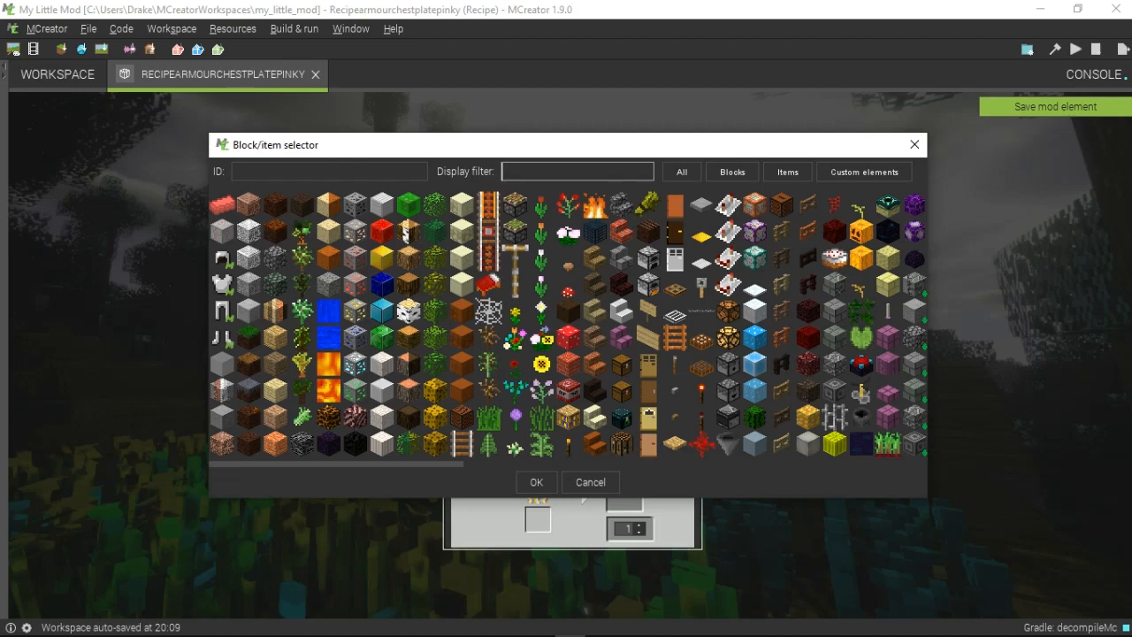
pyautogui.click(222, 205)
pyautogui.click(536, 482)
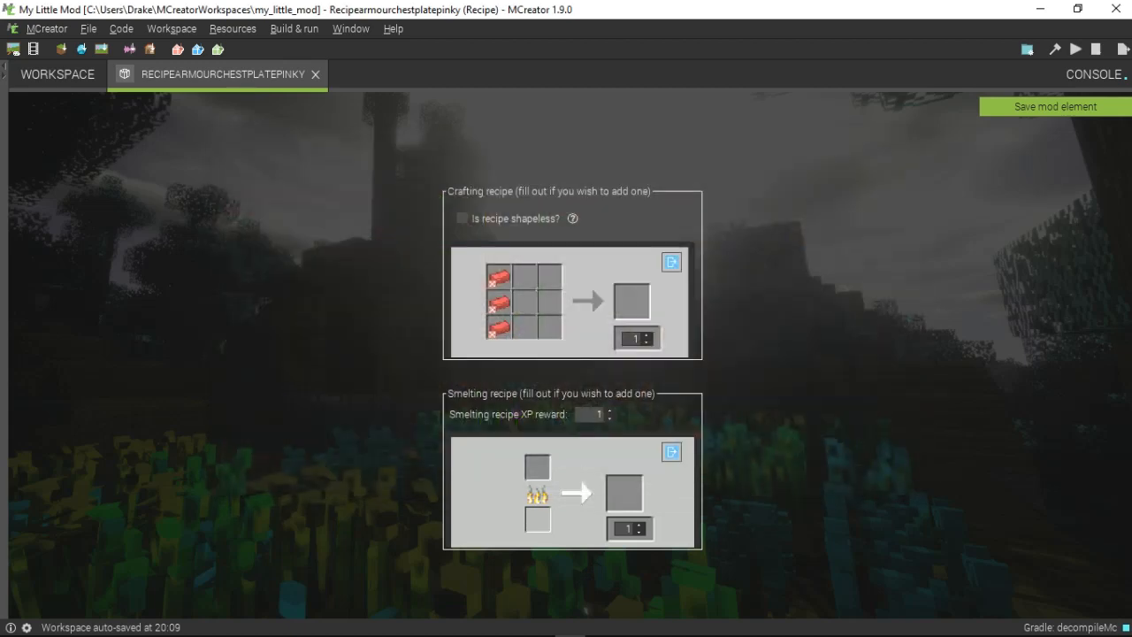
# Place Itemingotpinky in the middle and bottom cells of the crafting grid's centre column.
pyautogui.click(524, 327)
pyautogui.click(222, 205)
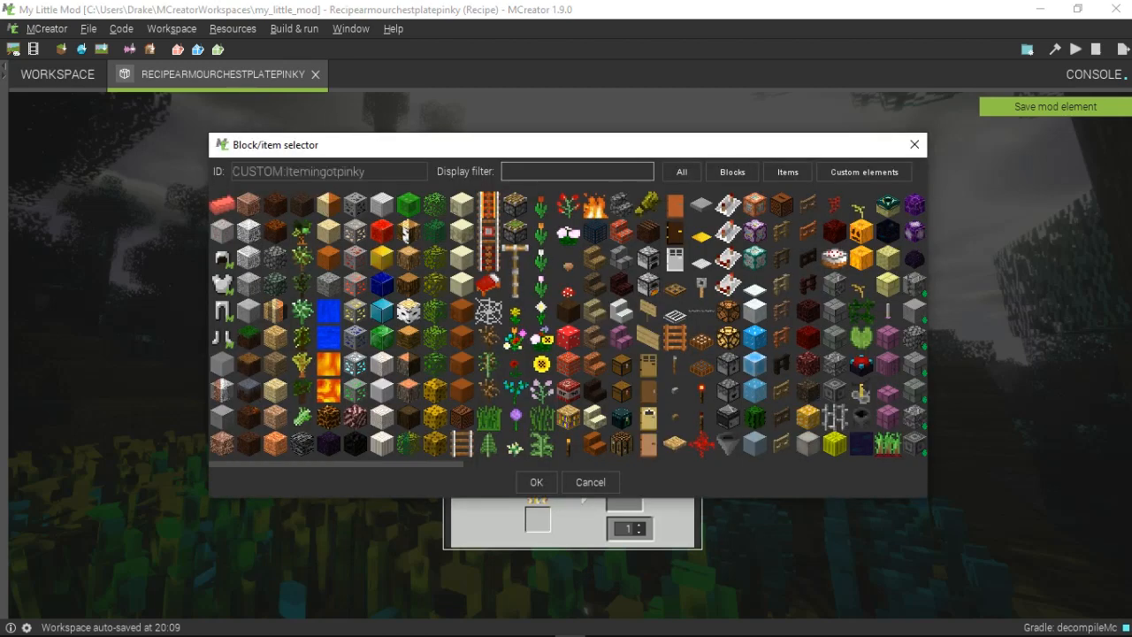
pyautogui.click(536, 482)
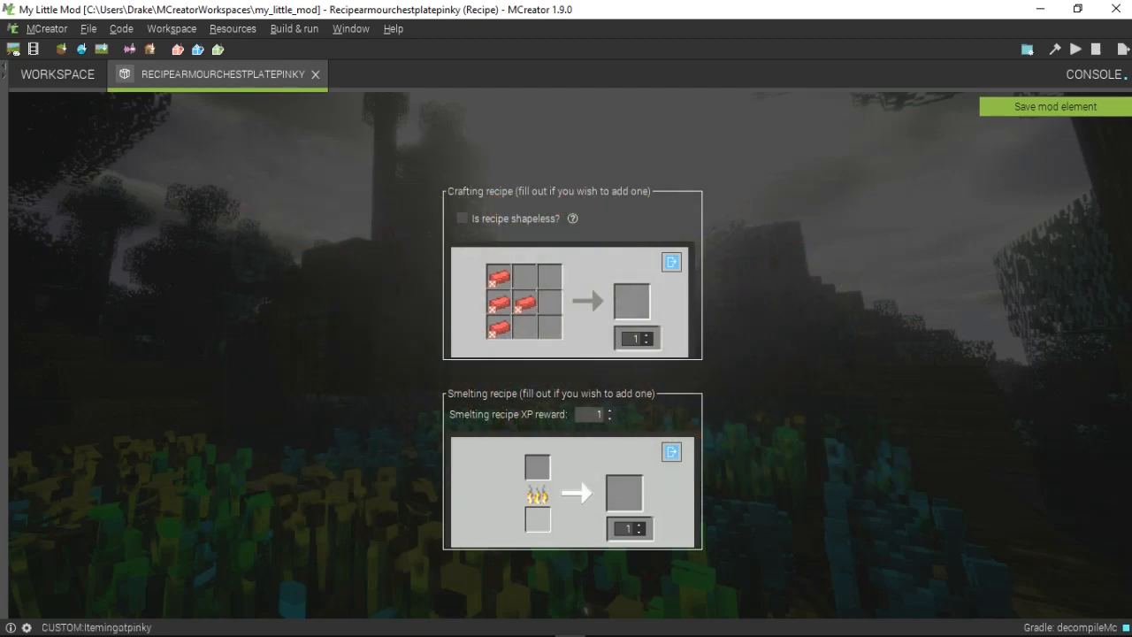
pyautogui.click(524, 327)
pyautogui.click(222, 206)
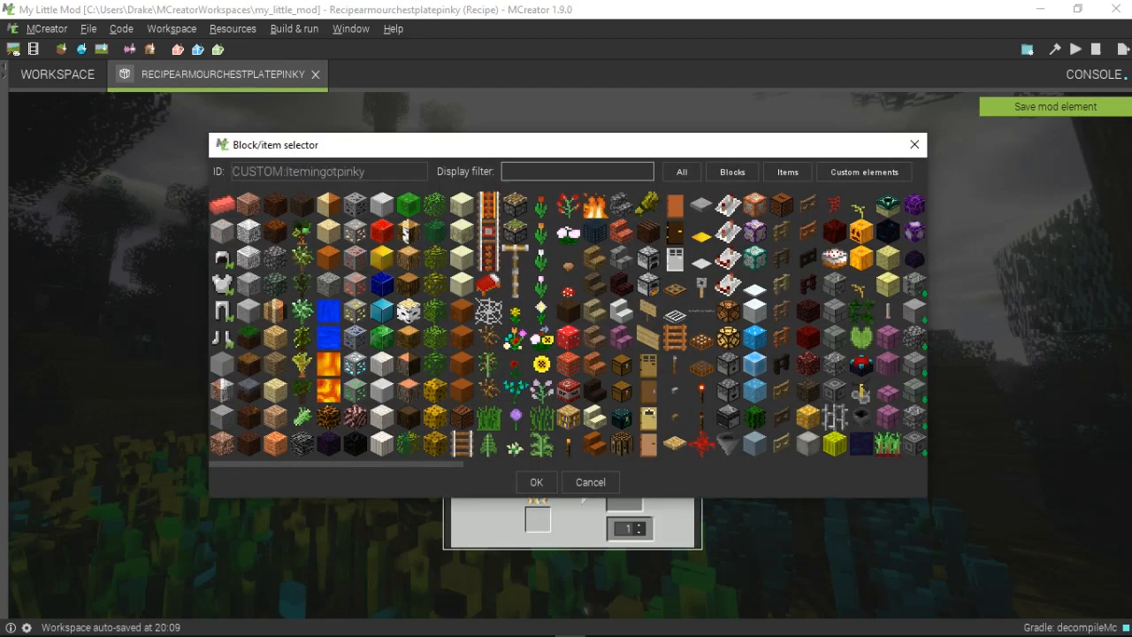
pyautogui.click(536, 482)
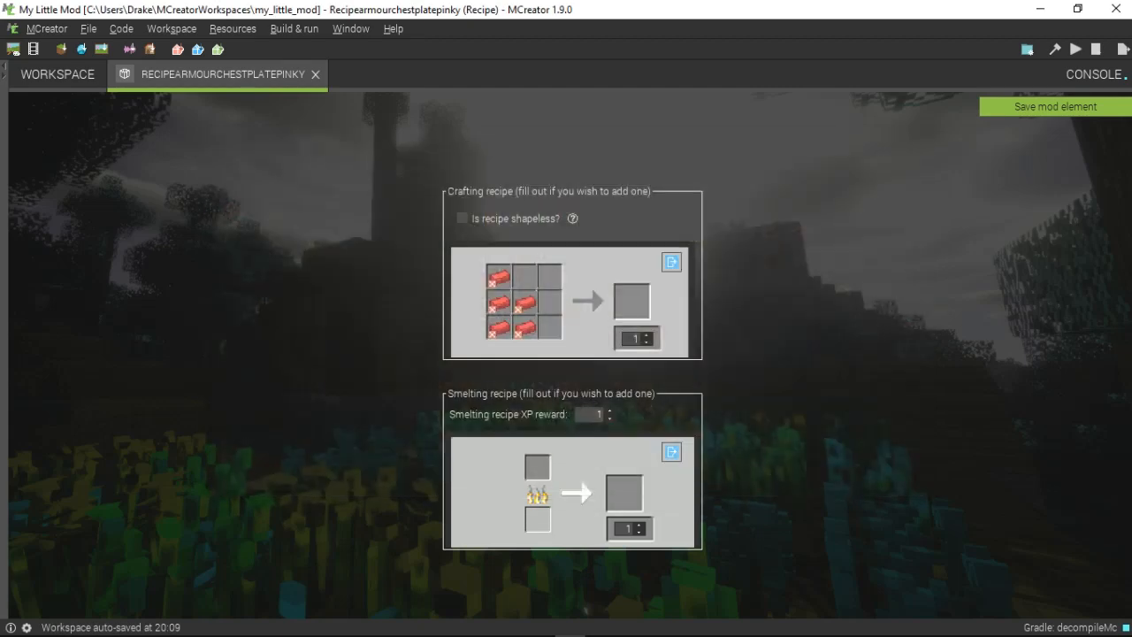
# Fill all three cells of the crafting grid's right column with Itemingotpinky.
pyautogui.click(550, 277)
pyautogui.click(222, 205)
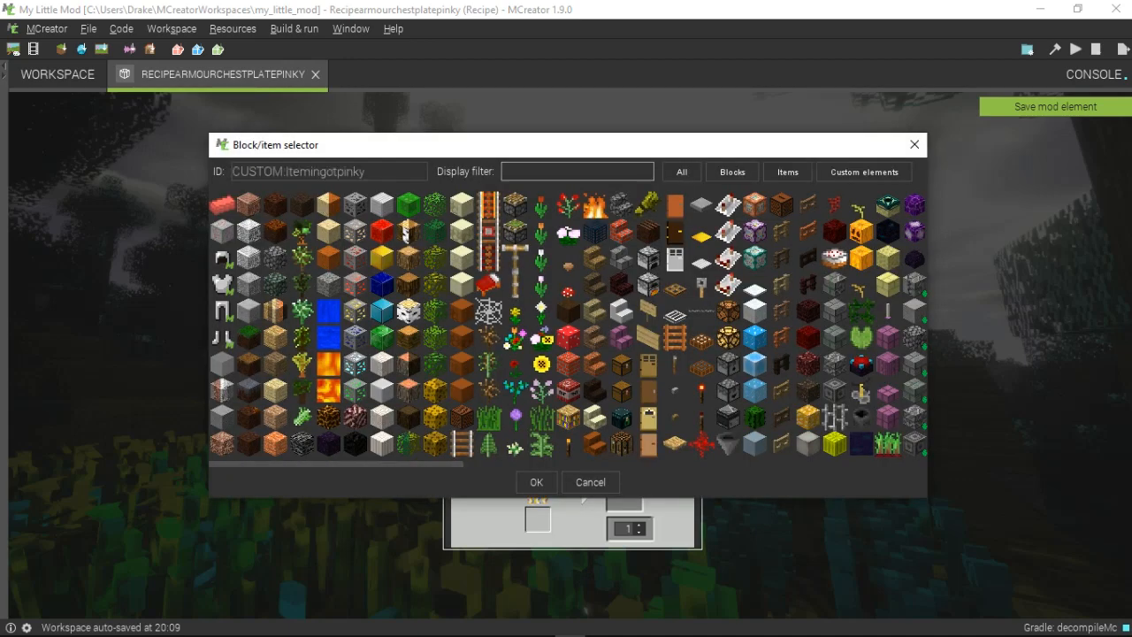
pyautogui.click(536, 482)
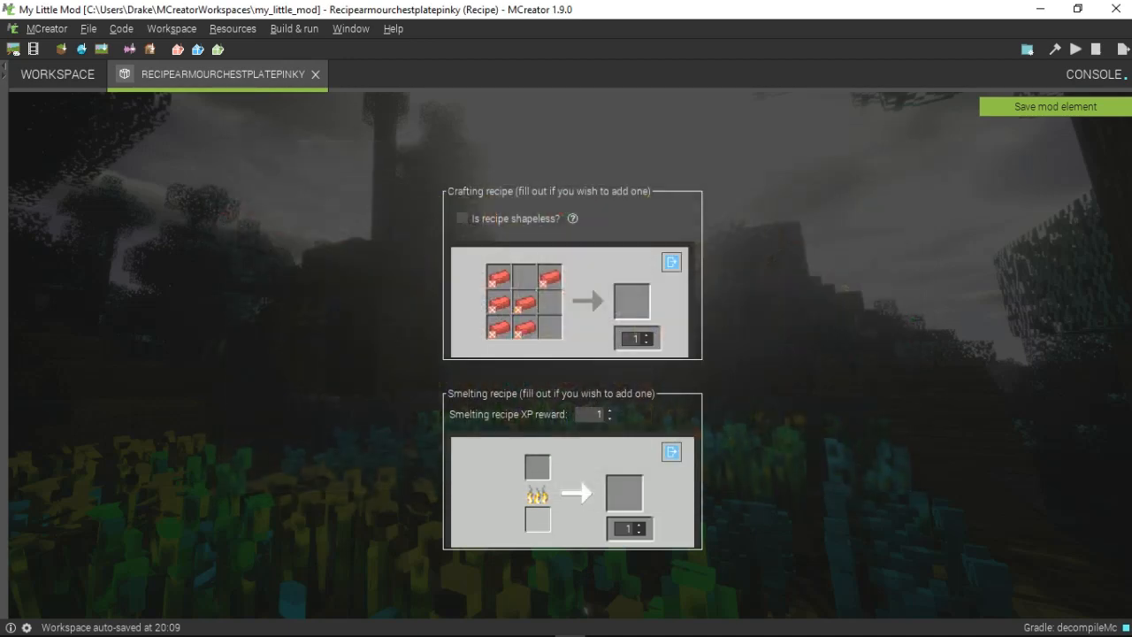
pyautogui.click(550, 302)
pyautogui.click(222, 206)
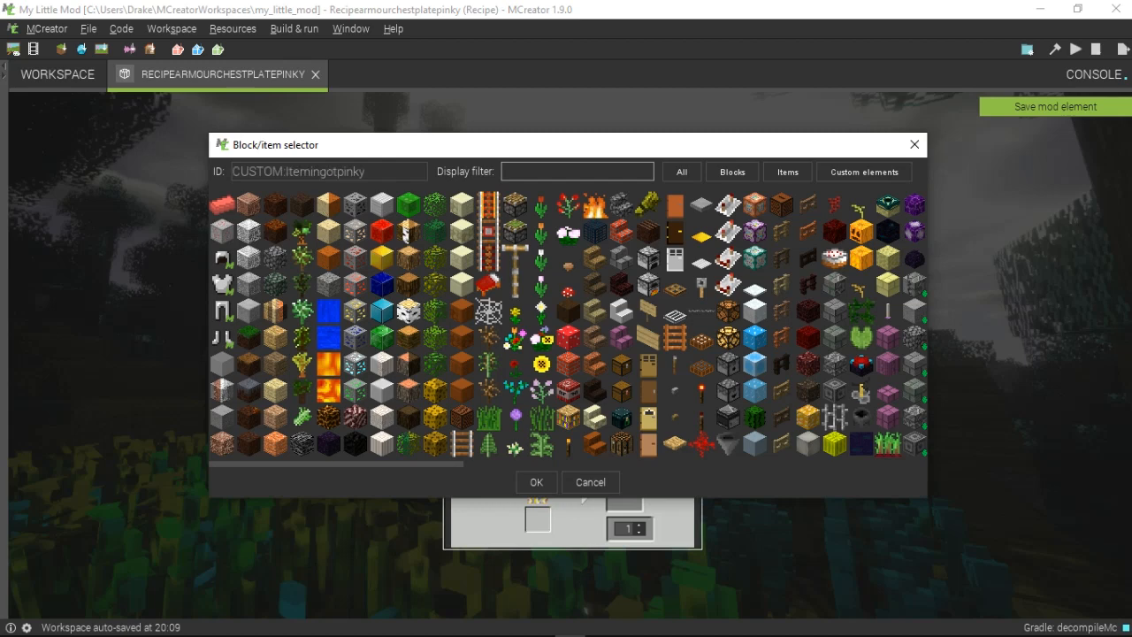
pyautogui.click(536, 482)
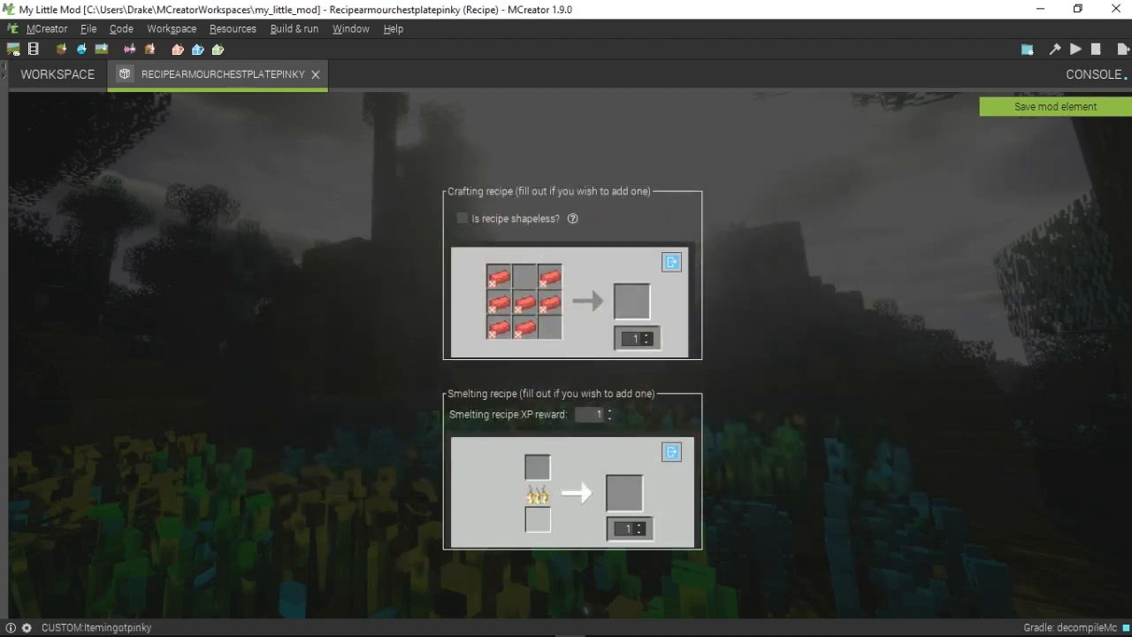
pyautogui.click(549, 327)
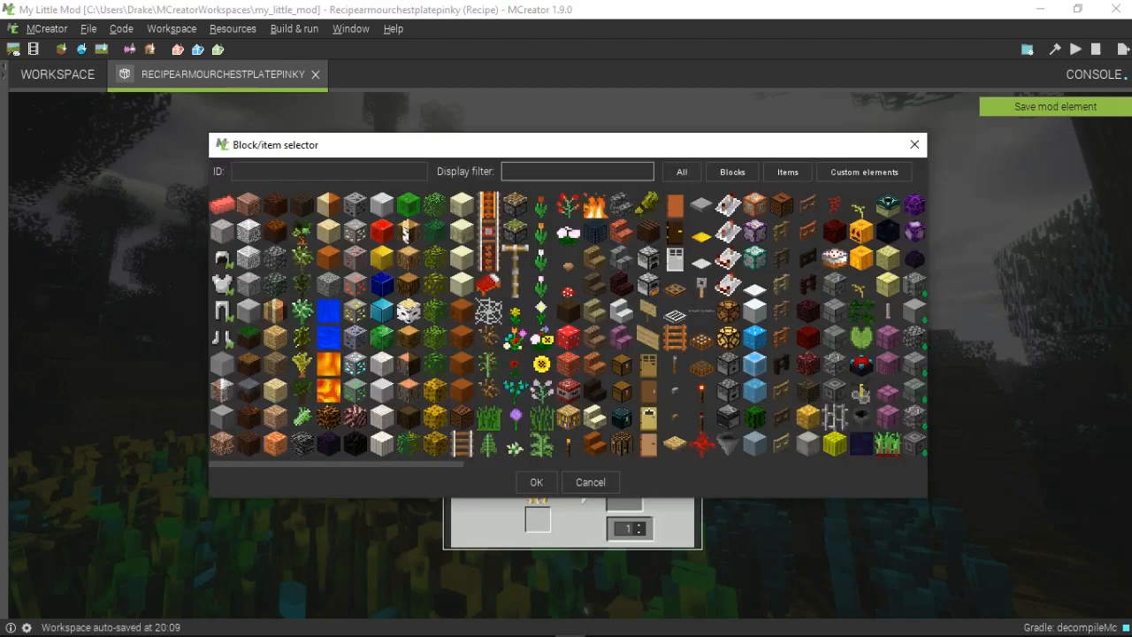
pyautogui.click(222, 205)
pyautogui.click(536, 482)
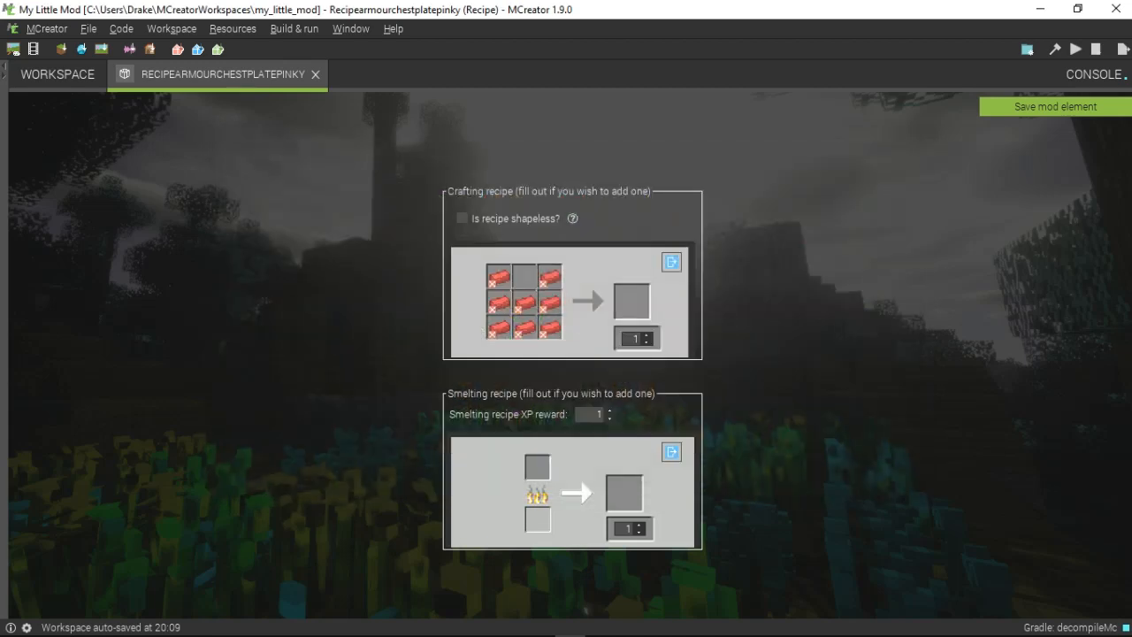
# Set the Armourpinky body as the crafting result and save the chestplate recipe mod element.
pyautogui.click(631, 299)
pyautogui.click(222, 284)
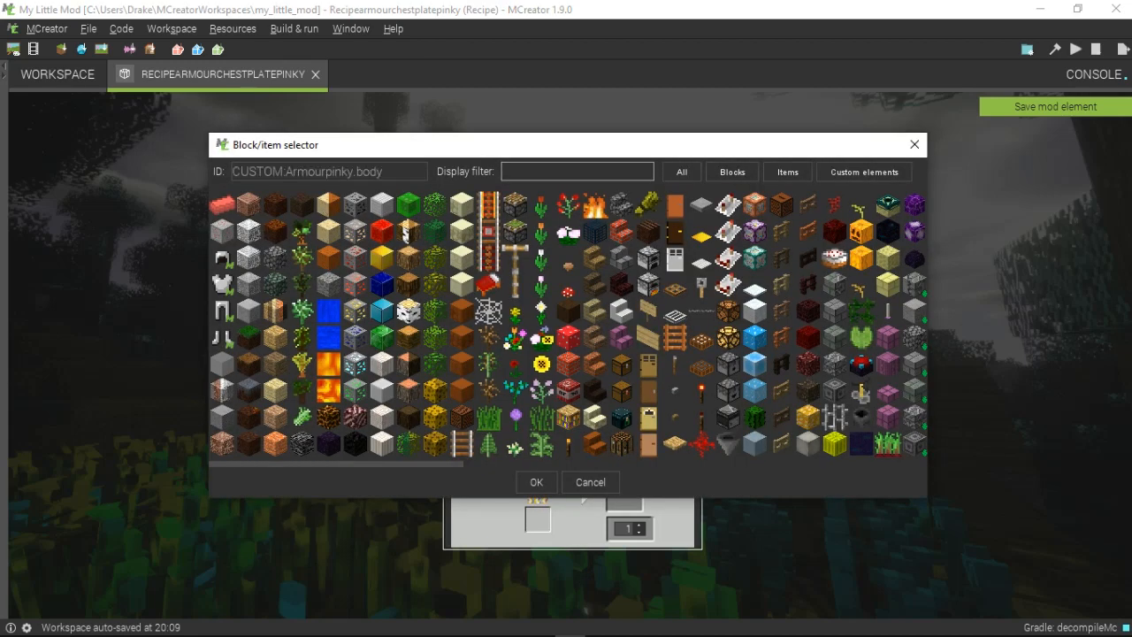
pyautogui.click(536, 482)
pyautogui.click(1055, 107)
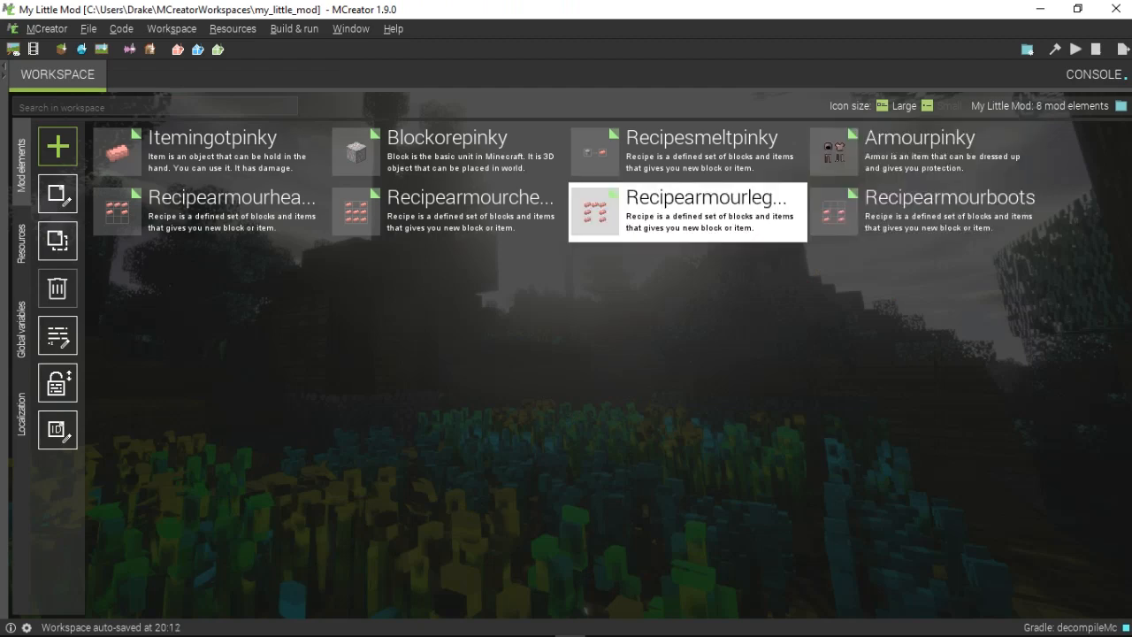
# Open the Armourpinky armor element from the workspace and go to its properties page.
pyautogui.moveTo(1025, 329); pyautogui.dragTo(207, 215)
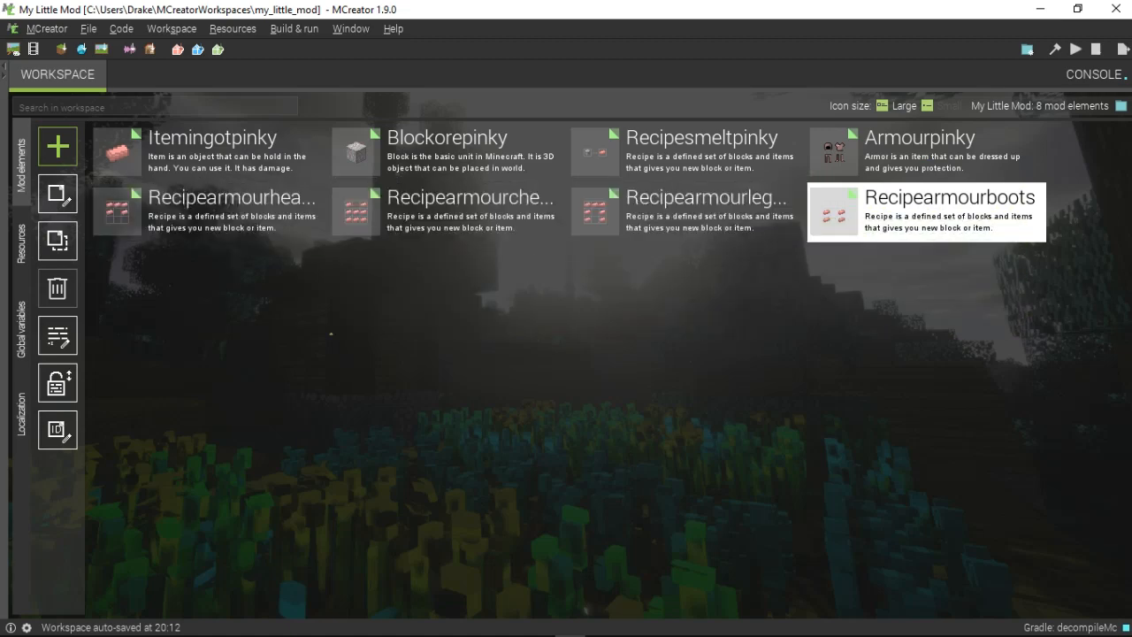
pyautogui.click(926, 153)
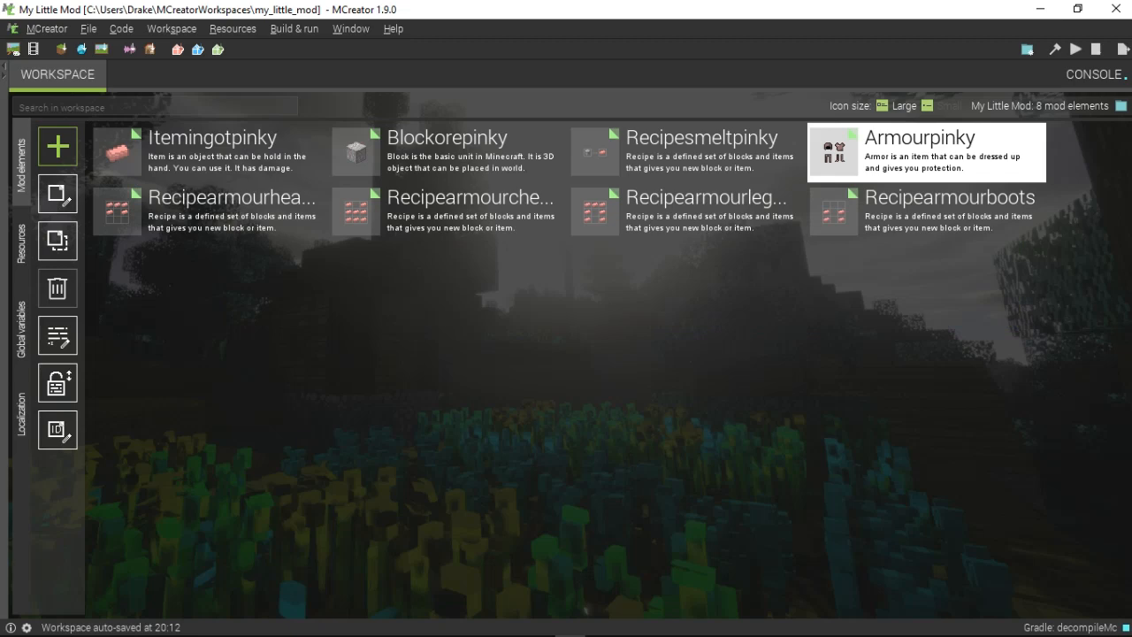
pyautogui.doubleClick(926, 153)
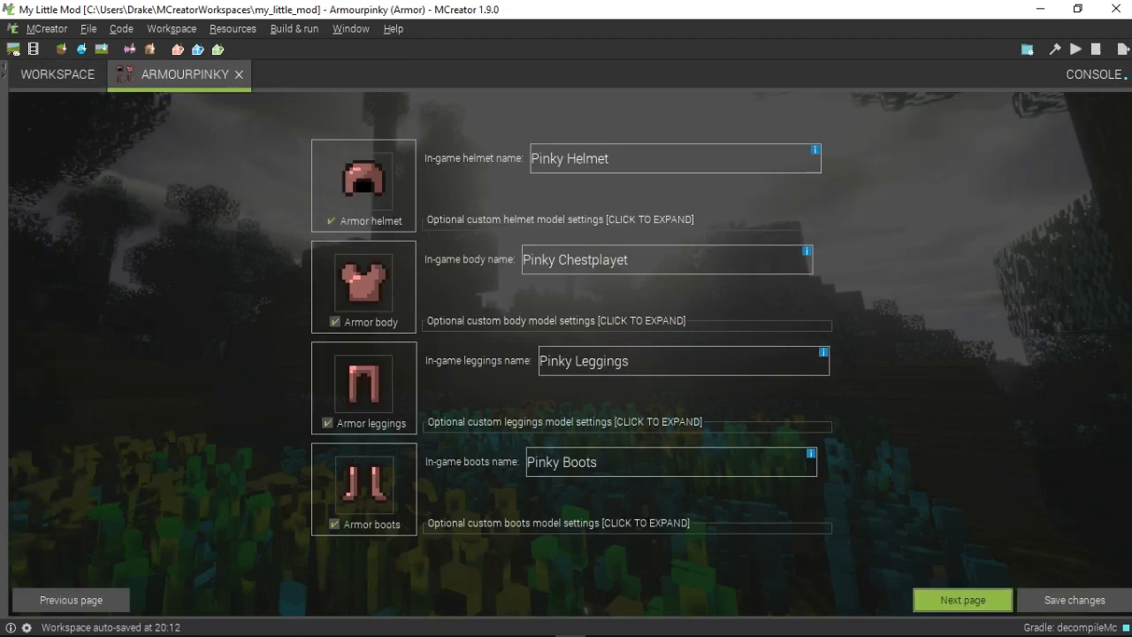
pyautogui.click(963, 600)
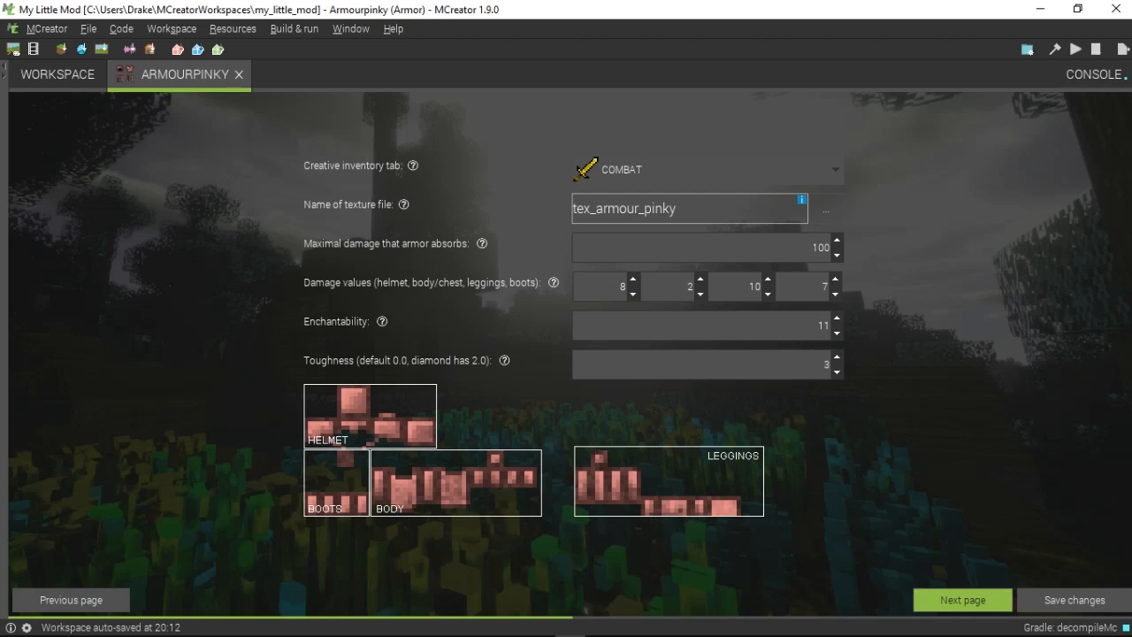
# Review Armourpinky's maximal damage, damage values, enchantability, toughness and tick events, and close the element without saving.
pyautogui.doubleClick(814, 248)
pyautogui.press('Tab')
pyautogui.press('Tab')
pyautogui.press('Tab')
pyautogui.press('Tab')
pyautogui.doubleClick(623, 286)
pyautogui.press('Tab')
pyautogui.click(819, 326)
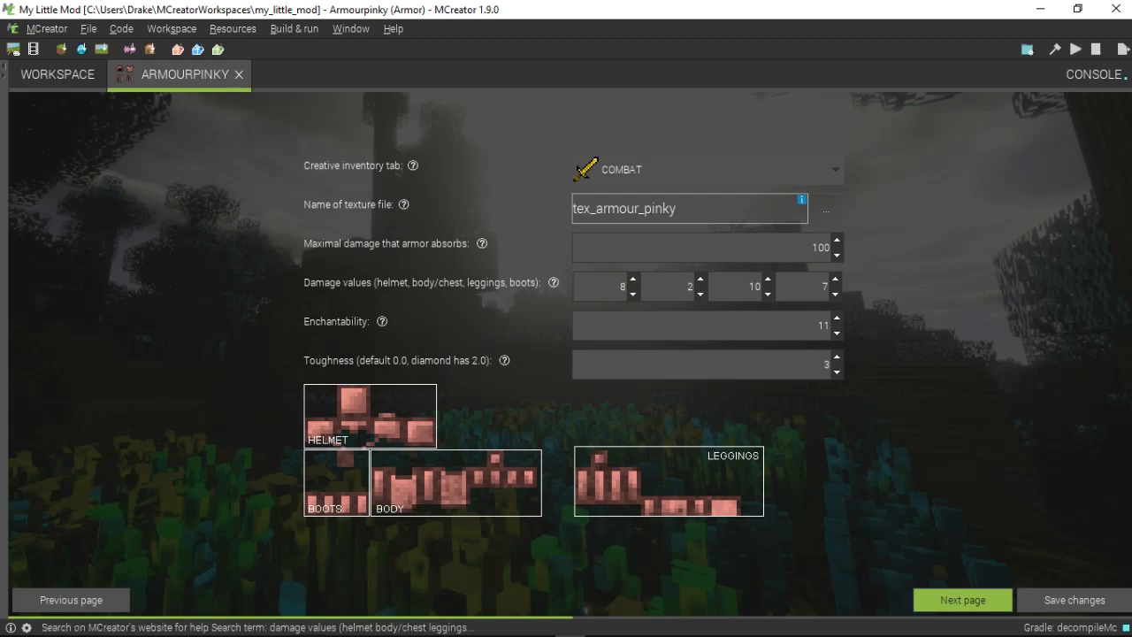
pyautogui.doubleClick(623, 287)
pyautogui.click(750, 286)
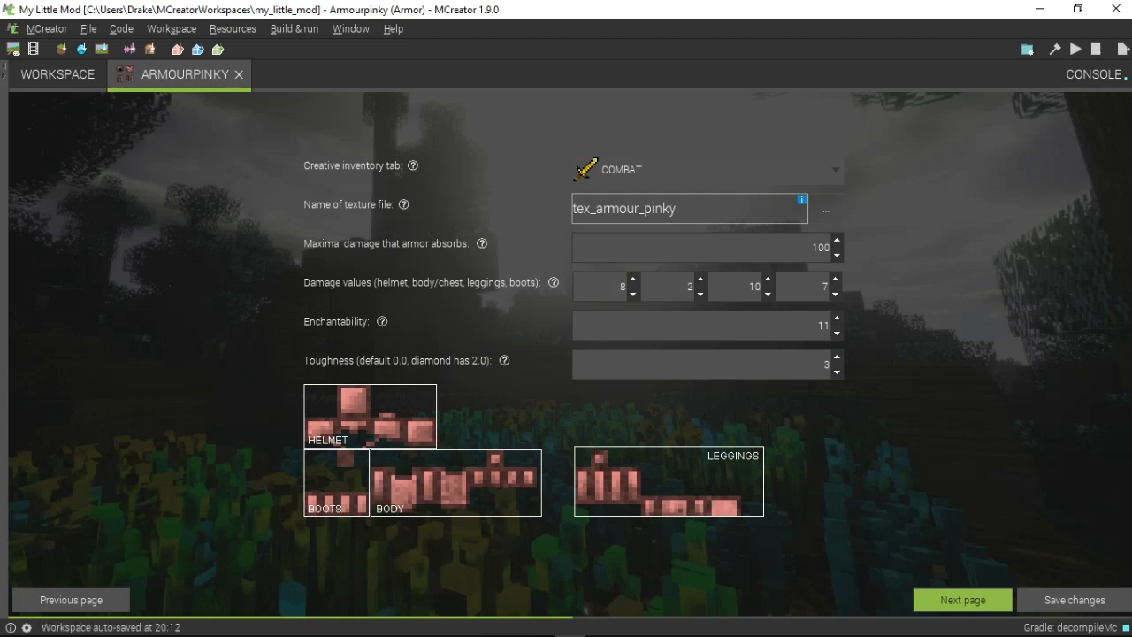
pyautogui.doubleClick(820, 326)
pyautogui.click(824, 365)
pyautogui.click(828, 326)
pyautogui.click(828, 326)
pyautogui.doubleClick(824, 325)
pyautogui.doubleClick(827, 365)
pyautogui.click(824, 364)
pyautogui.click(962, 600)
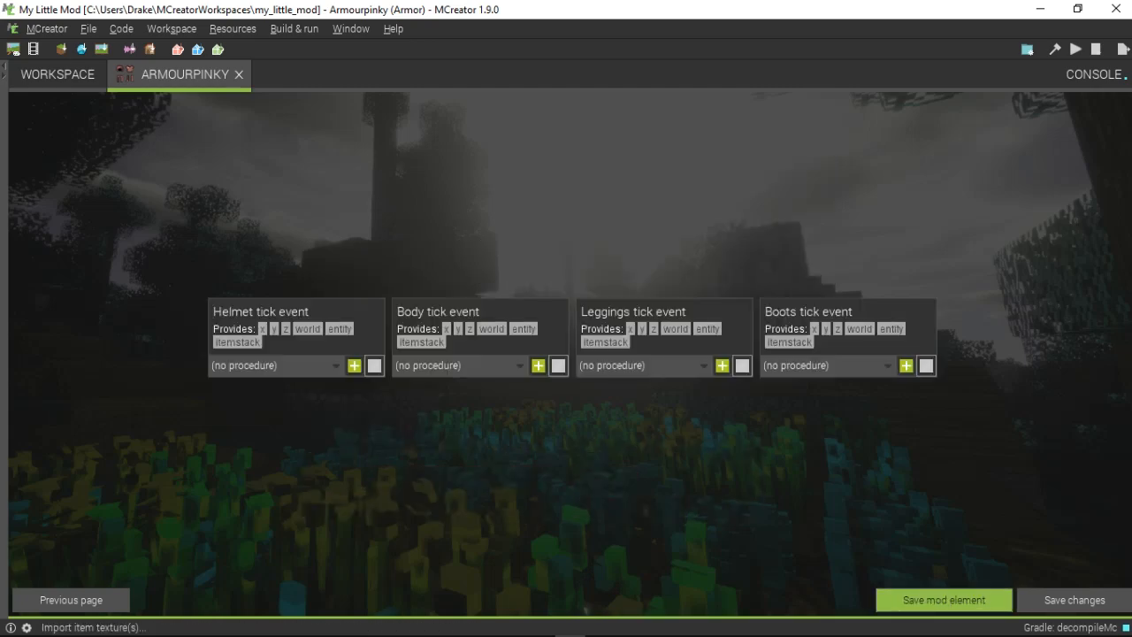
pyautogui.click(239, 75)
# Open the console to check the progress of the running Gradle task.
pyautogui.click(927, 212)
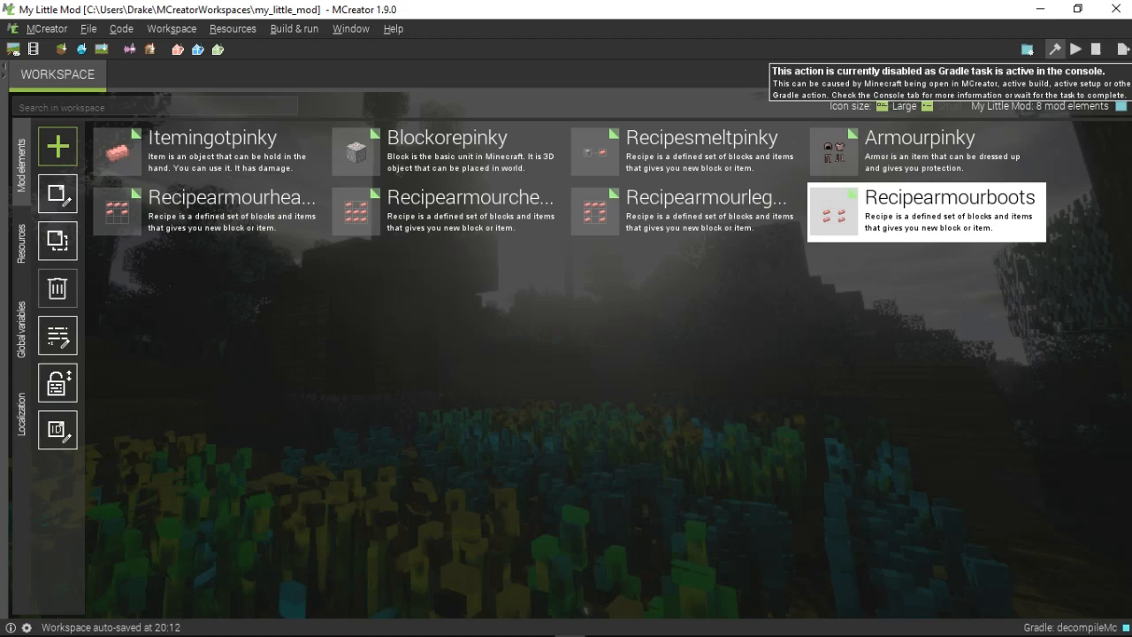
pyautogui.click(1092, 74)
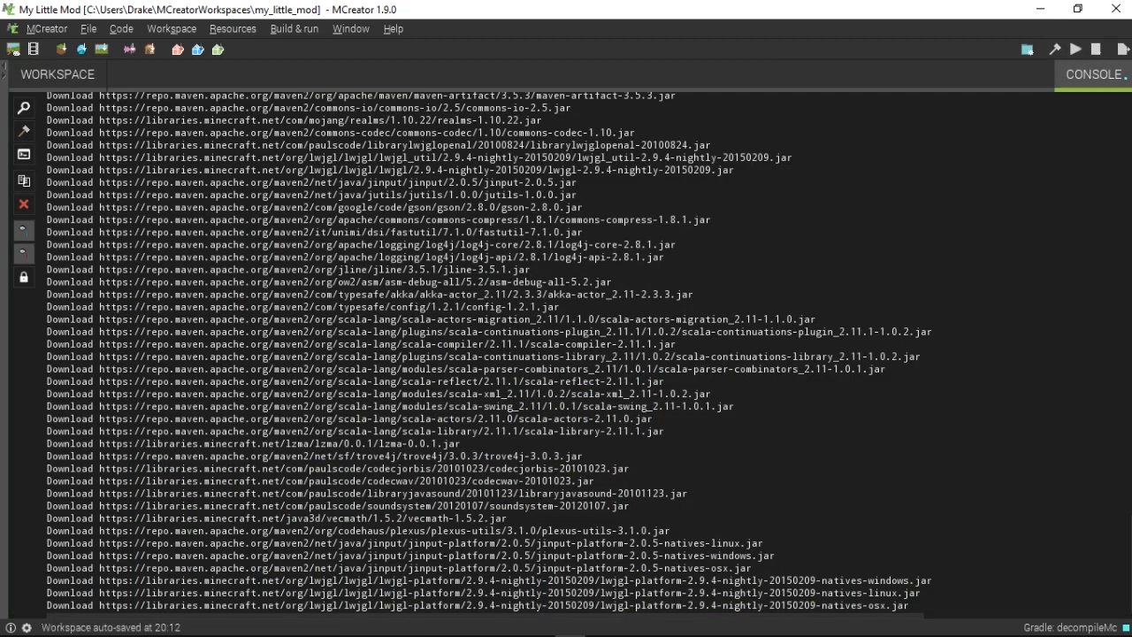